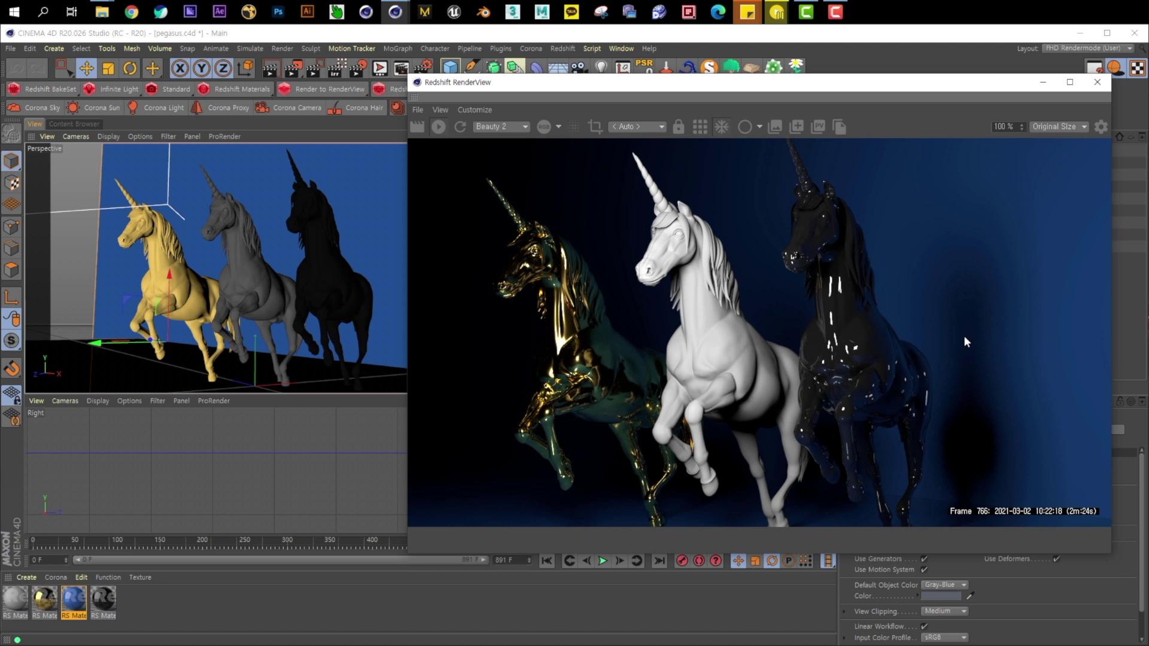
pyautogui.moveTo(817, 82); pyautogui.dragTo(731, 117)
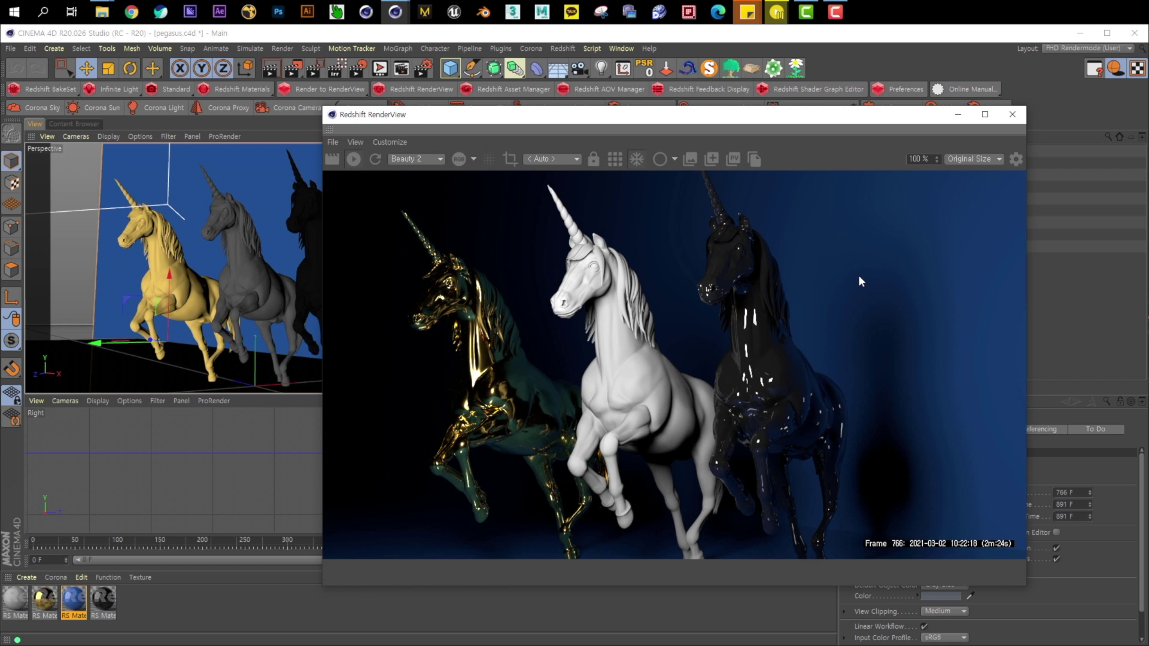
pyautogui.moveTo(916, 119); pyautogui.dragTo(903, 144)
pyautogui.moveTo(828, 160); pyautogui.dragTo(910, 126)
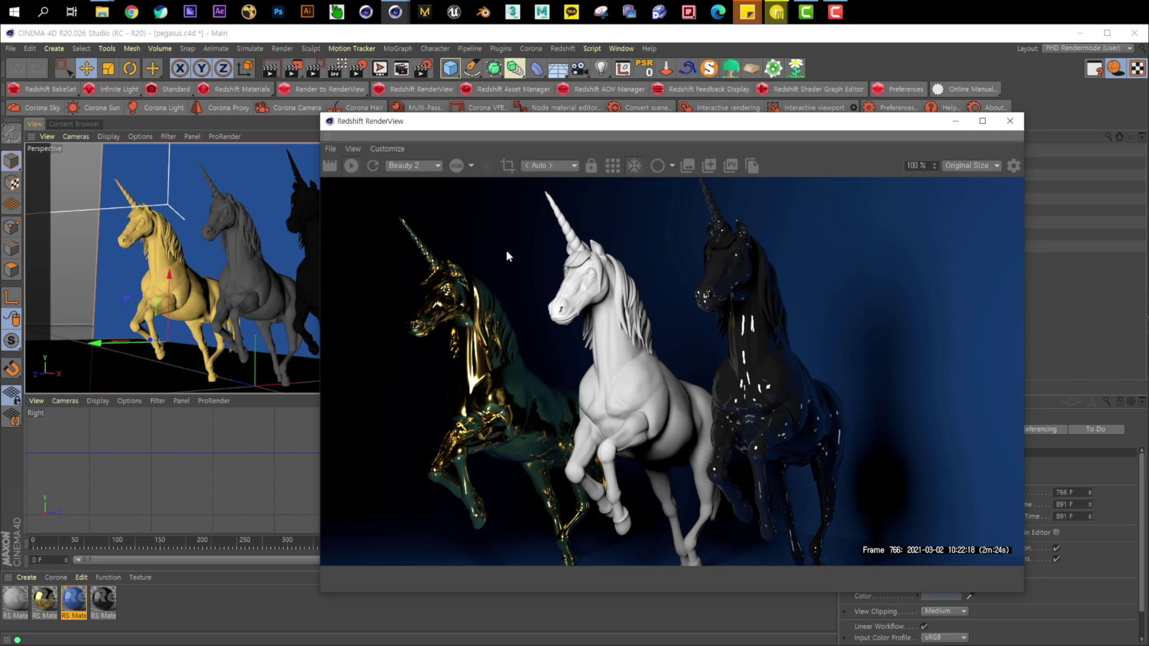
pyautogui.moveTo(525, 122); pyautogui.dragTo(353, 150)
# Step: Close the Redshift RenderView and delete the existing RS Area Light from the scene
pyautogui.click(838, 153)
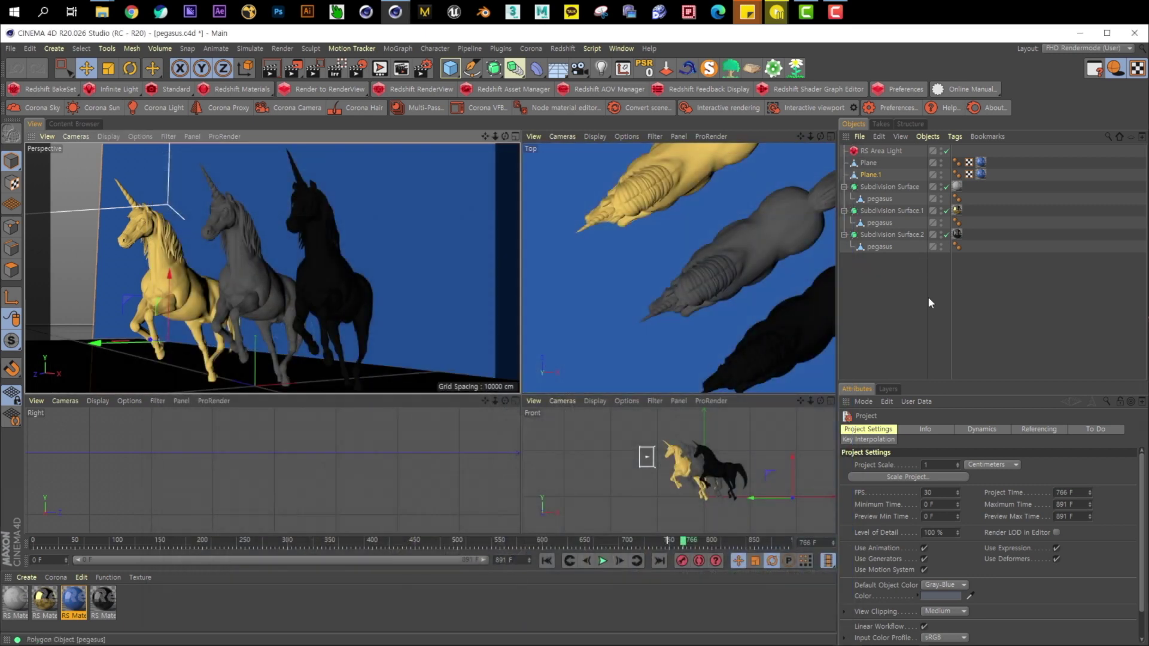
pyautogui.click(890, 149)
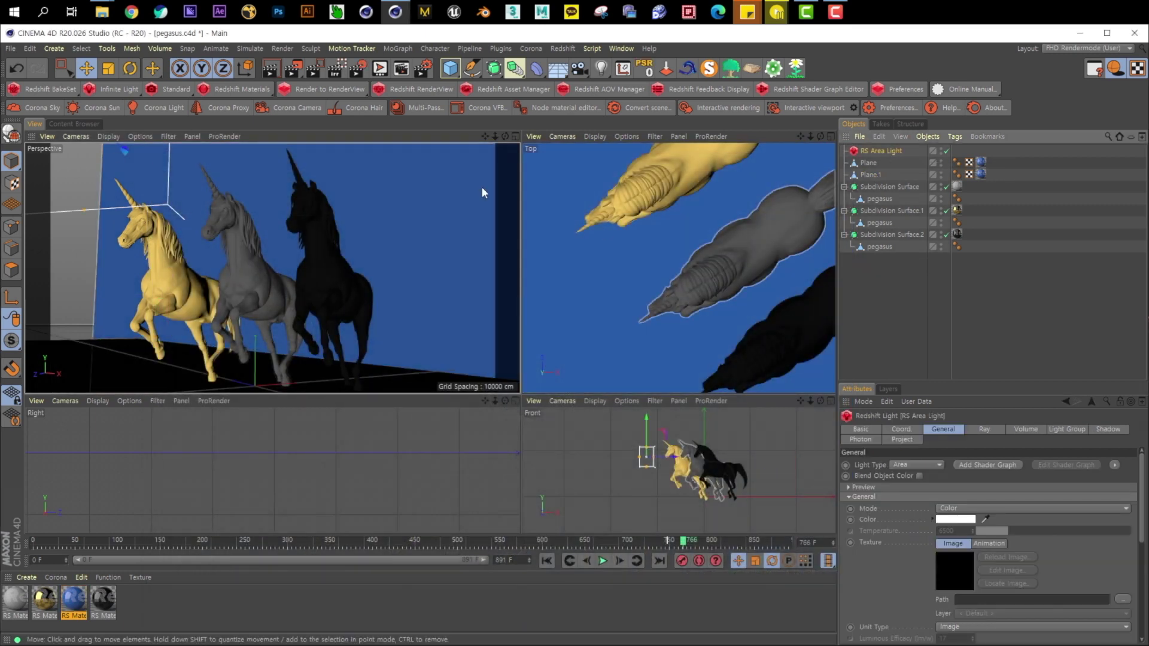
pyautogui.press('Delete')
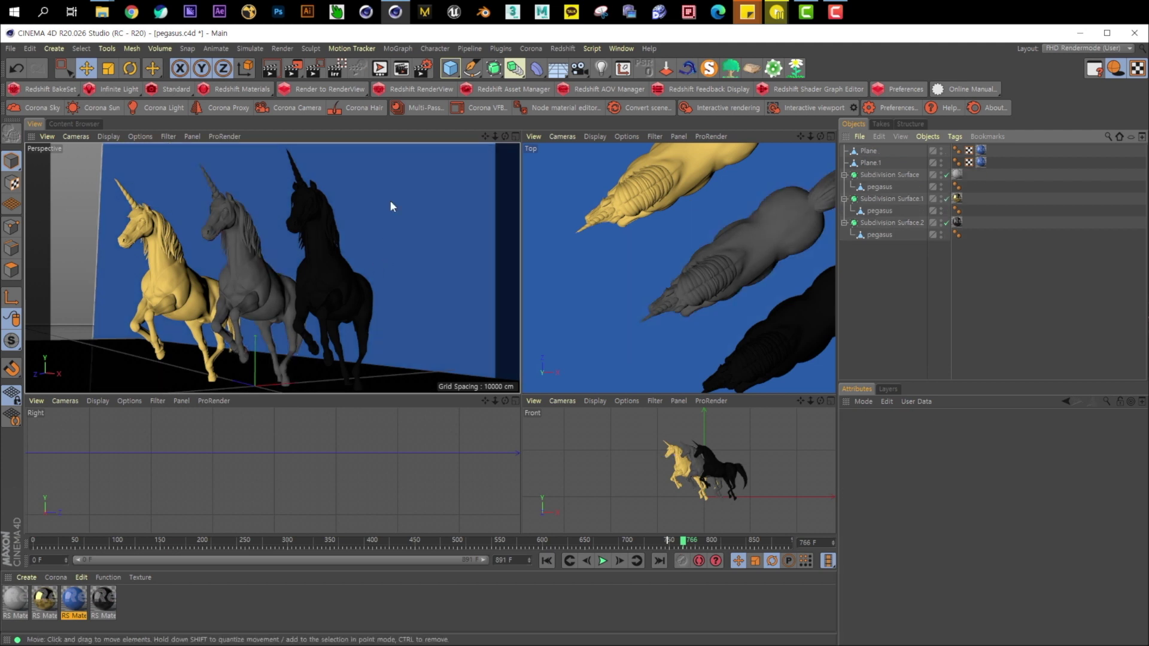
# Step: Add a new Redshift Area Light and move it up from the floor beside the unicorns
pyautogui.click(129, 90)
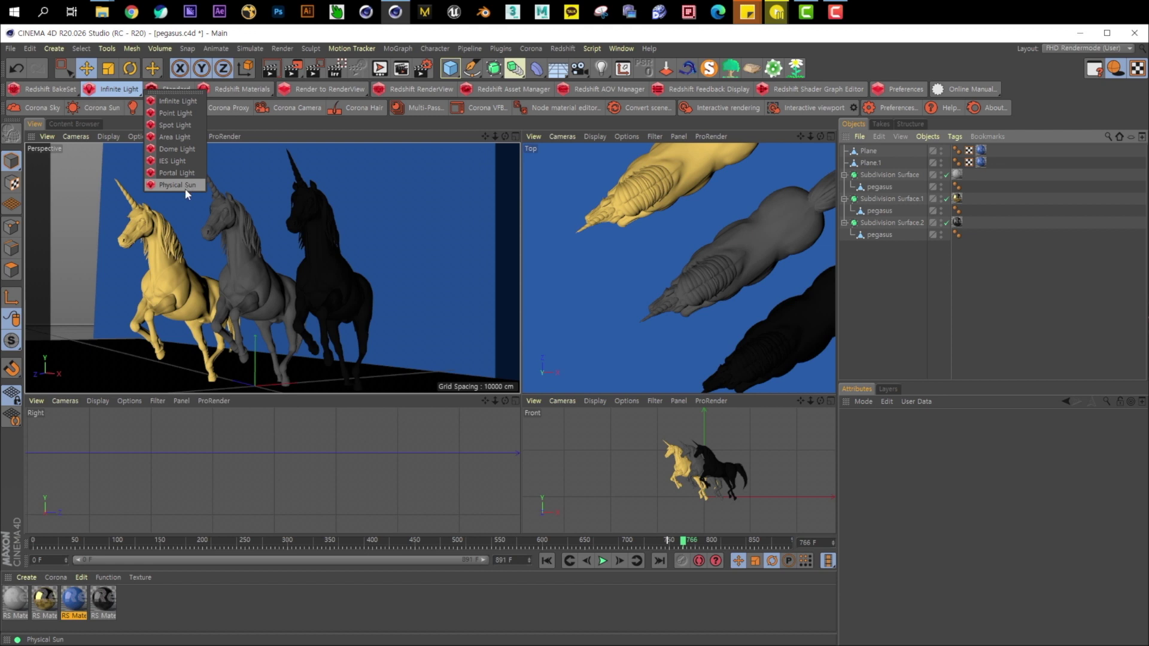
pyautogui.click(175, 137)
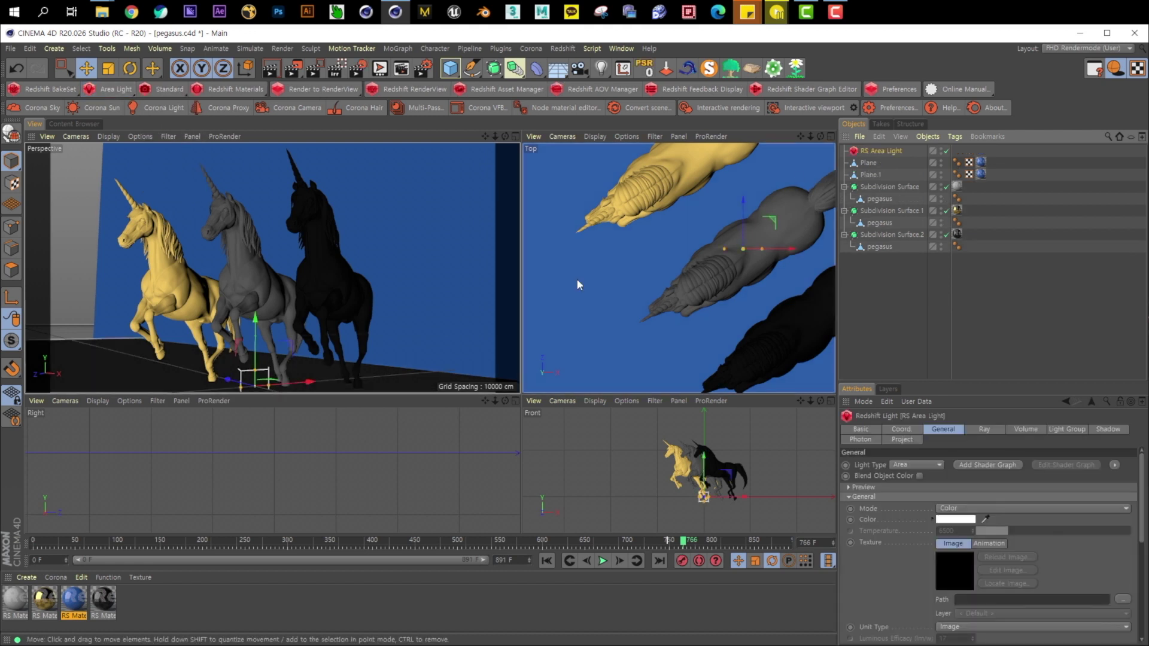
pyautogui.moveTo(242, 374)
pyautogui.mouseDown()
pyautogui.moveTo(243, 272)
pyautogui.moveTo(372, 293)
pyautogui.moveTo(218, 301)
pyautogui.mouseUp()
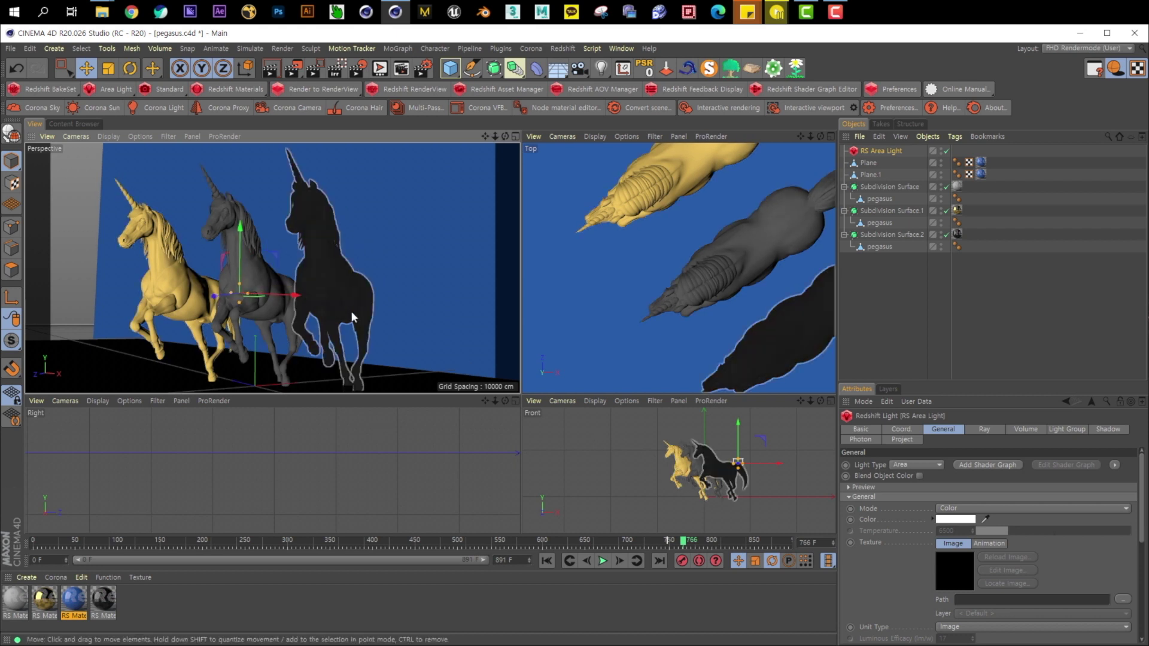
# Step: Change the Front viewport to a Perspective camera and frame the three unicorns together with the area light
pyautogui.middleClick(611, 450)
pyautogui.click(76, 136)
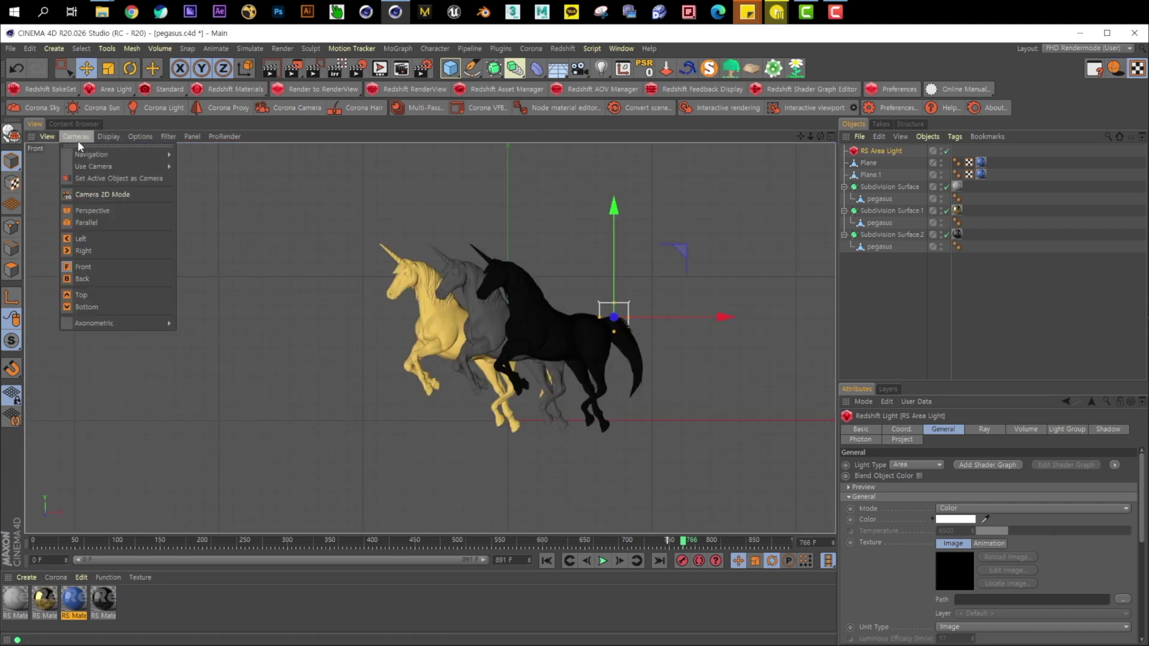
pyautogui.click(104, 211)
pyautogui.middleClick(558, 359)
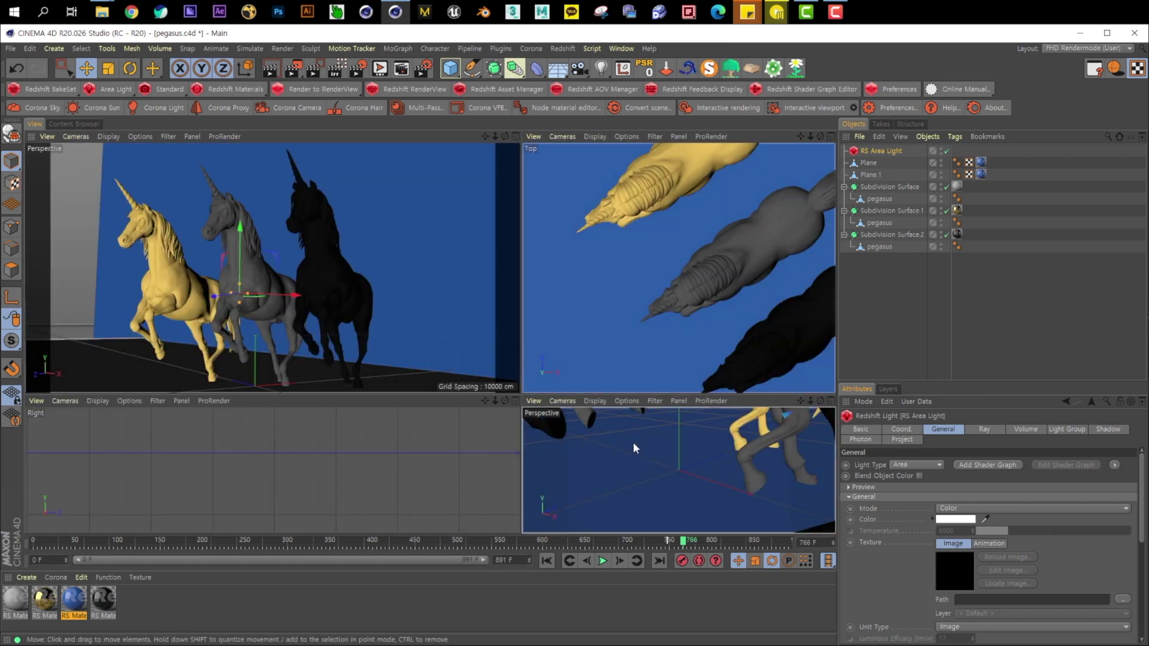
pyautogui.keyDown('alt'); pyautogui.moveTo(608, 440); pyautogui.dragTo(672, 474); pyautogui.keyUp('alt')
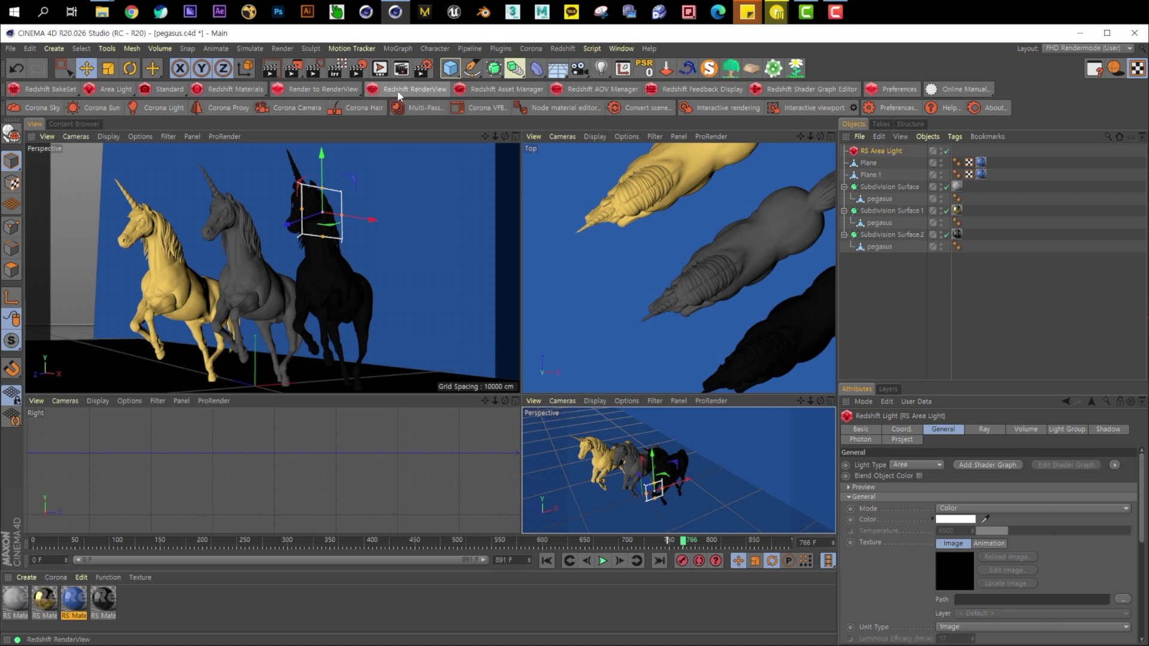
# Step: Open the Redshift RenderView and start the IPR, with the main perspective view adjusted to show the unicorns
pyautogui.click(418, 89)
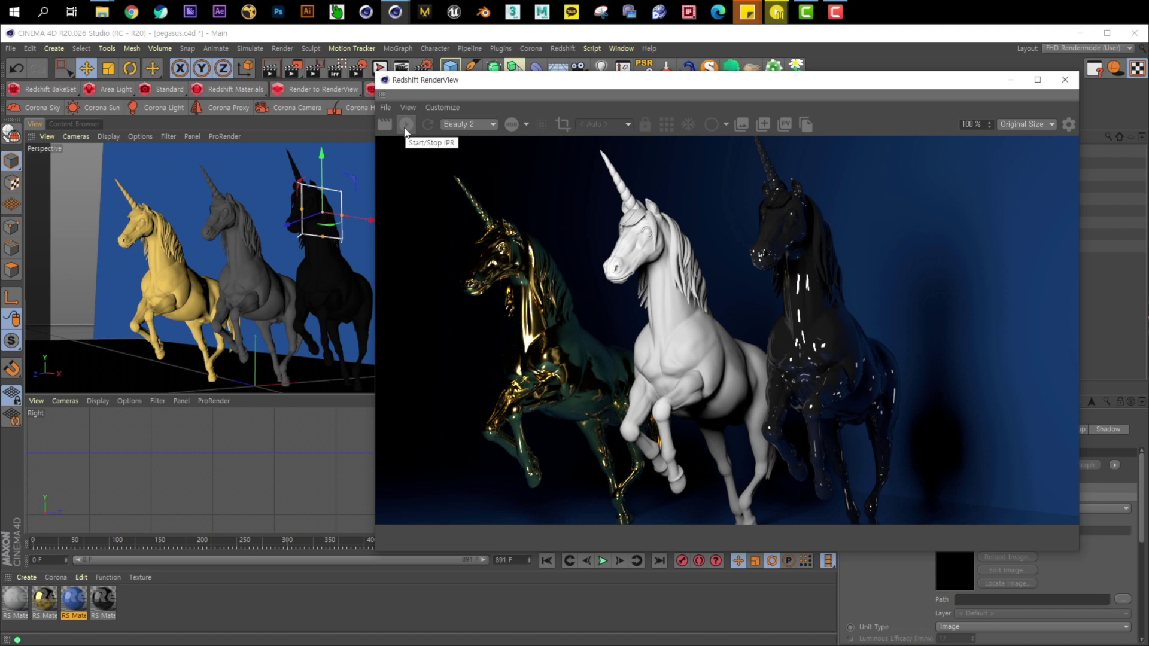
pyautogui.click(405, 128)
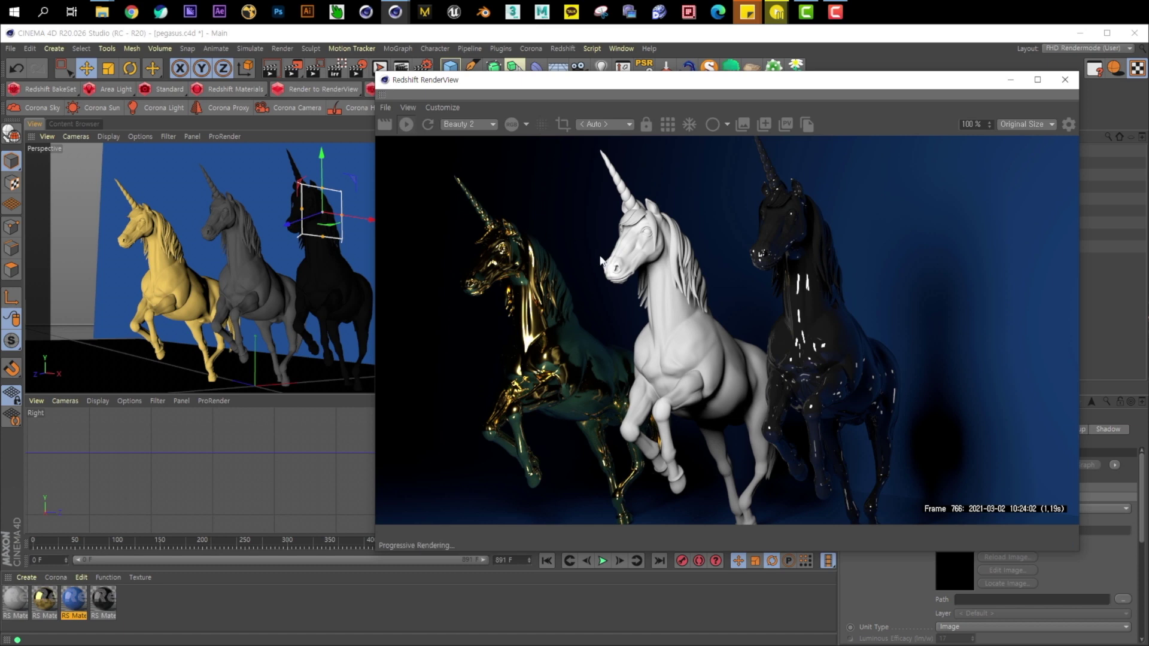
pyautogui.click(688, 130)
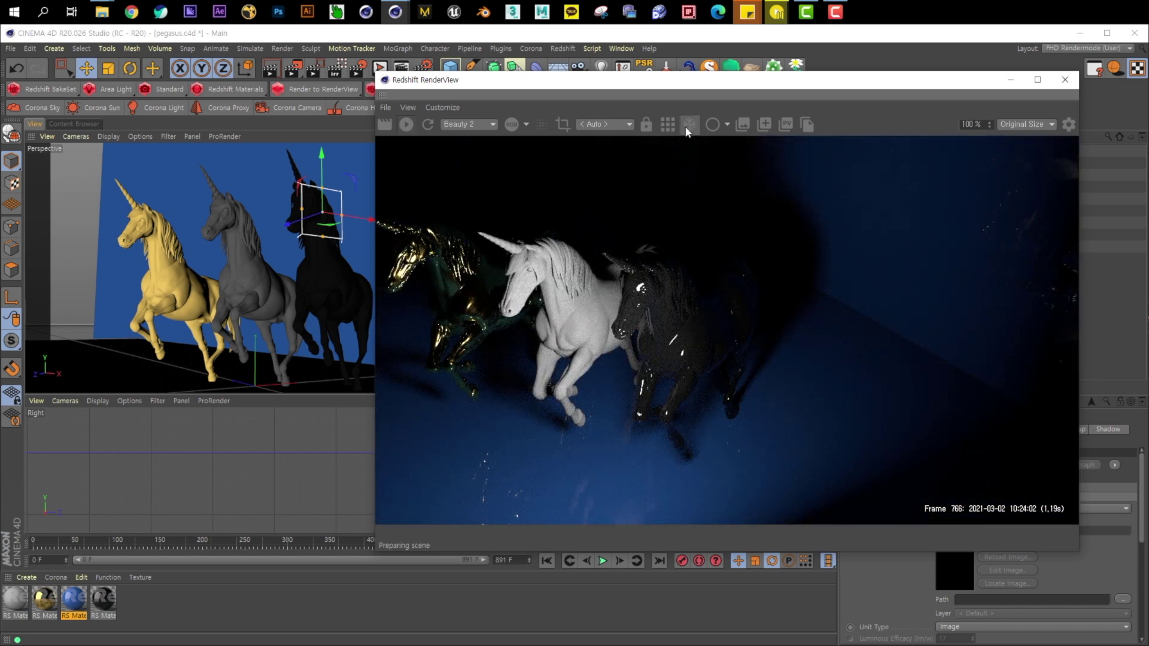
pyautogui.keyDown('alt'); pyautogui.moveTo(262, 207); pyautogui.dragTo(310, 225); pyautogui.keyUp('alt')
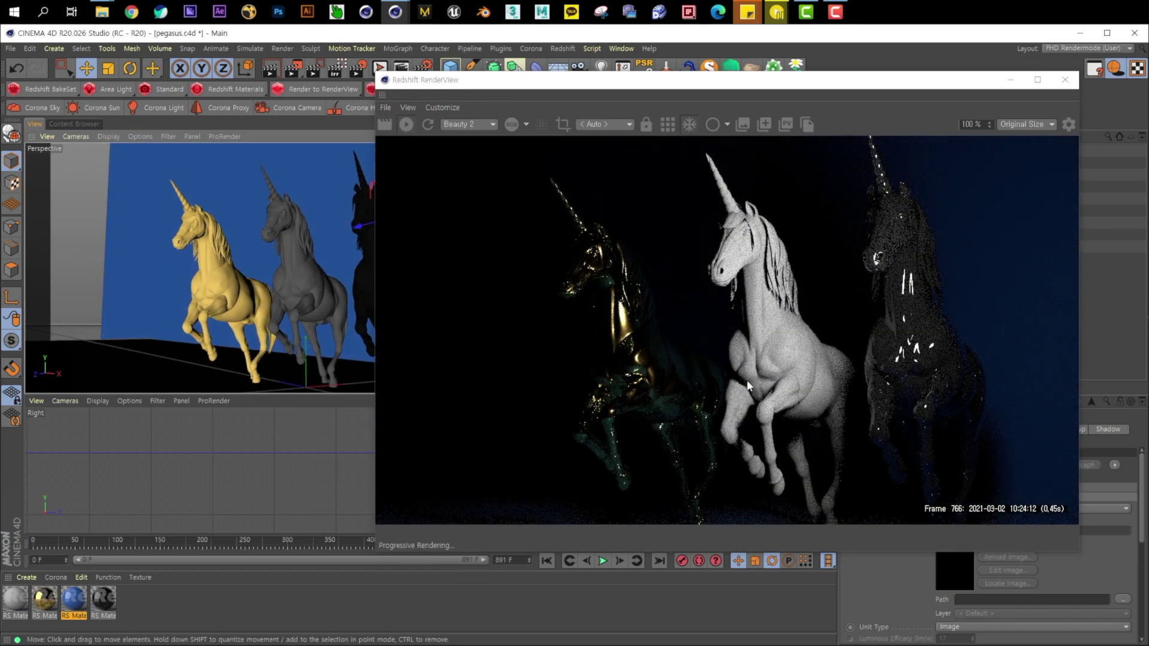
# Step: Give the RS Area Light's general attributes more room and examine the available light types
pyautogui.moveTo(778, 86); pyautogui.dragTo(469, 91)
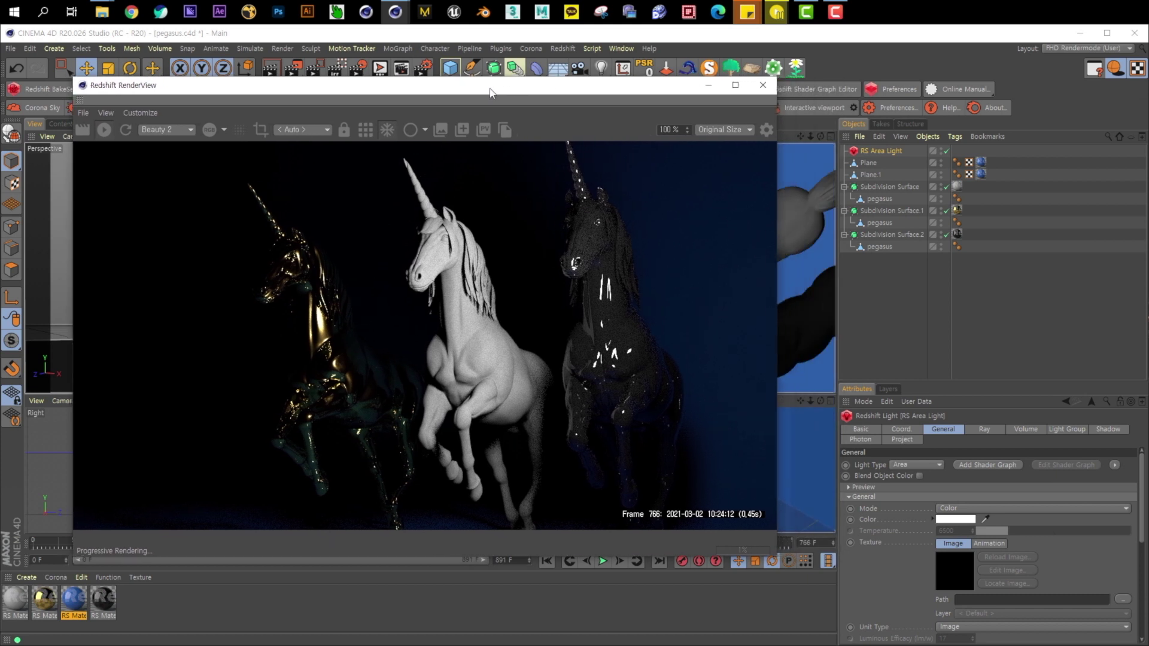
pyautogui.click(876, 151)
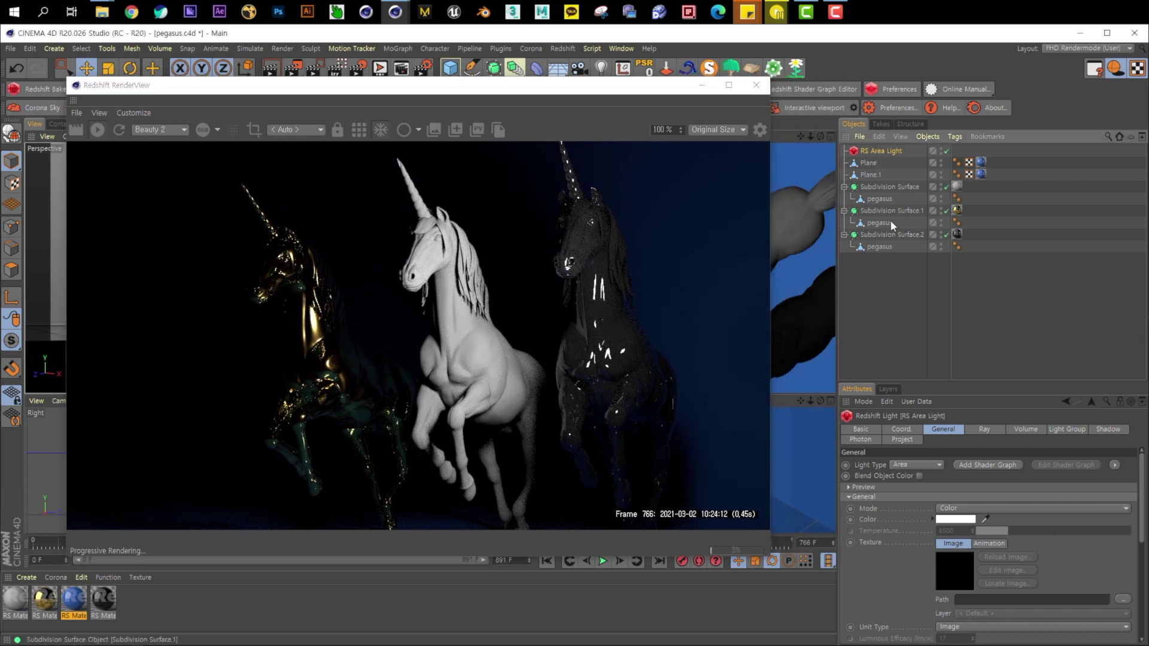
pyautogui.moveTo(910, 383); pyautogui.dragTo(910, 309)
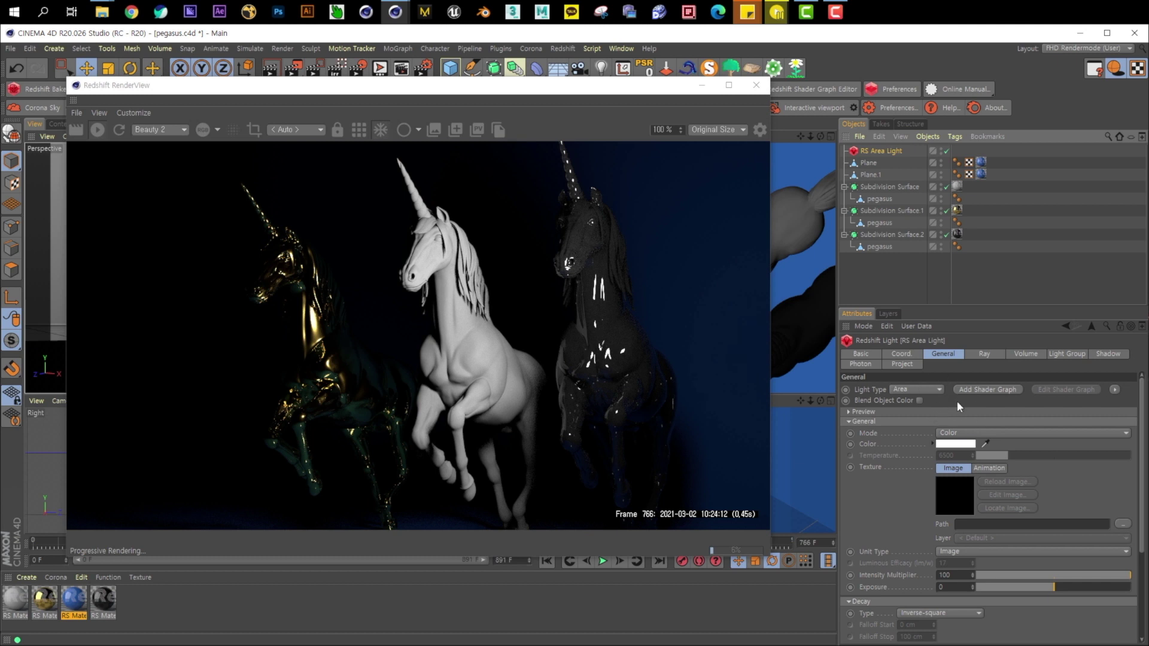
pyautogui.click(920, 389)
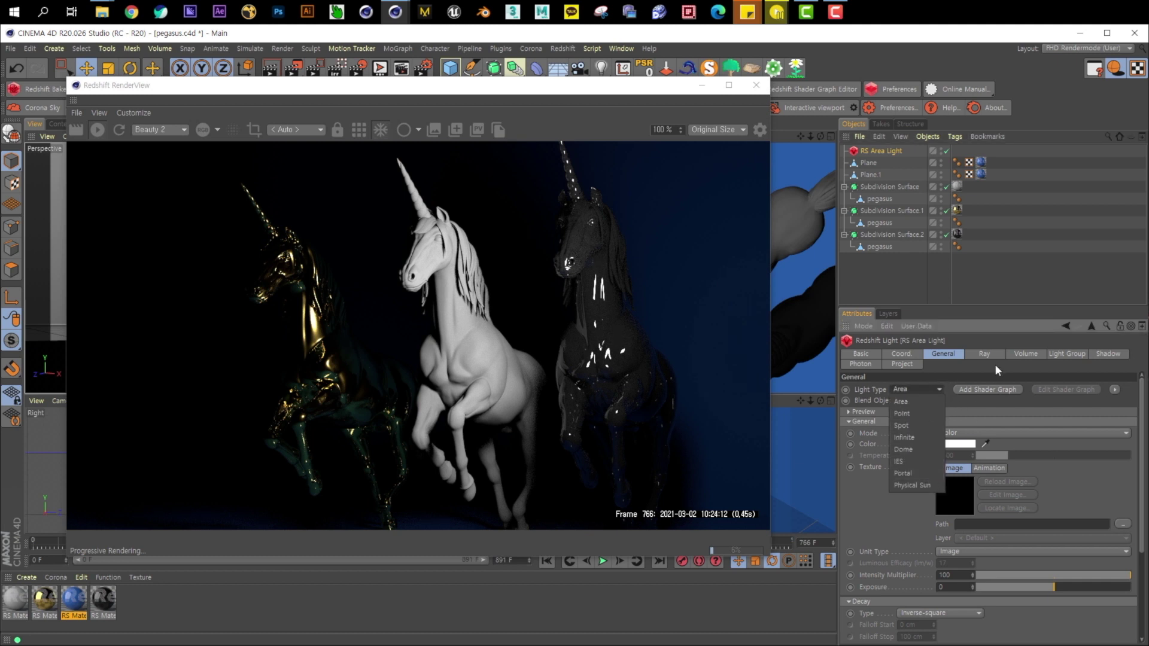
pyautogui.click(931, 350)
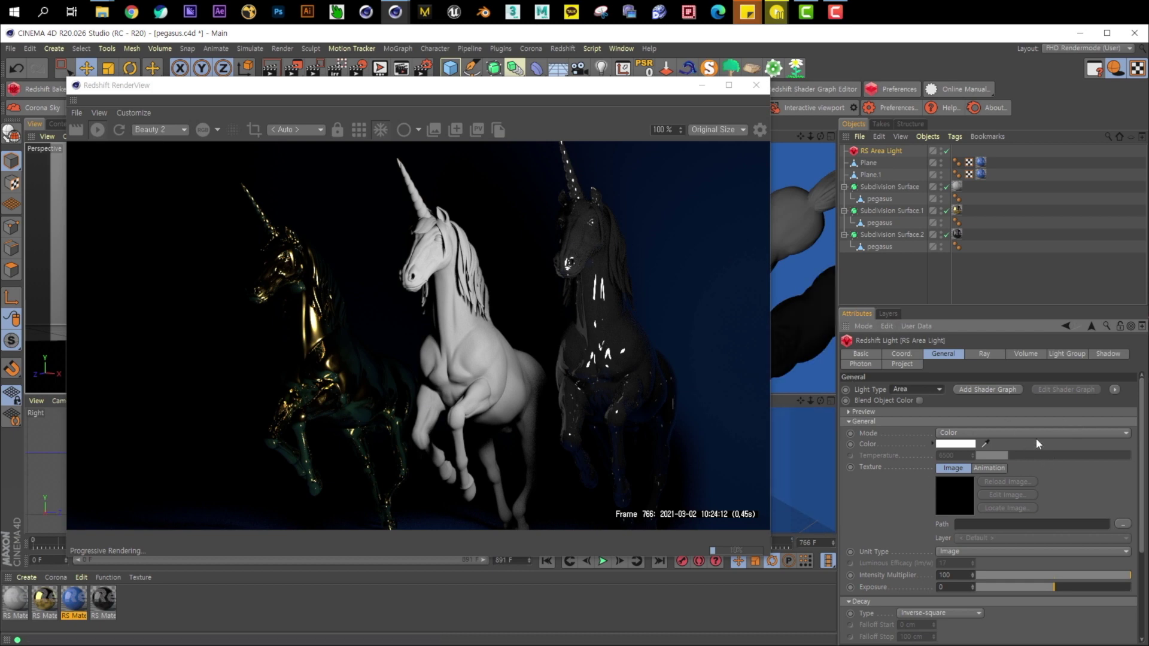
# Step: Shrink the RenderView window, scale its image with Fit Window, and place it below the main perspective view
pyautogui.moveTo(499, 100); pyautogui.dragTo(489, 290)
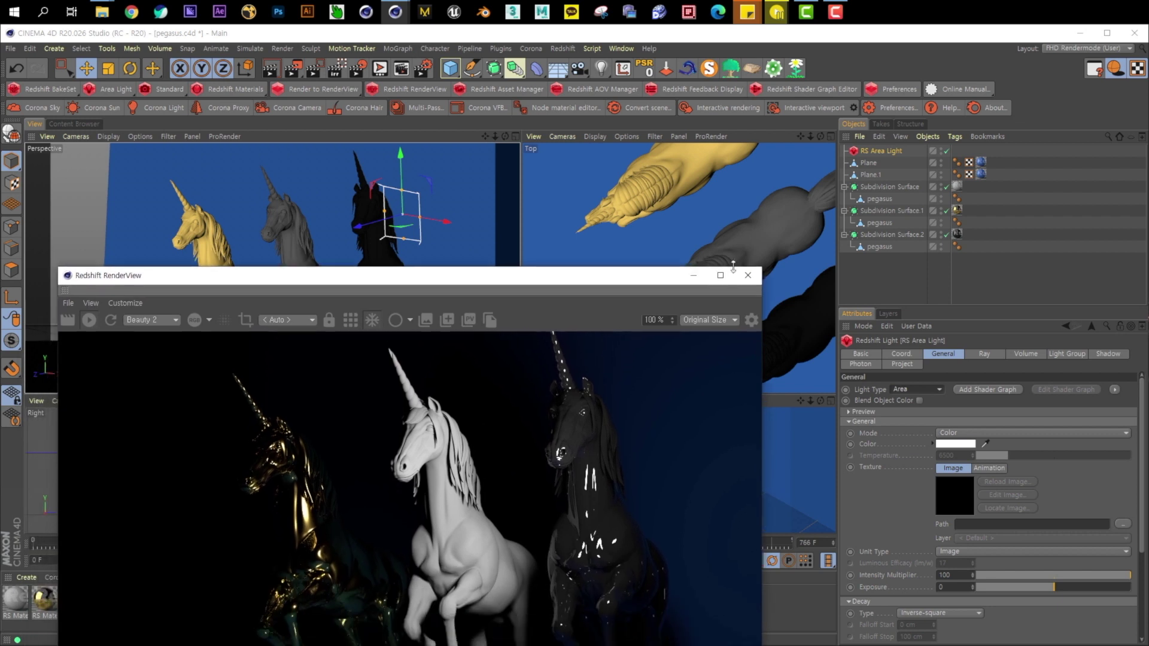
pyautogui.moveTo(760, 266); pyautogui.dragTo(469, 441)
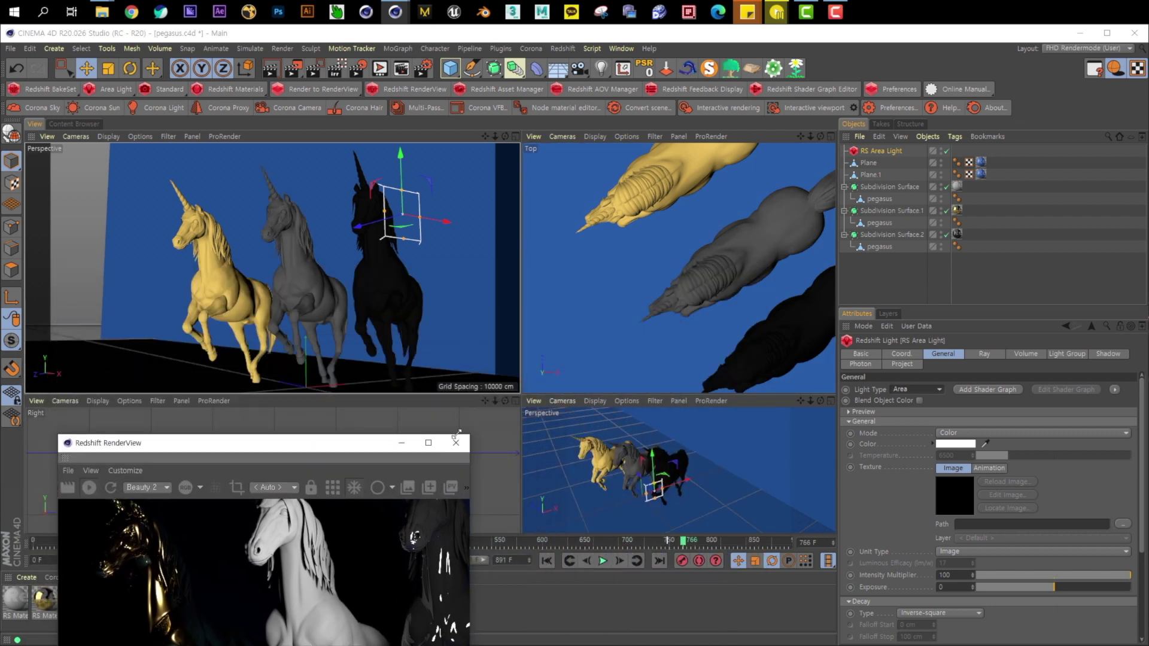
pyautogui.moveTo(383, 442); pyautogui.dragTo(595, 311)
pyautogui.moveTo(681, 383); pyautogui.dragTo(809, 386)
pyautogui.click(760, 355)
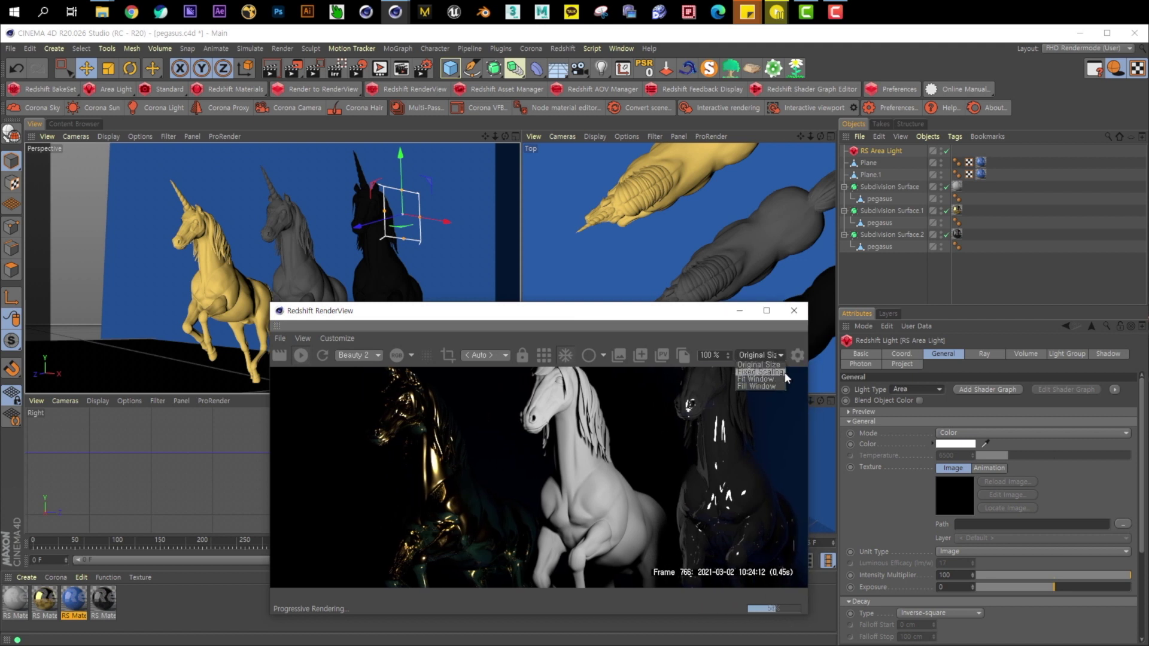
pyautogui.click(771, 380)
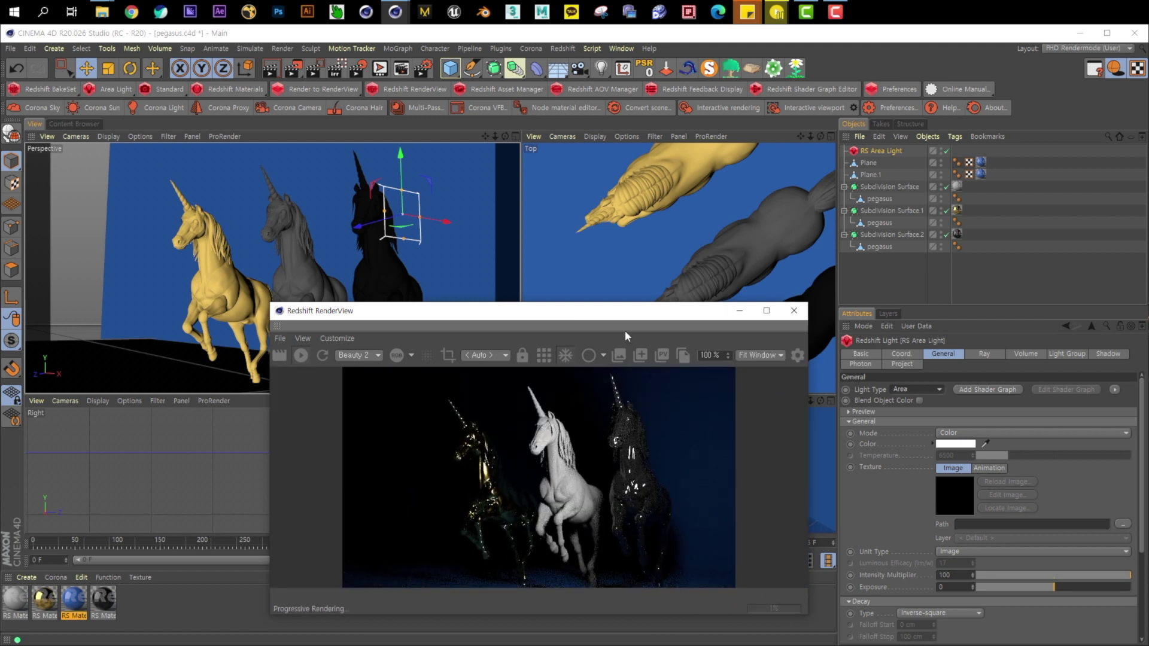
pyautogui.moveTo(607, 319); pyautogui.dragTo(681, 356)
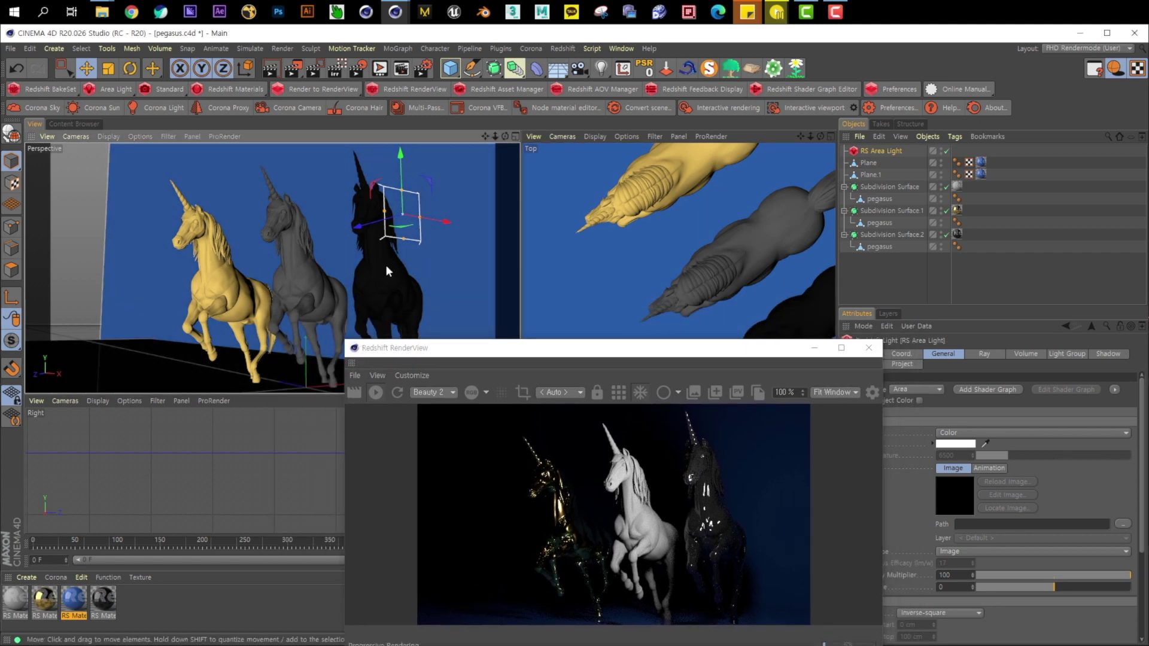
pyautogui.keyDown('alt'); pyautogui.moveTo(385, 257); pyautogui.dragTo(367, 271); pyautogui.keyUp('alt')
pyautogui.moveTo(781, 354); pyautogui.dragTo(735, 355)
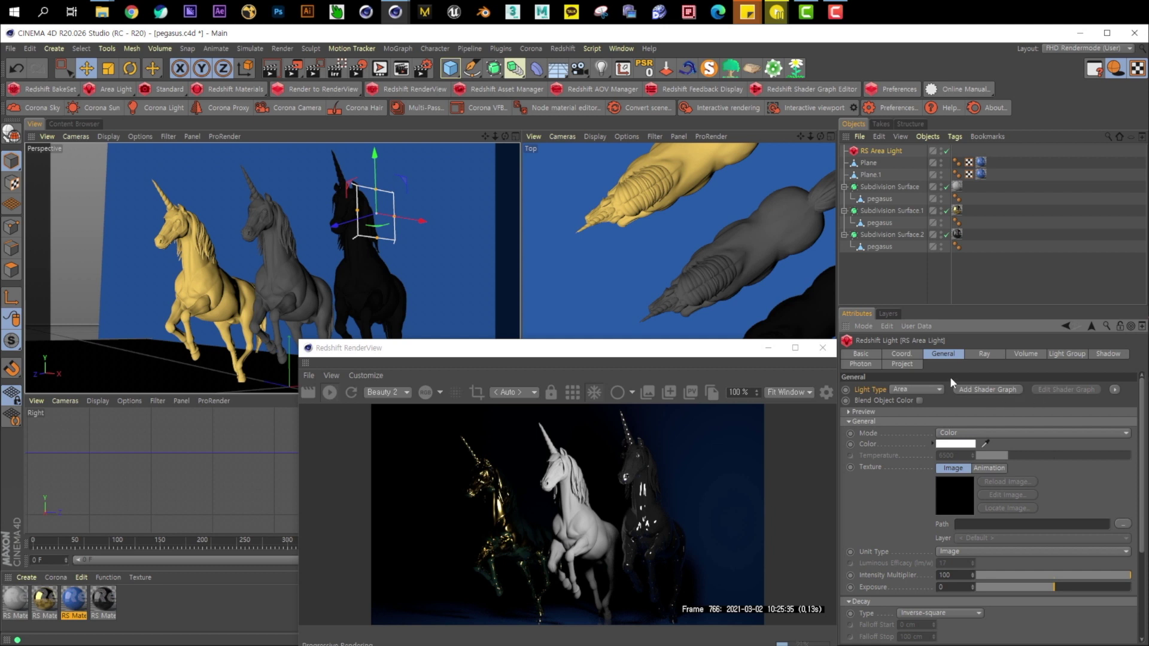
# Step: Try out the area light's Blend Object Color option and its Wireframe and Illumination preview options
pyautogui.click(920, 400)
pyautogui.click(862, 412)
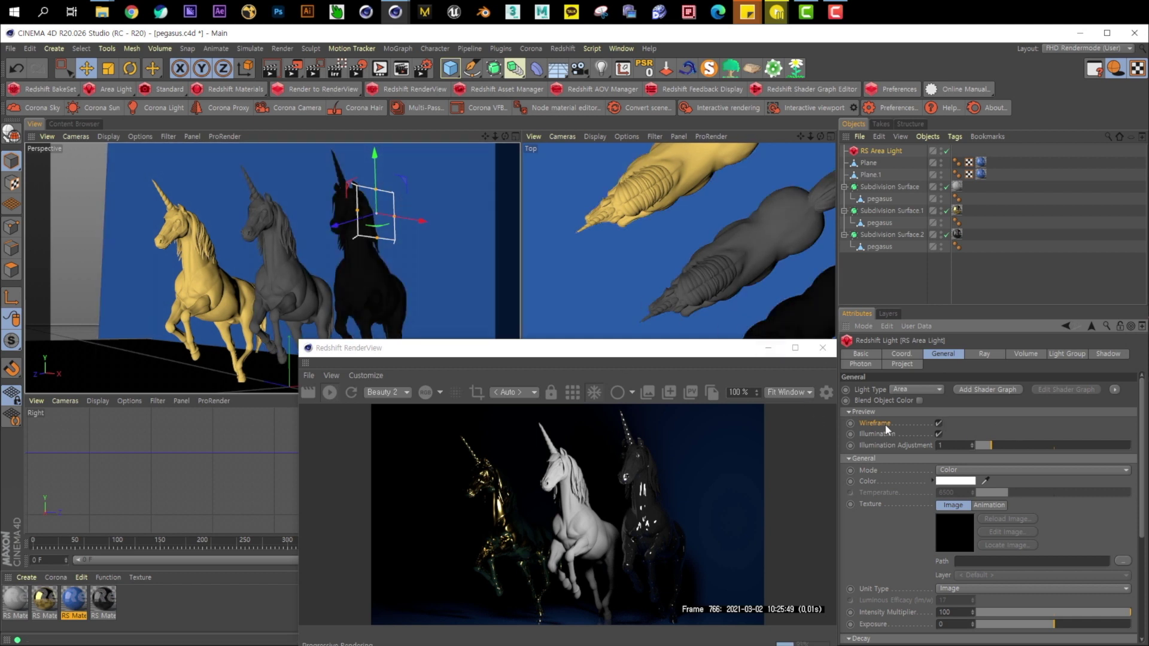
pyautogui.click(939, 423)
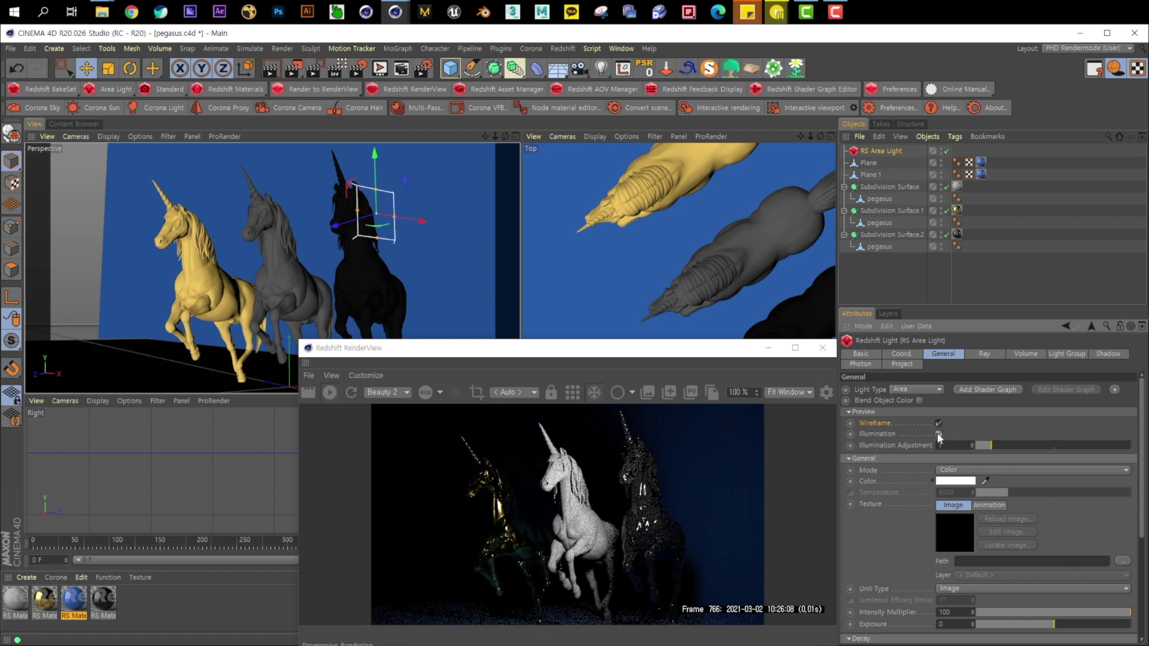
pyautogui.click(938, 435)
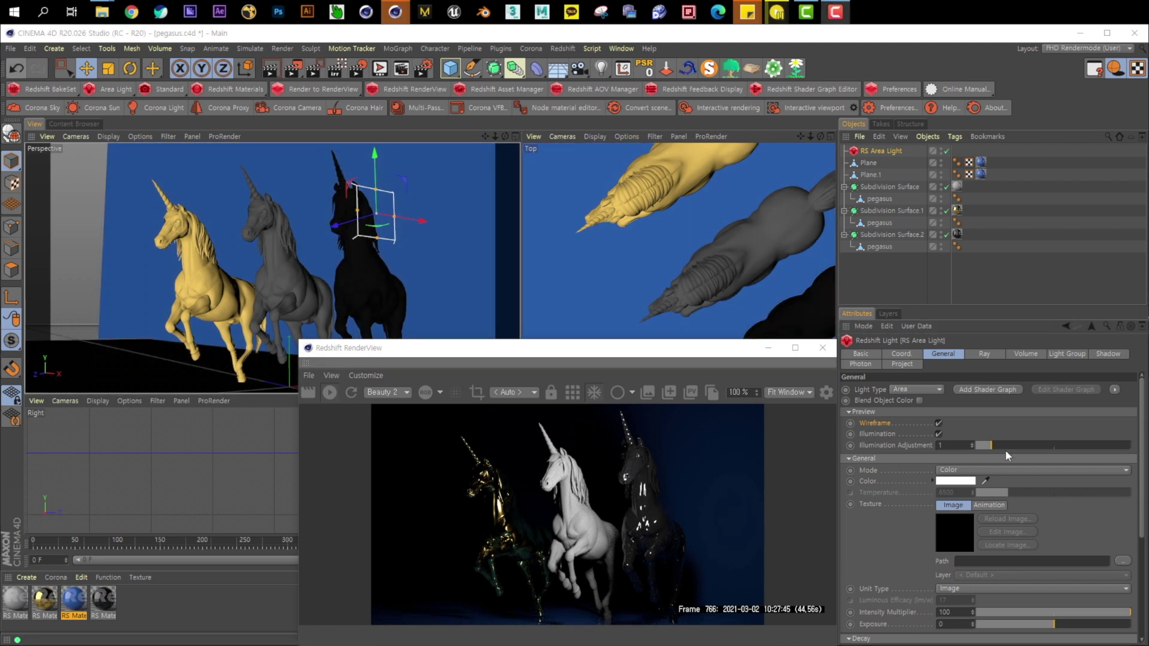
# Step: Try an Illumination Adjustment of 7.375 on the area light, reset it to 1, and collapse the Preview settings
pyautogui.moveTo(1110, 455); pyautogui.dragTo(1090, 445)
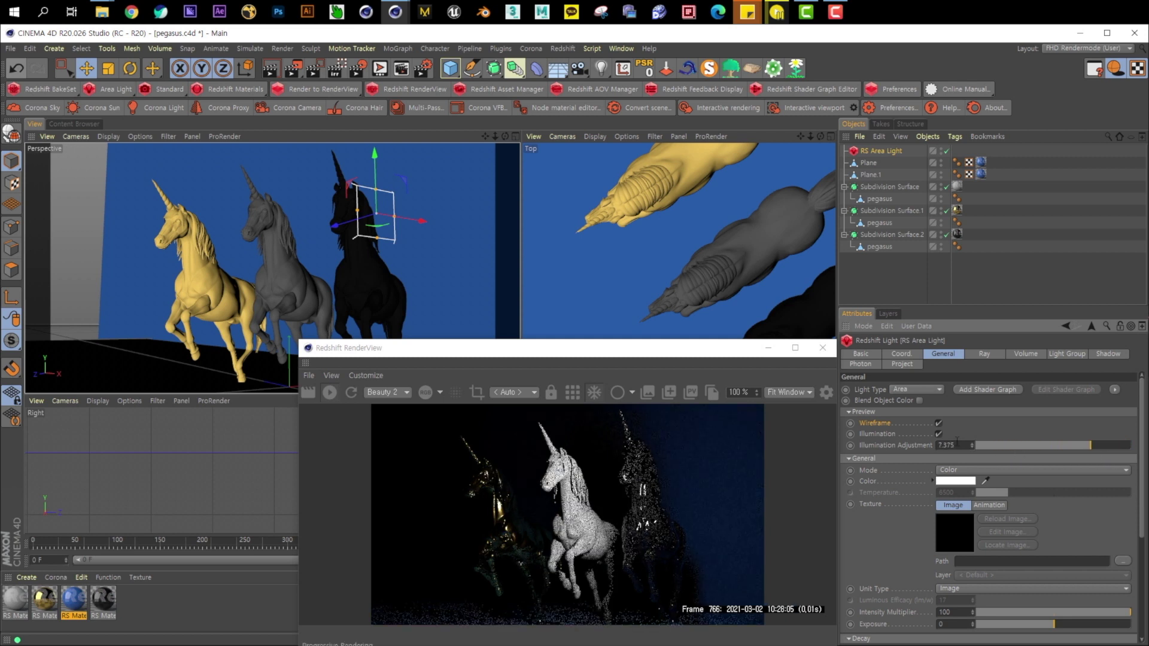
pyautogui.write('1')
pyautogui.press('Return')
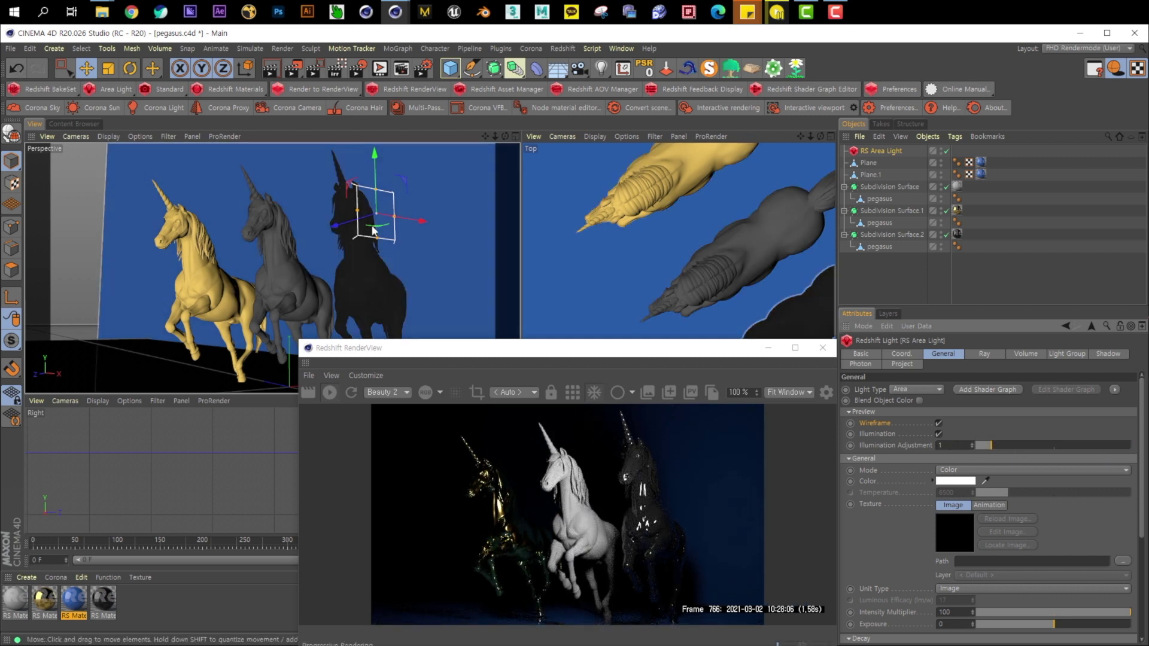
pyautogui.click(849, 412)
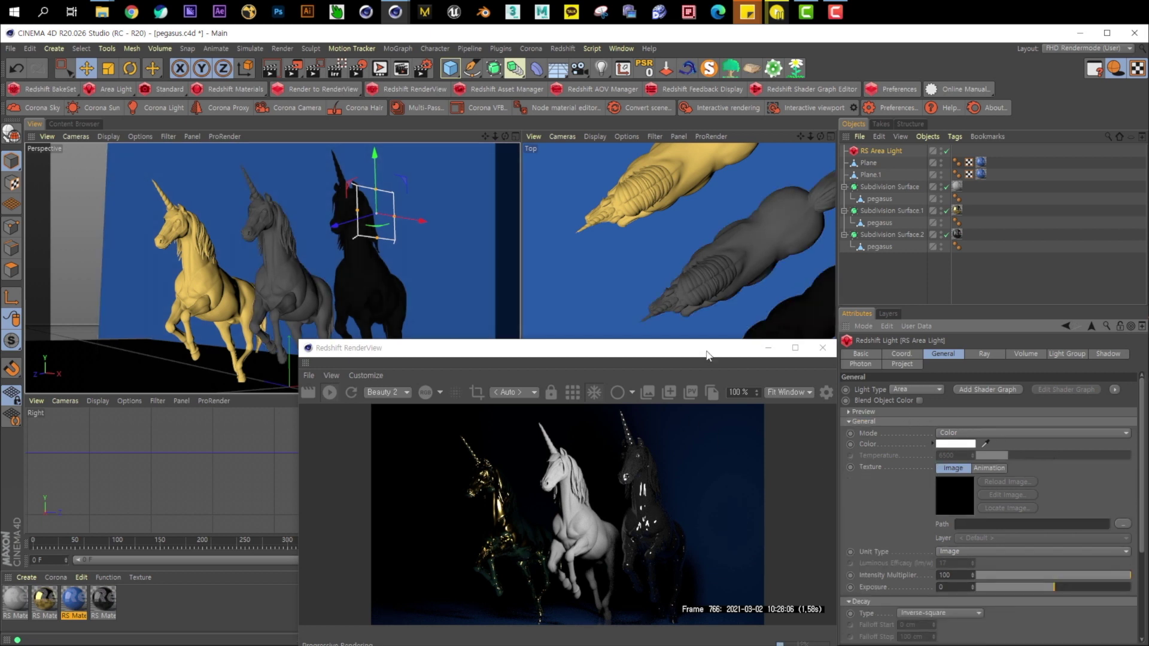
# Step: Try the area light's Temperature mode with a temperature of 3776, and its Temperature and Color mode
pyautogui.moveTo(628, 348); pyautogui.dragTo(628, 338)
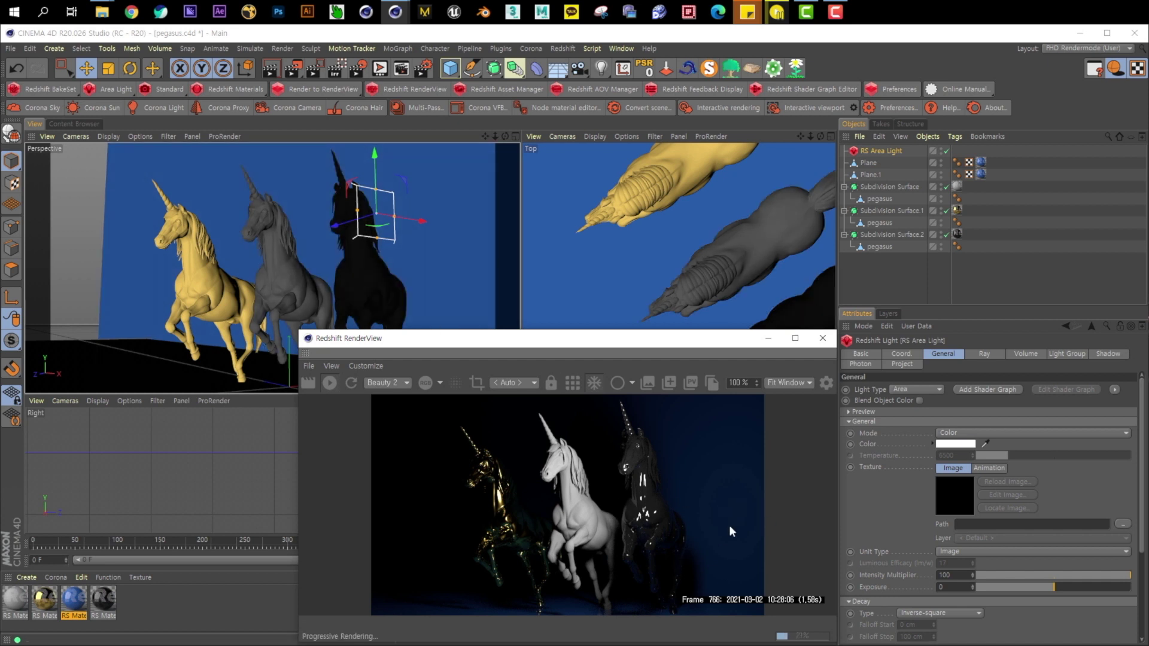
pyautogui.click(895, 432)
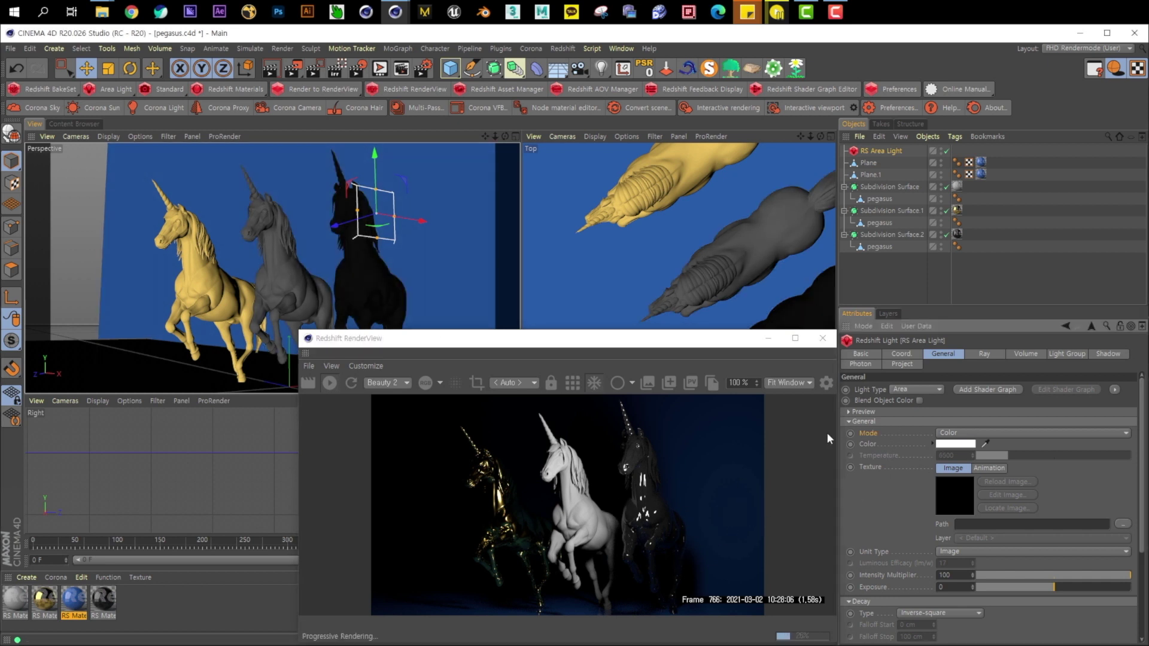
pyautogui.click(986, 432)
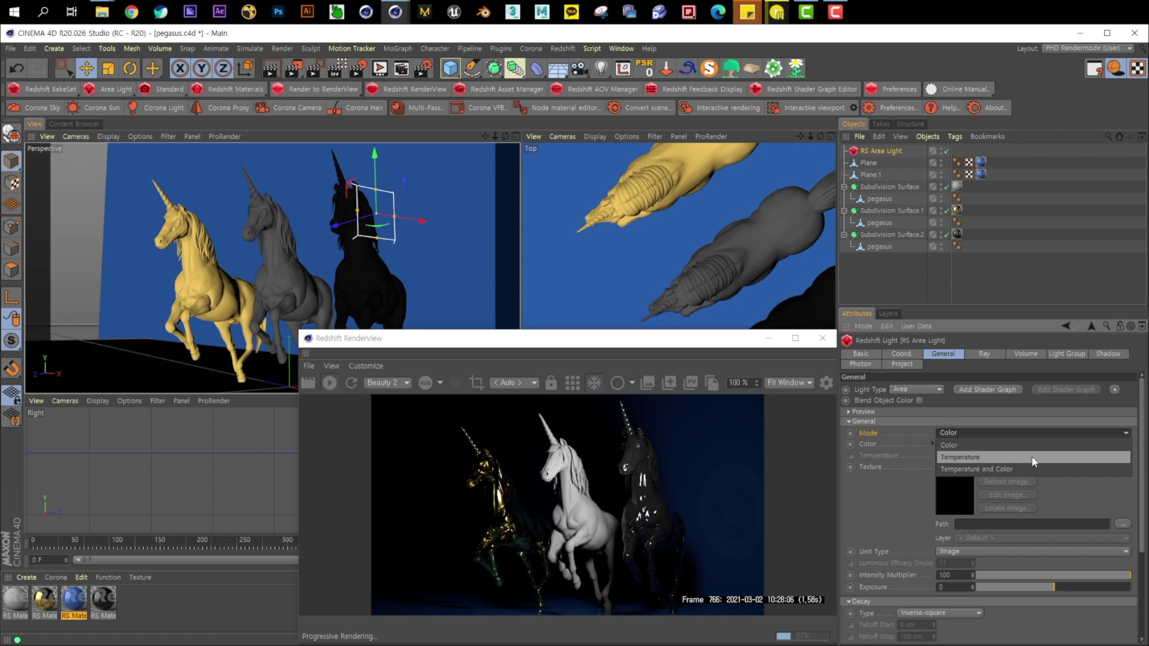
pyautogui.press('Escape')
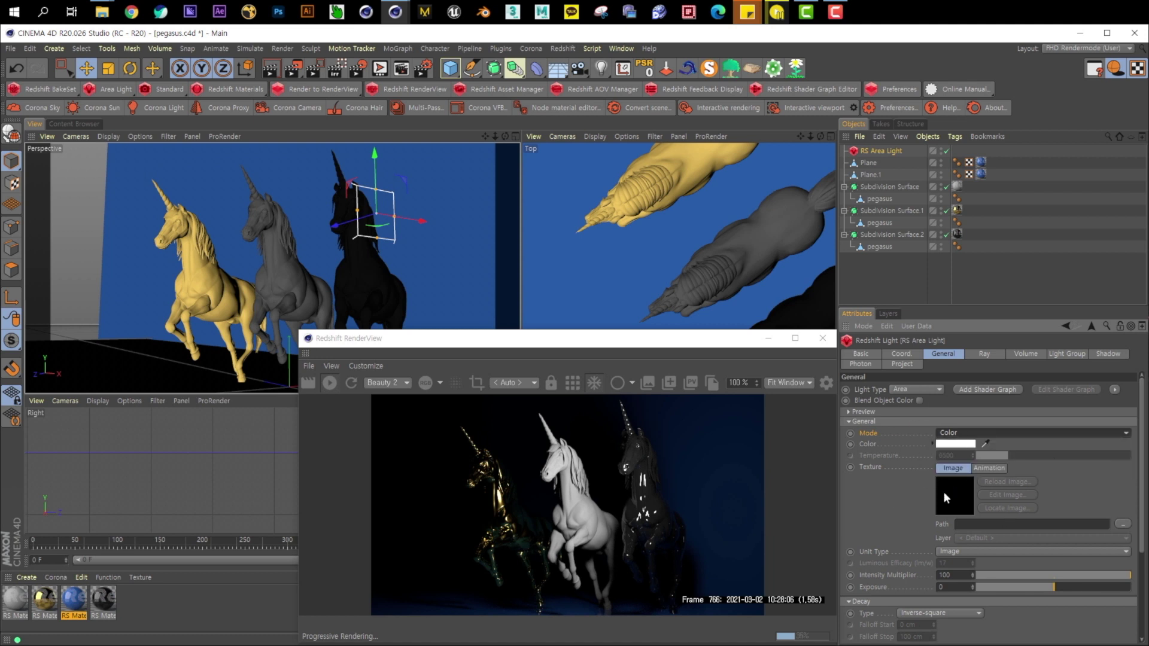
pyautogui.click(960, 432)
pyautogui.click(1017, 456)
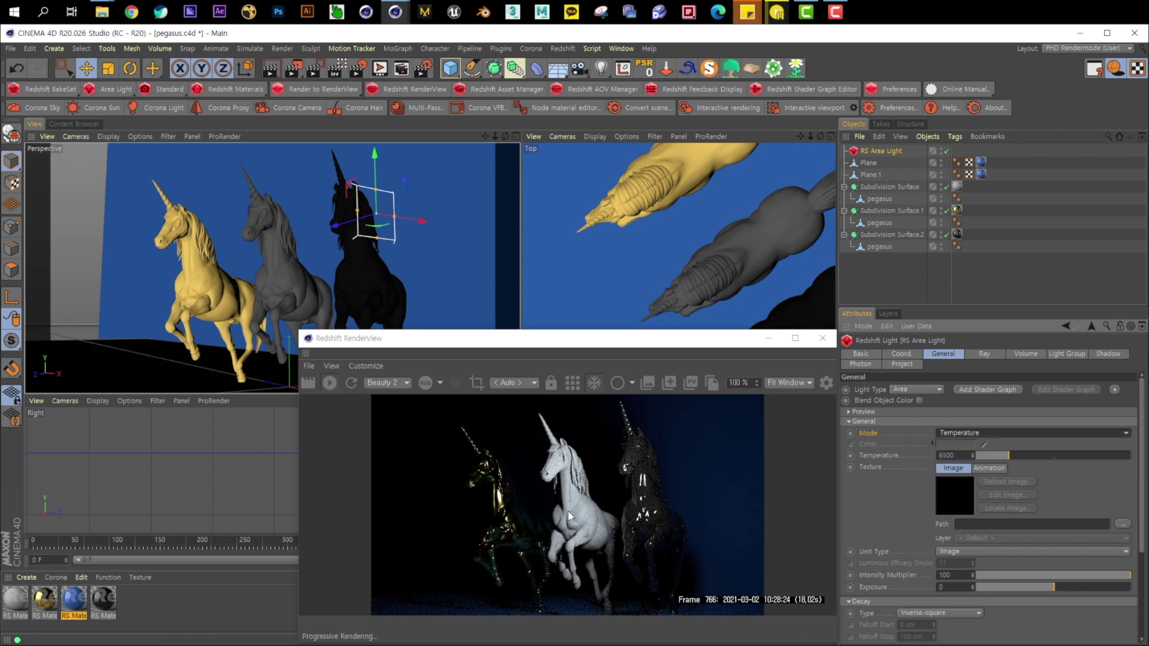
pyautogui.moveTo(1007, 456)
pyautogui.mouseDown()
pyautogui.moveTo(1108, 451)
pyautogui.moveTo(1025, 455)
pyautogui.mouseUp()
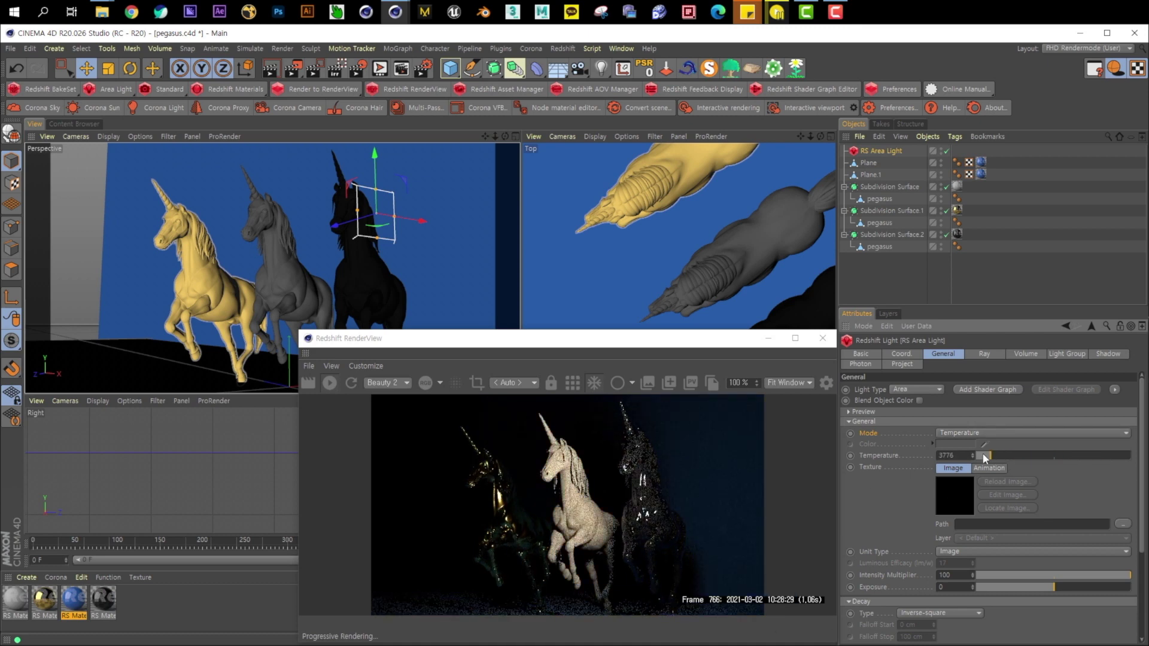
pyautogui.click(963, 432)
pyautogui.click(972, 470)
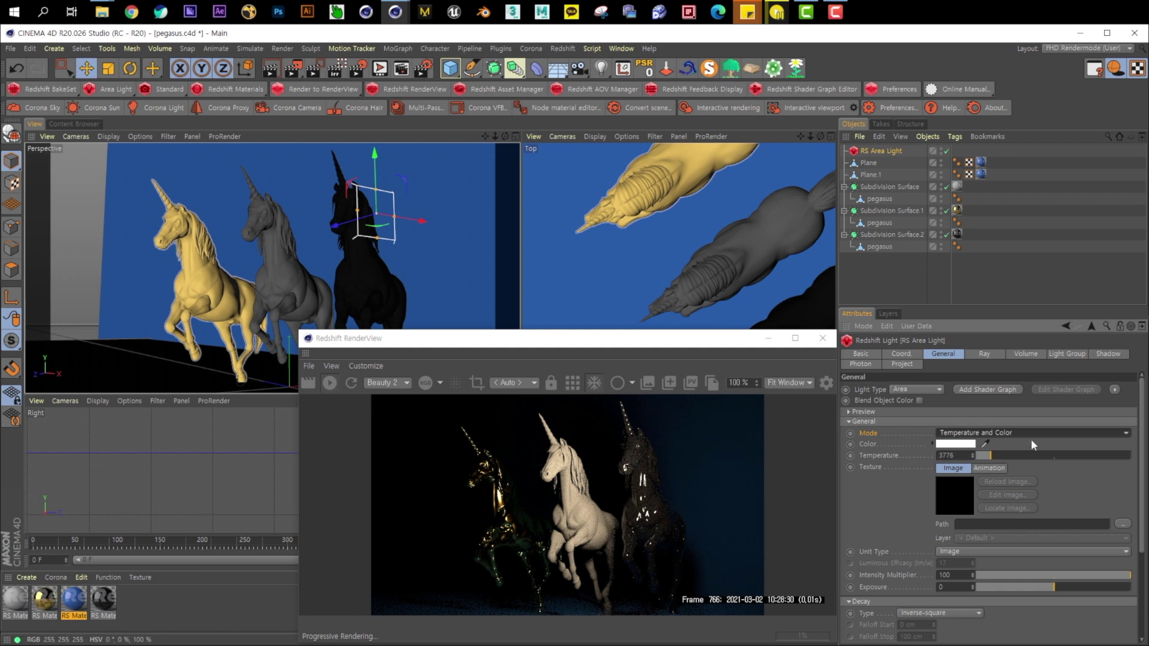
# Step: Return the area light to Color mode, try a bright green light color, and reset it to white
pyautogui.click(973, 432)
pyautogui.click(972, 441)
pyautogui.click(956, 444)
pyautogui.click(958, 447)
pyautogui.click(945, 488)
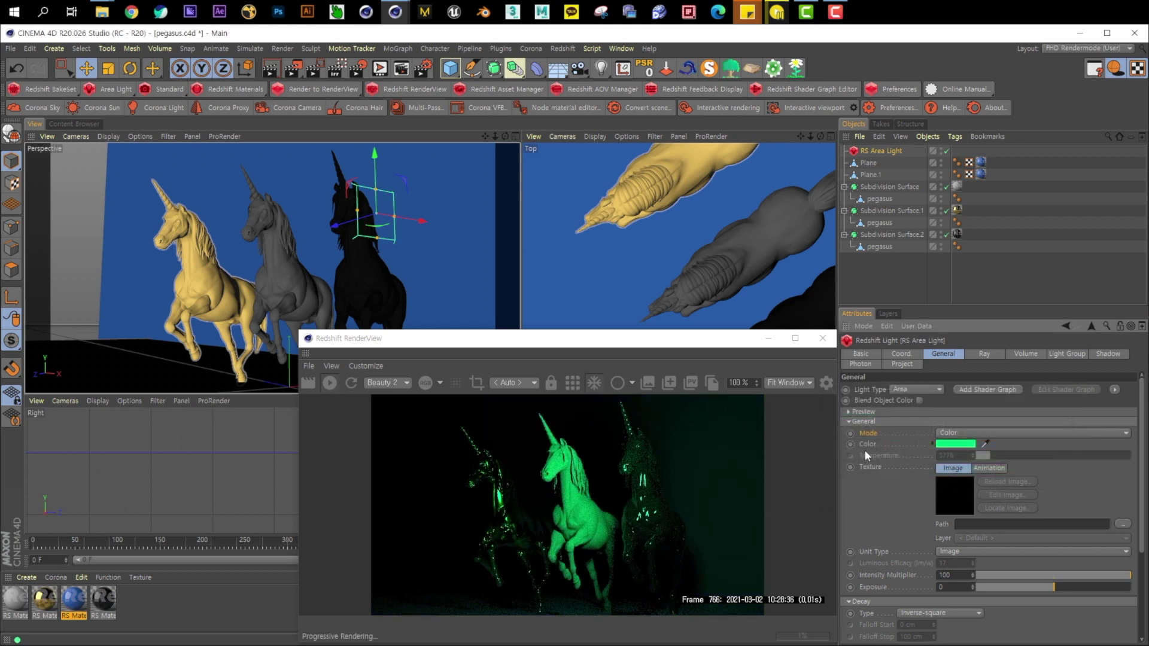
pyautogui.click(951, 440)
pyautogui.moveTo(895, 455); pyautogui.dragTo(872, 453)
pyautogui.click(923, 483)
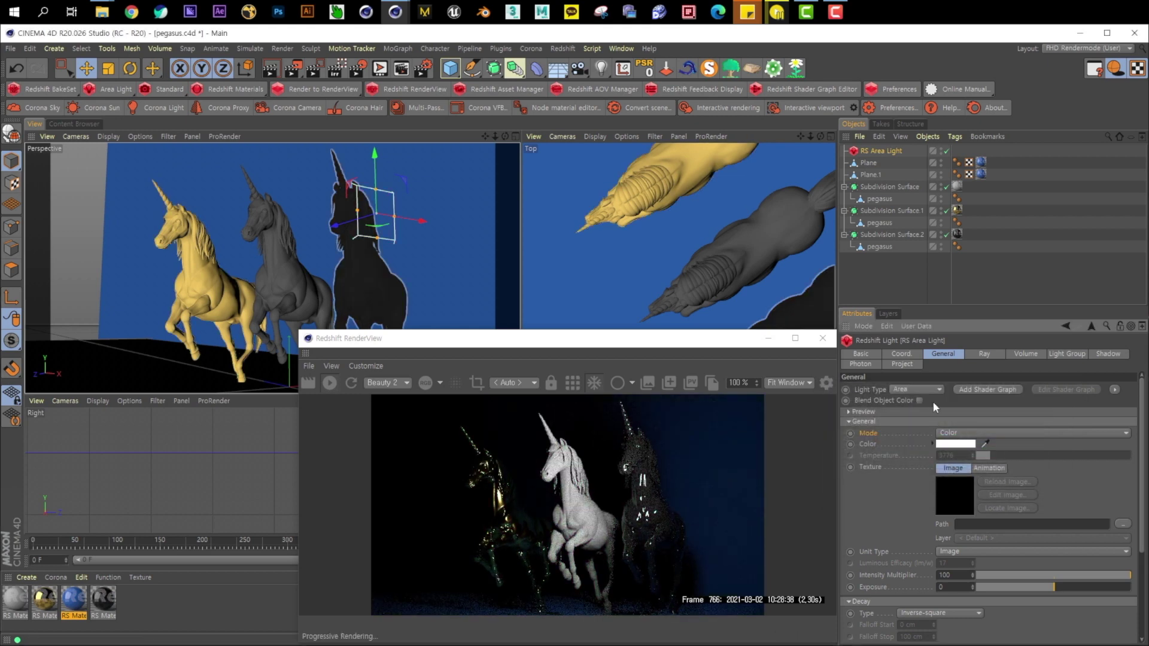
# Step: Load light texture.jpg from REDSHIFT basic's 1_Render view & Basic light folder on the MOTION GRAPHICS (D:) drive as the light's image texture
pyautogui.scroll(-3, 902, 492)
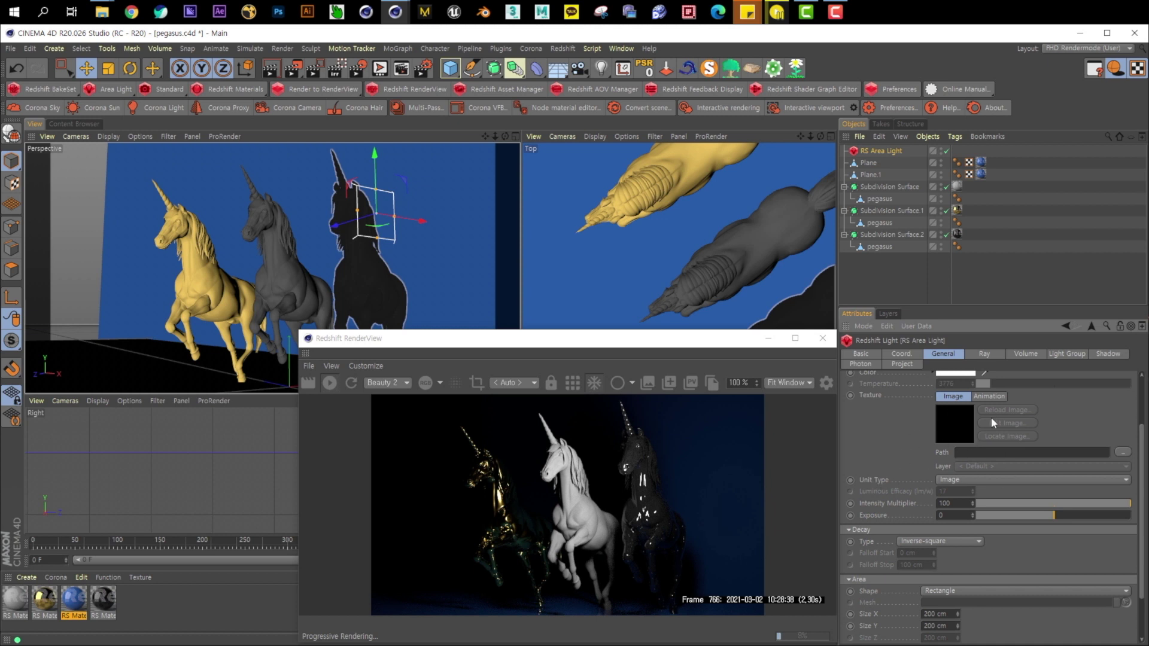
pyautogui.click(976, 397)
pyautogui.click(953, 396)
pyautogui.click(1122, 452)
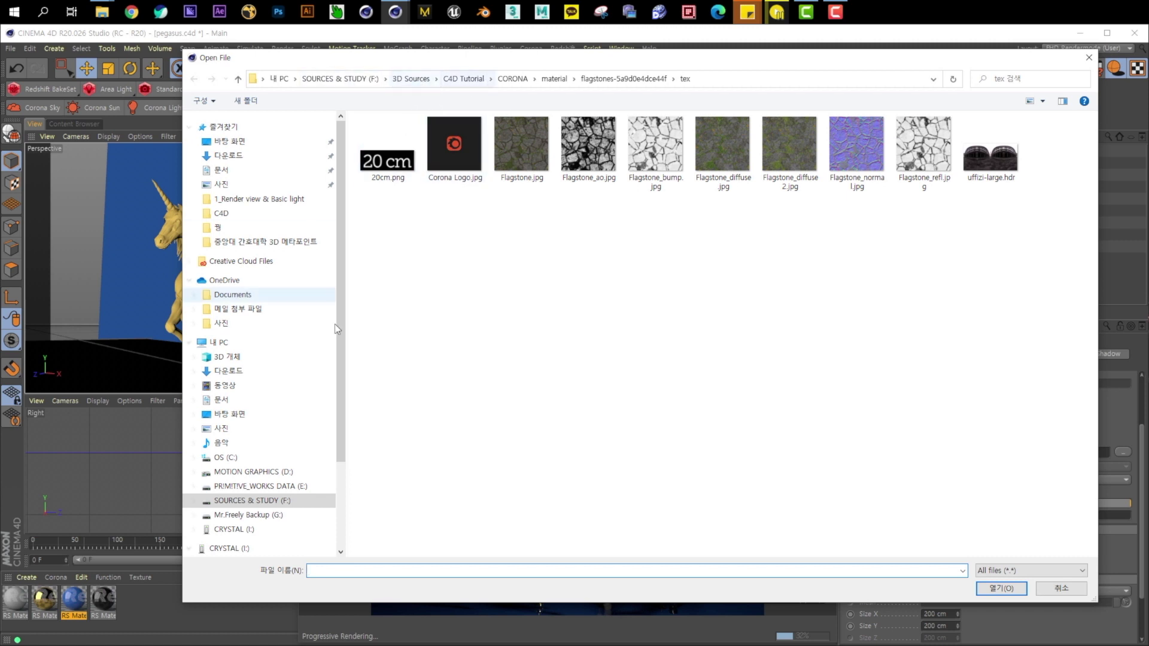
pyautogui.click(272, 472)
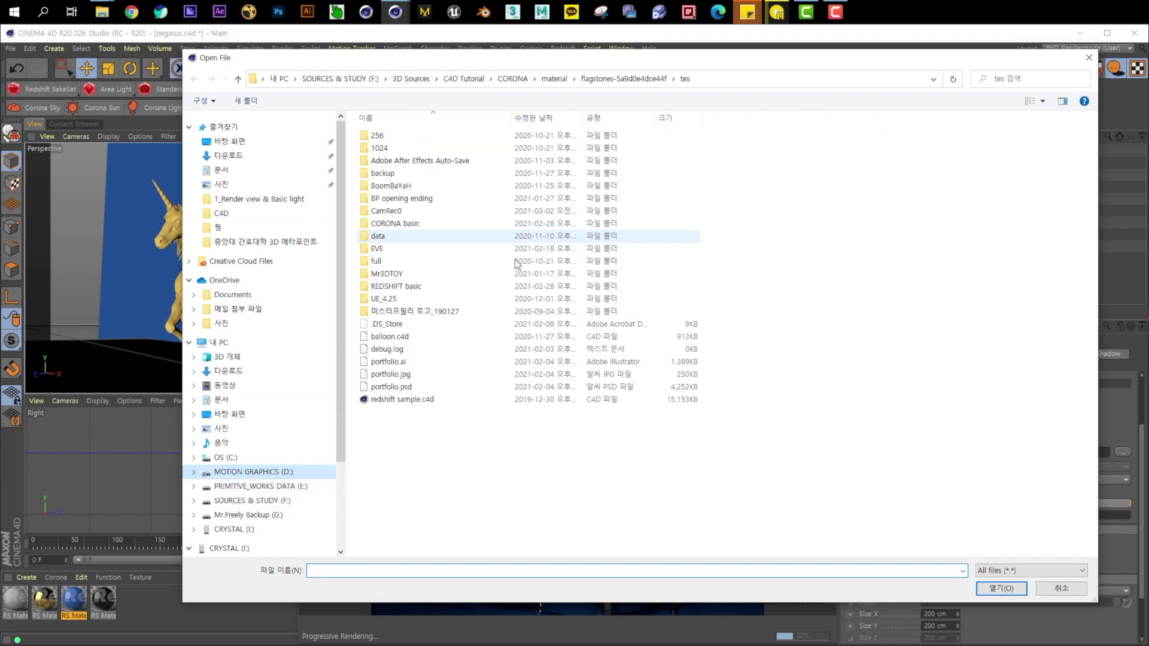
pyautogui.doubleClick(434, 285)
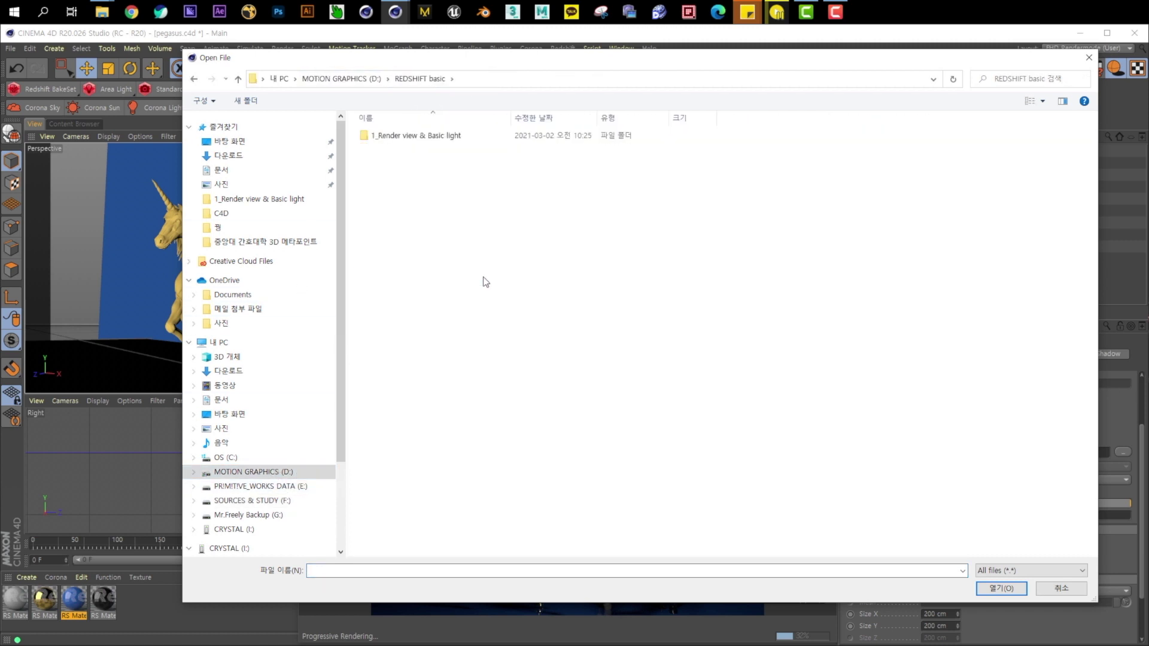
pyautogui.doubleClick(449, 137)
pyautogui.click(469, 149)
pyautogui.doubleClick(469, 148)
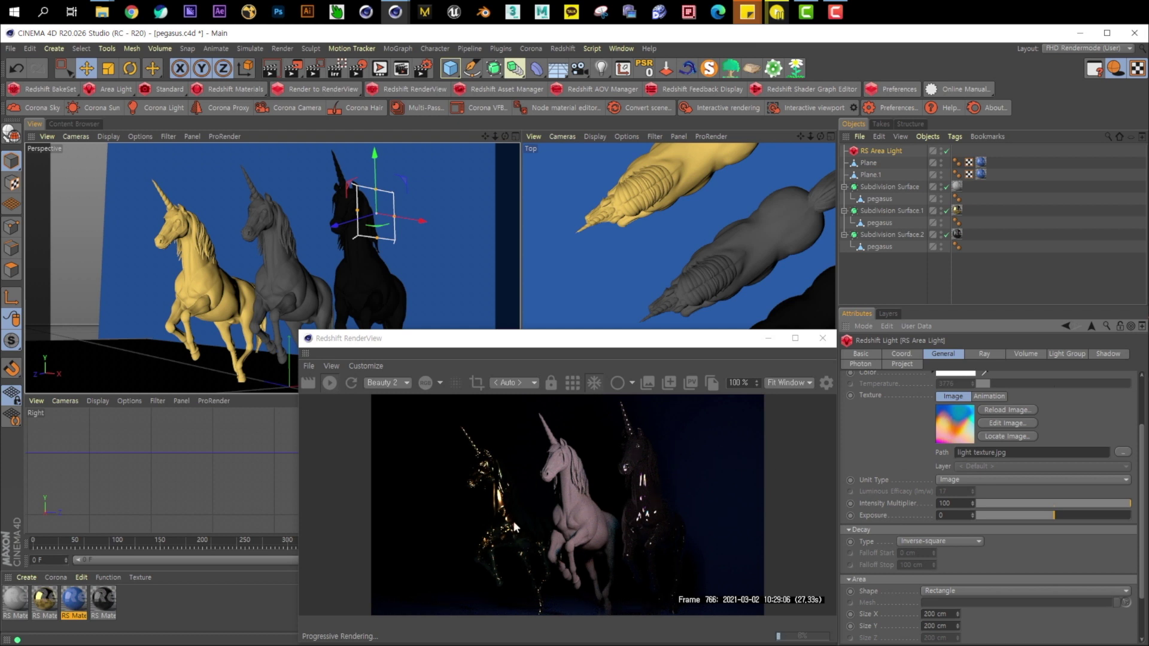
# Step: Raise the textured area light's Intensity Multiplier to 500
pyautogui.click(957, 504)
pyautogui.write('500')
pyautogui.press('Return')
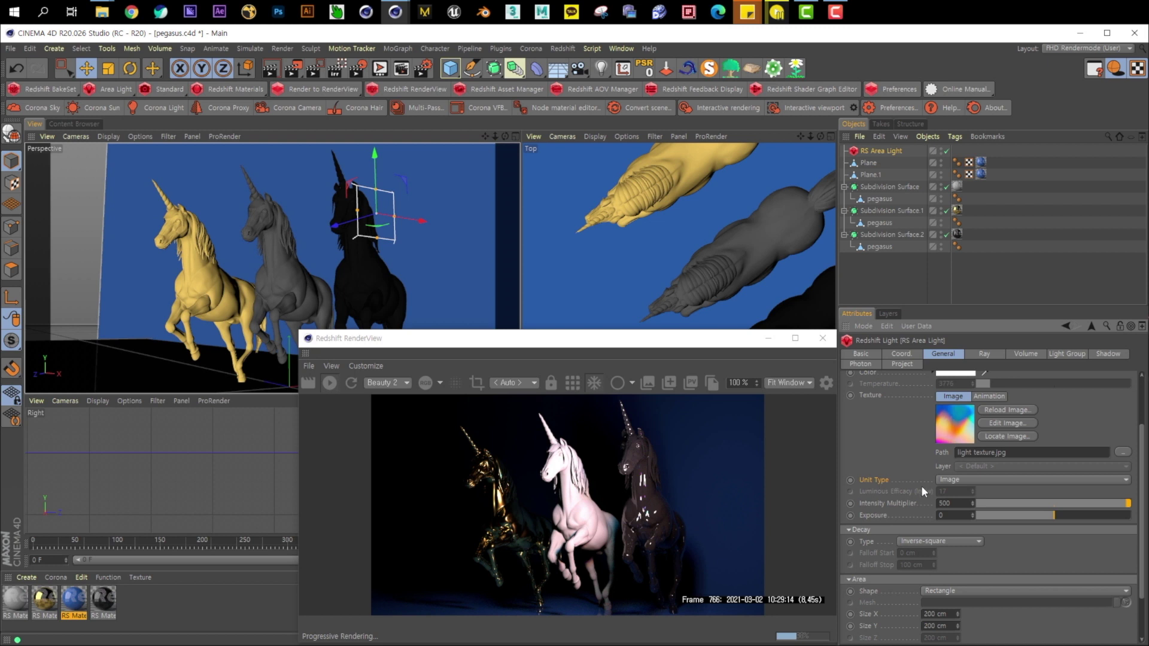
# Step: Try the Luminous Power, Radiant Power and Radiance unit types on the area light, and return it to Image
pyautogui.click(945, 479)
pyautogui.click(978, 505)
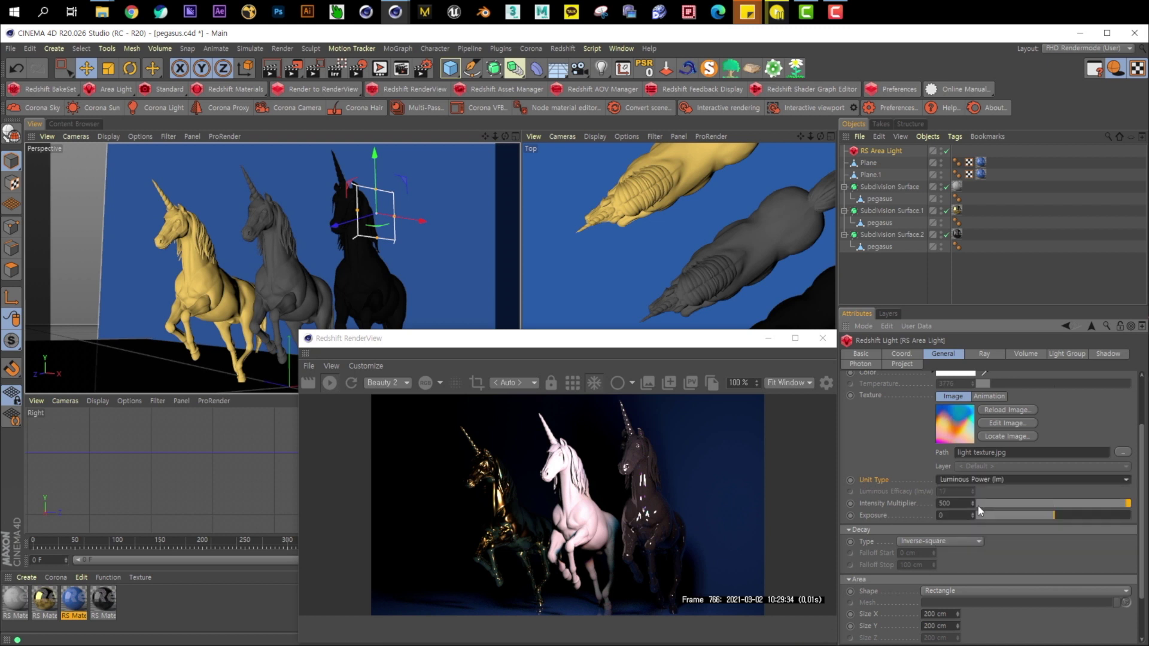
pyautogui.click(999, 480)
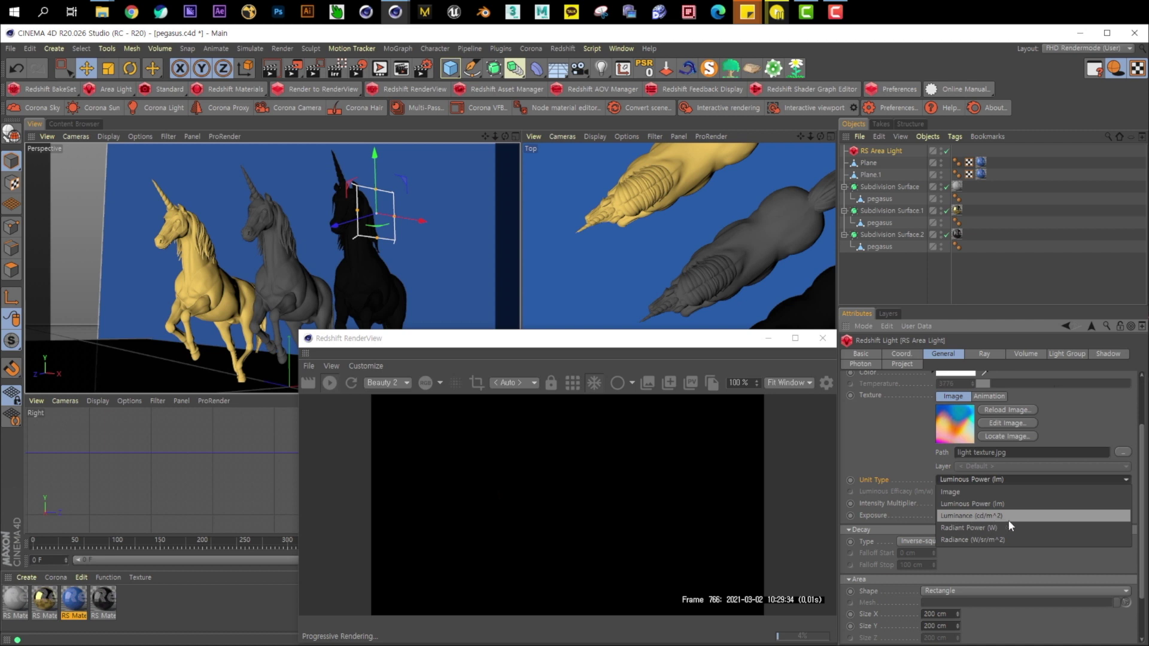
pyautogui.click(1023, 528)
pyautogui.click(988, 478)
pyautogui.click(987, 539)
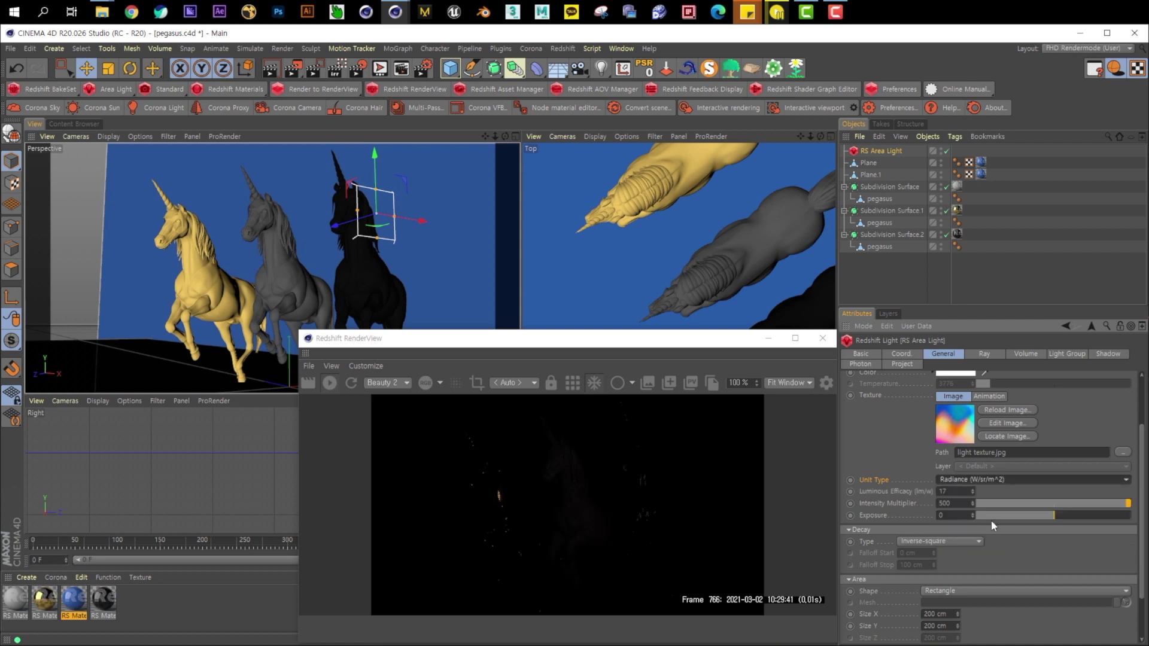
pyautogui.click(994, 479)
pyautogui.click(995, 487)
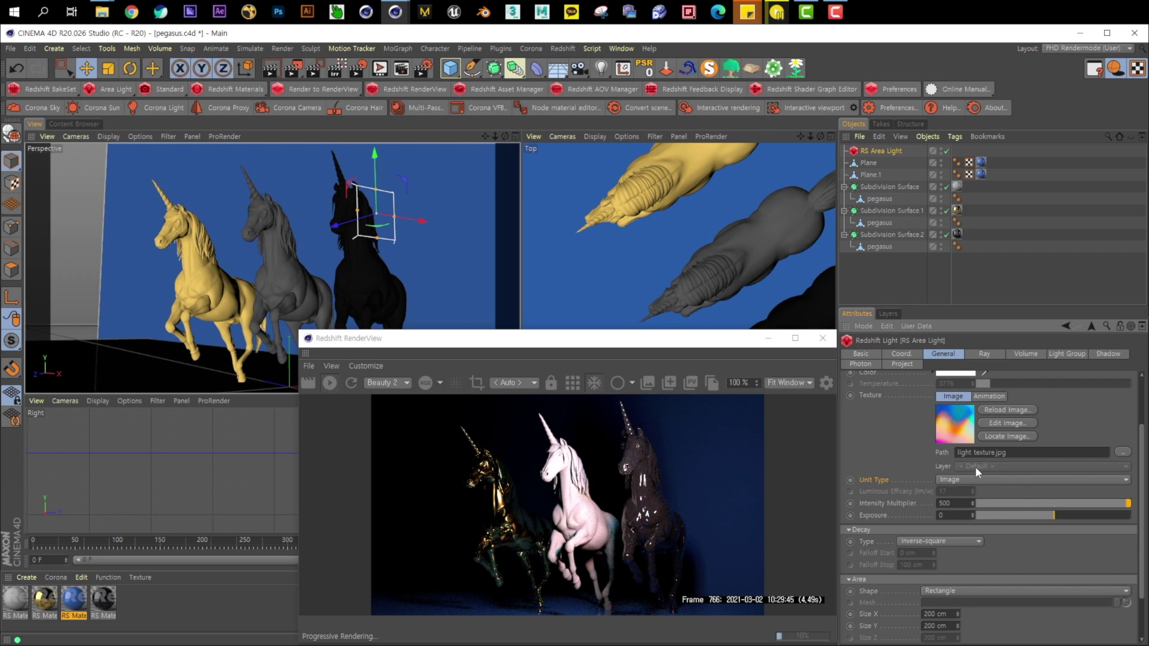
# Step: Clear the area light's texture path and set its Intensity Multiplier back to 100
pyautogui.click(981, 452)
pyautogui.press('Delete')
pyautogui.press('Return')
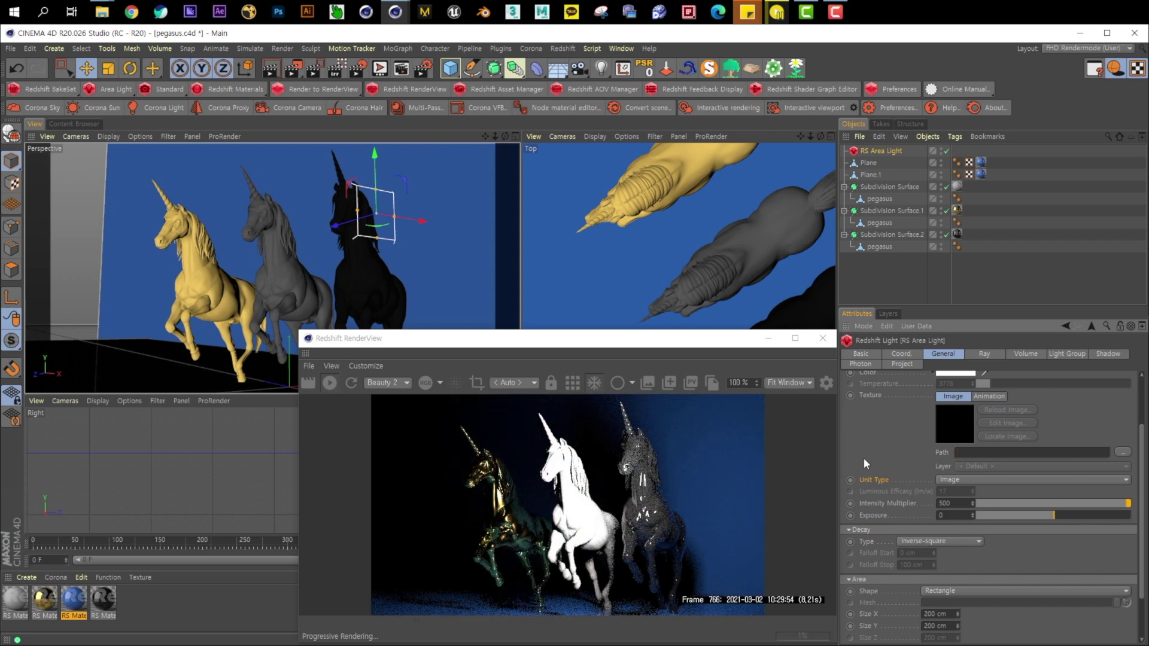
pyautogui.click(905, 498)
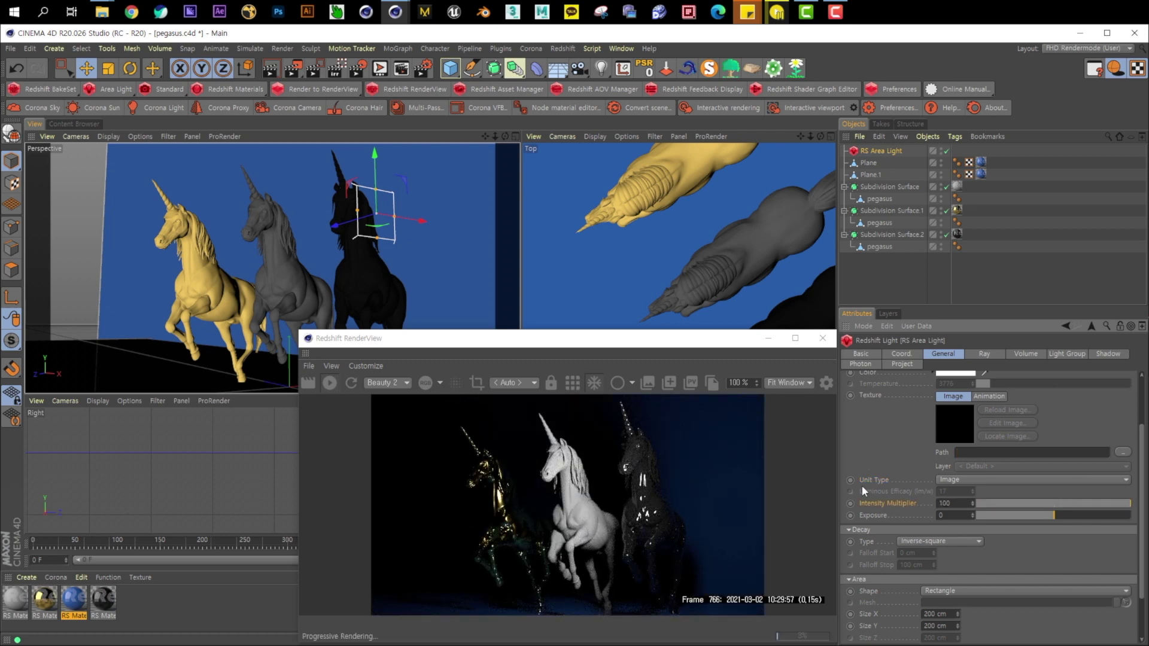
# Step: Enlarge the RenderView window and place it below the main perspective view
pyautogui.moveTo(661, 341); pyautogui.dragTo(653, 313)
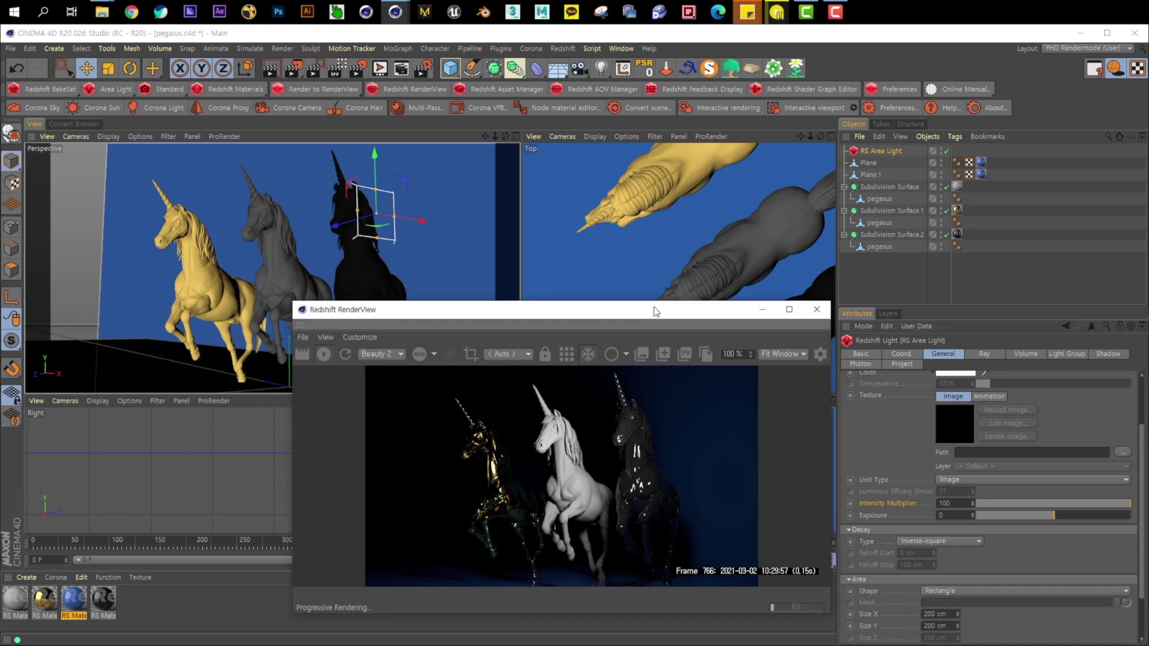
pyautogui.moveTo(294, 300); pyautogui.dragTo(261, 270)
pyautogui.moveTo(474, 291); pyautogui.dragTo(492, 297)
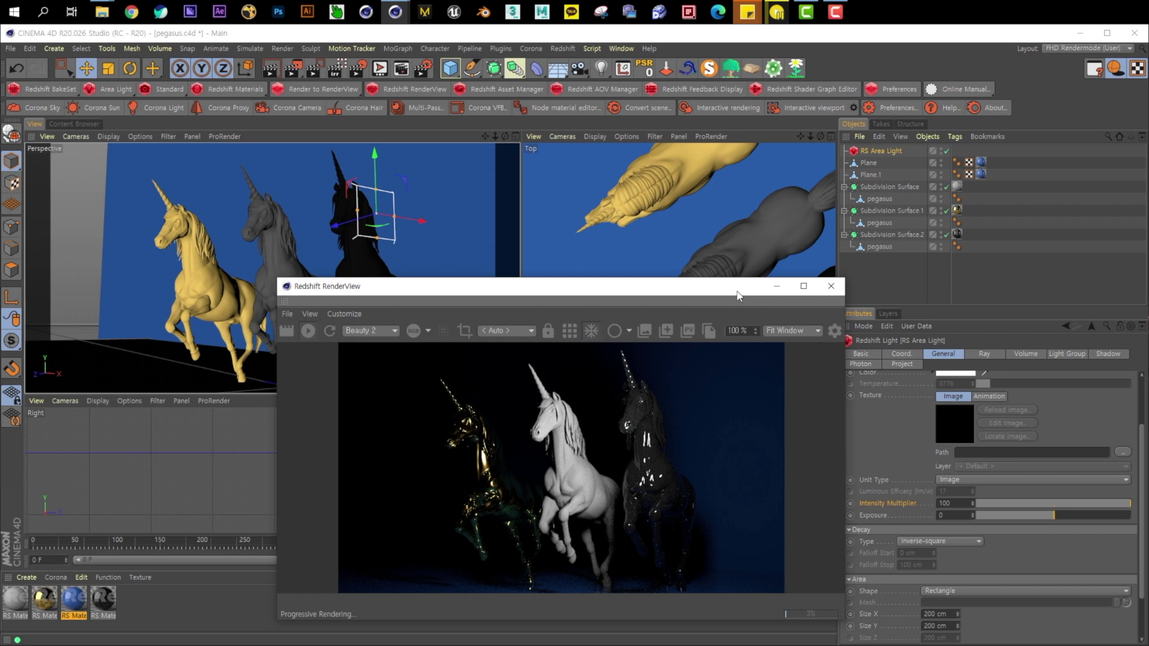
pyautogui.moveTo(739, 295); pyautogui.dragTo(732, 345)
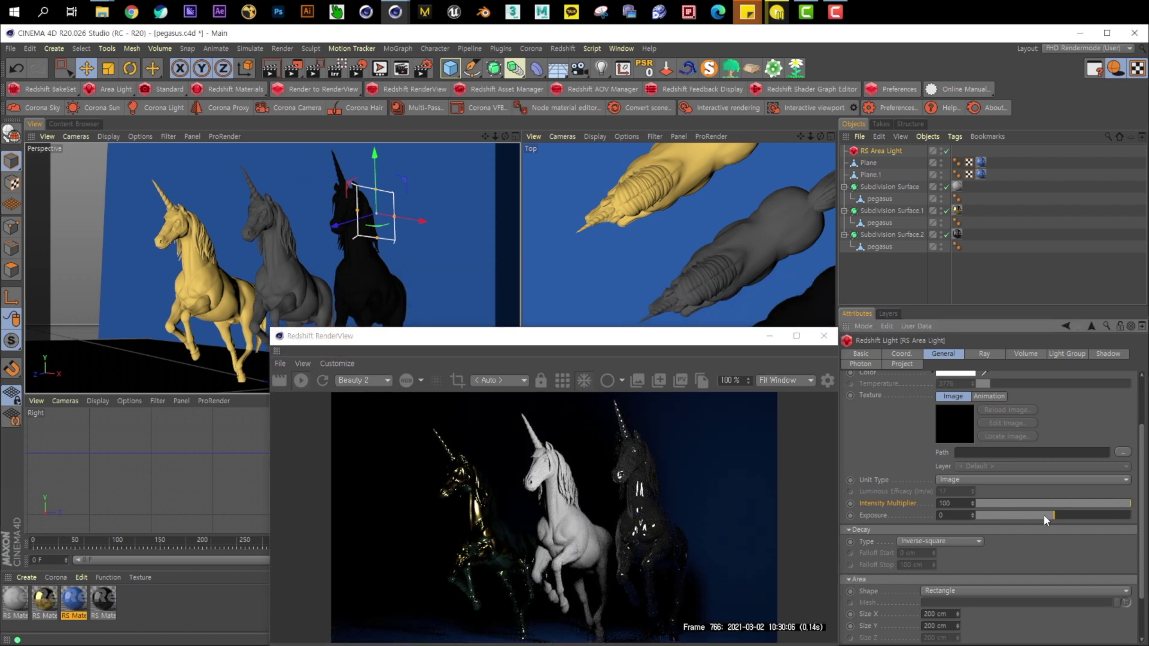
# Step: Try an Exposure of 1.808 on the area light, and set it to 1
pyautogui.moveTo(1044, 515); pyautogui.dragTo(1068, 515)
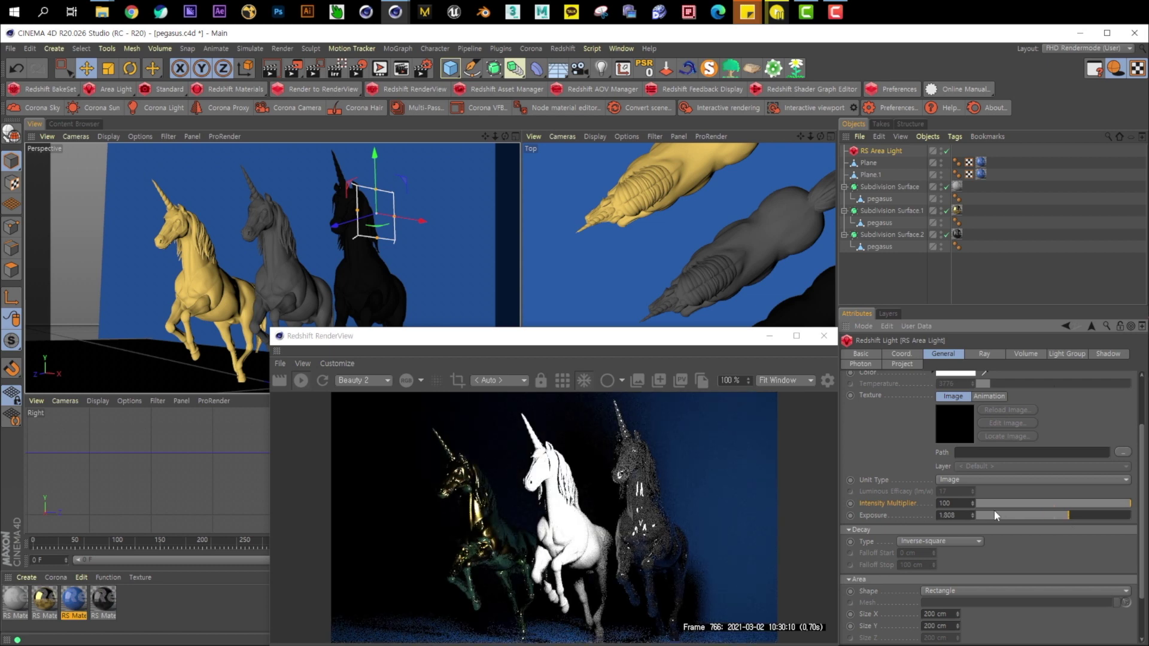
pyautogui.doubleClick(952, 515)
pyautogui.write('1')
pyautogui.press('Return')
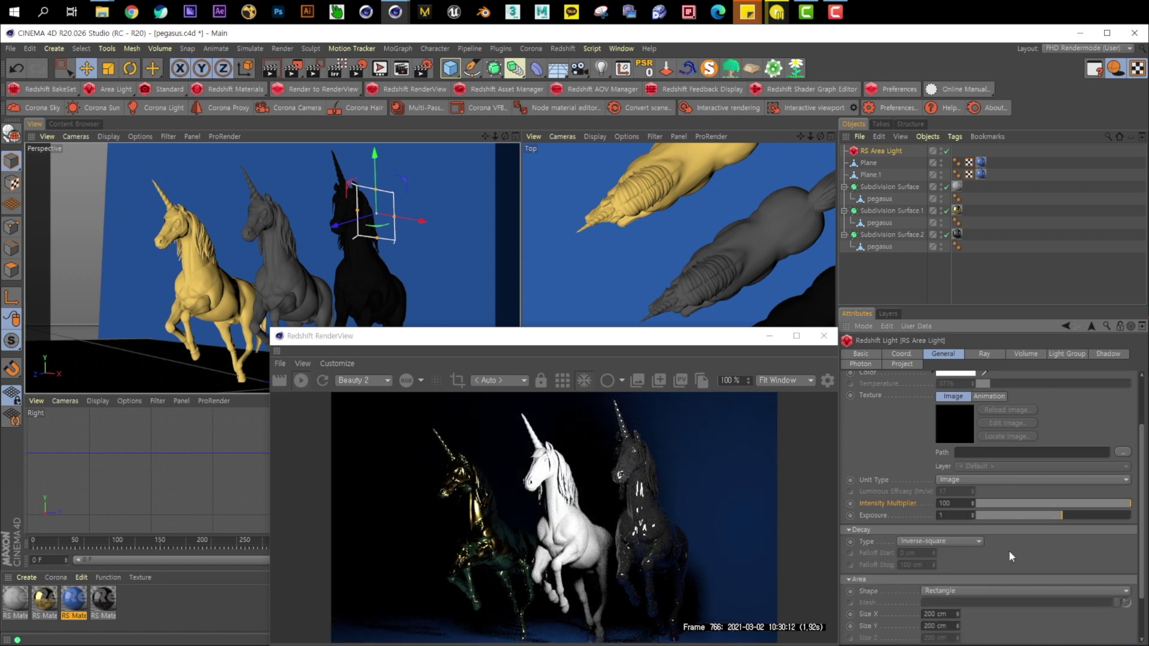
# Step: Compare the None and Linear decay types on the area light, and return the decay to Inverse-square
pyautogui.scroll(-2, 1115, 539)
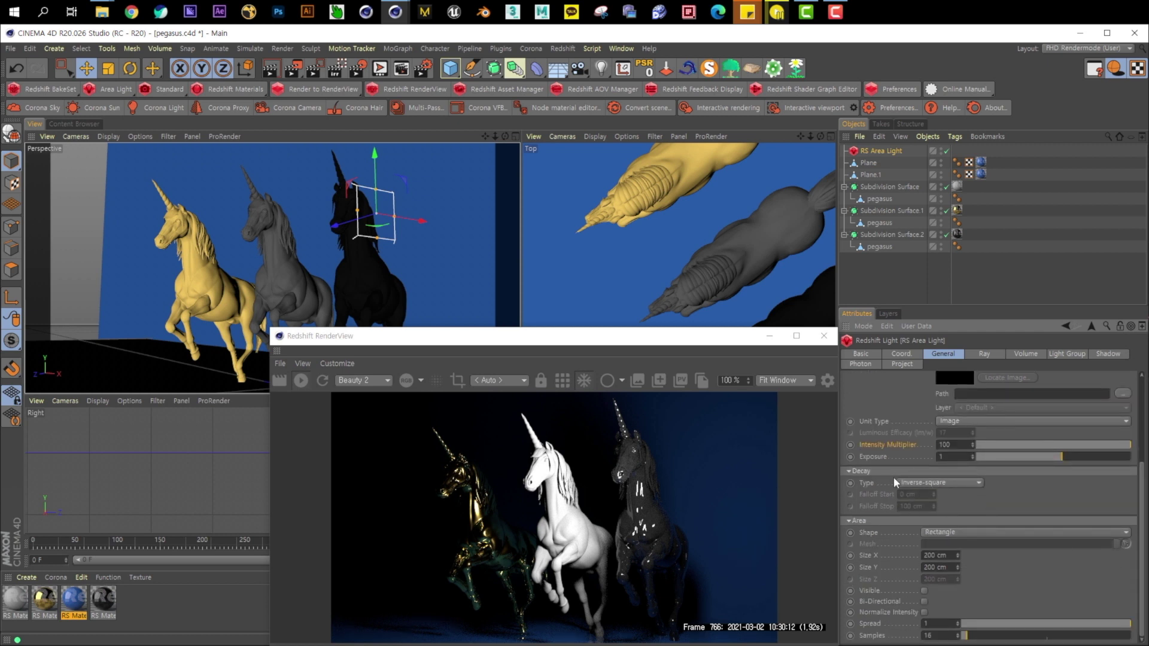
pyautogui.click(916, 482)
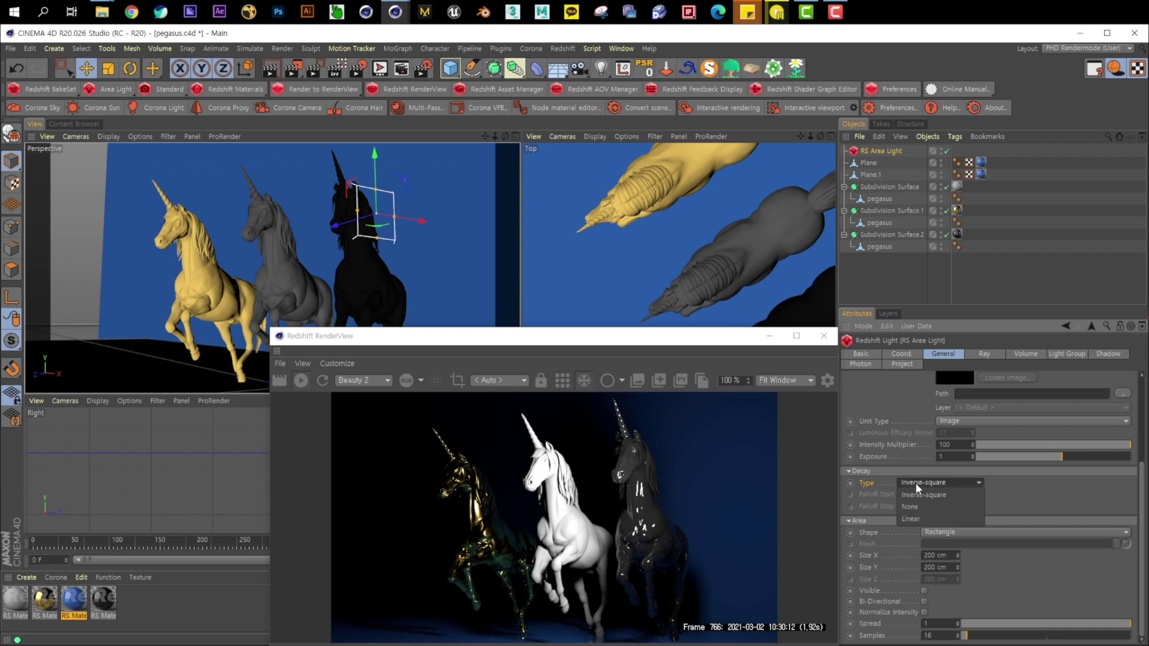
pyautogui.click(933, 487)
pyautogui.click(934, 483)
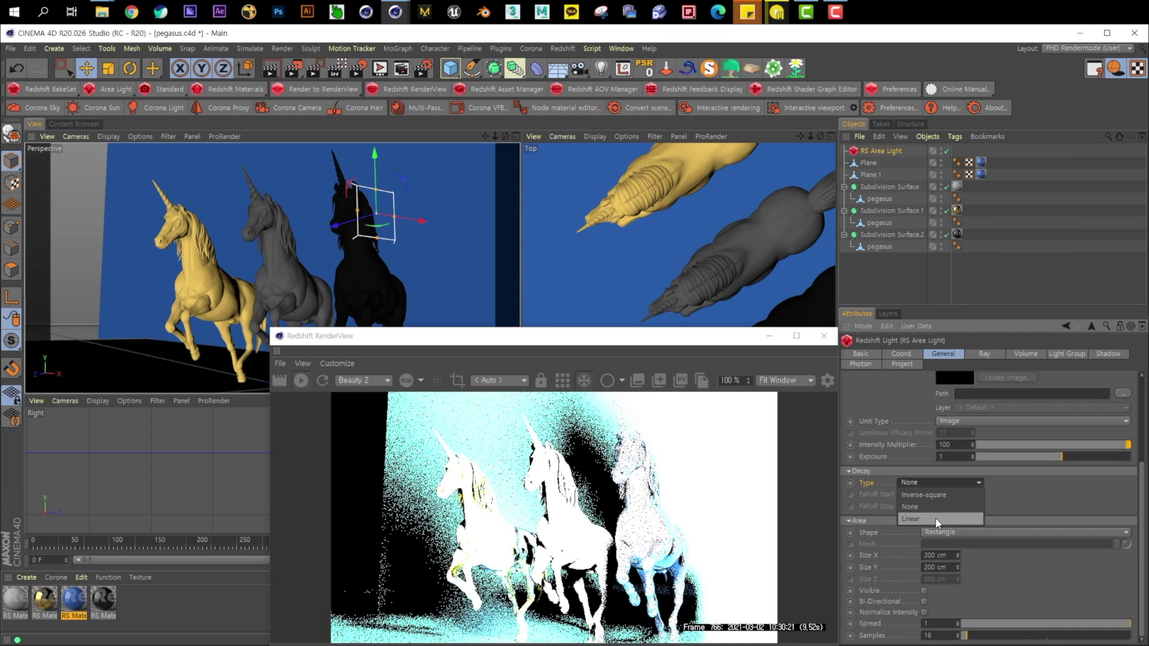
pyautogui.click(935, 518)
pyautogui.click(935, 482)
pyautogui.click(938, 493)
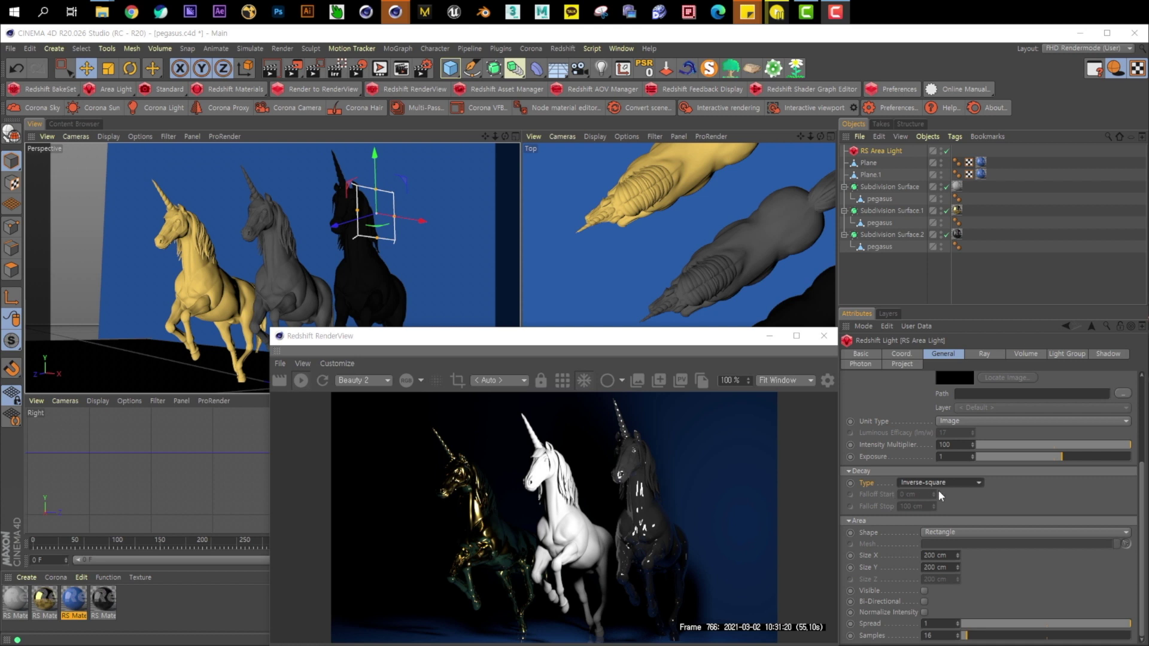
pyautogui.click(952, 482)
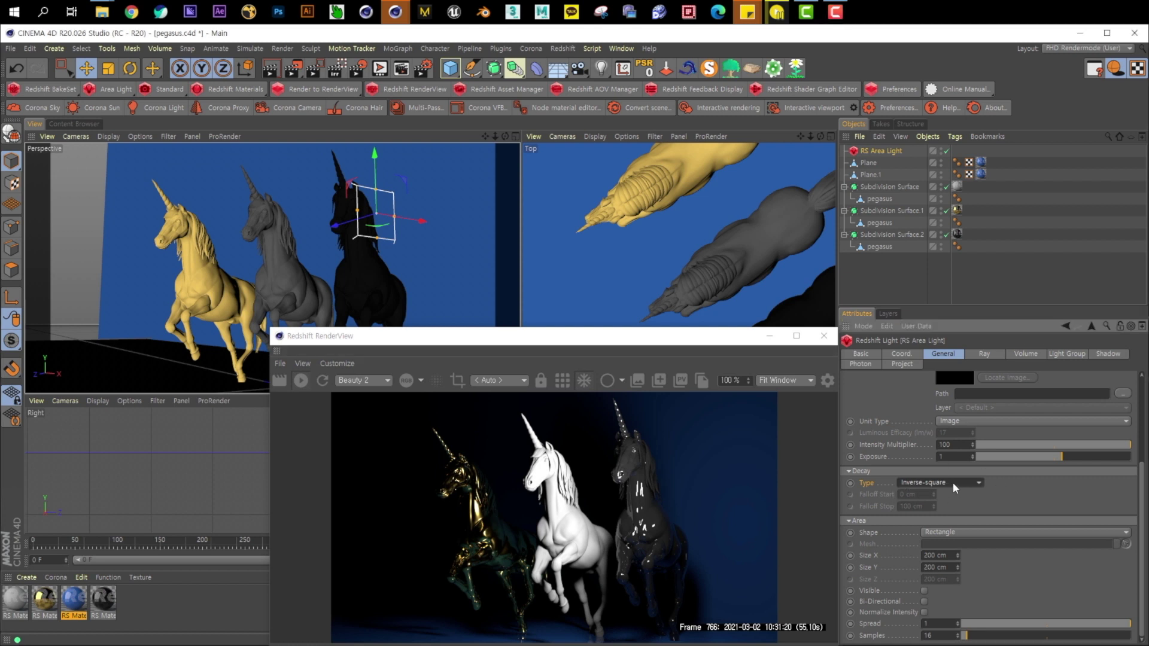
pyautogui.click(937, 507)
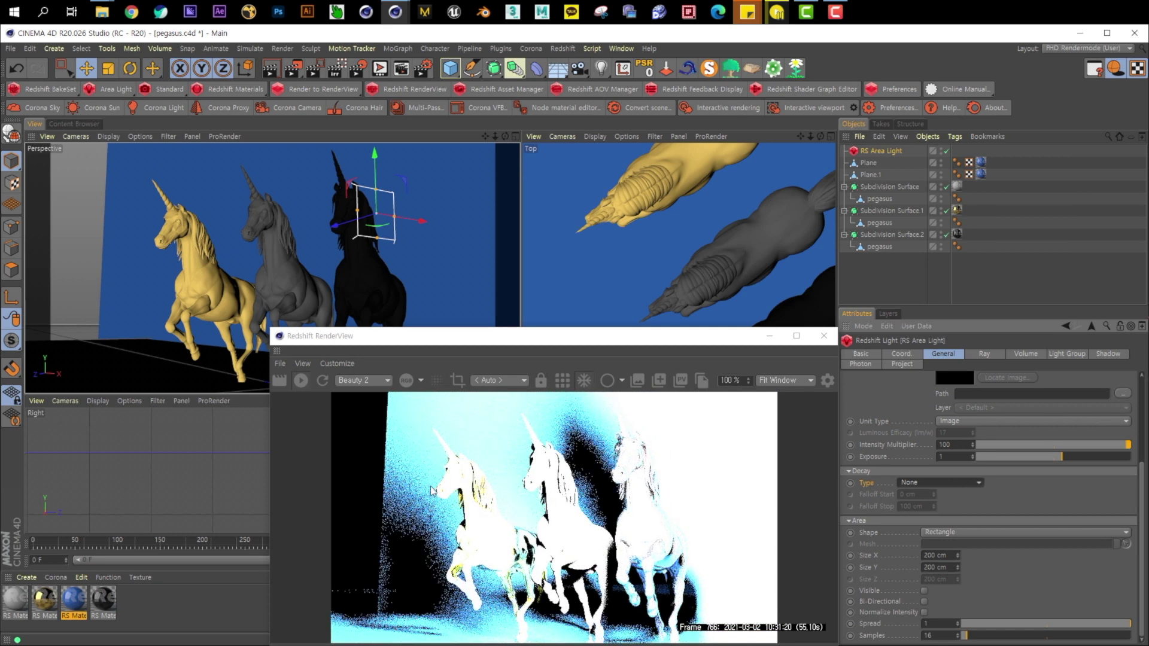
pyautogui.click(921, 485)
pyautogui.click(929, 505)
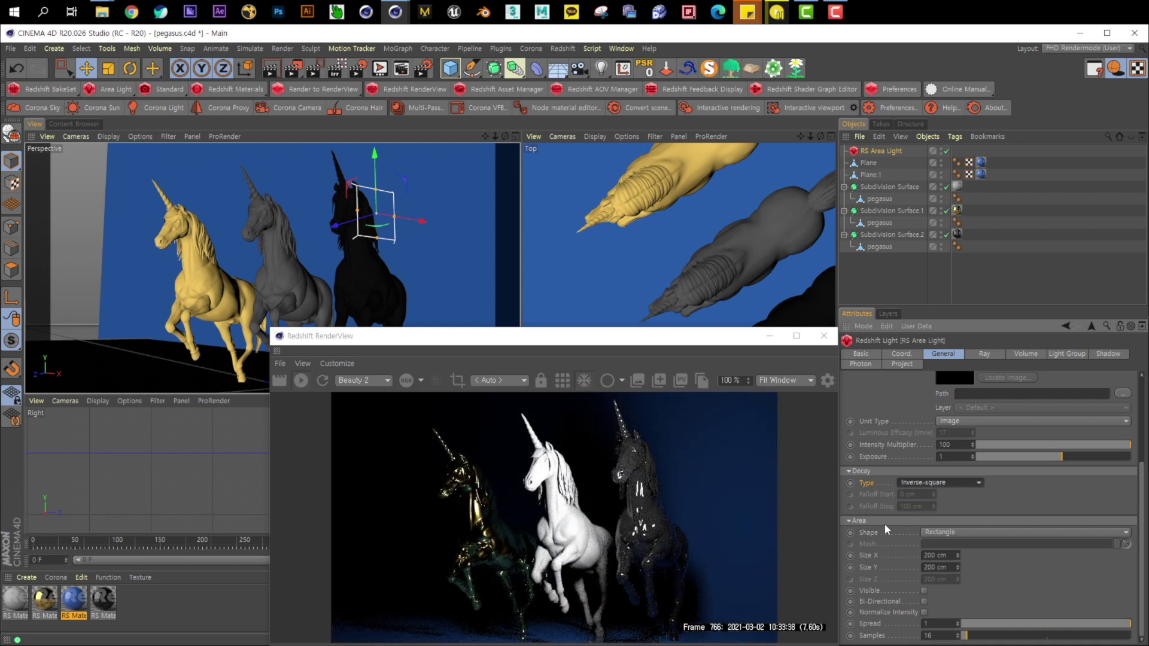
# Step: Collapse the area light's General and Area setting groups, leaving the Decay settings open
pyautogui.scroll(5, 884, 523)
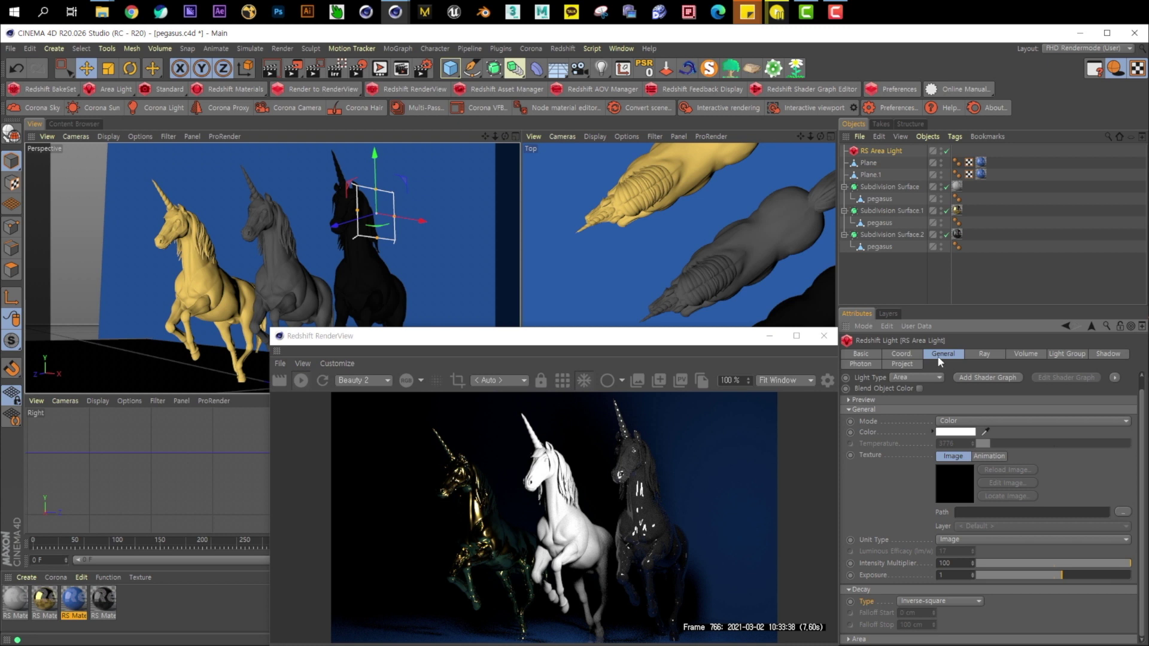
pyautogui.click(861, 410)
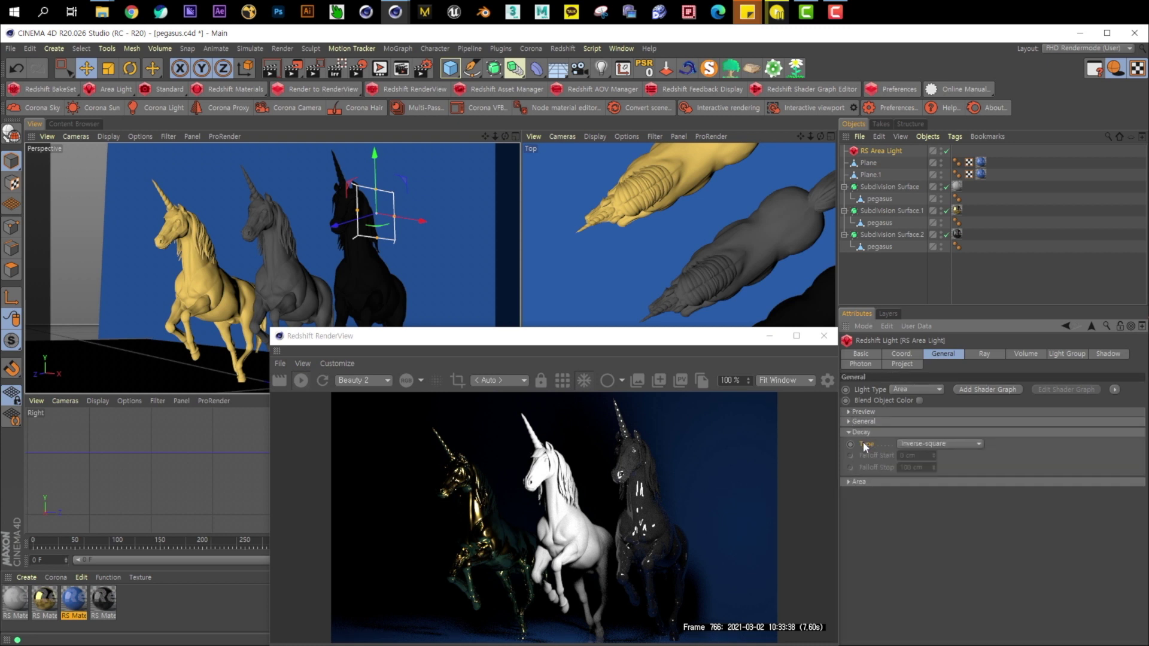
# Step: Compare the area light's diffuse and specular contributions by switching Affects Diffuse and Affects Specular off, and re-enable both
pyautogui.click(984, 354)
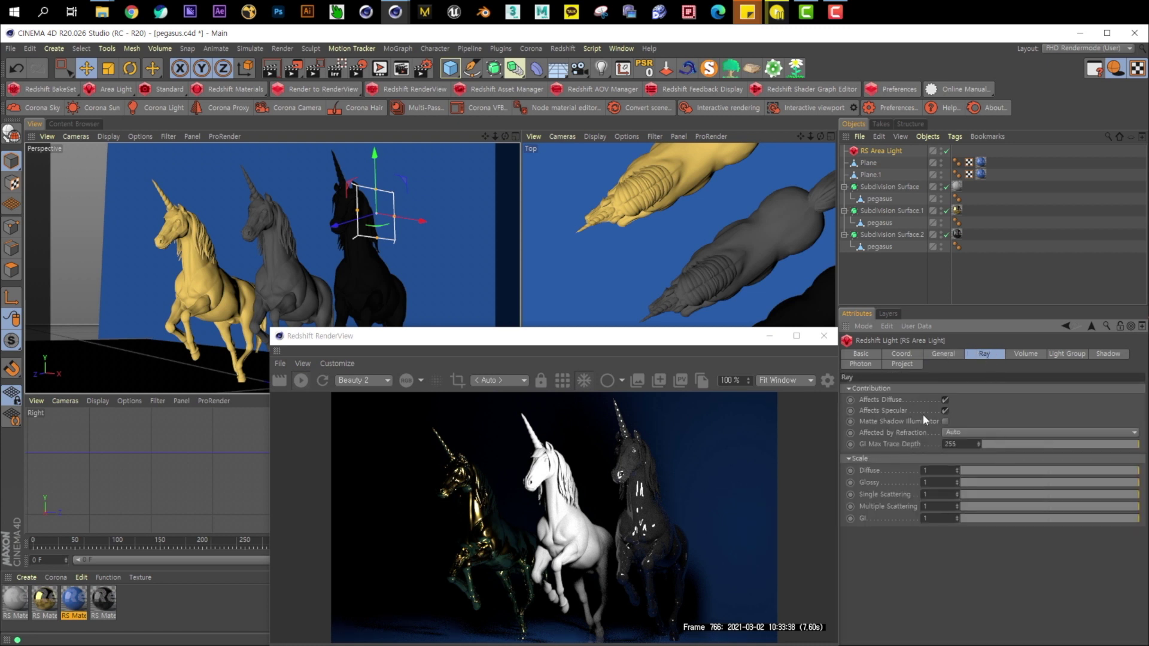
pyautogui.click(945, 399)
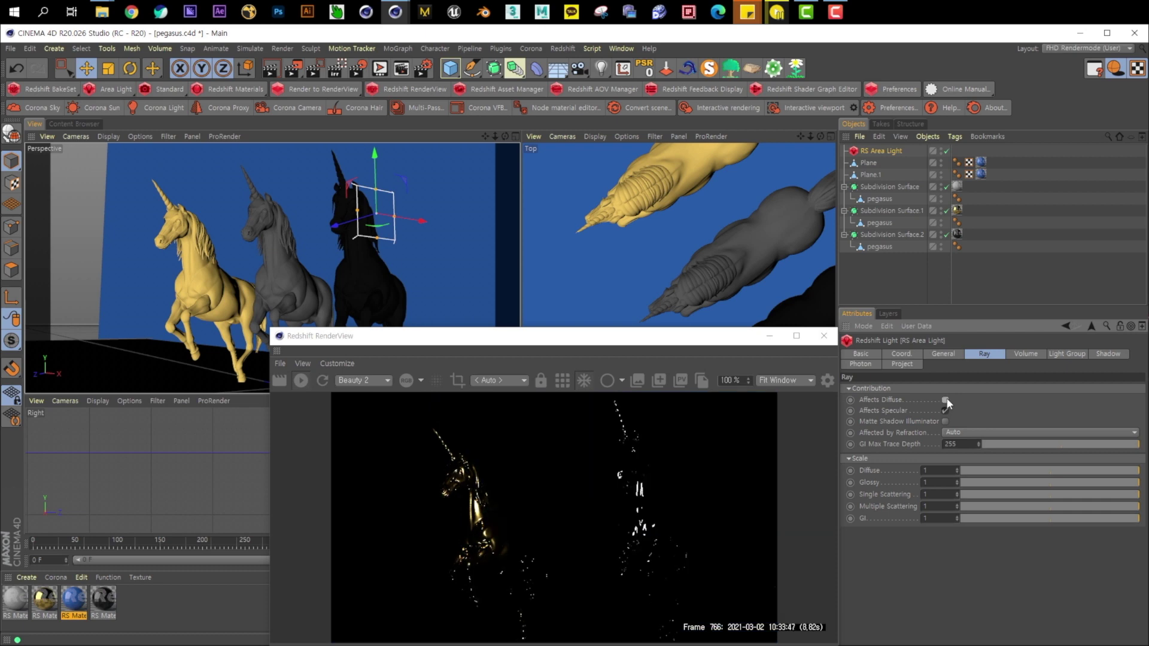
pyautogui.click(945, 411)
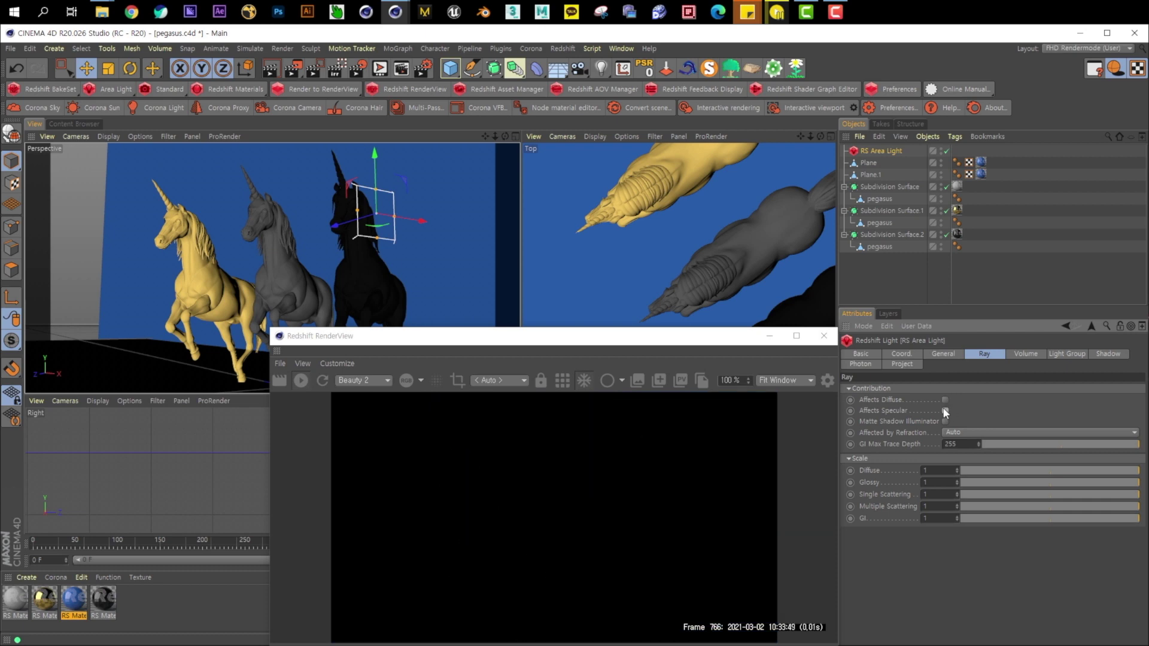
pyautogui.click(945, 399)
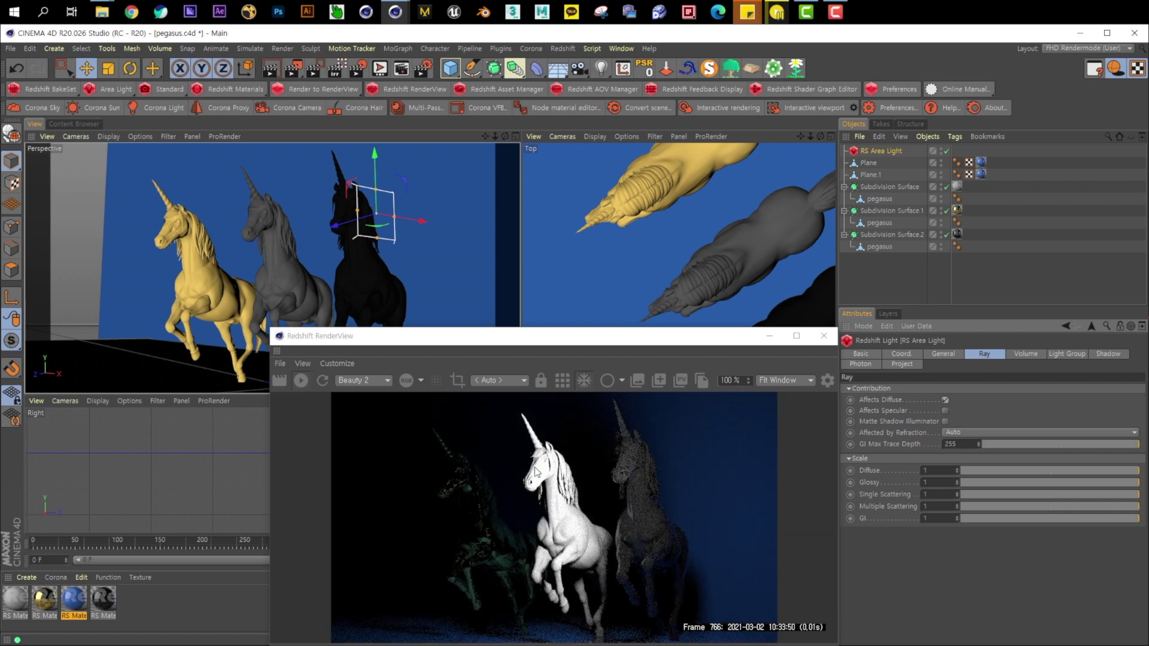
pyautogui.click(945, 411)
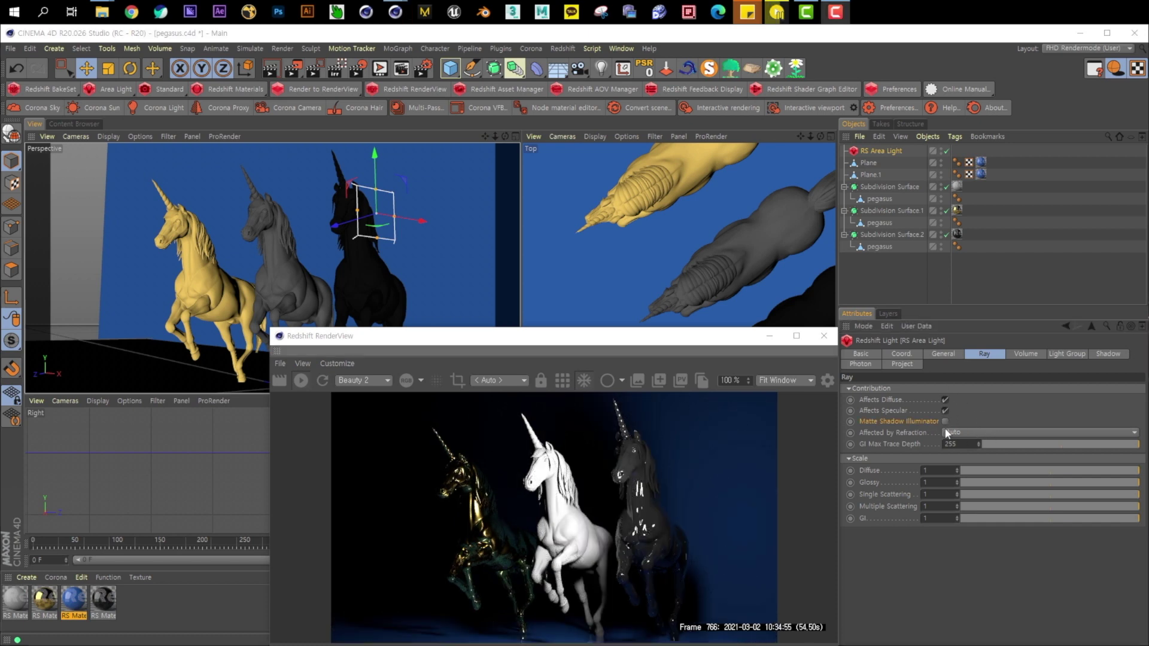
# Step: Check the Affected by Refraction options, try a GI Max Trace Depth of 27 on the area light, and return it to 255
pyautogui.click(877, 422)
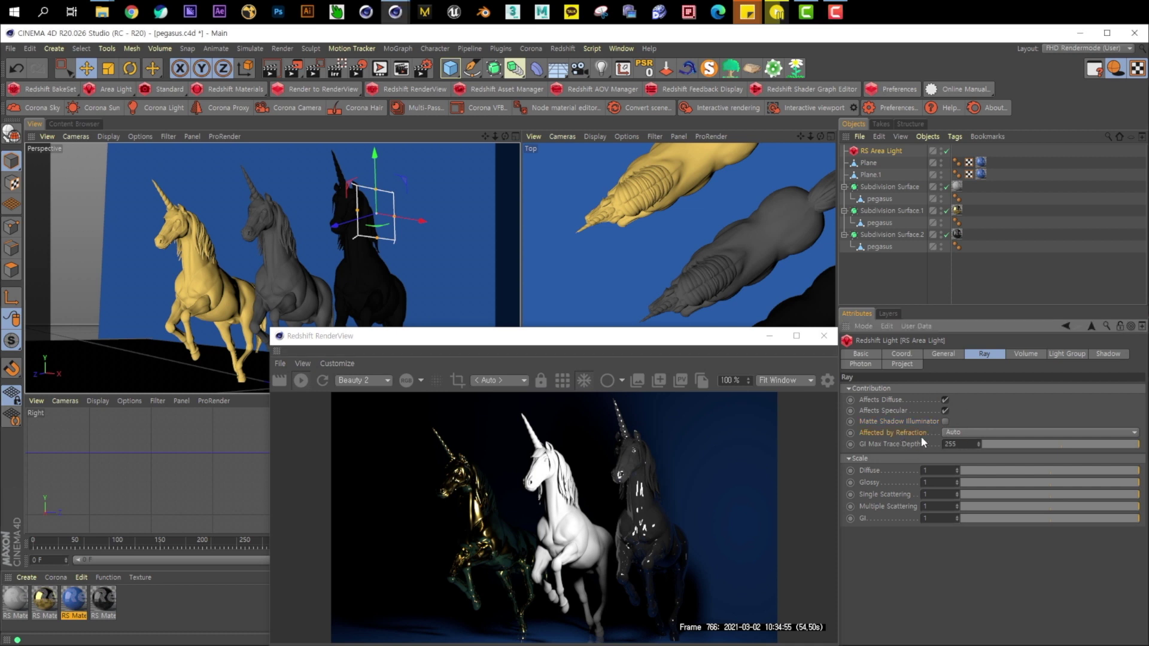
pyautogui.click(969, 432)
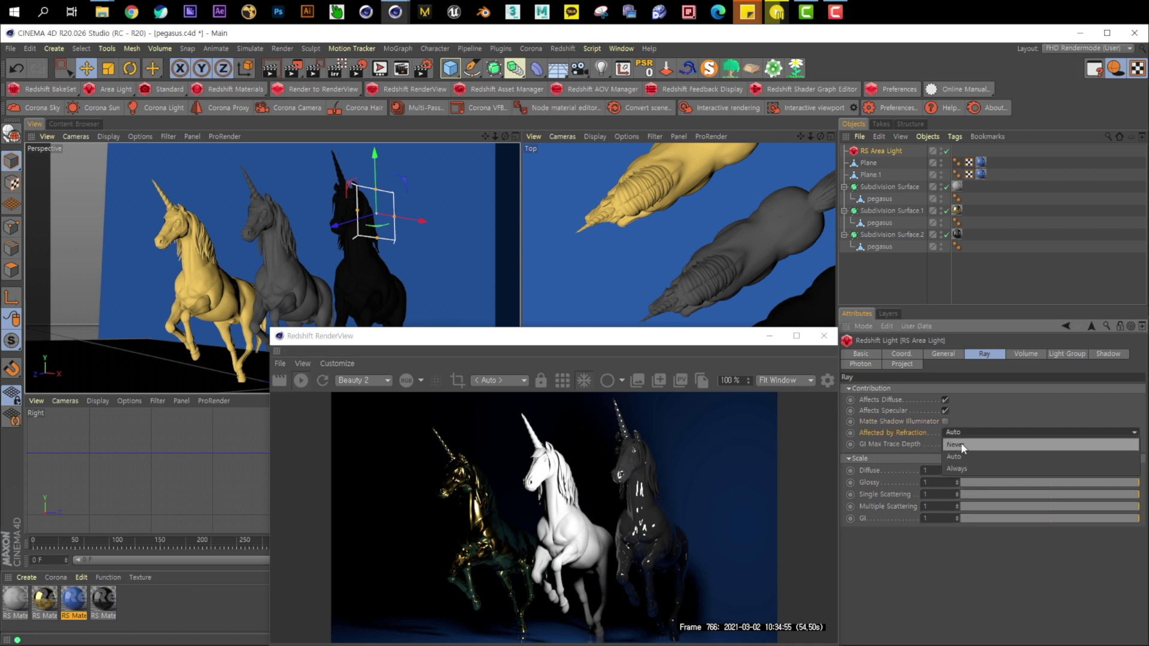
pyautogui.click(901, 435)
pyautogui.click(997, 447)
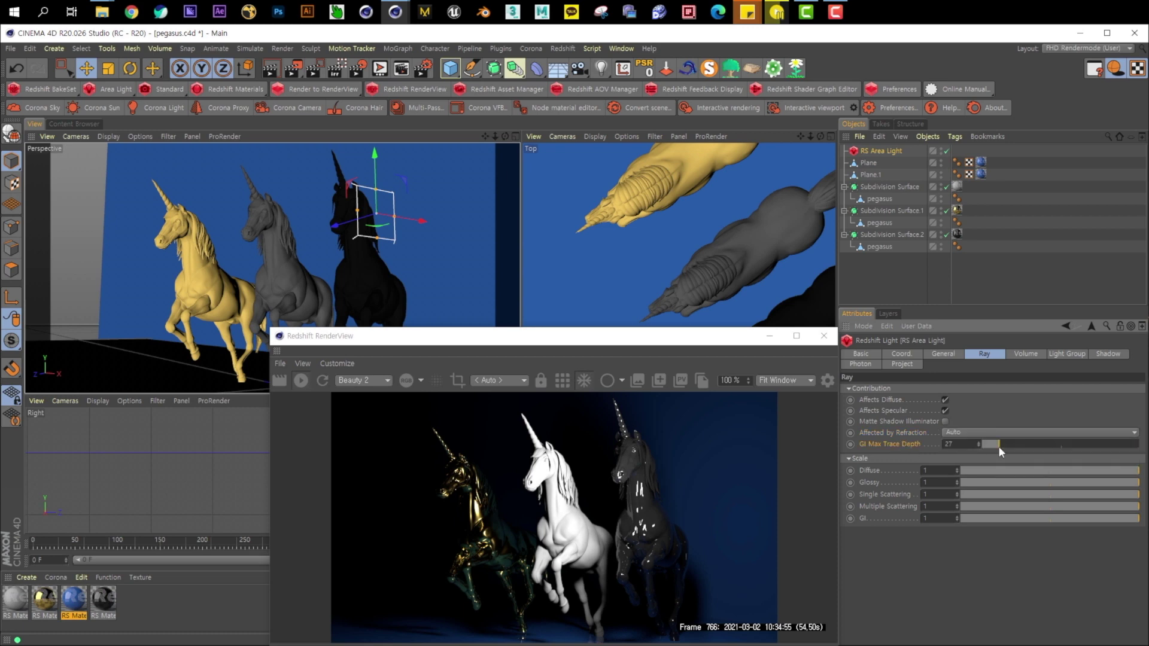
pyautogui.moveTo(998, 446); pyautogui.dragTo(1136, 446)
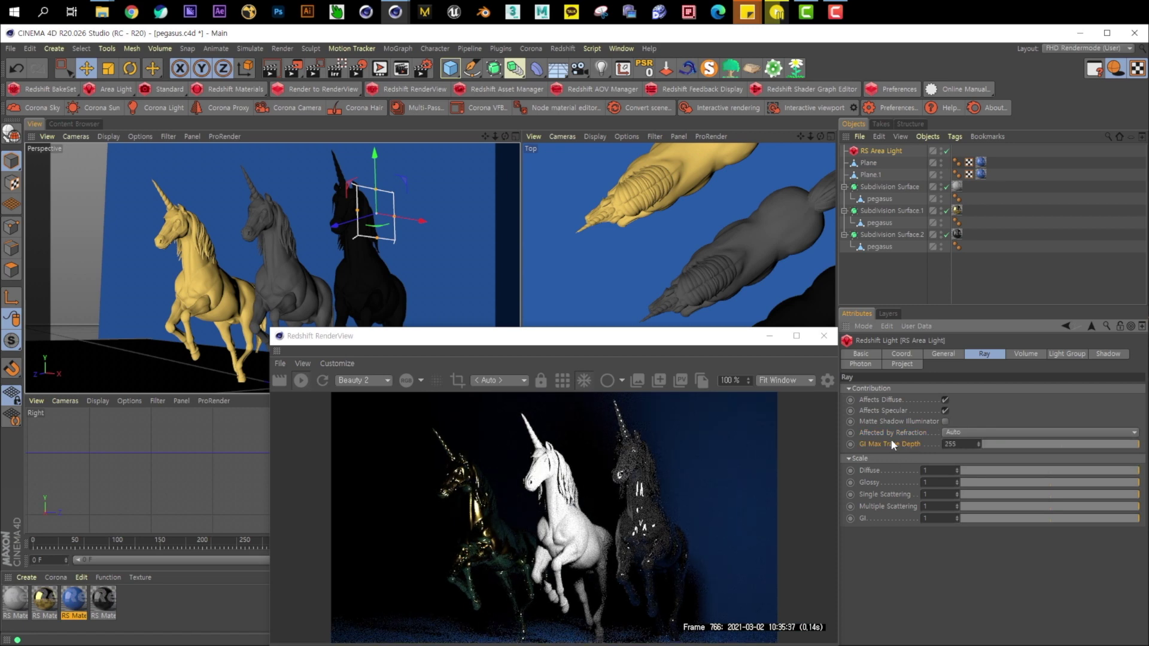
# Step: Try a Diffuse scale of 0.115 on the area light's rays, and return it to 1
pyautogui.click(981, 471)
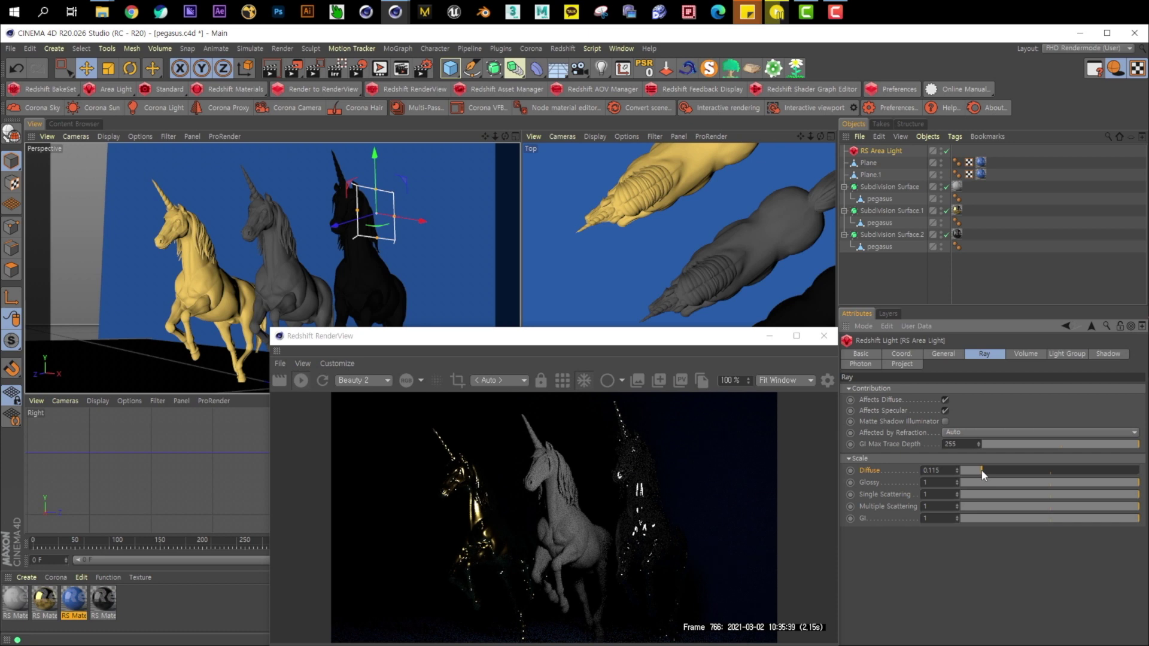
pyautogui.hotkey('ctrl', 'z')
pyautogui.moveTo(980, 472); pyautogui.dragTo(1136, 470)
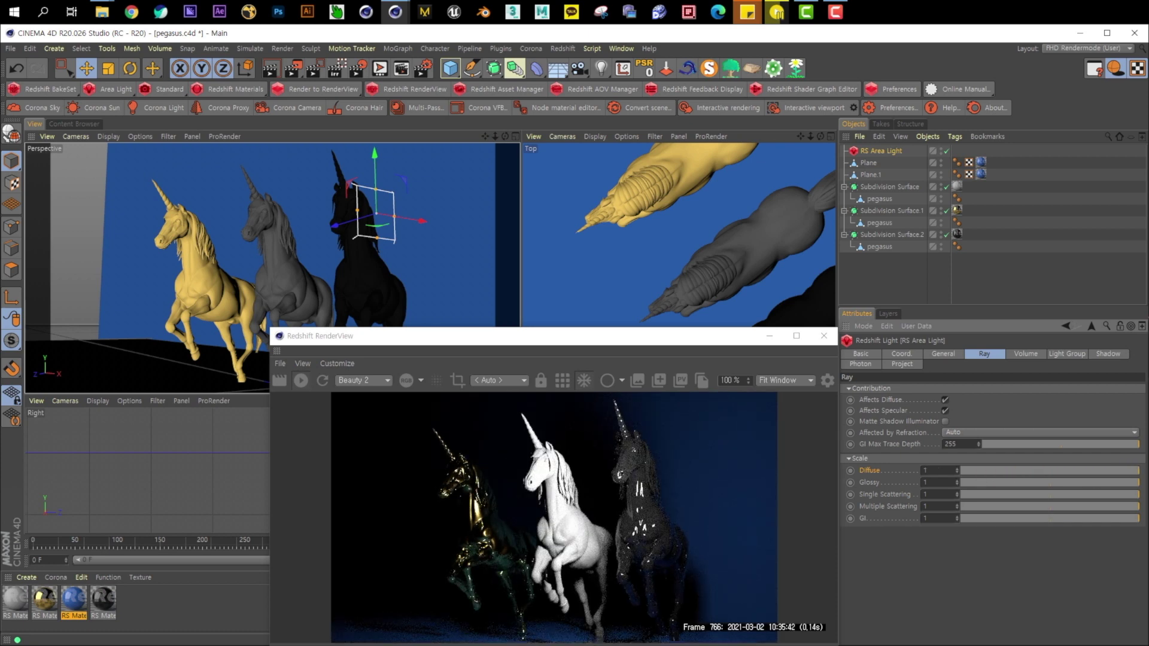
pyautogui.moveTo(998, 471); pyautogui.dragTo(1116, 471)
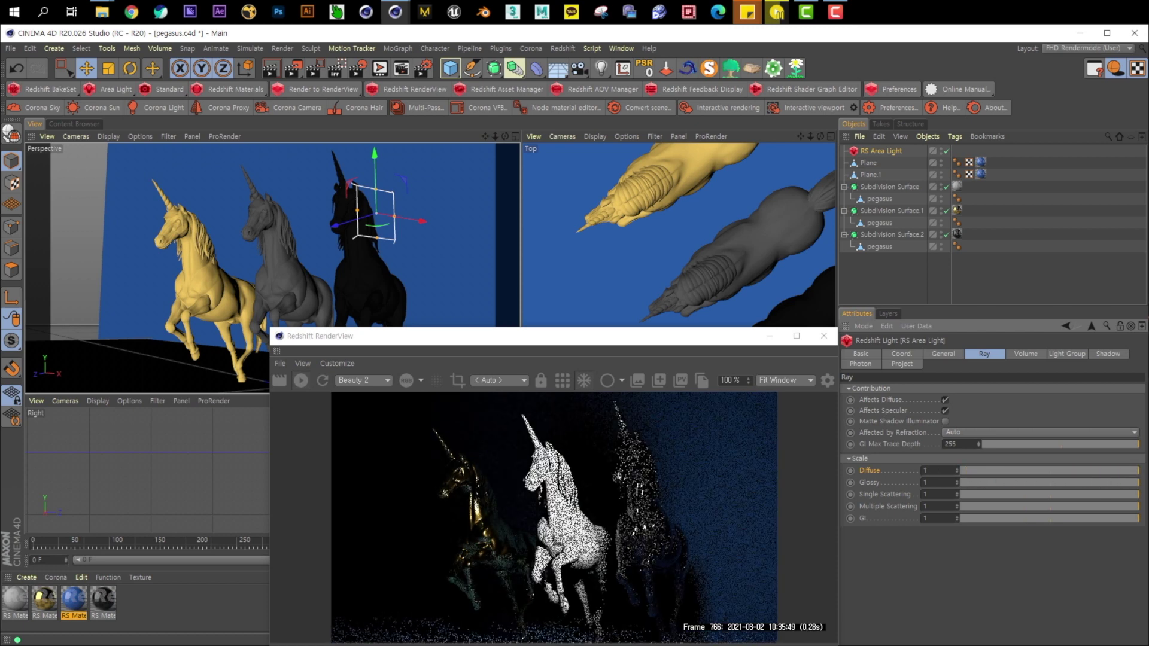
# Step: Try a Glossy scale of 0 on the area light's rays, and undo the change
pyautogui.click(944, 354)
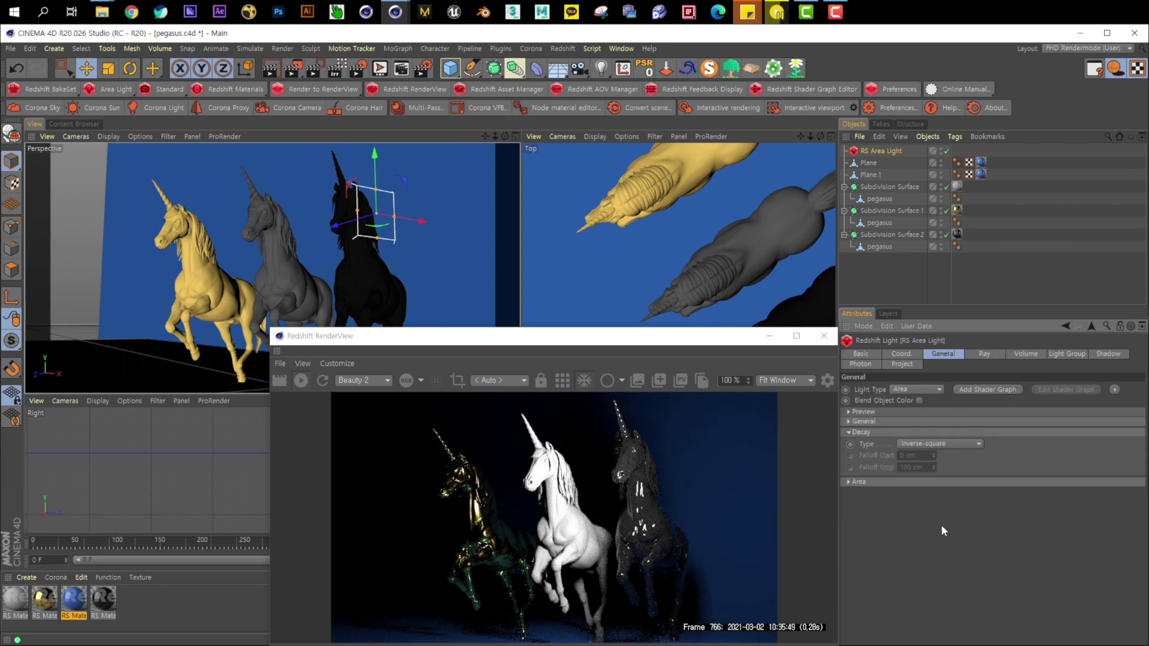
pyautogui.click(874, 423)
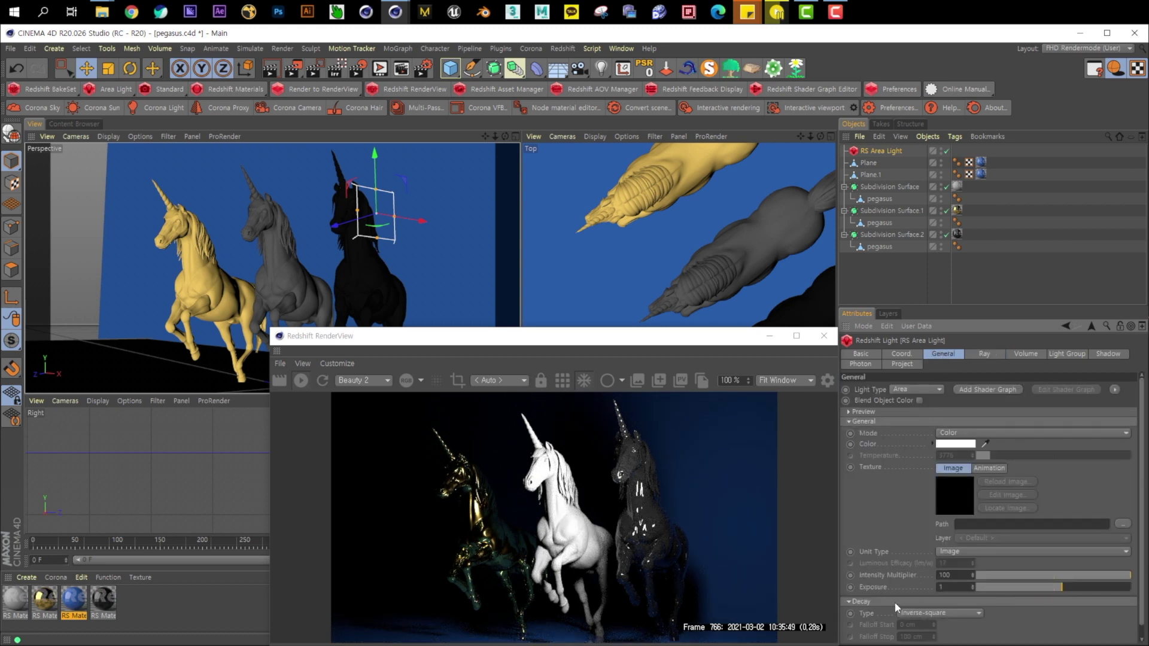
pyautogui.click(983, 354)
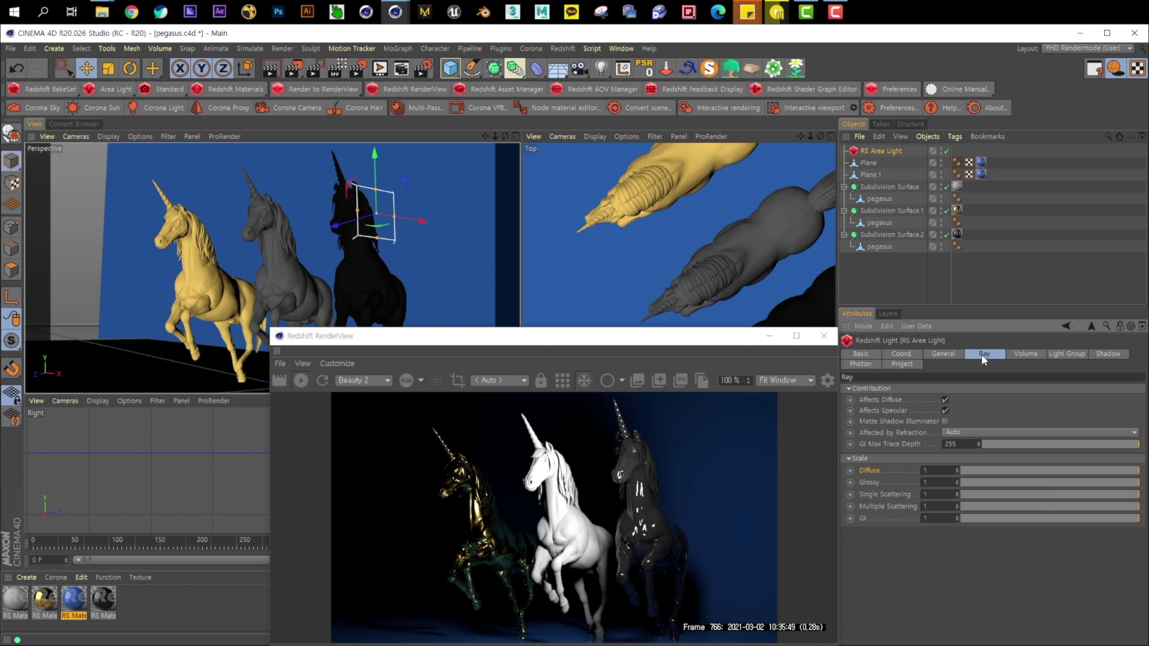
pyautogui.click(990, 482)
pyautogui.moveTo(991, 484); pyautogui.dragTo(953, 480)
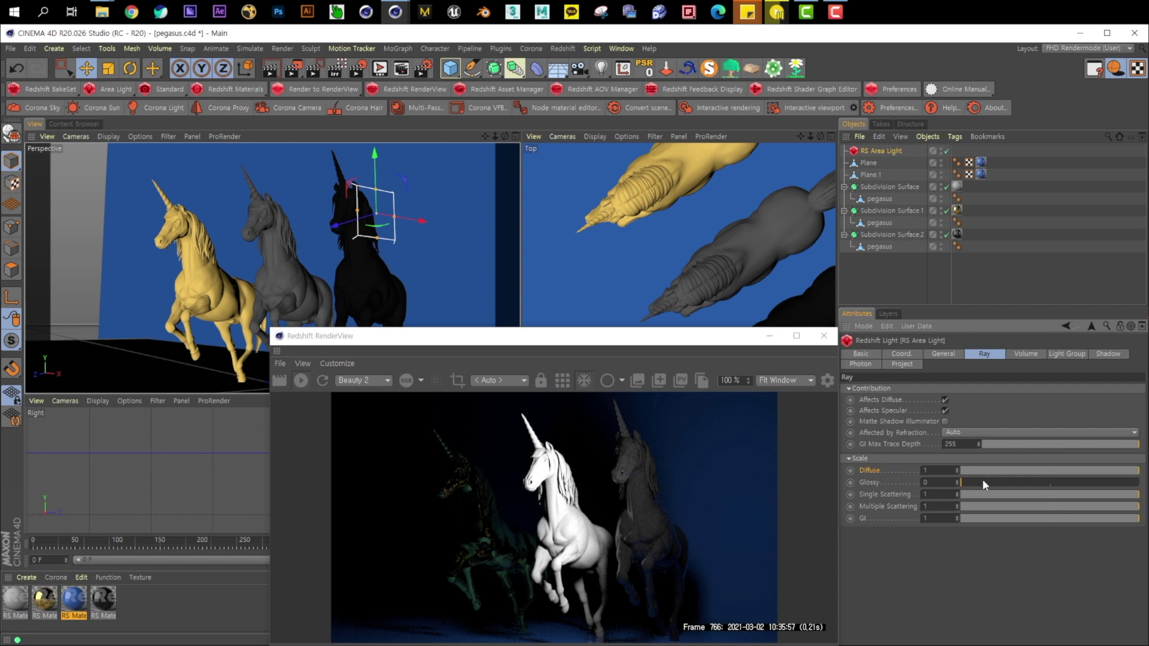
pyautogui.hotkey('ctrl', 'z')
pyautogui.hotkey('ctrl', 'z')
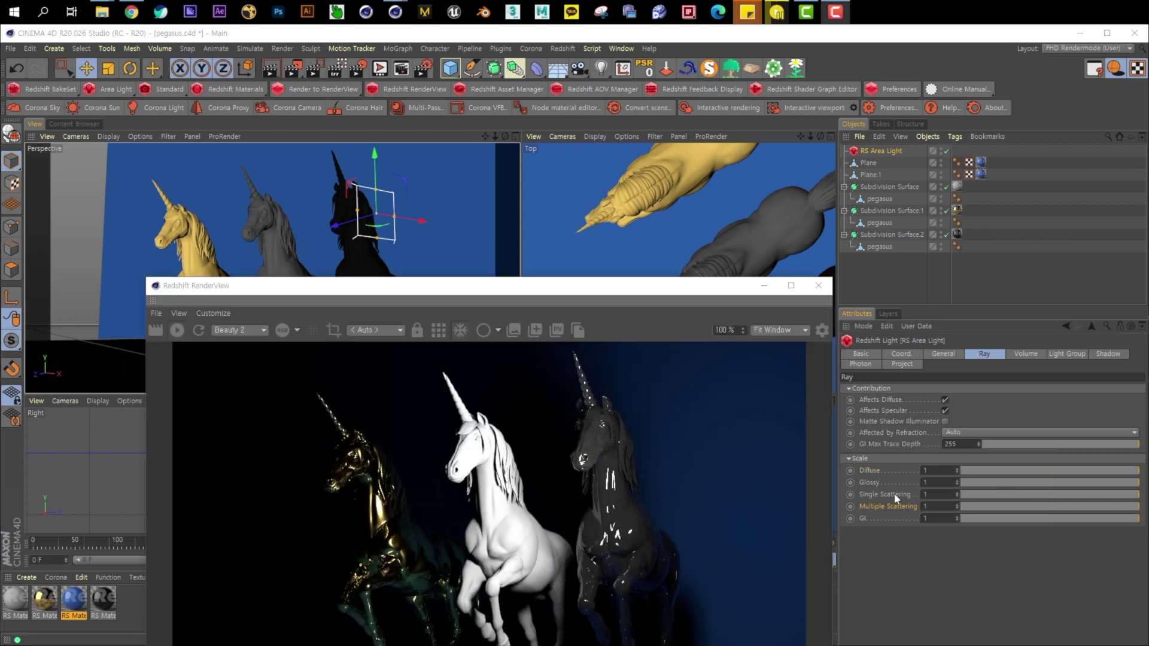
# Step: In the Redshift render settings, set the Primary GI Engine to Brute Force and the Secondary GI Engine to Irradiance Point Cloud
pyautogui.click(897, 496)
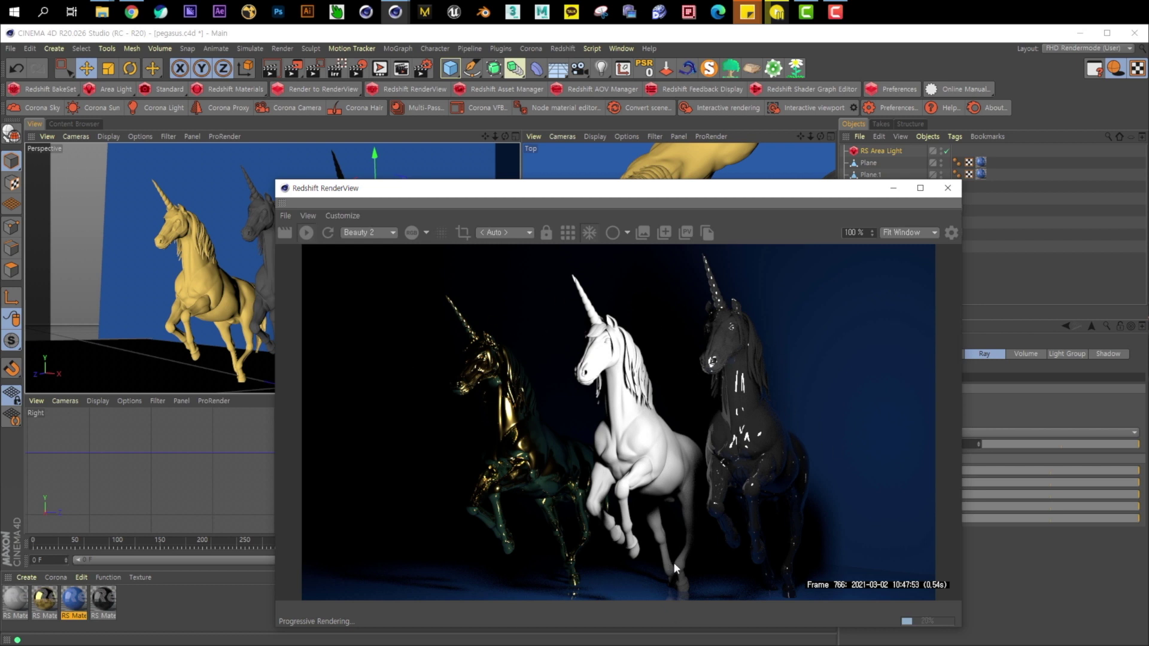
pyautogui.moveTo(485, 192); pyautogui.dragTo(352, 179)
pyautogui.click(423, 69)
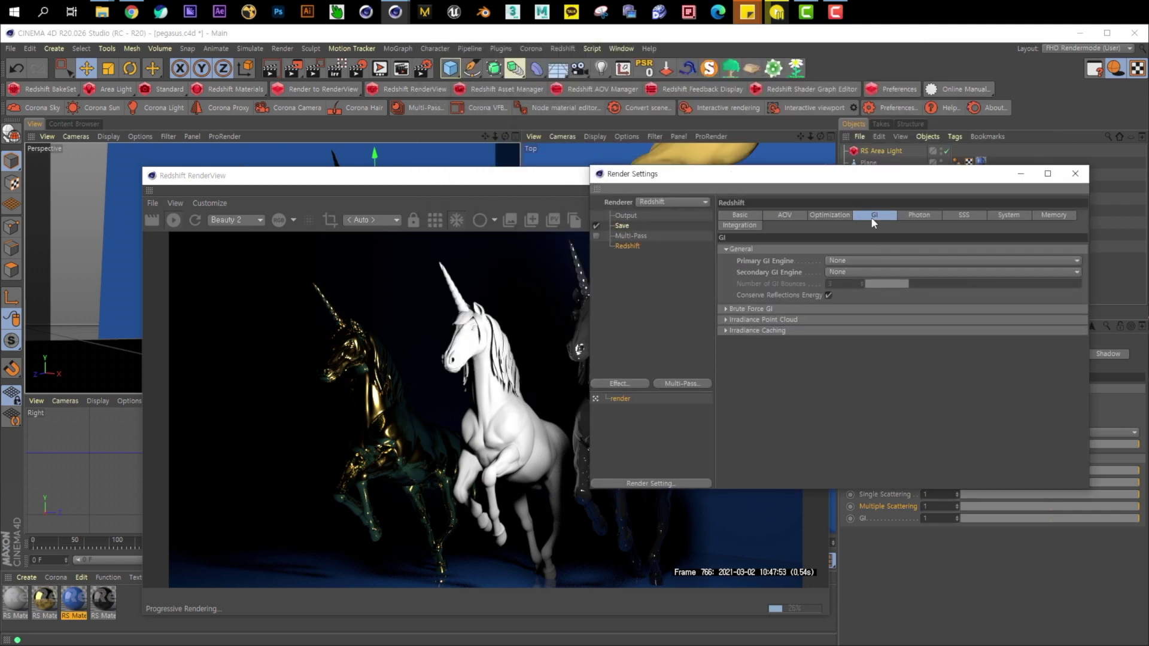
pyautogui.click(823, 263)
pyautogui.click(845, 261)
pyautogui.click(890, 308)
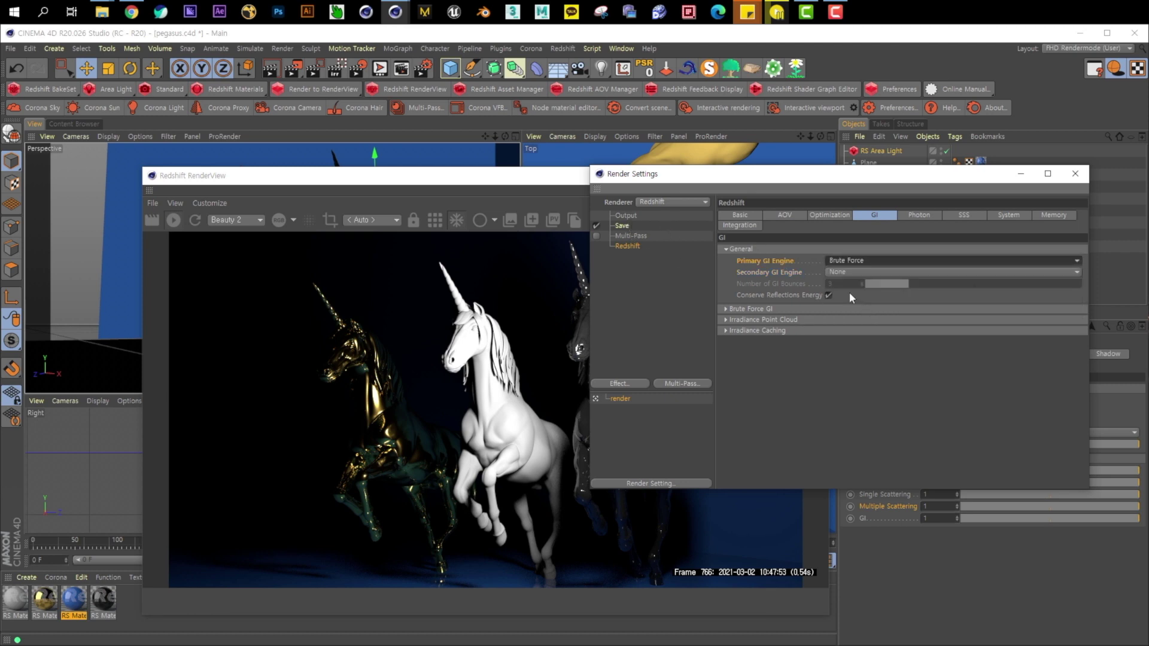
pyautogui.click(834, 272)
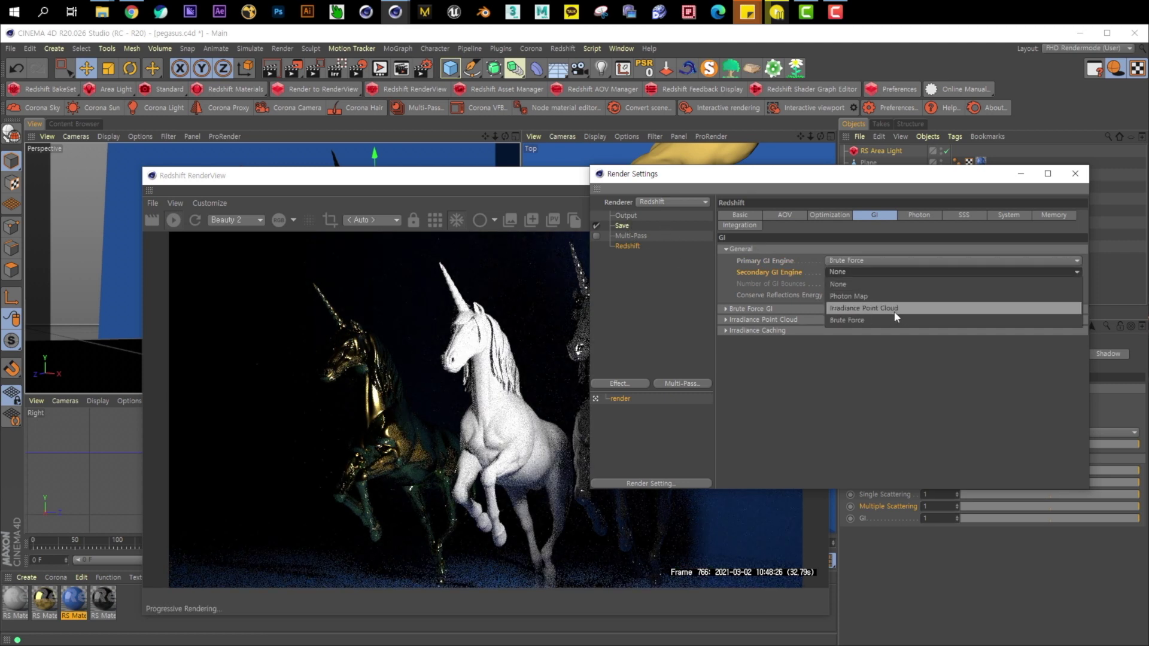
pyautogui.click(987, 310)
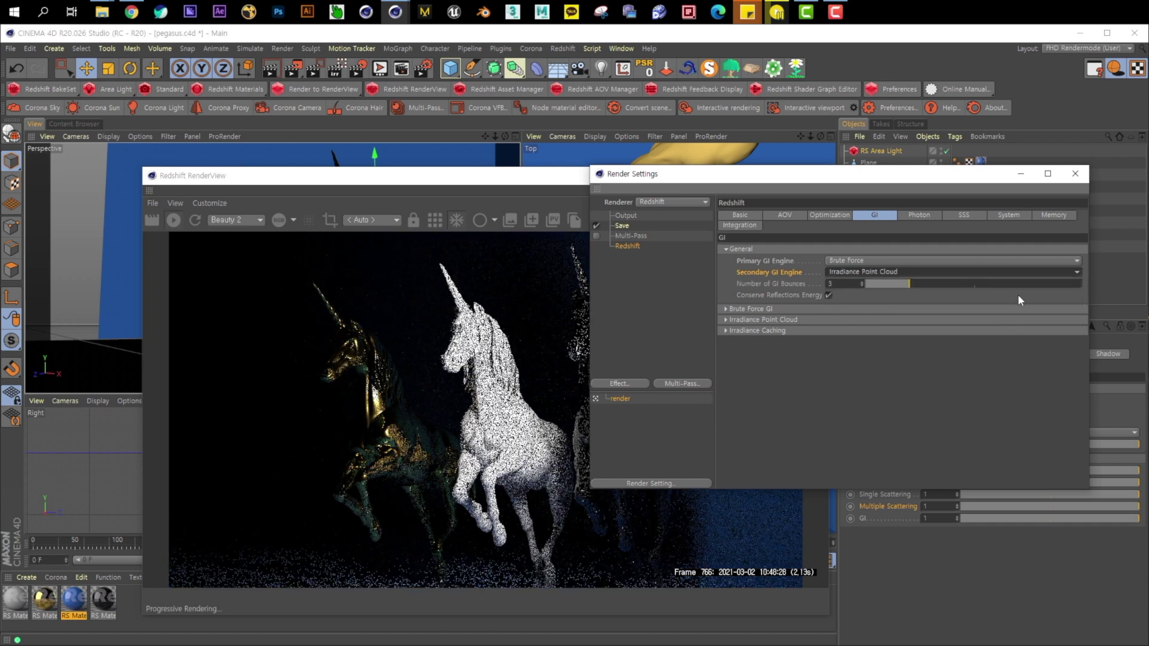
# Step: Look over the Brute Force GI and Irradiance Point Cloud settings, and close the render settings
pyautogui.click(844, 312)
pyautogui.click(807, 338)
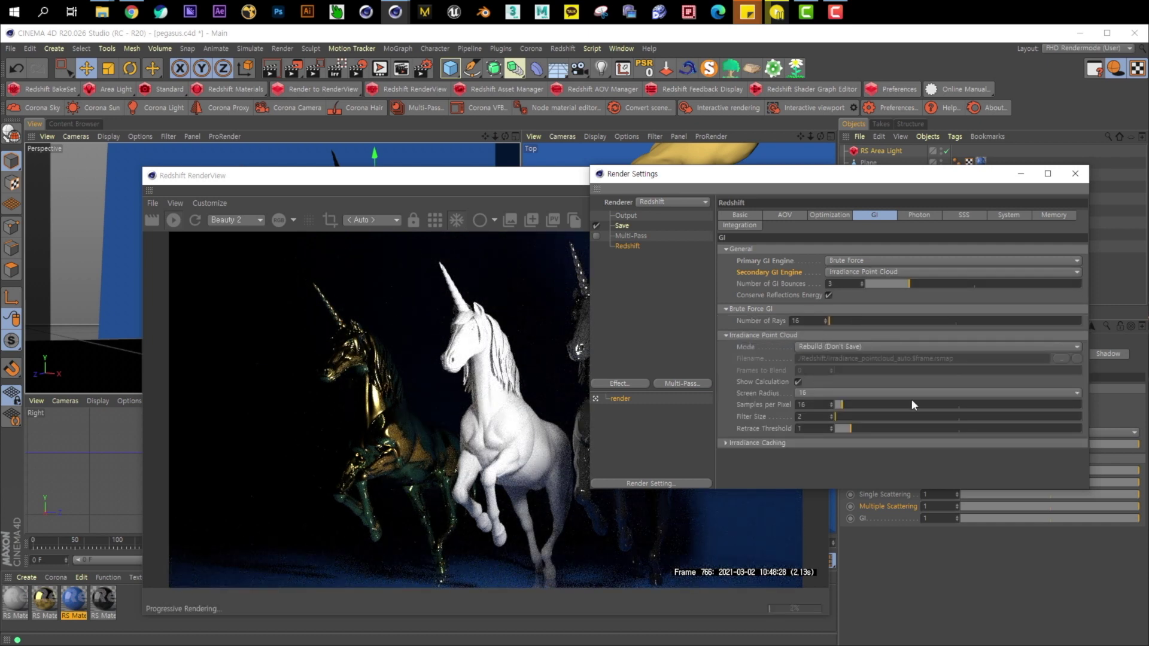
pyautogui.click(1075, 174)
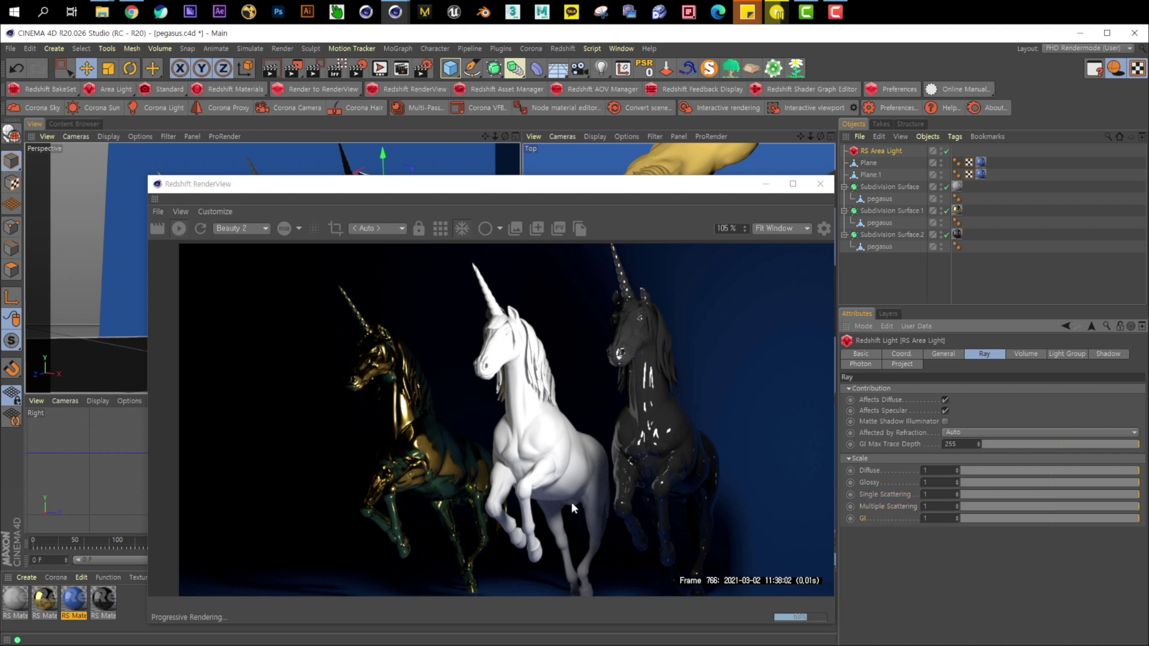
# Step: Compare GI scales of 0 and 0.455 on the area light in a close-up of the white unicorn, and return the scale to 1
pyautogui.scroll(5, 568, 496)
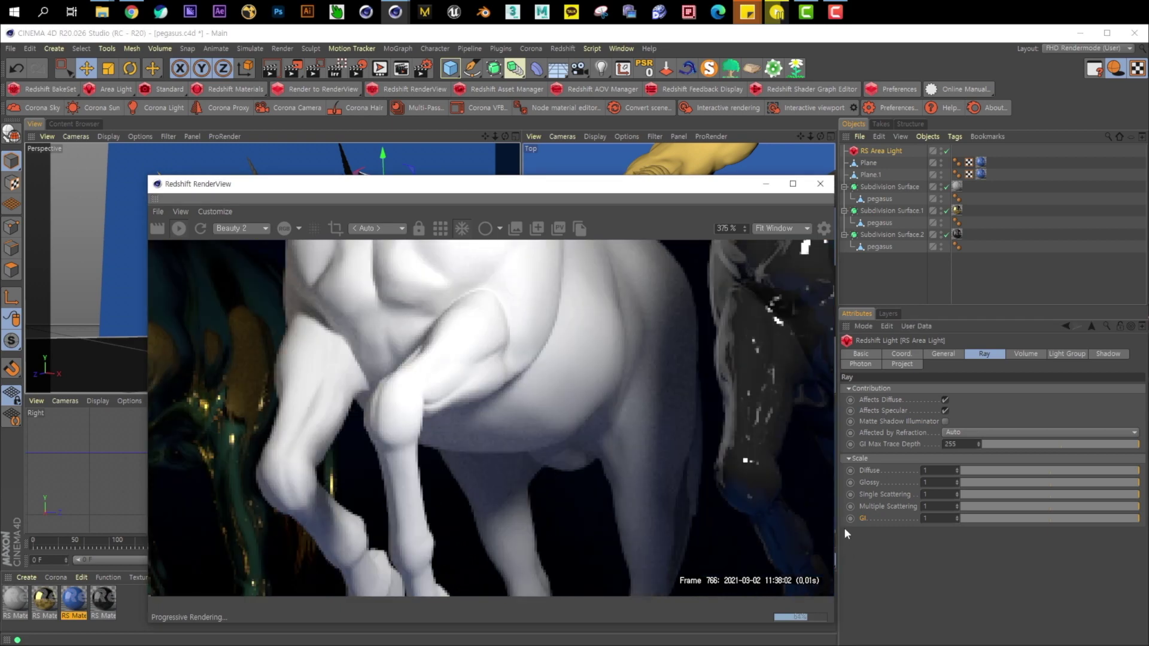
pyautogui.moveTo(988, 519); pyautogui.dragTo(802, 517)
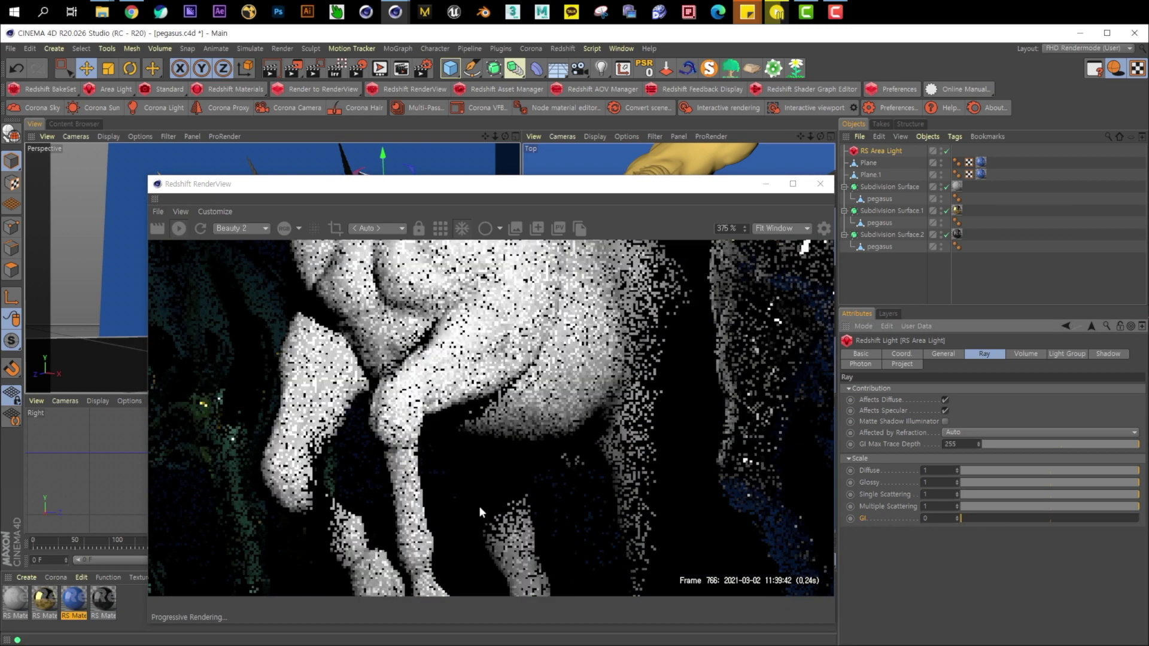
pyautogui.moveTo(1007, 520); pyautogui.dragTo(1042, 518)
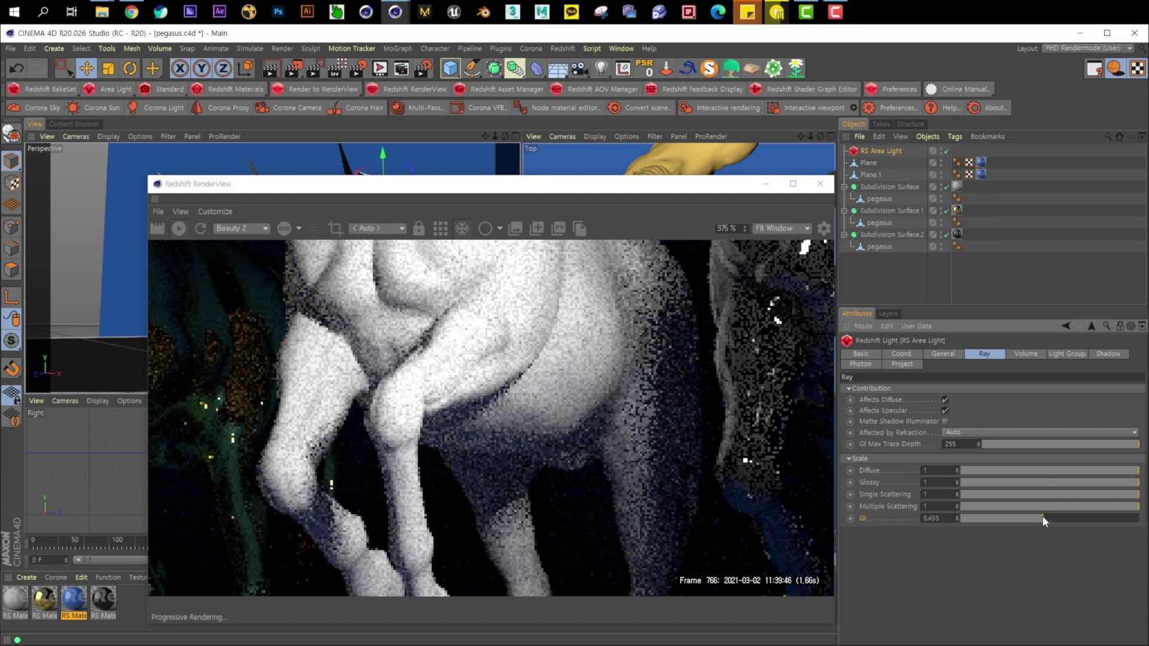
pyautogui.moveTo(1049, 518); pyautogui.dragTo(1137, 521)
pyautogui.scroll(-1, 604, 441)
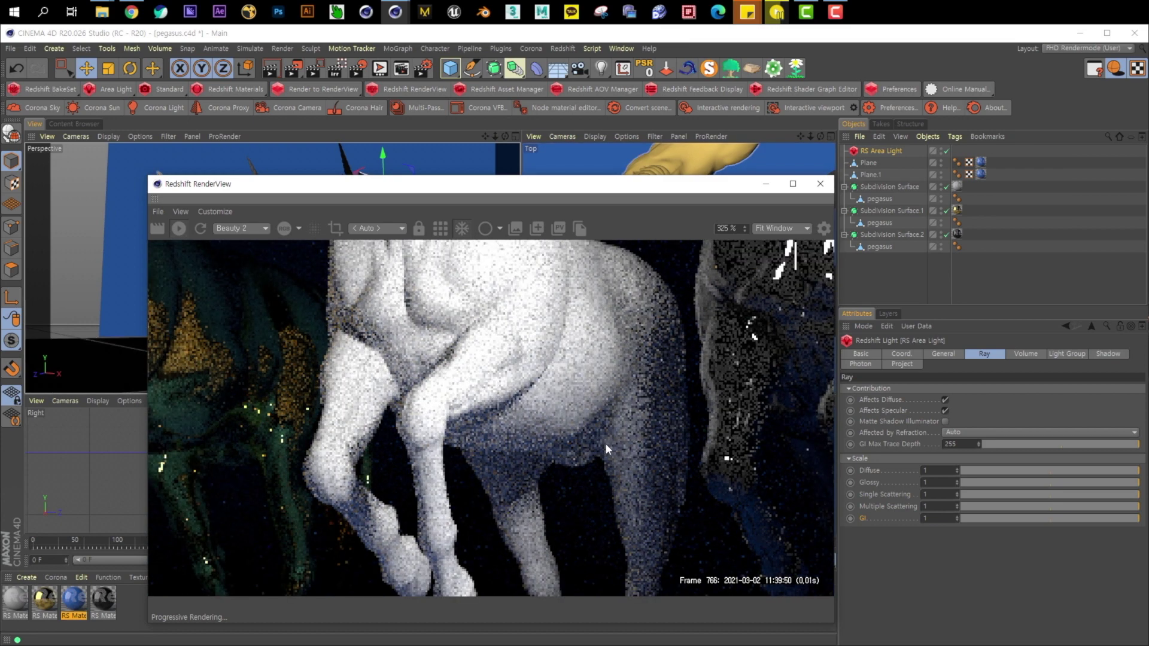
# Step: Review the area light's Volume settings and its AOV Light Group option
pyautogui.click(1027, 354)
pyautogui.scroll(-3, 637, 477)
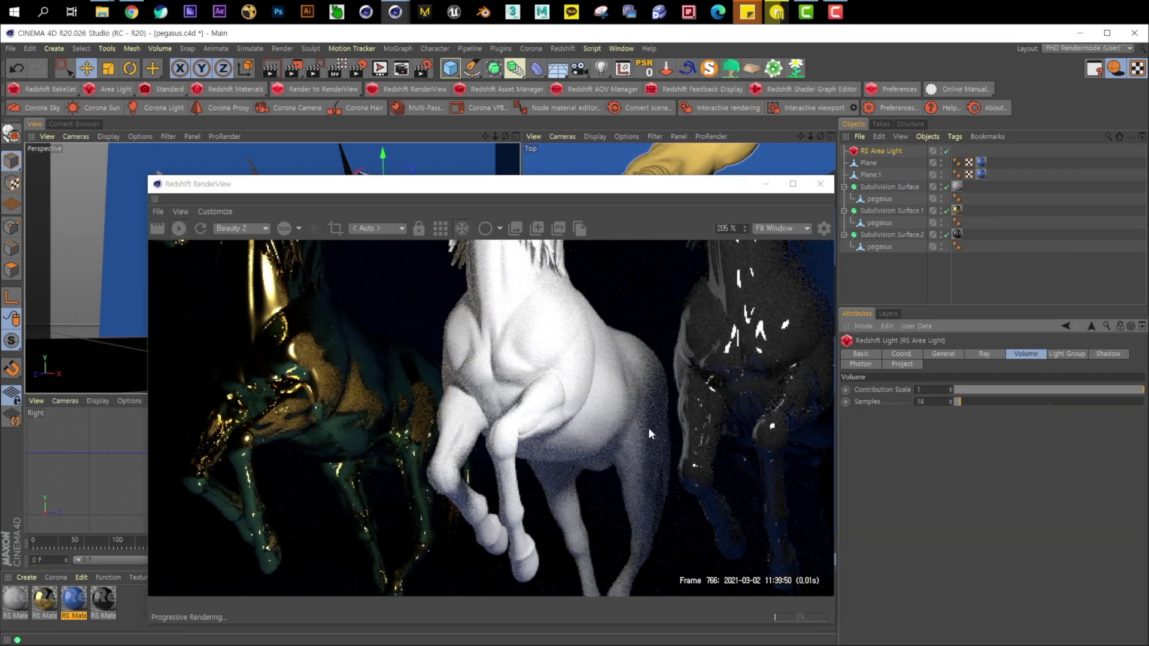
pyautogui.click(575, 399)
pyautogui.click(1072, 354)
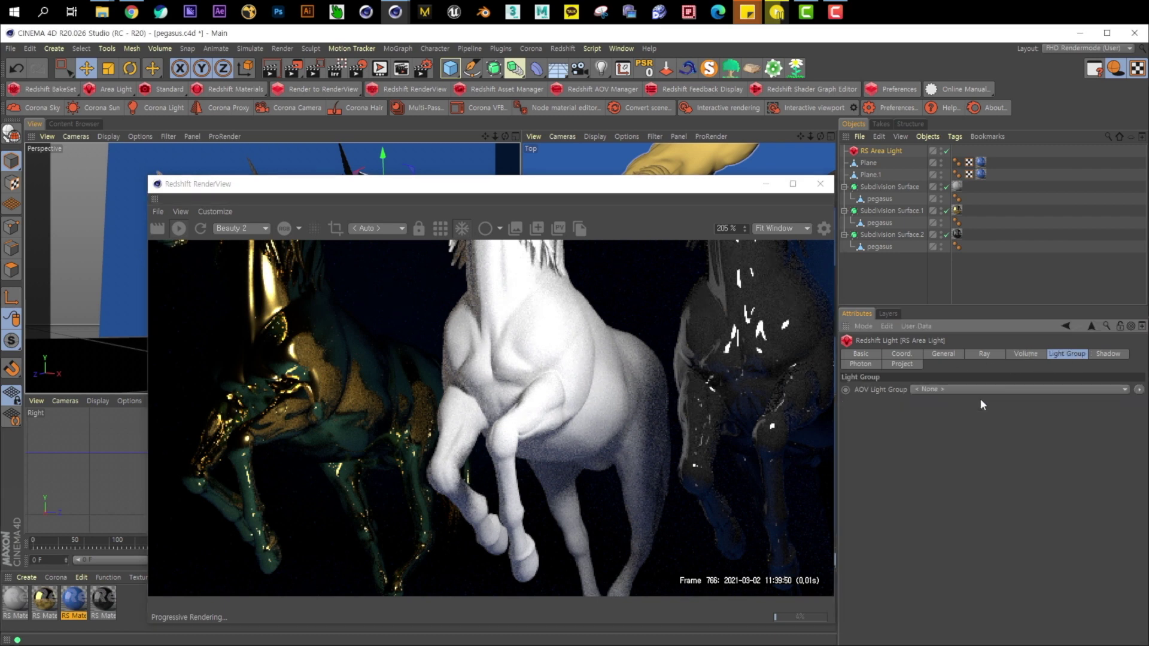
pyautogui.click(900, 389)
pyautogui.click(656, 402)
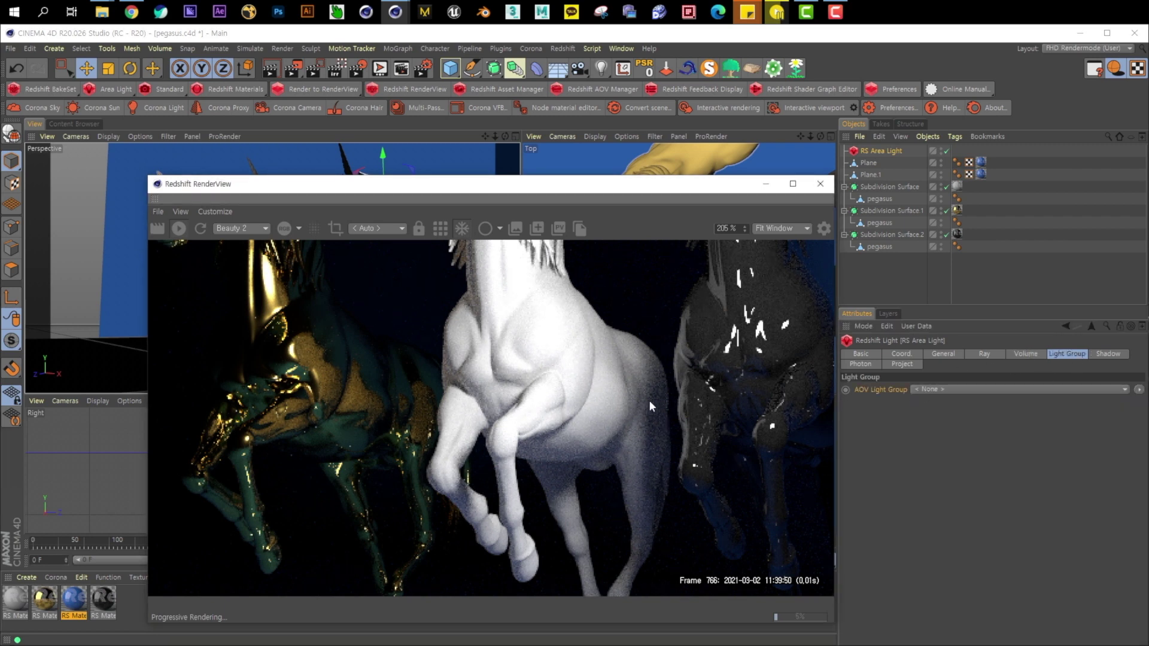
# Step: Compare the render with the area light's shadows disabled, and re-enable the shadows
pyautogui.click(1123, 358)
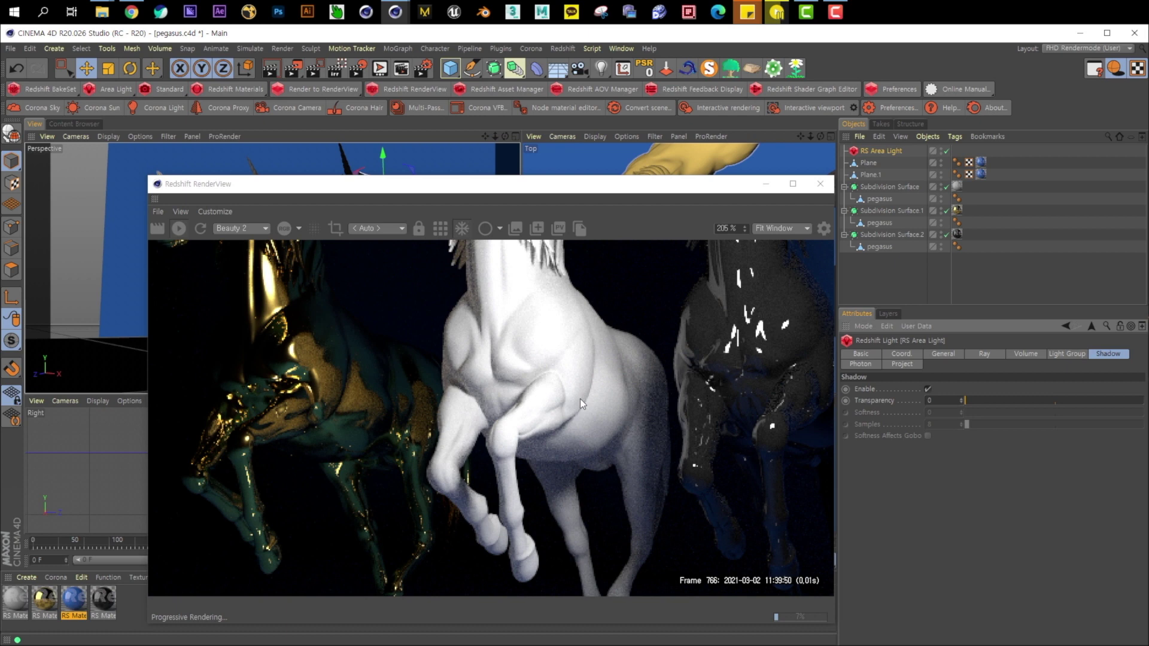
pyautogui.scroll(-2, 597, 434)
pyautogui.scroll(2, 599, 429)
pyautogui.click(600, 400)
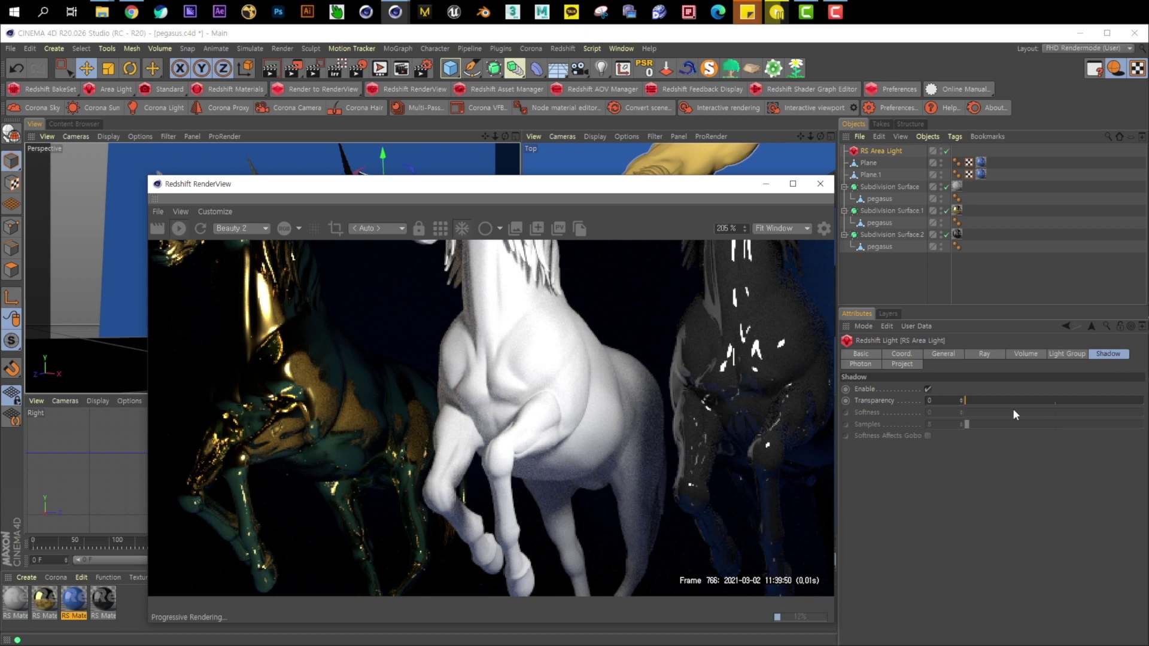
pyautogui.click(928, 390)
pyautogui.click(928, 390)
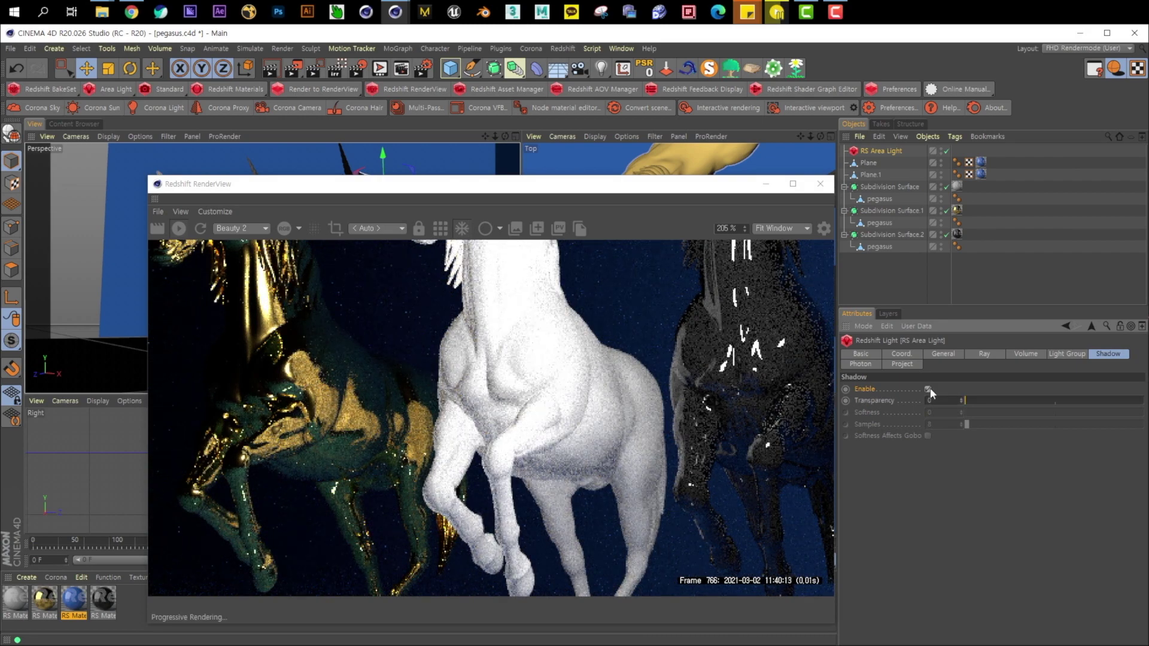
pyautogui.click(965, 400)
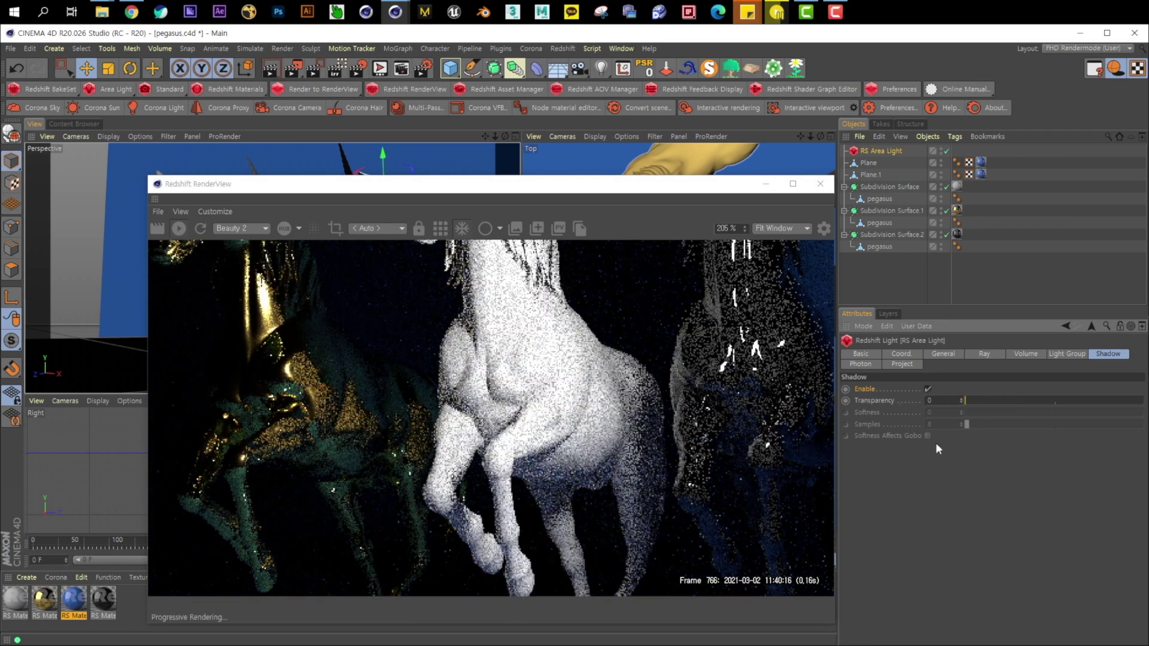
# Step: Raise the area light's shadow transparency to 0.729 with shadows enabled, and look over its Photon settings
pyautogui.click(646, 442)
pyautogui.click(927, 390)
pyautogui.click(927, 390)
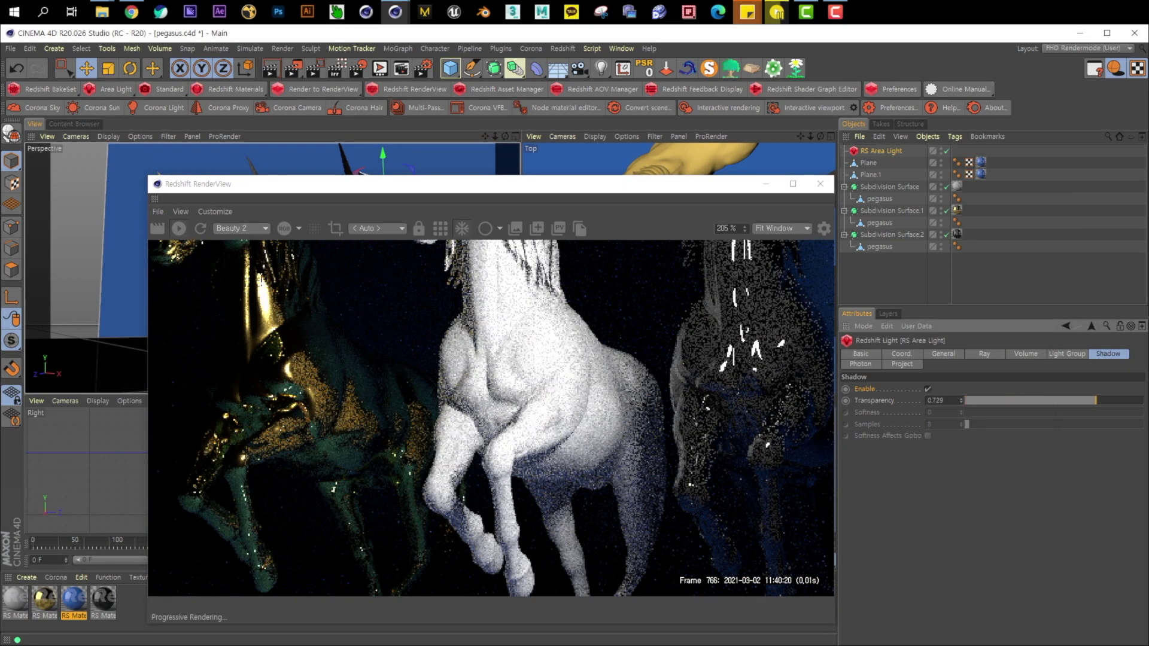
pyautogui.click(870, 364)
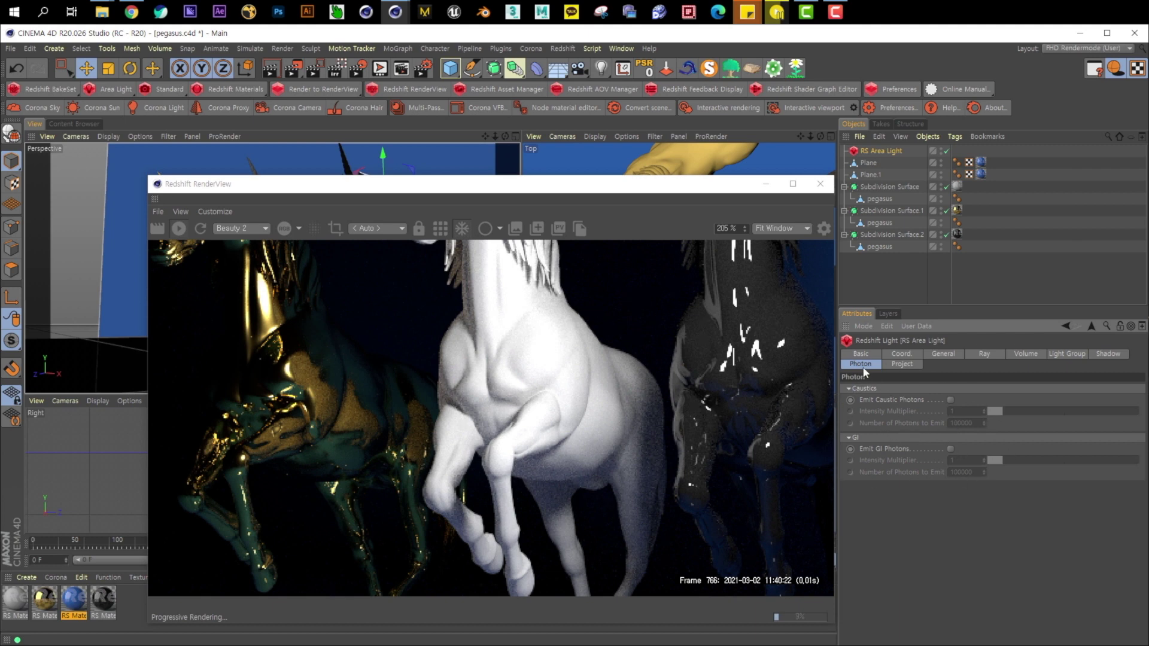
# Step: Test excluding and including Subdivision Surface.1 in the area light's Project settings, and restore Exclude mode with an empty object list
pyautogui.click(903, 365)
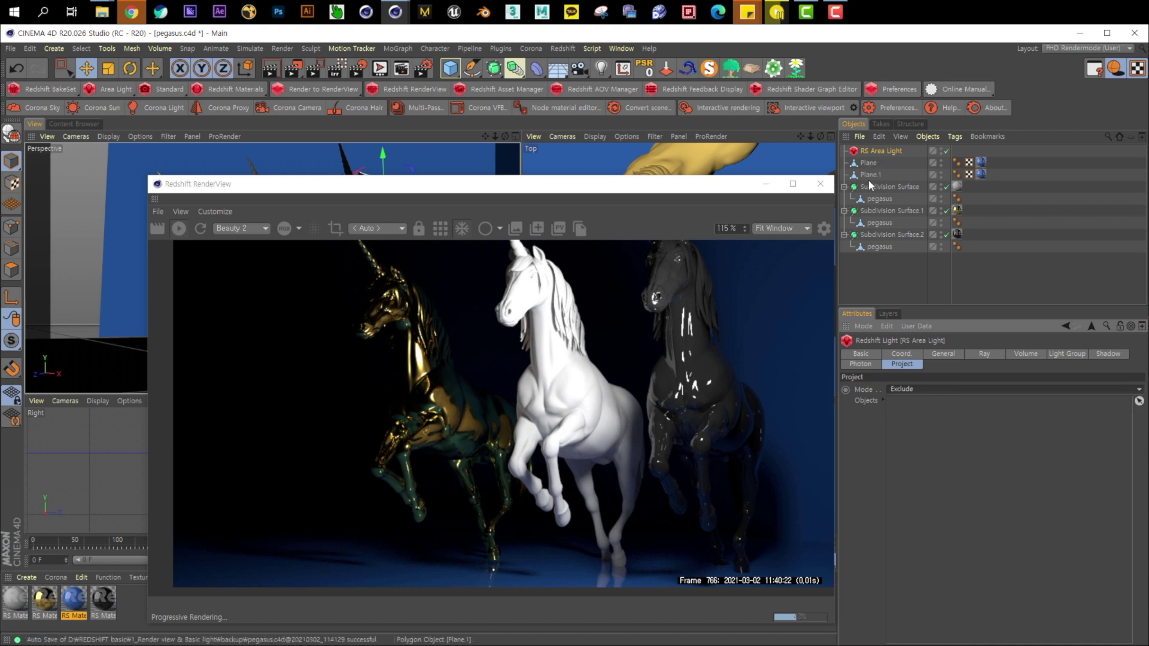
pyautogui.moveTo(900, 209); pyautogui.dragTo(950, 587)
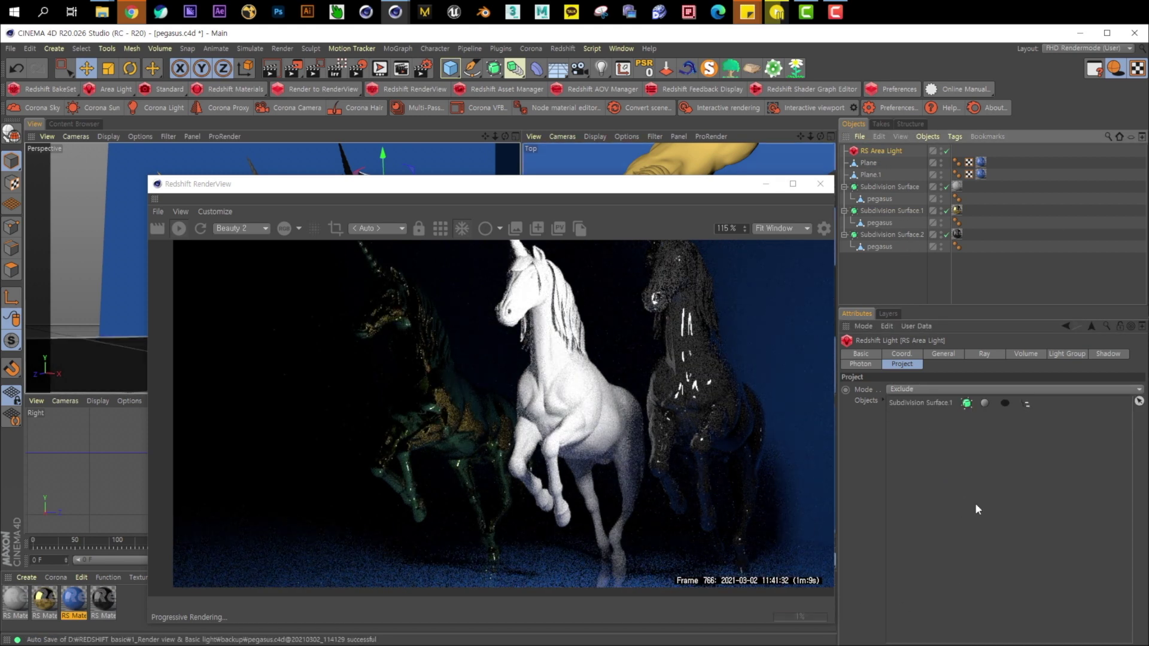
pyautogui.click(917, 390)
pyautogui.click(932, 401)
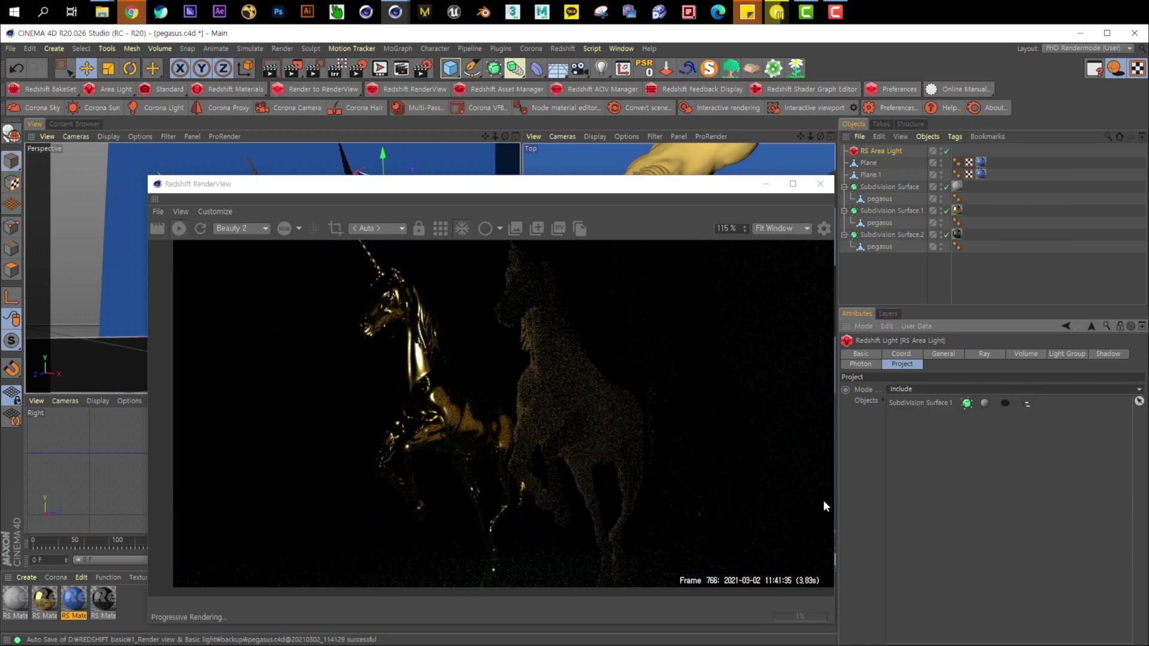
pyautogui.click(931, 392)
pyautogui.click(940, 413)
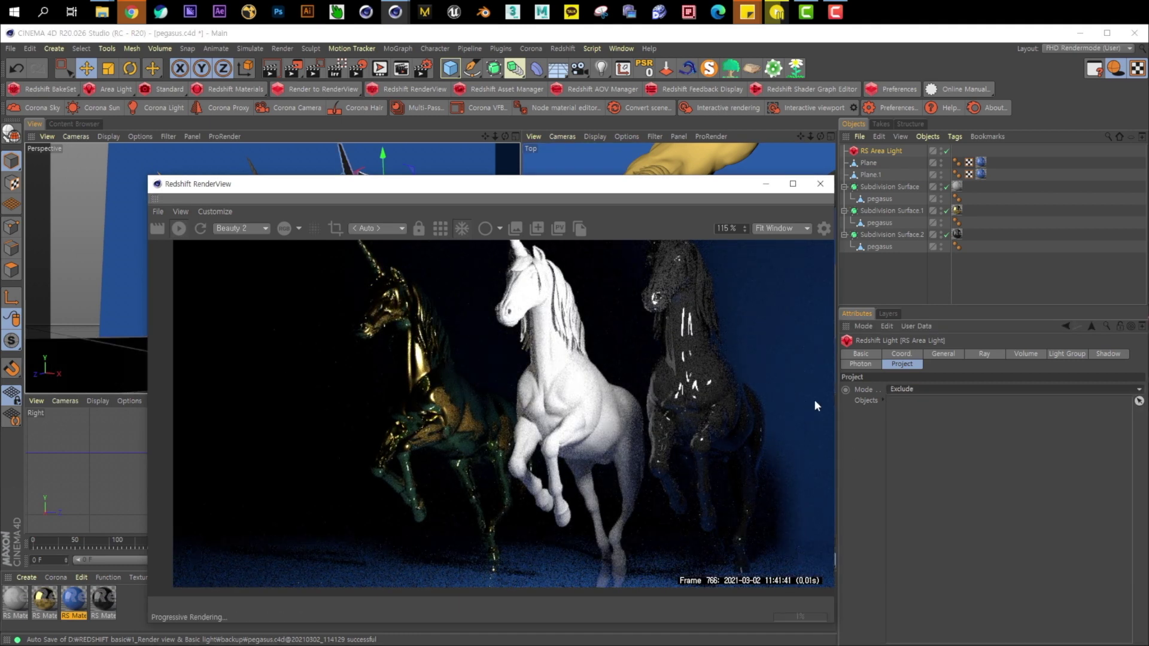
# Step: Bring up the area light's General settings with the Area section expanded and enough room to read it
pyautogui.moveTo(735, 198); pyautogui.dragTo(689, 198)
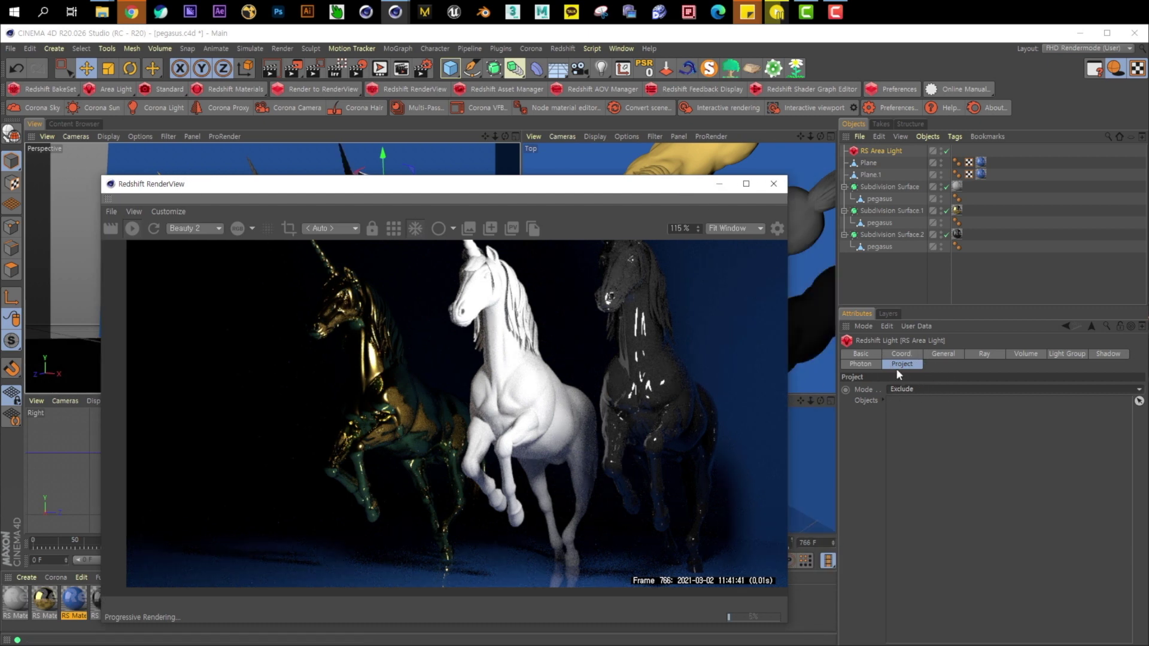
pyautogui.click(878, 151)
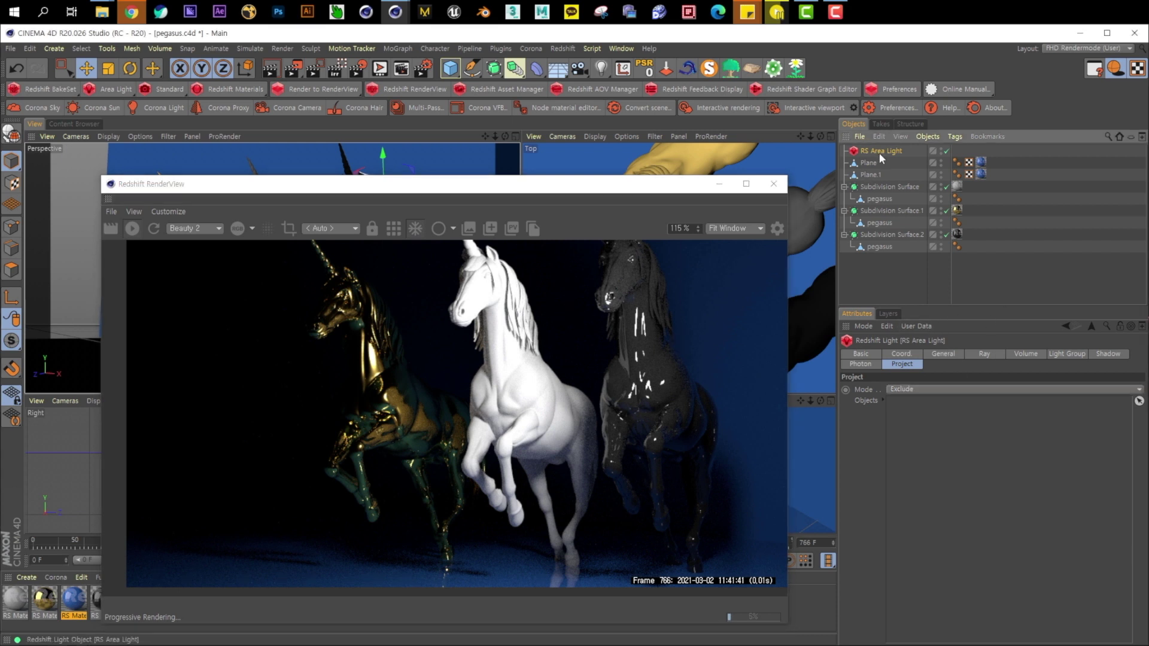
pyautogui.click(944, 354)
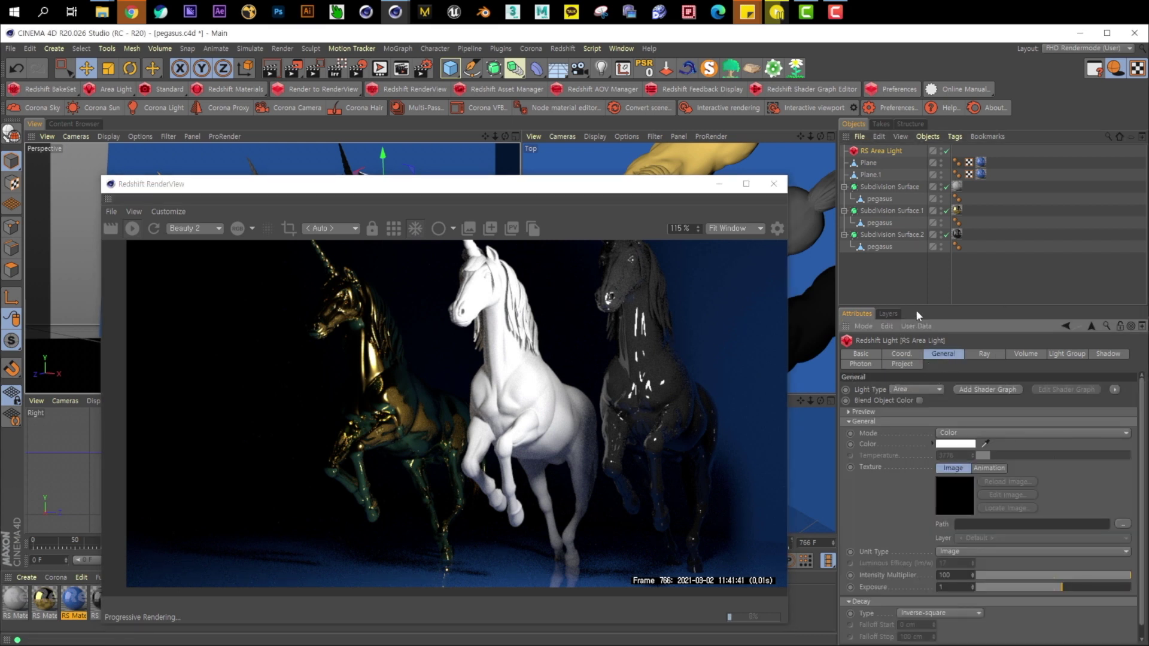
pyautogui.moveTo(918, 307); pyautogui.dragTo(919, 265)
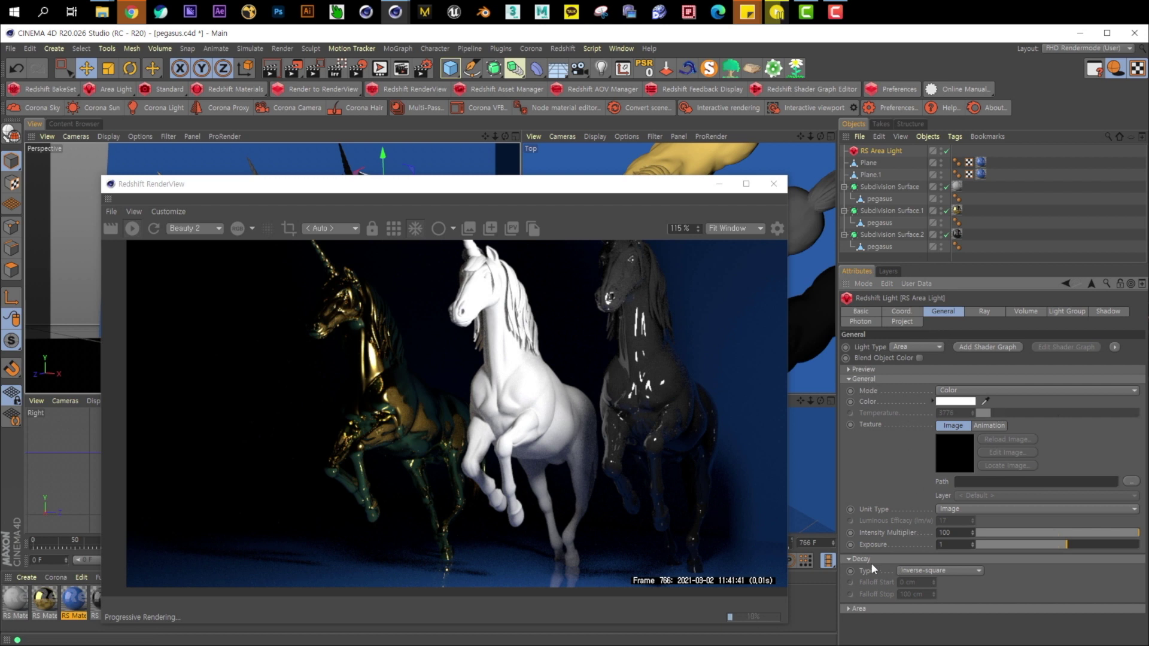
pyautogui.click(873, 608)
pyautogui.scroll(-3, 870, 471)
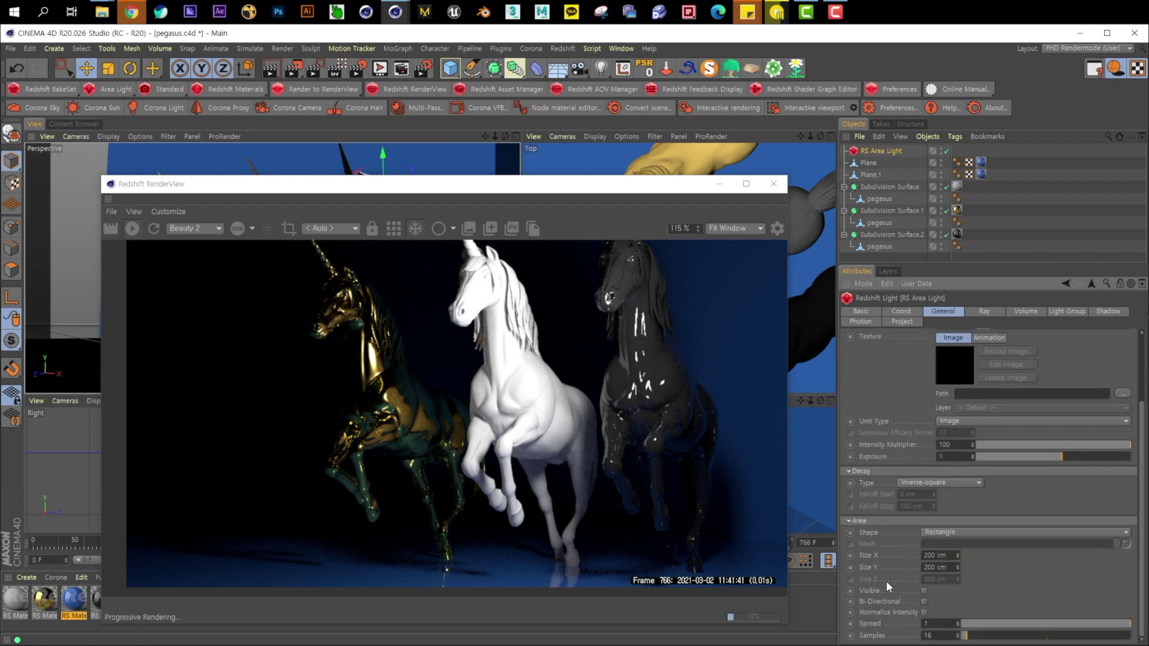
# Step: Uncover the perspective view, reposition the area light near the black unicorn, and try the Disc shape before choosing Sphere
pyautogui.moveTo(598, 181); pyautogui.dragTo(578, 290)
pyautogui.moveTo(358, 212); pyautogui.dragTo(412, 195)
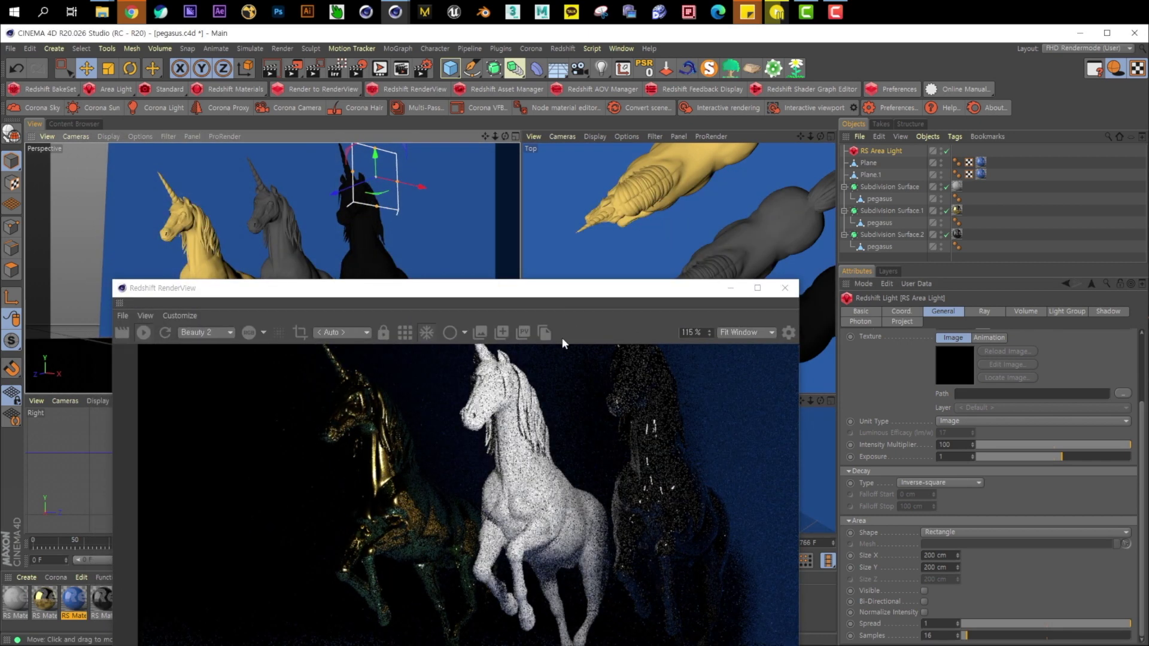
pyautogui.click(938, 532)
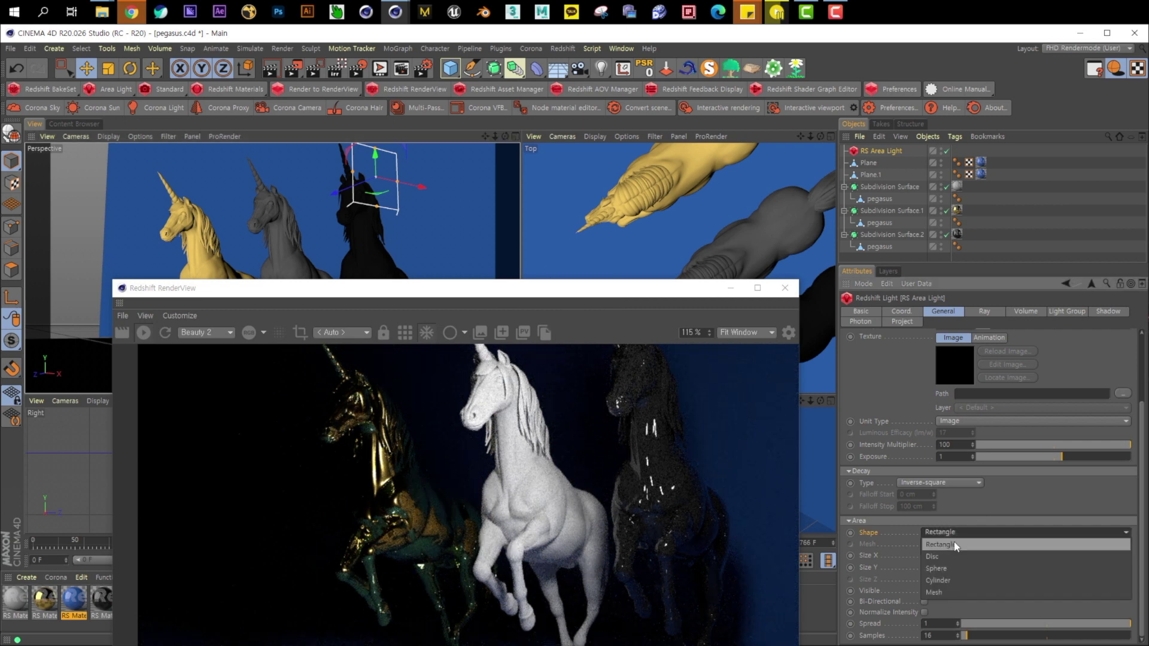
pyautogui.click(955, 557)
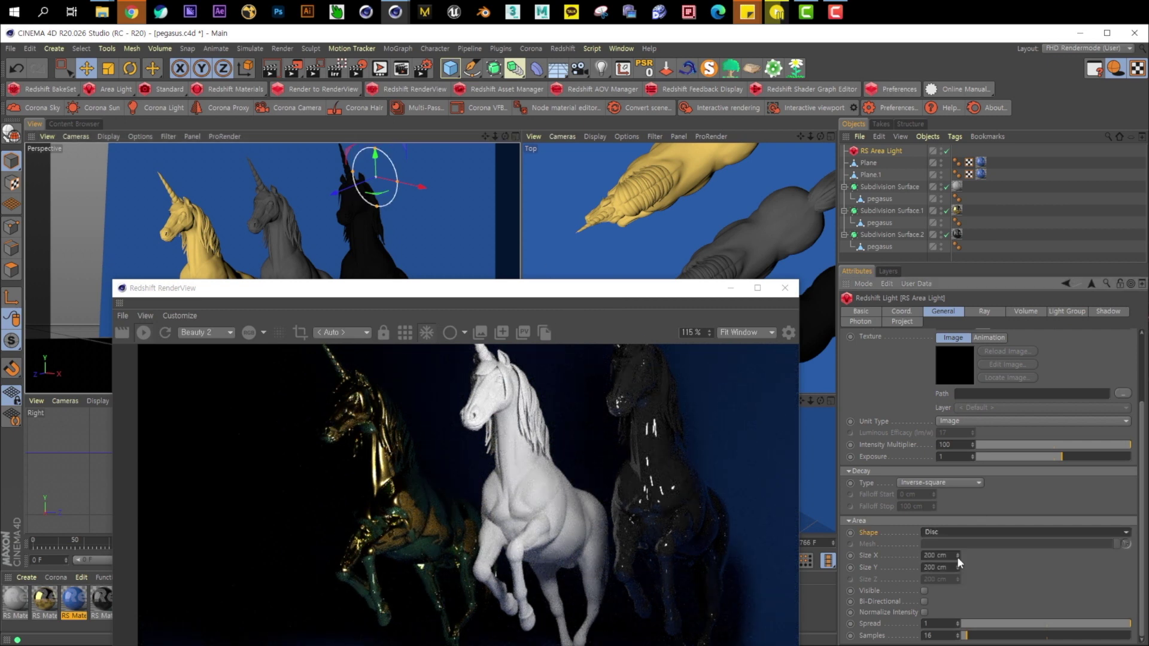
pyautogui.click(952, 530)
pyautogui.click(964, 567)
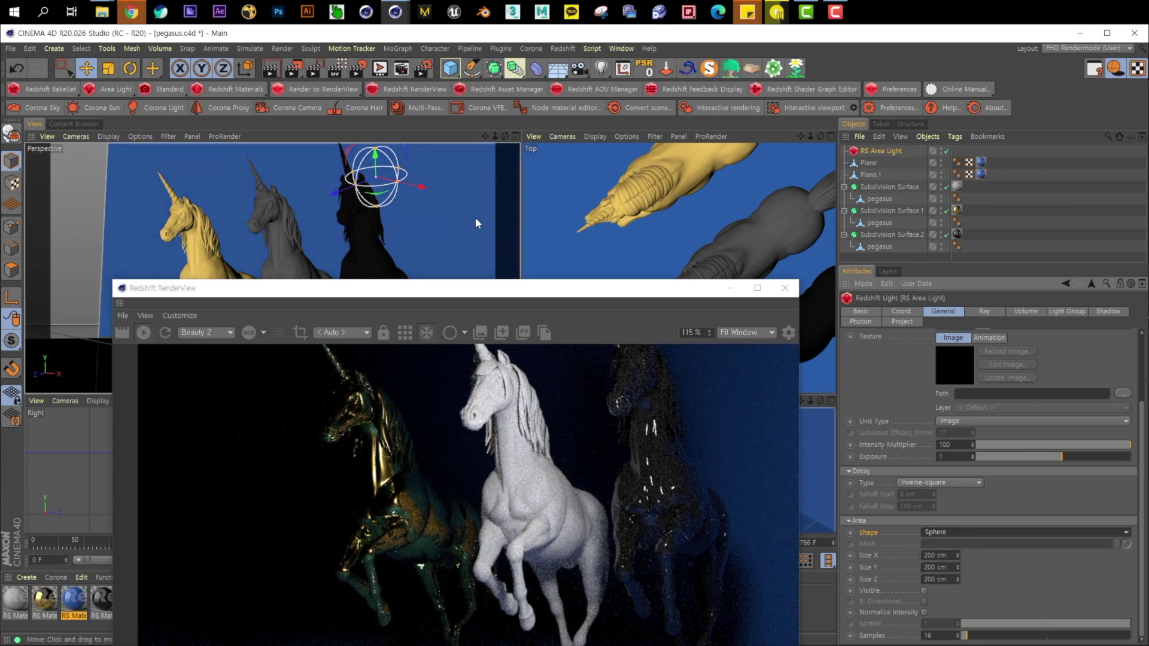
# Step: Move the spherical light between the gold and white unicorns, and try the Cylinder shape before returning to Sphere
pyautogui.moveTo(415, 186); pyautogui.dragTo(224, 205)
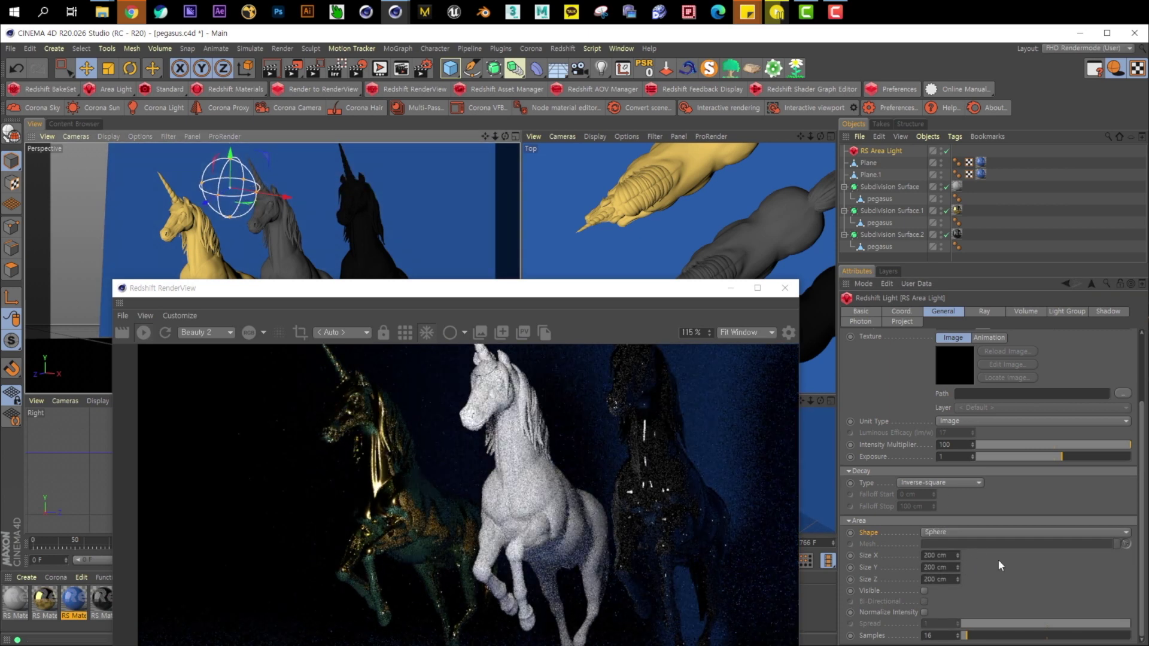
pyautogui.click(950, 534)
pyautogui.click(957, 578)
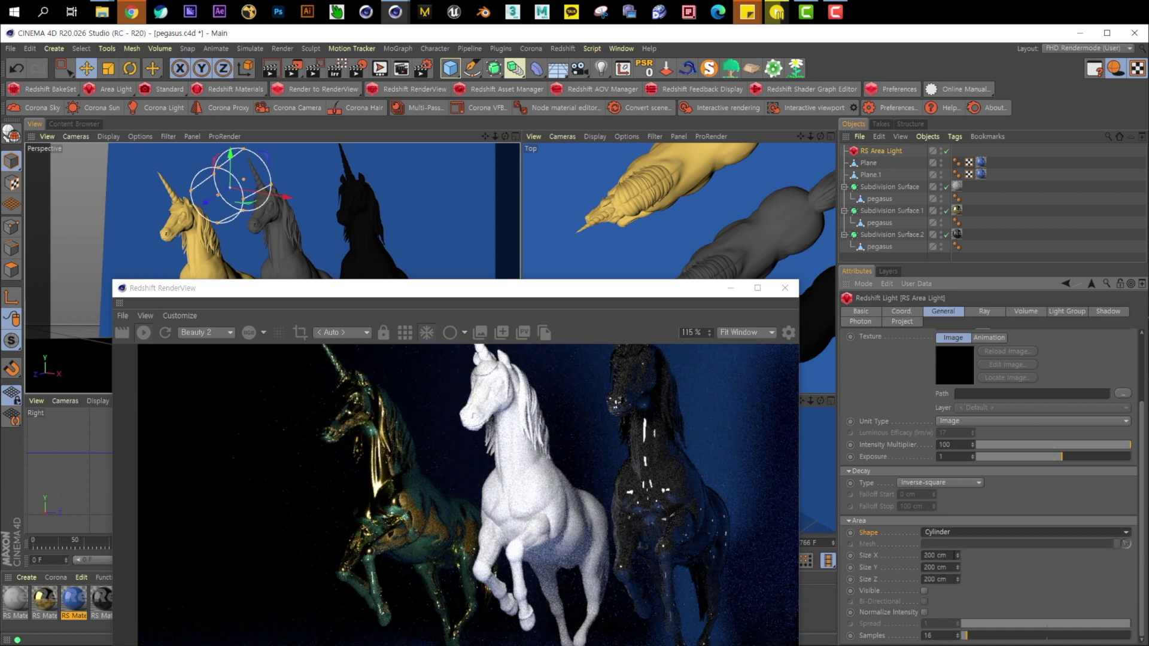
pyautogui.click(958, 533)
pyautogui.click(960, 565)
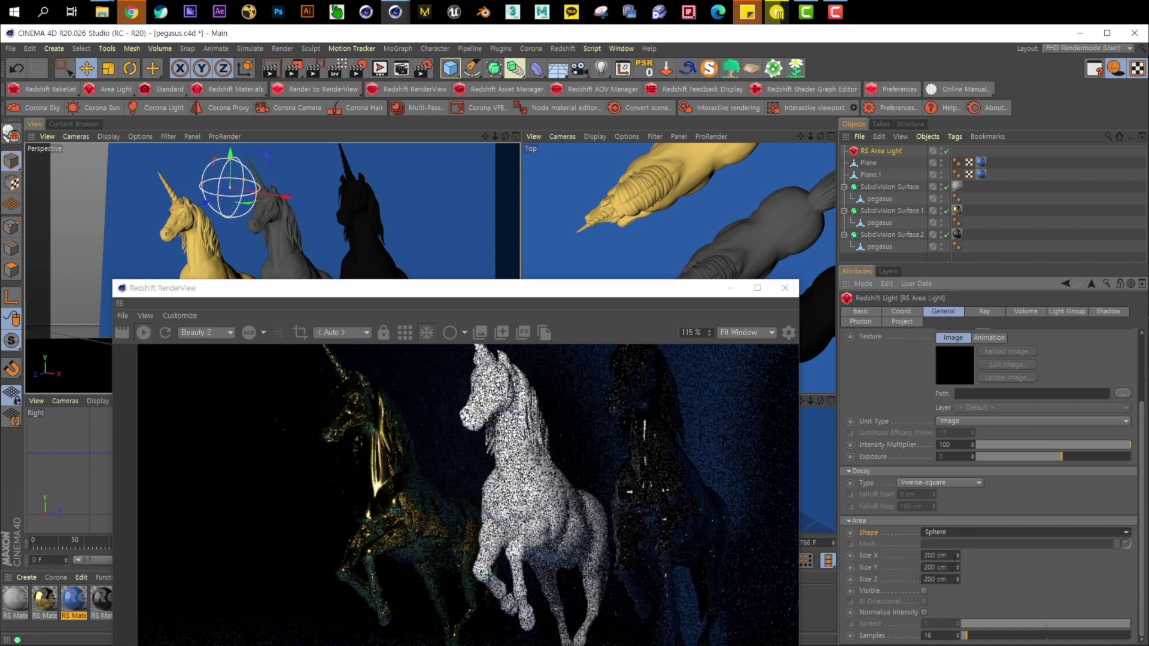
# Step: Try a size of 30 cm in X, Y and Z on the spherical area light
pyautogui.doubleClick(950, 555)
pyautogui.write('30')
pyautogui.press('Tab')
pyautogui.write('30')
pyautogui.press('Tab')
pyautogui.write('30')
pyautogui.press('Return')
# Step: Set the spherical area light's X, Y and Z sizes to 100 cm
pyautogui.doubleClick(947, 555)
pyautogui.write('100')
pyautogui.press('Tab')
pyautogui.write('100')
pyautogui.press('Tab')
pyautogui.write('100')
pyautogui.press('Return')
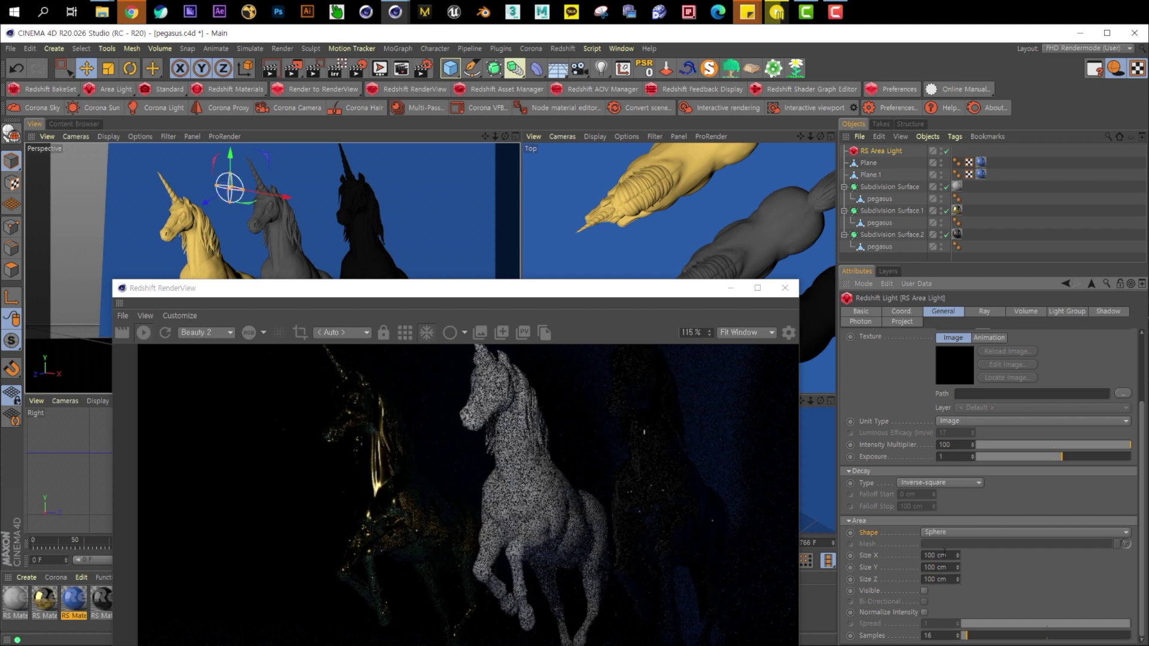
# Step: Change the light's shape to Rectangle, enlarge it to about 249 × 277 cm, and place it above the white unicorn
pyautogui.click(984, 544)
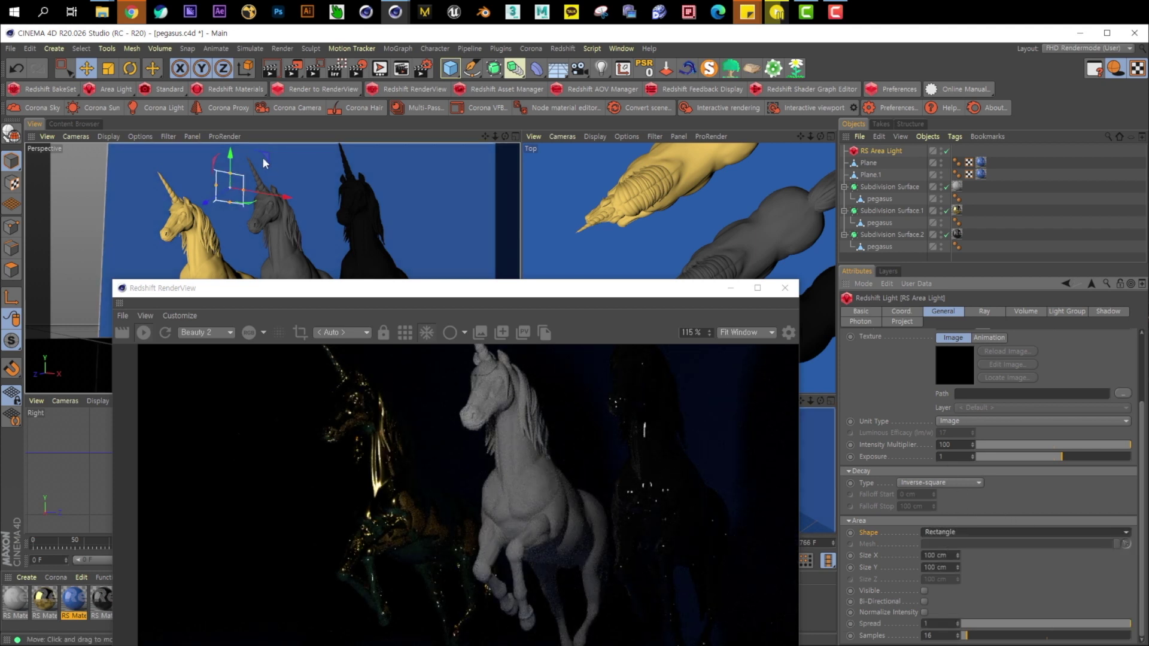
pyautogui.moveTo(242, 186); pyautogui.dragTo(363, 171)
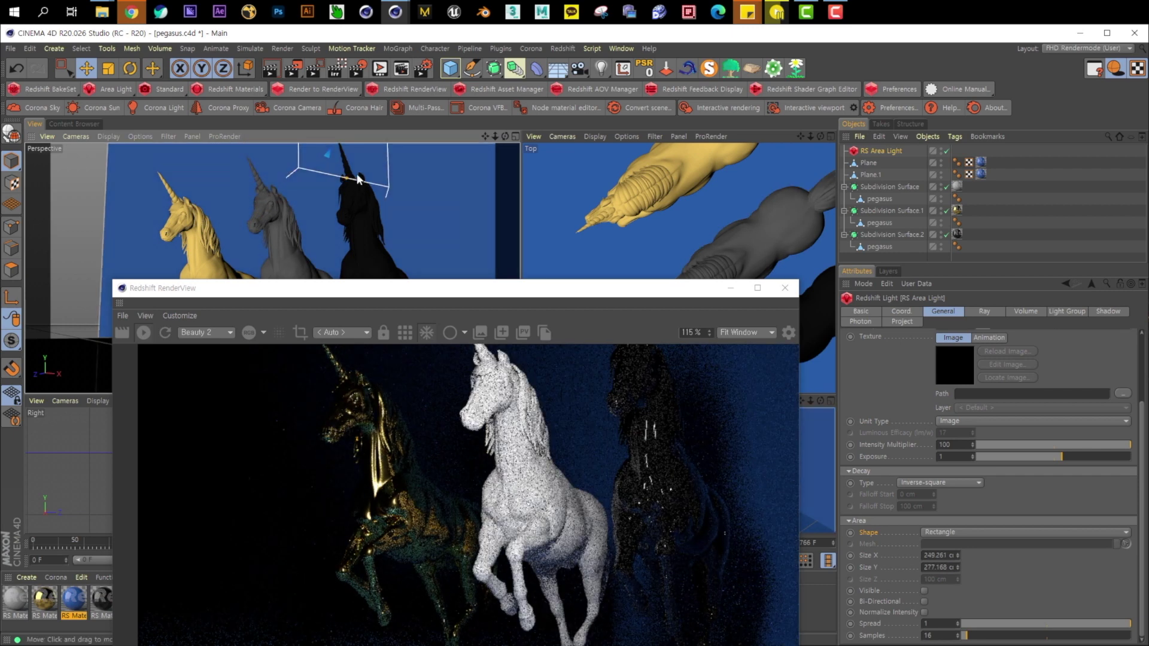
pyautogui.moveTo(305, 180); pyautogui.dragTo(250, 192)
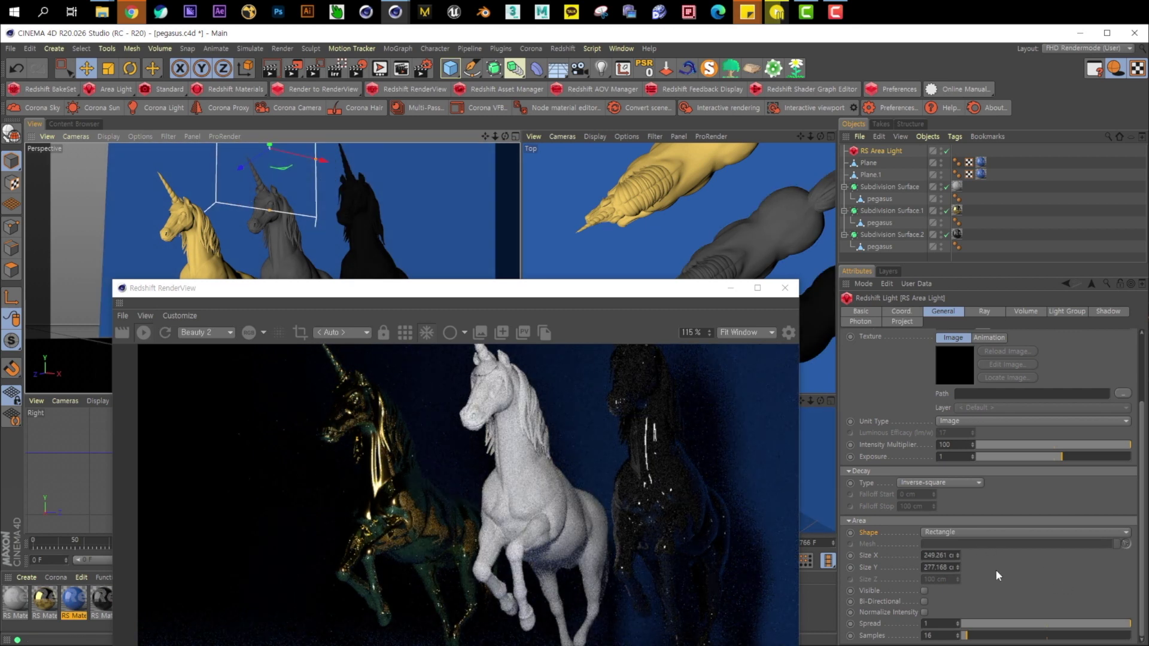
# Step: Preview the area light in the render with Visible and Bi-Directional enabled, and disable both options again
pyautogui.scroll(3, 971, 521)
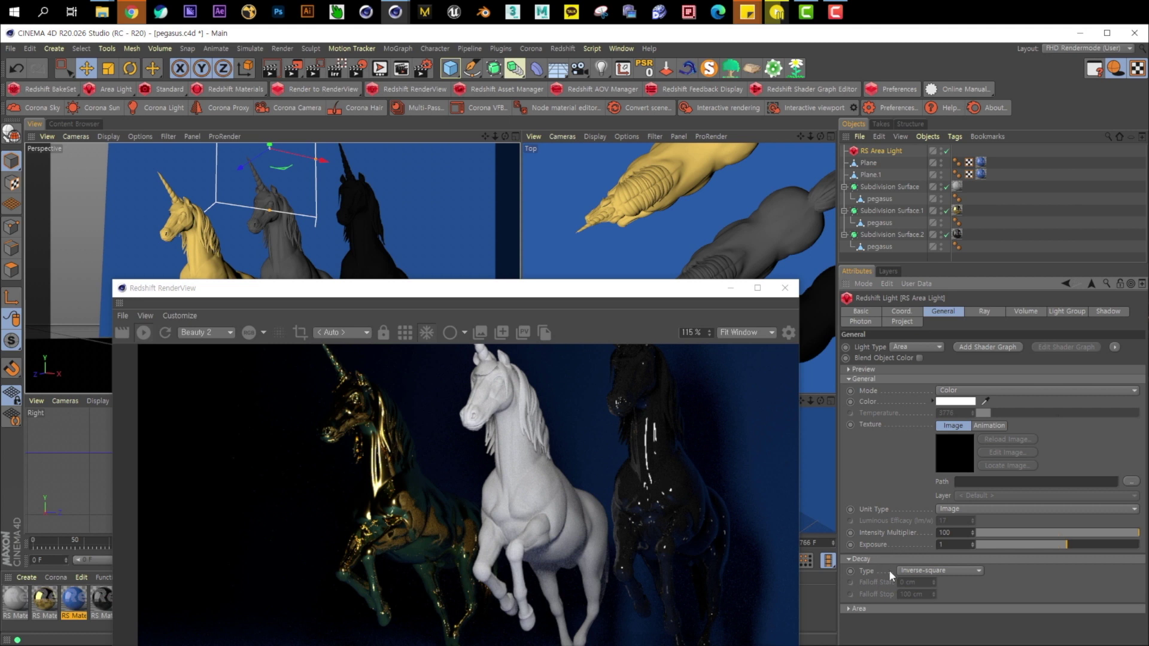
pyautogui.click(875, 612)
pyautogui.scroll(-3, 876, 514)
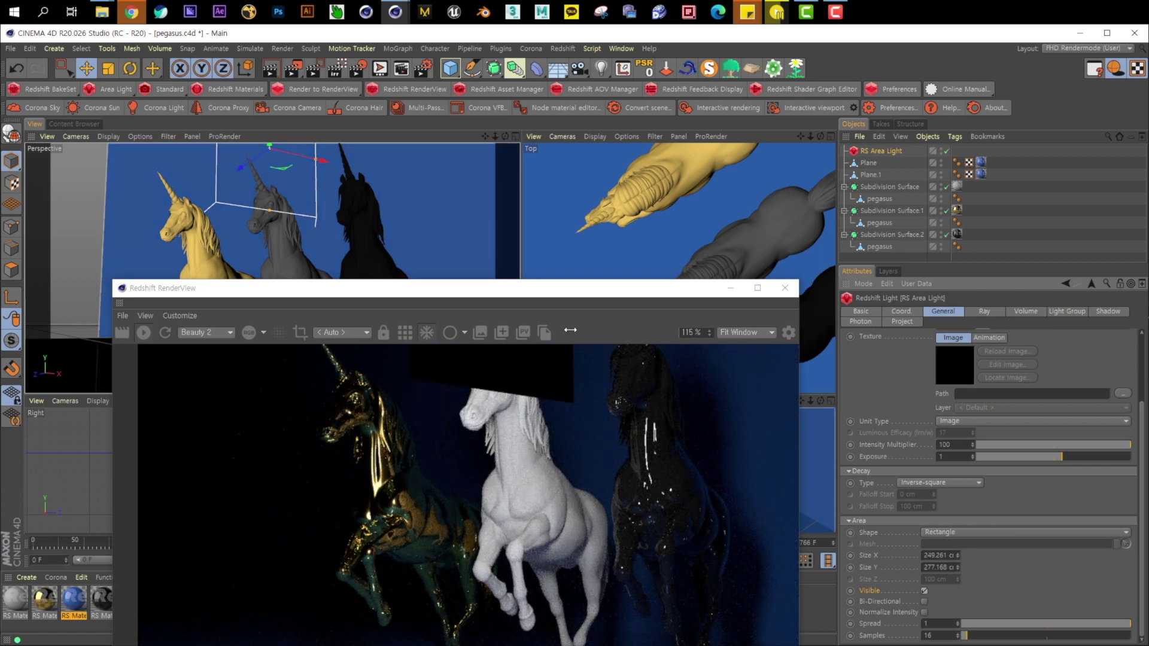
pyautogui.click(924, 601)
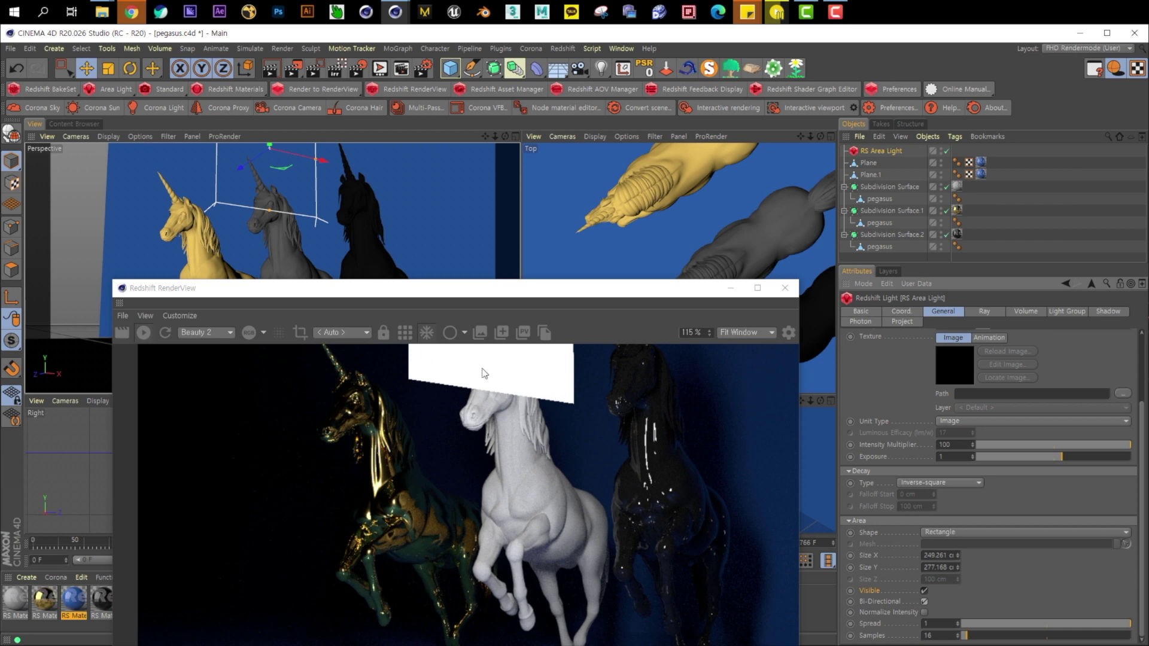
pyautogui.click(924, 591)
# Step: Test Normalize Intensity on the area light with Exposure 10 and Intensity Multiplier 500, and turn the option back off
pyautogui.click(923, 611)
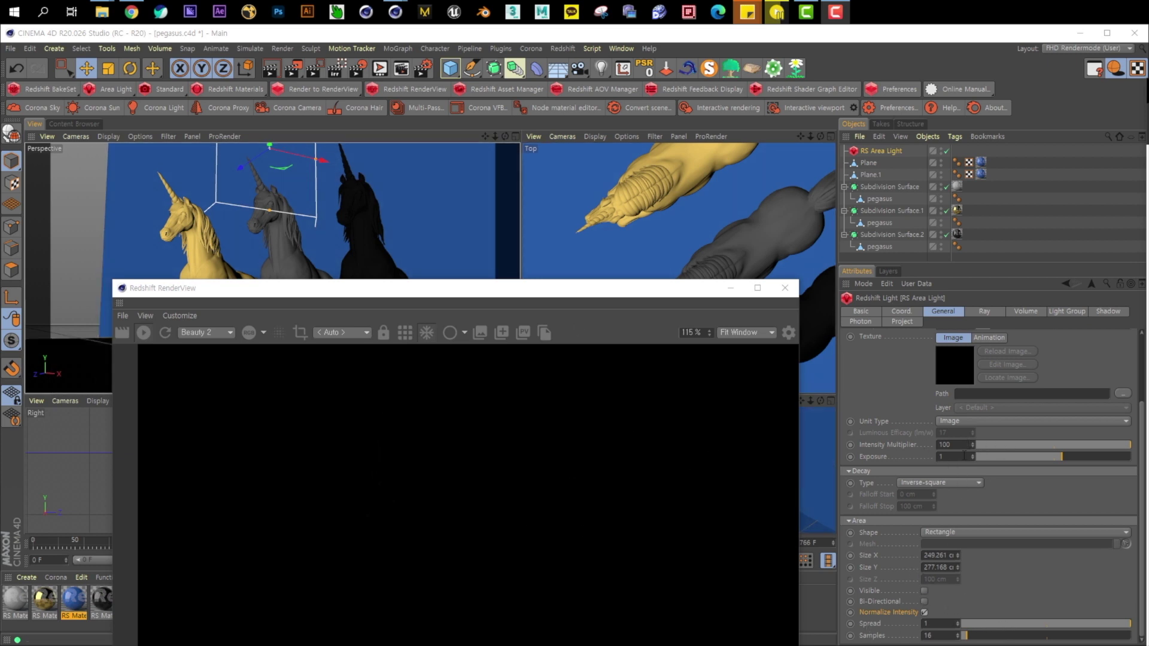
pyautogui.moveTo(1057, 459); pyautogui.dragTo(1129, 458)
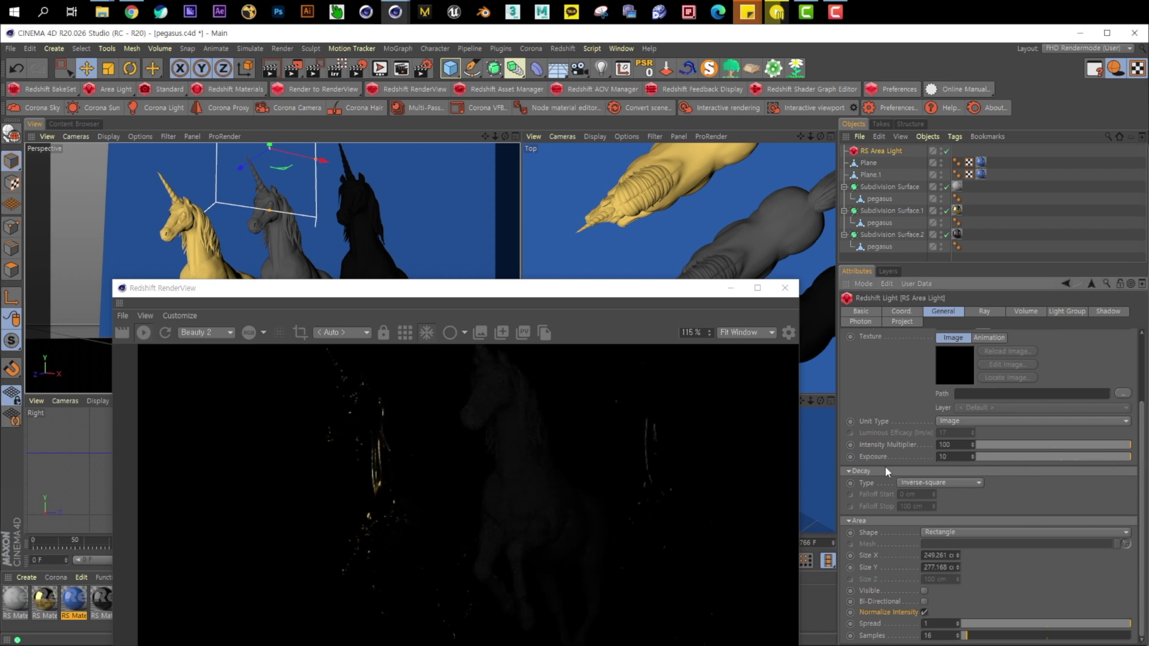
pyautogui.click(954, 445)
pyautogui.write('500')
pyautogui.press('Return')
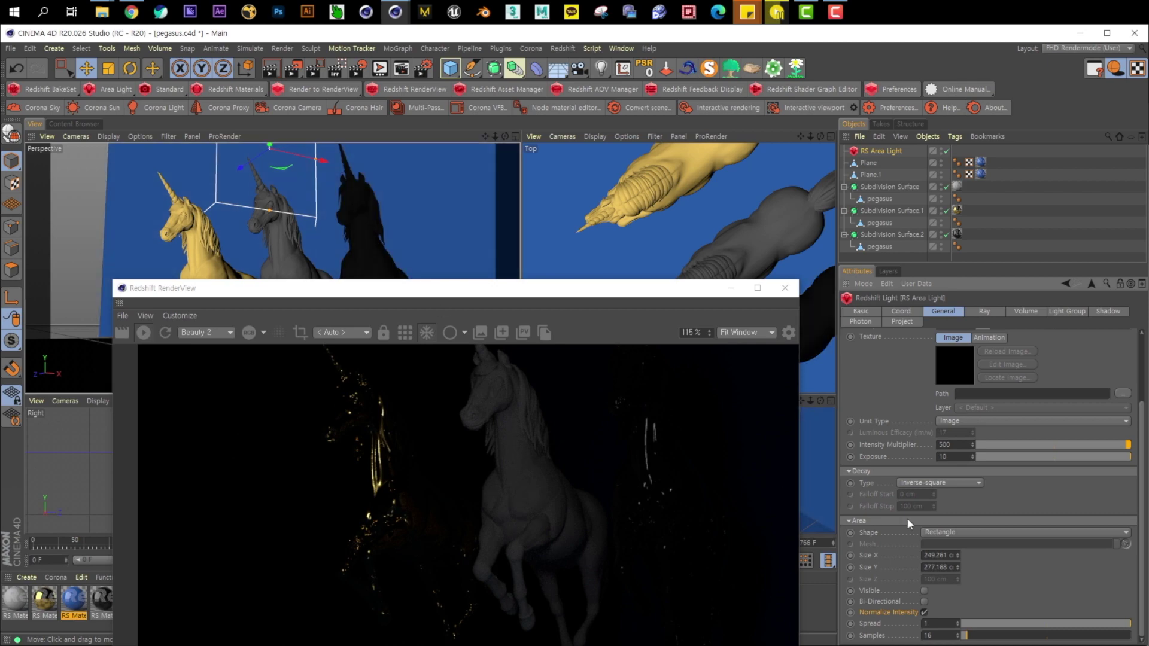
pyautogui.click(924, 612)
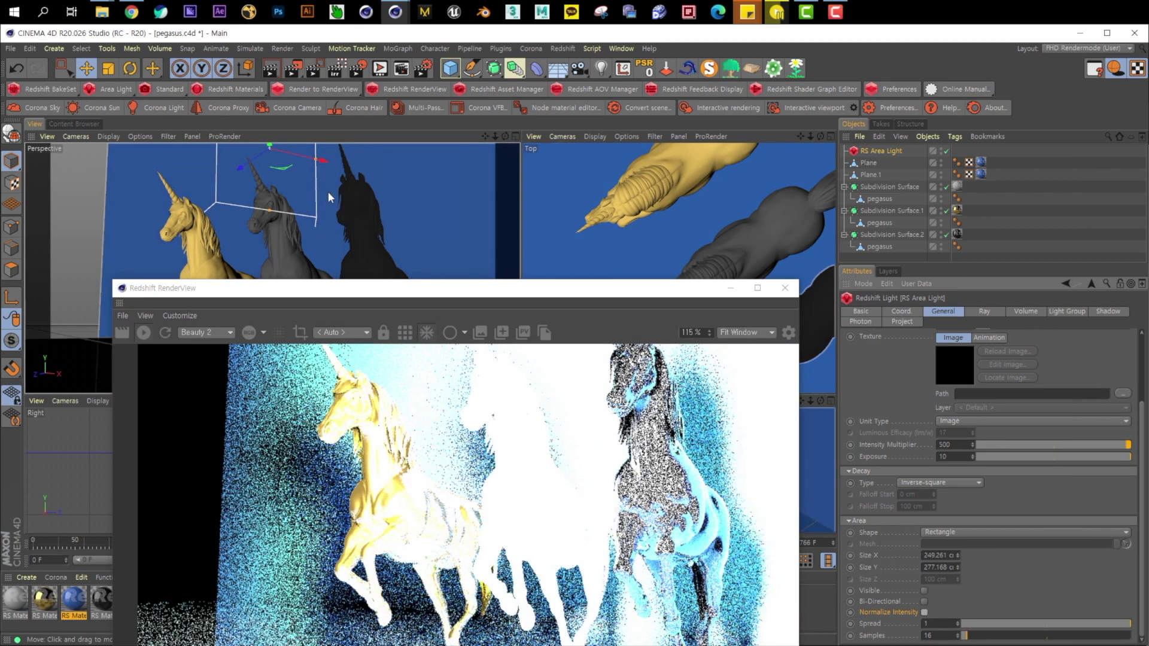
# Step: Compare light sizes of about 34 × 86 cm and 1267 × 843 cm without normalization, with the Intensity Multiplier at 100
pyautogui.moveTo(273, 210); pyautogui.dragTo(278, 164)
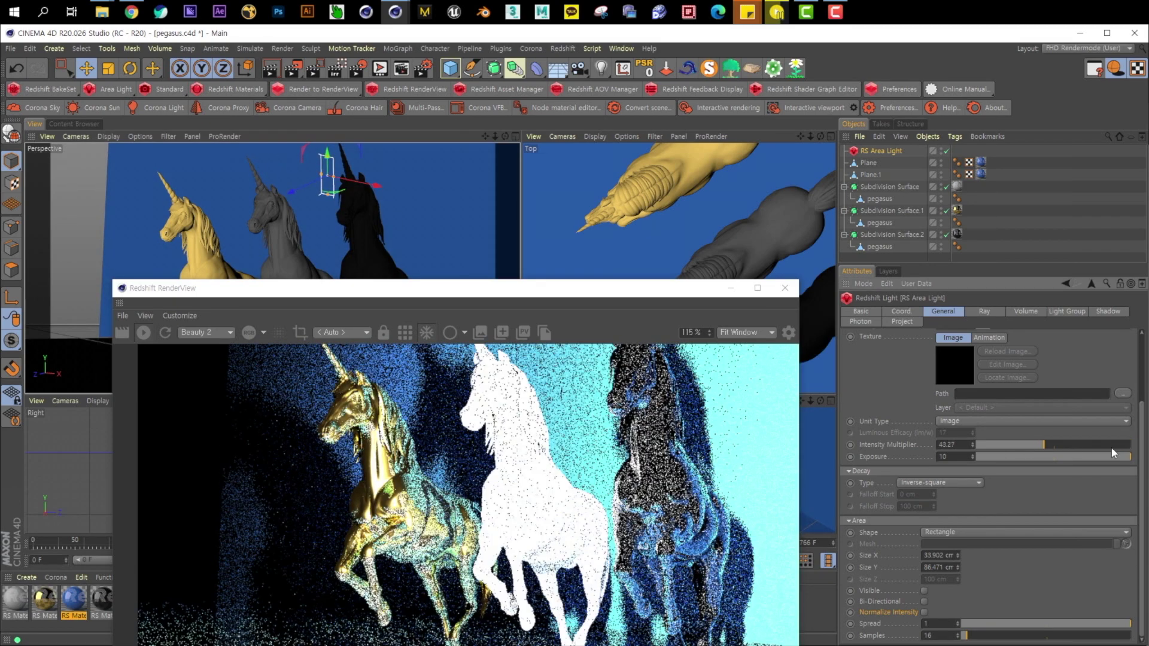
pyautogui.moveTo(1111, 448); pyautogui.dragTo(1134, 445)
pyautogui.moveTo(352, 178); pyautogui.dragTo(359, 235)
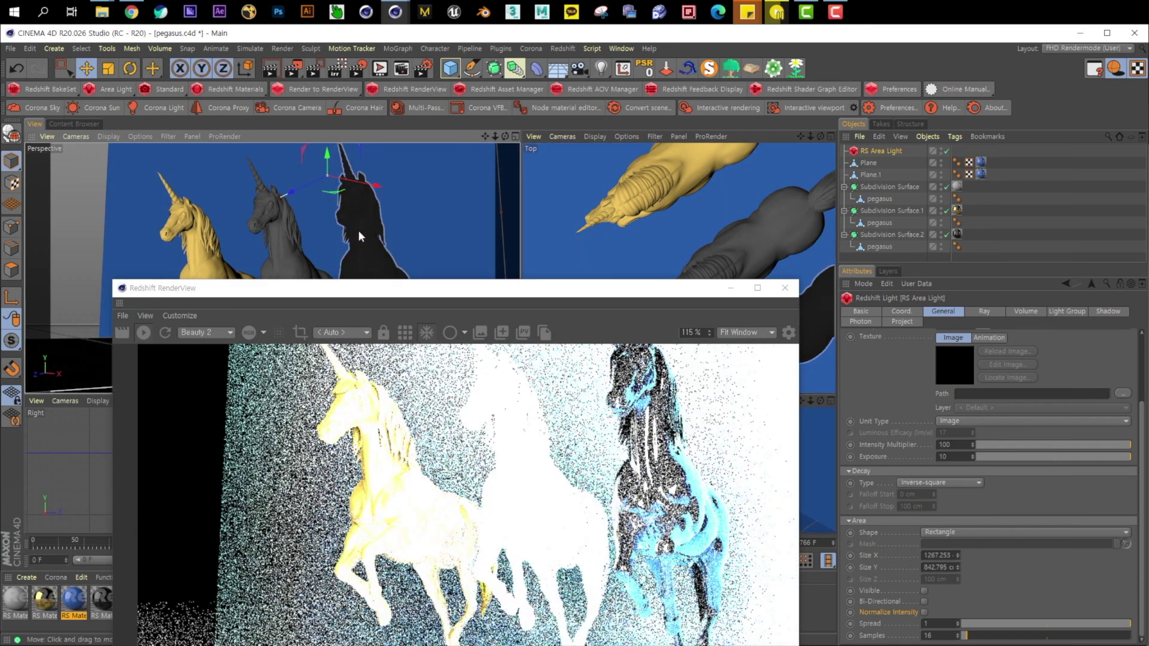
# Step: Enable Normalize Intensity and resize the area light to about 519 × 390 cm near the black unicorn
pyautogui.click(924, 612)
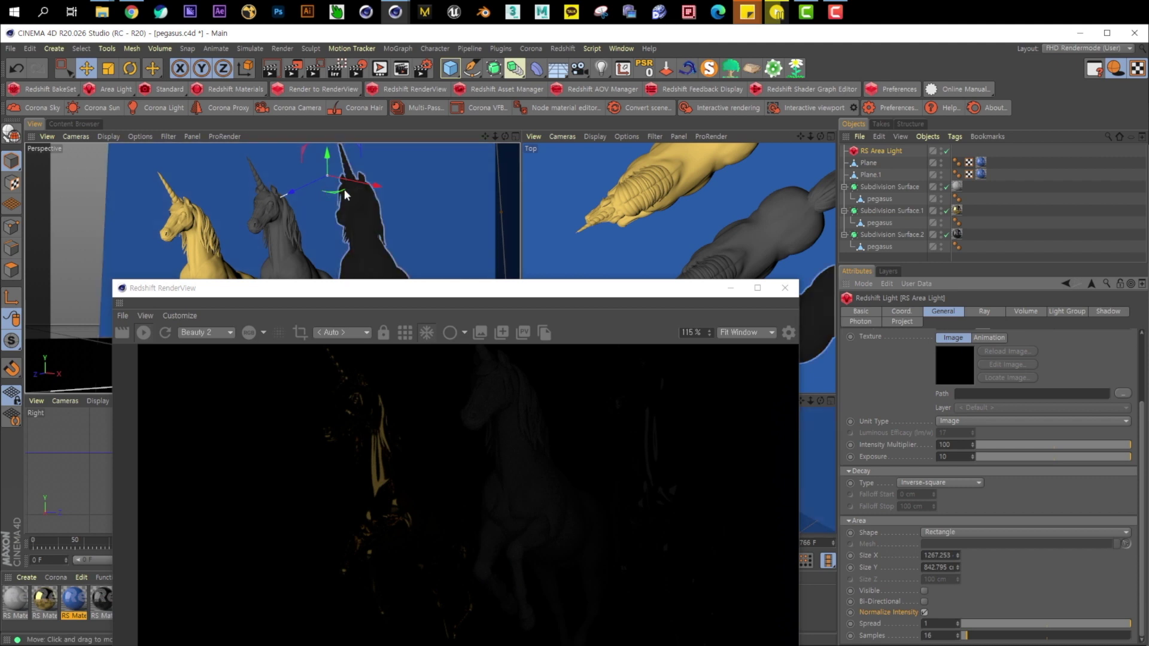
pyautogui.moveTo(500, 208); pyautogui.dragTo(412, 178)
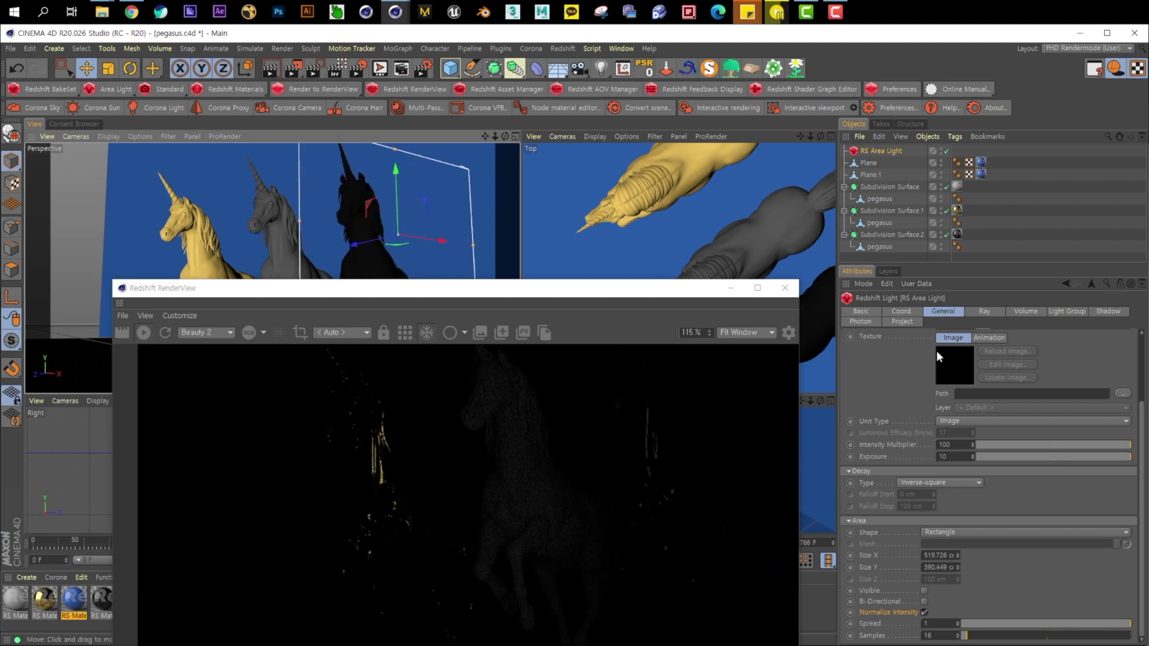
# Step: Set the area light's Intensity Multiplier to 300 and shrink the light to about 284 × 184 cm
pyautogui.click(951, 445)
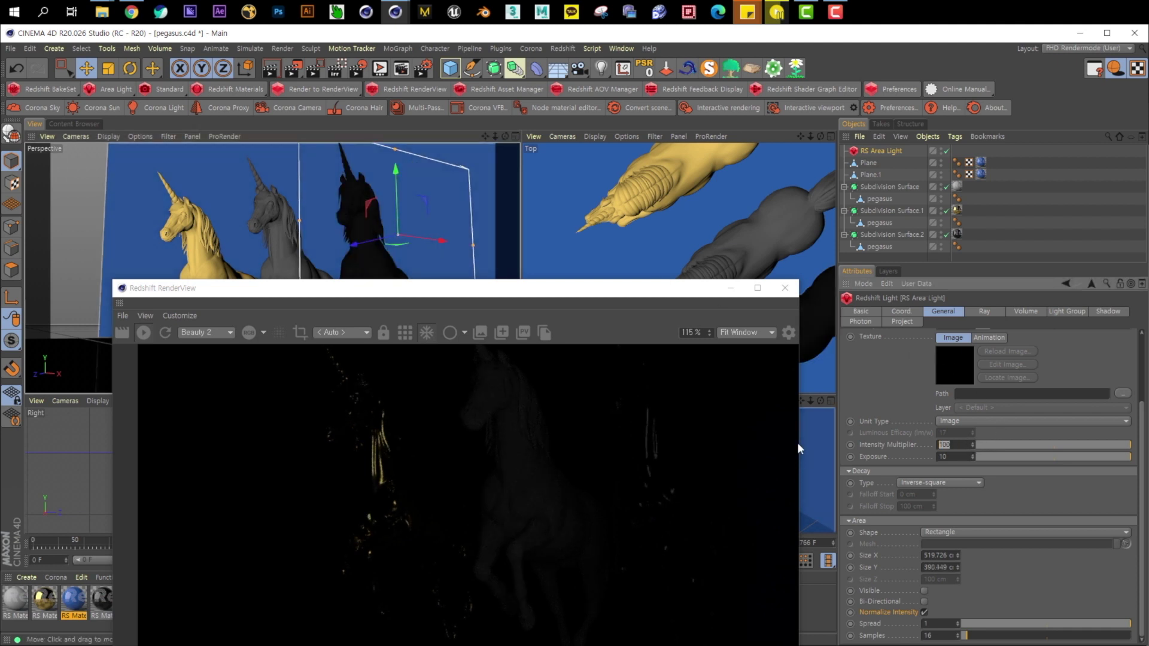
pyautogui.write('300')
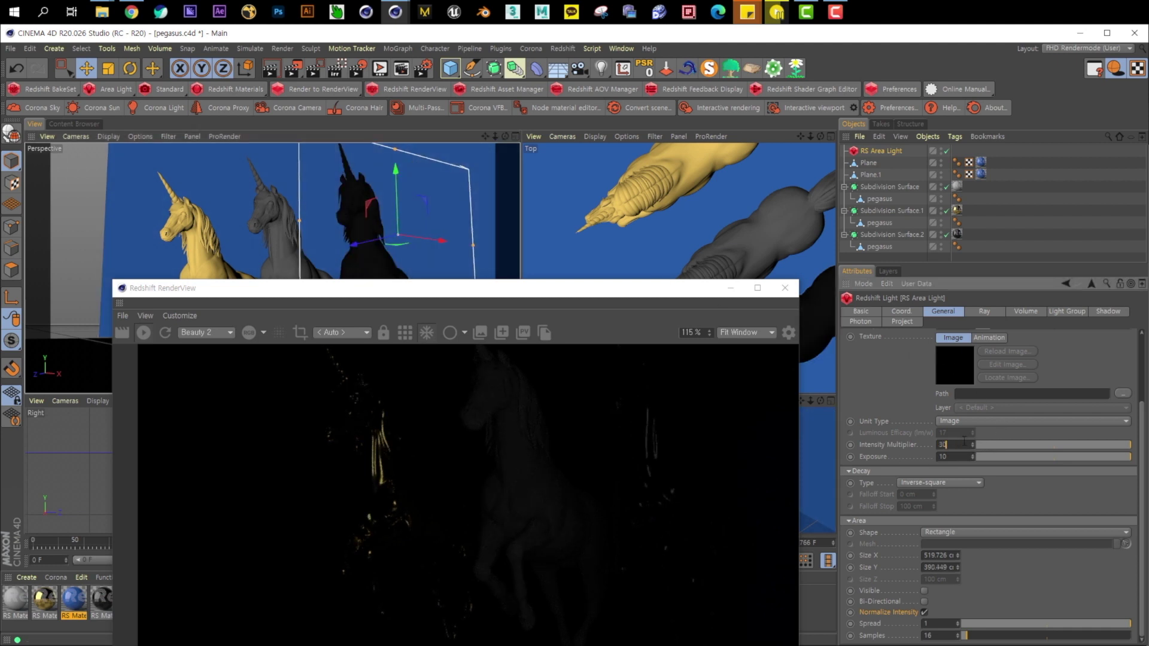
pyautogui.press('Return')
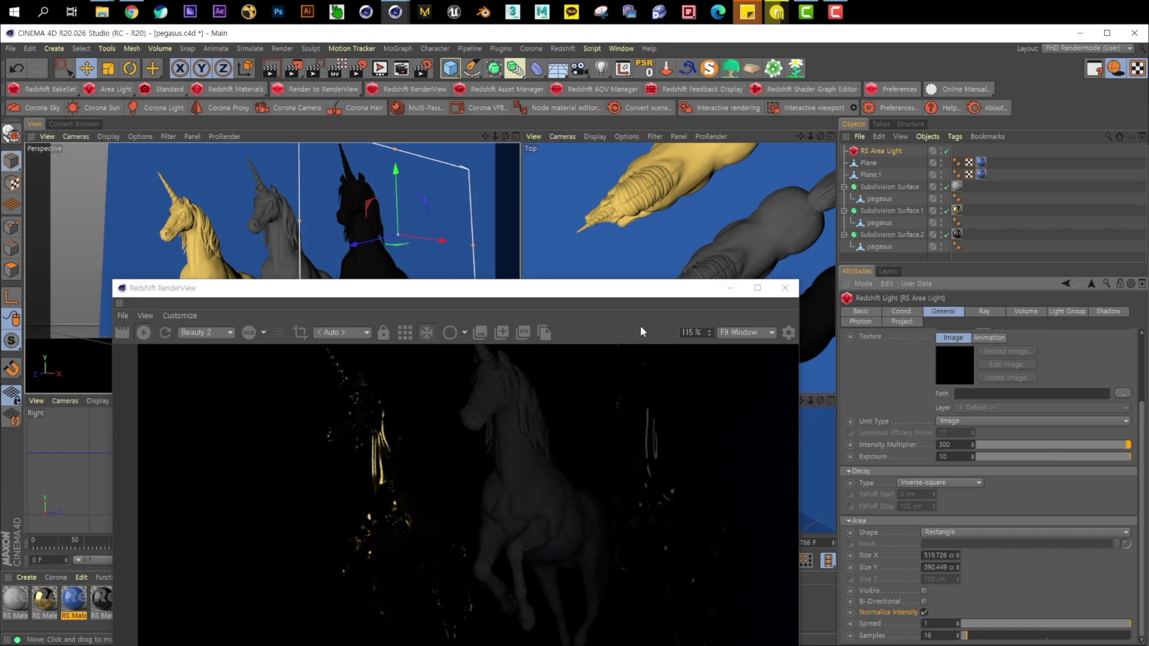
pyautogui.moveTo(396, 149); pyautogui.dragTo(396, 246)
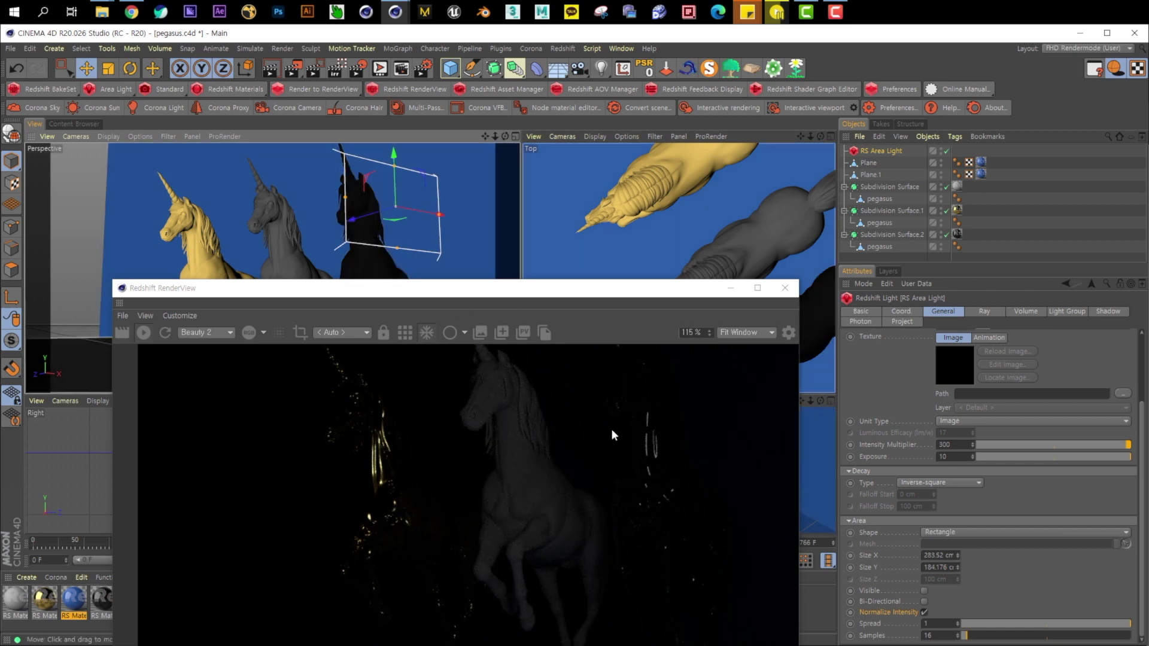
# Step: Disable Normalize Intensity on the area light, and set Exposure to 1 and the Intensity Multiplier to 100
pyautogui.click(924, 612)
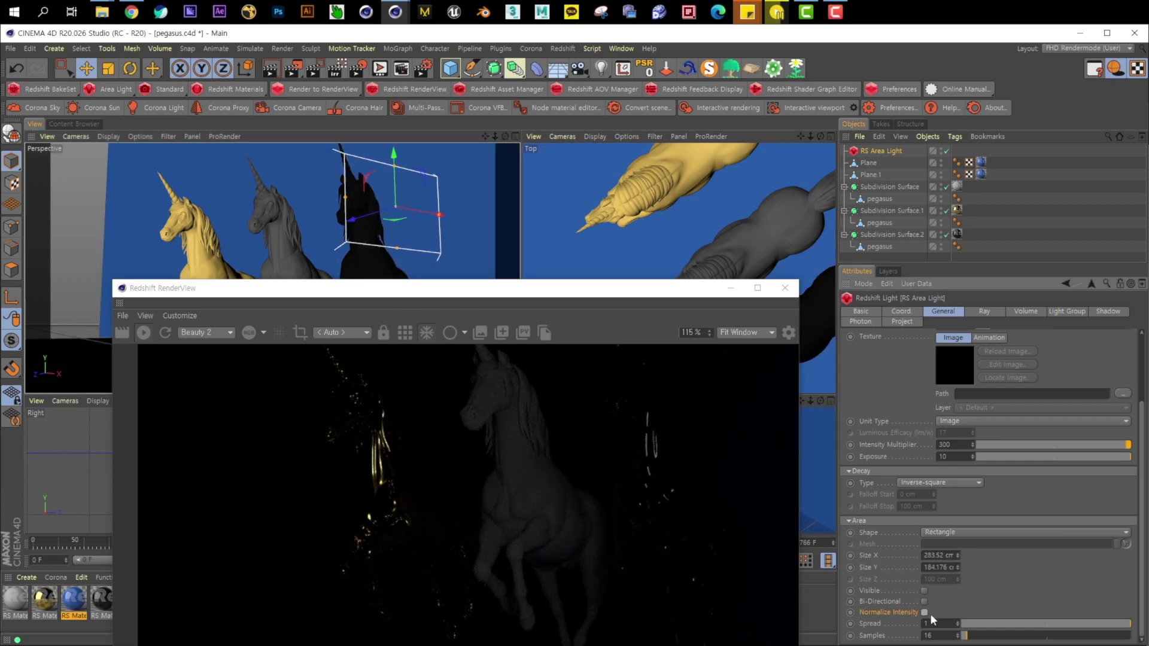
pyautogui.moveTo(1011, 445); pyautogui.dragTo(1043, 448)
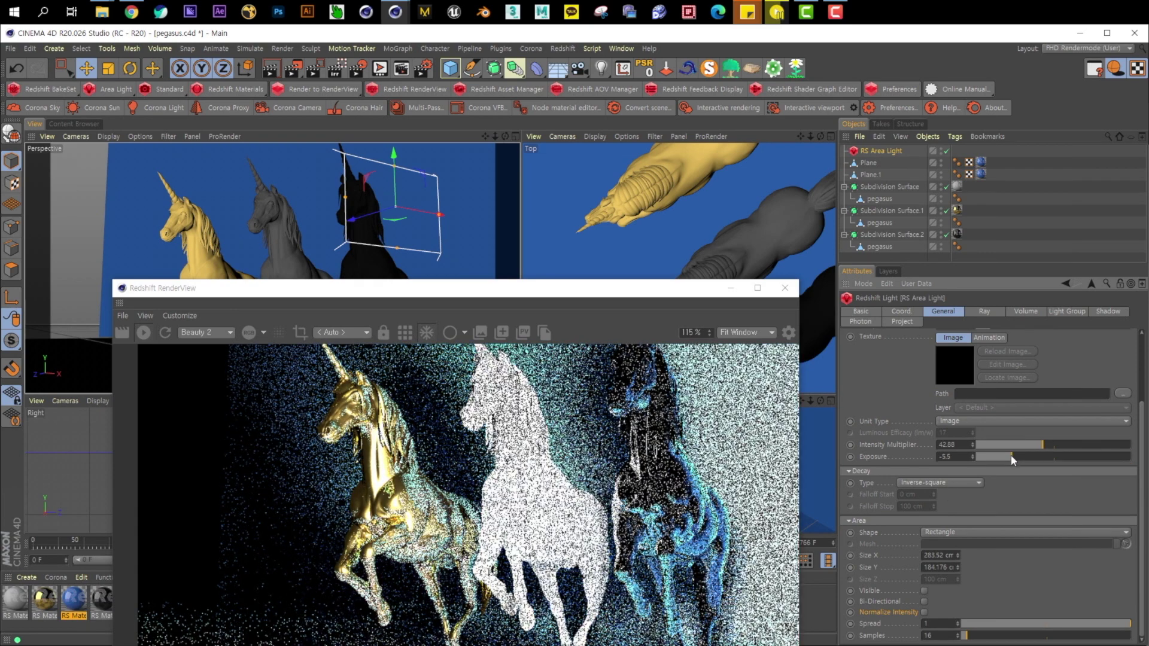
pyautogui.doubleClick(954, 456)
pyautogui.write('1')
pyautogui.press('Return')
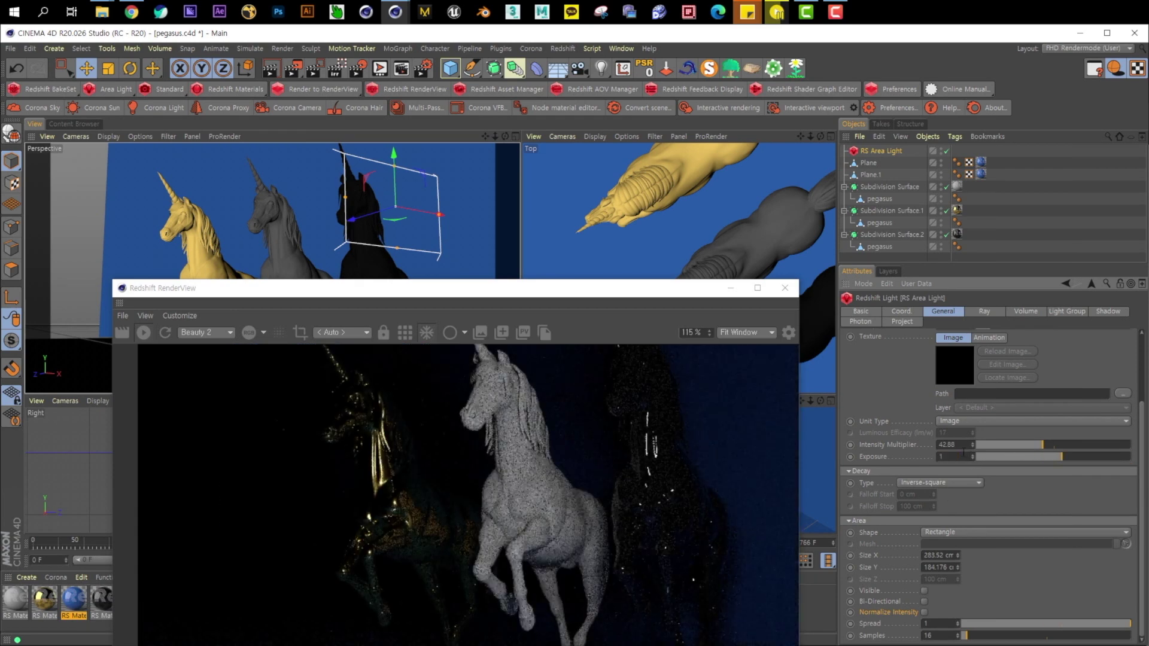
pyautogui.moveTo(1068, 446); pyautogui.dragTo(1130, 445)
# Step: Preview the area light in the render with a Spread of about 0.079, and restore Spread to 1
pyautogui.moveTo(559, 289); pyautogui.dragTo(521, 233)
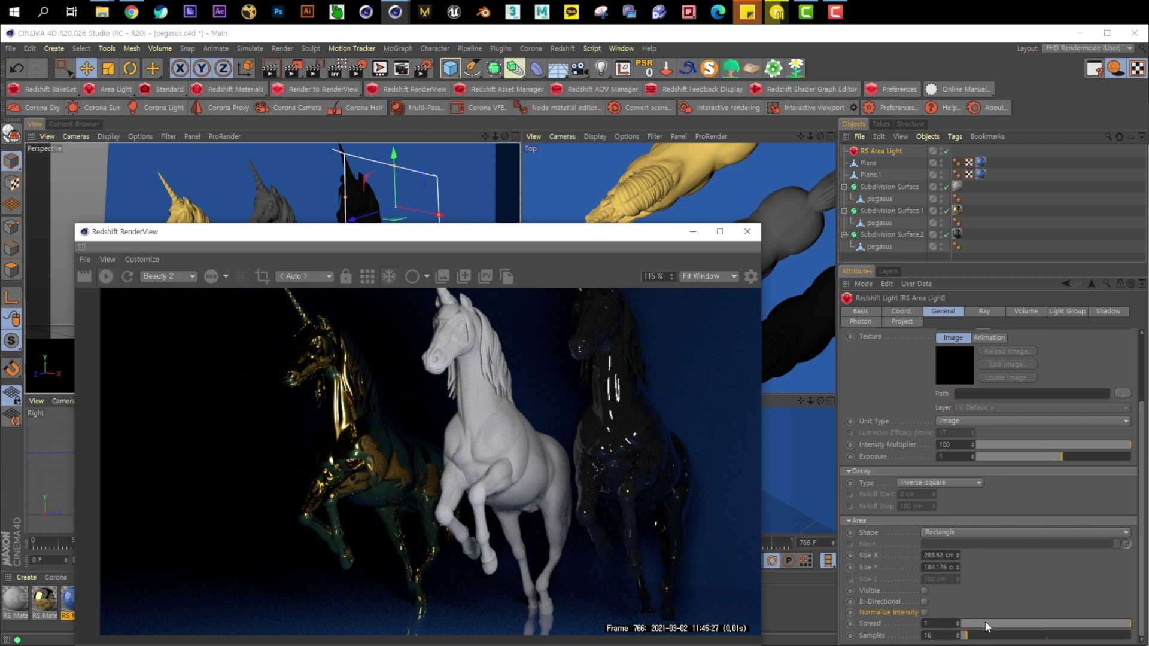
pyautogui.moveTo(558, 238); pyautogui.dragTo(573, 204)
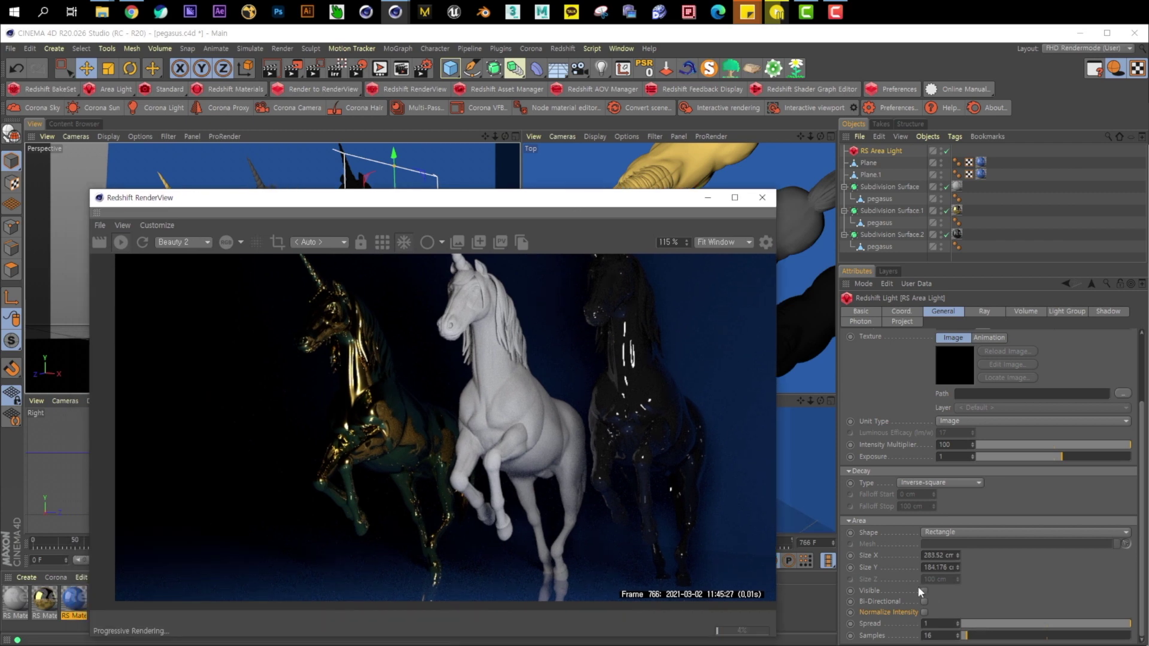
pyautogui.click(975, 626)
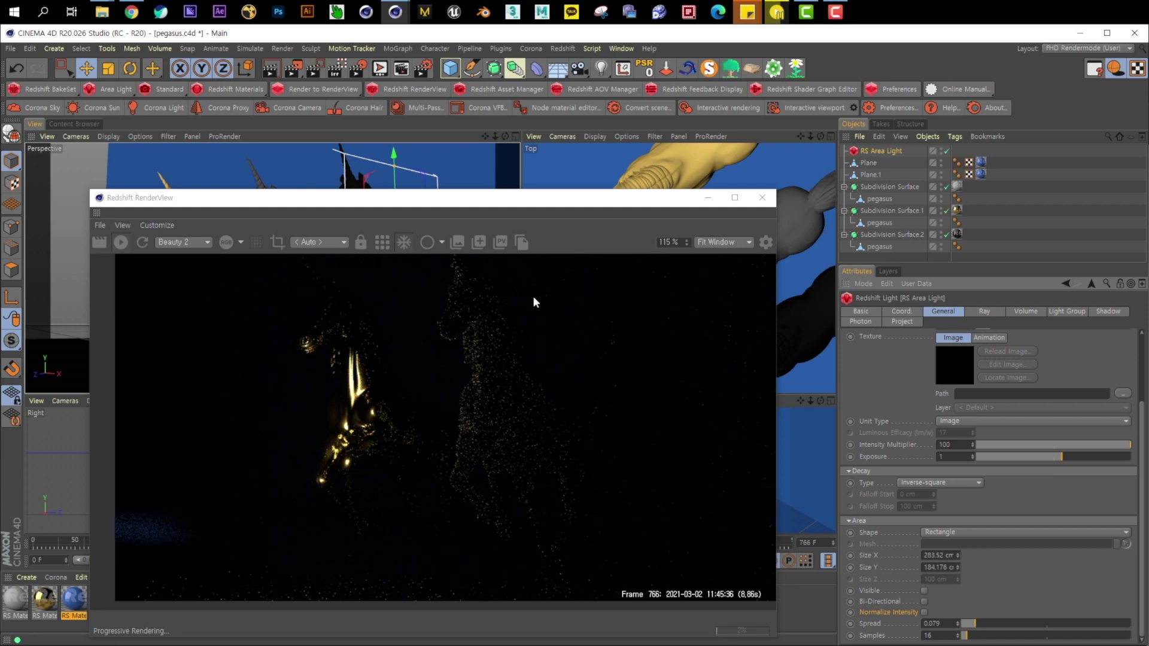
pyautogui.moveTo(995, 622); pyautogui.dragTo(1125, 624)
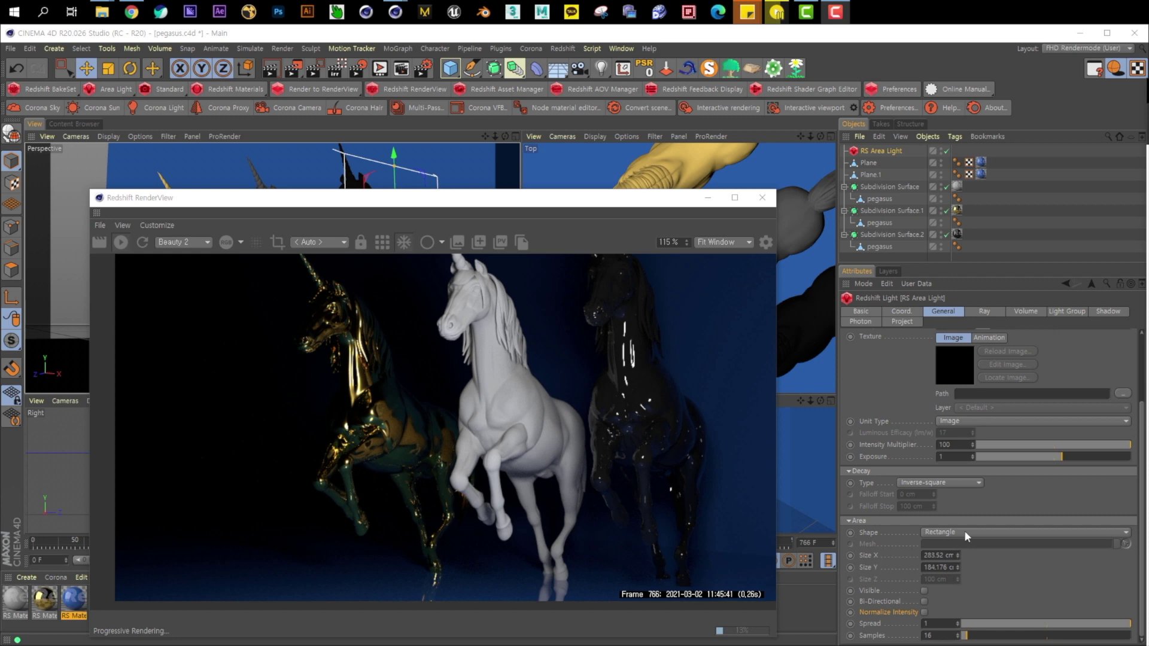
# Step: Test the area light's render noise with 128 Samples, and set Samples back to 16
pyautogui.moveTo(966, 637); pyautogui.dragTo(1004, 639)
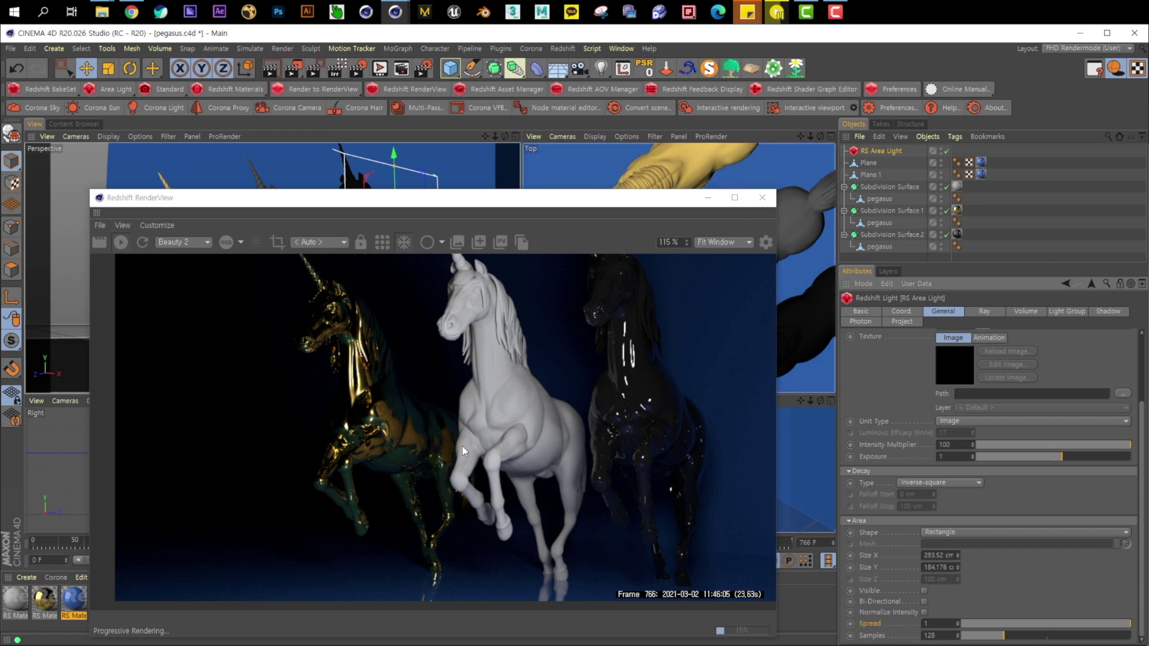
pyautogui.moveTo(938, 635); pyautogui.dragTo(839, 633)
pyautogui.write('16')
pyautogui.press('Return')
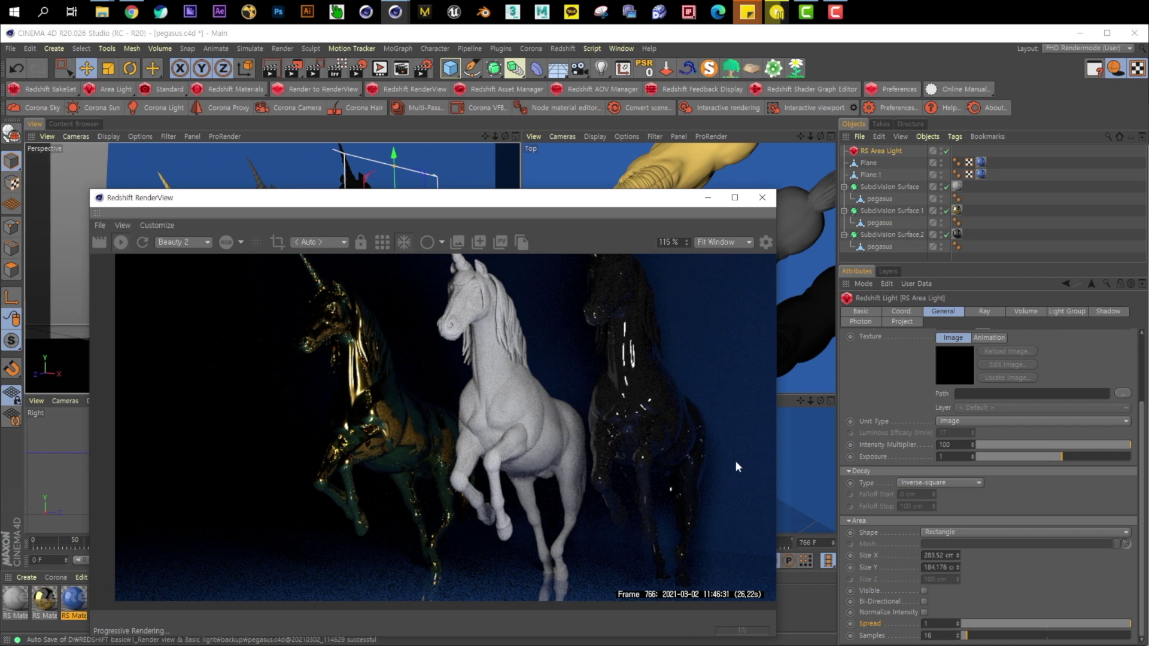
# Step: Change the area light's Shape from Rectangle to Mesh
pyautogui.click(1052, 353)
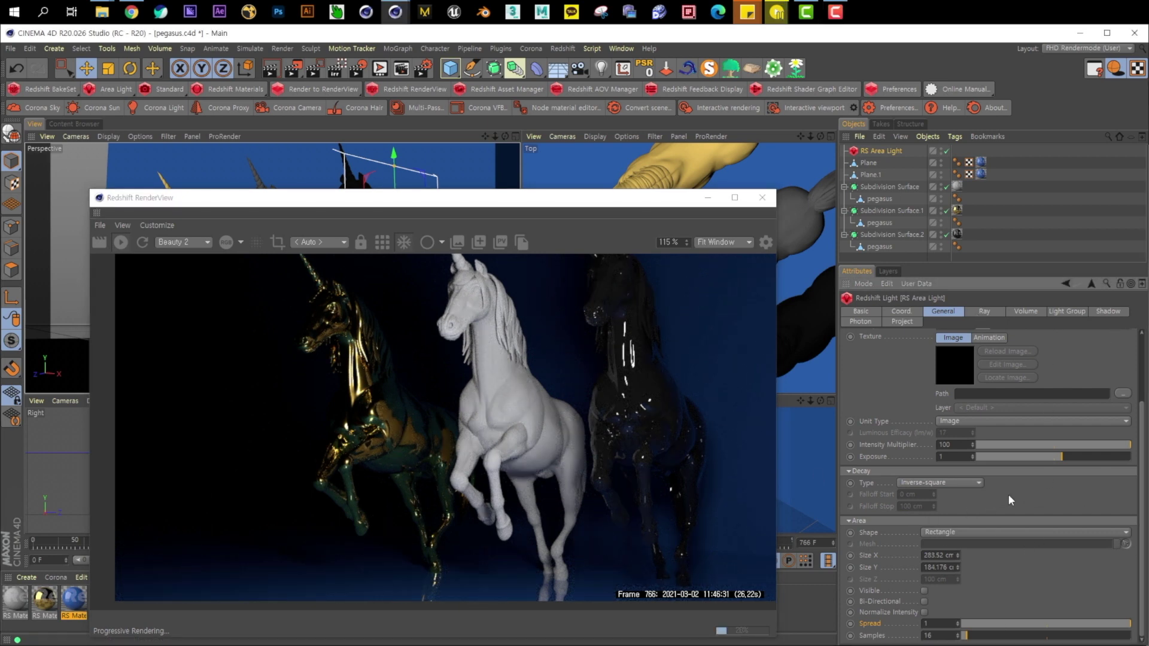
pyautogui.click(946, 527)
pyautogui.click(898, 534)
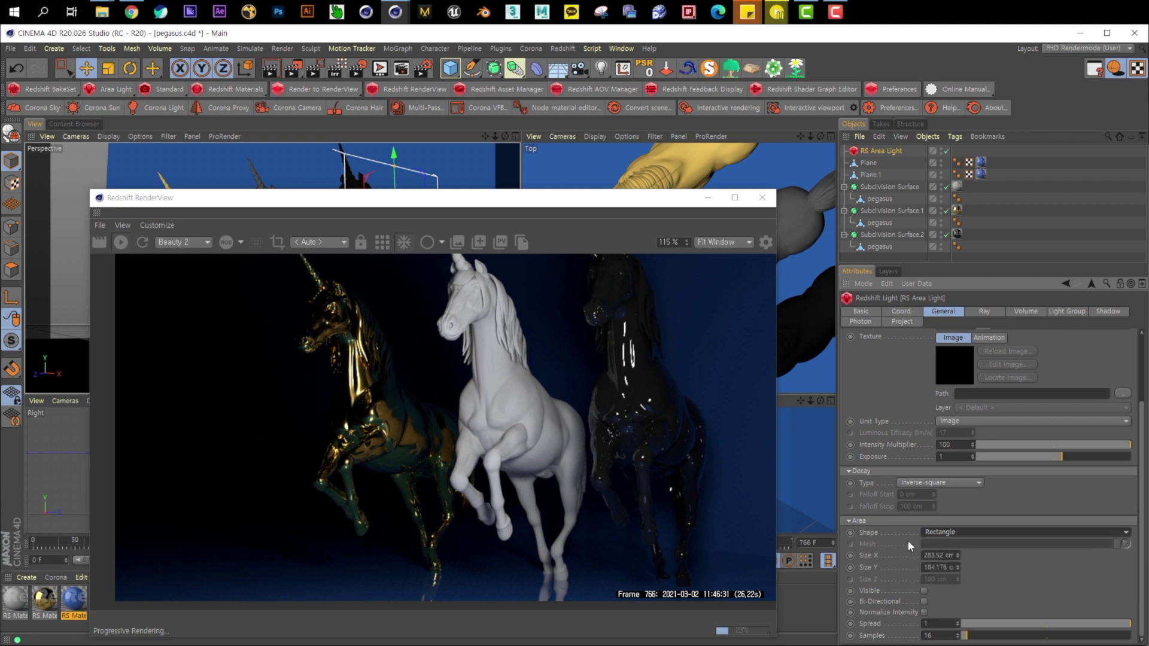
pyautogui.click(958, 536)
pyautogui.click(960, 593)
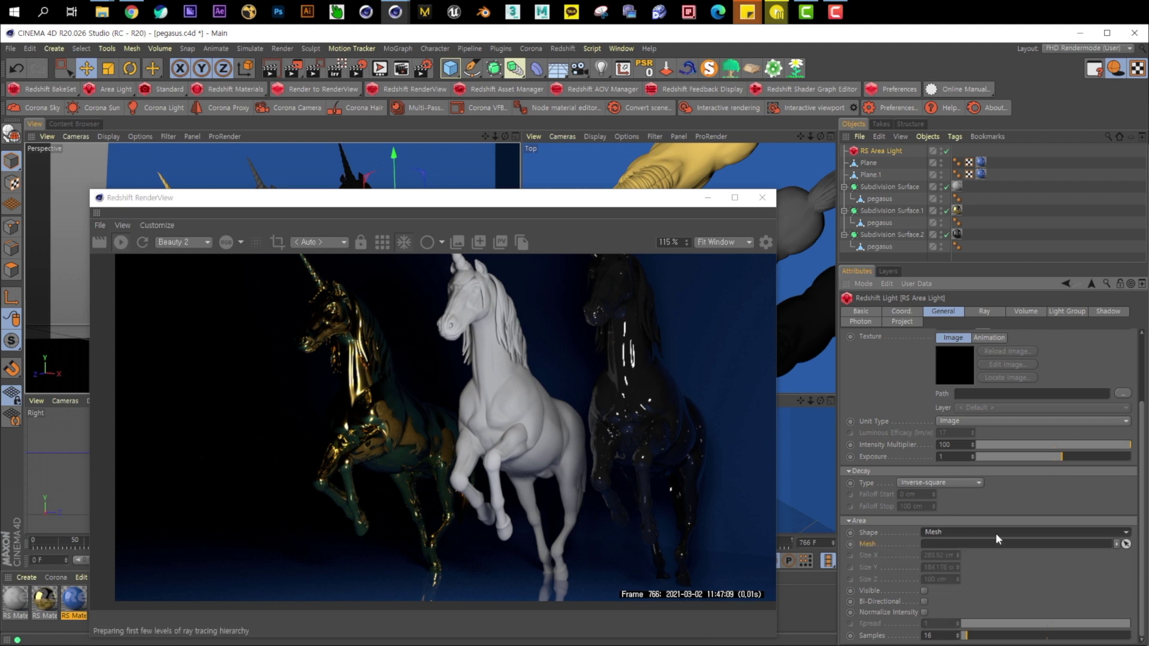
# Step: Add a sphere primitive with a 100 cm radius and place it beside the black unicorn's head
pyautogui.moveTo(441, 200); pyautogui.dragTo(443, 325)
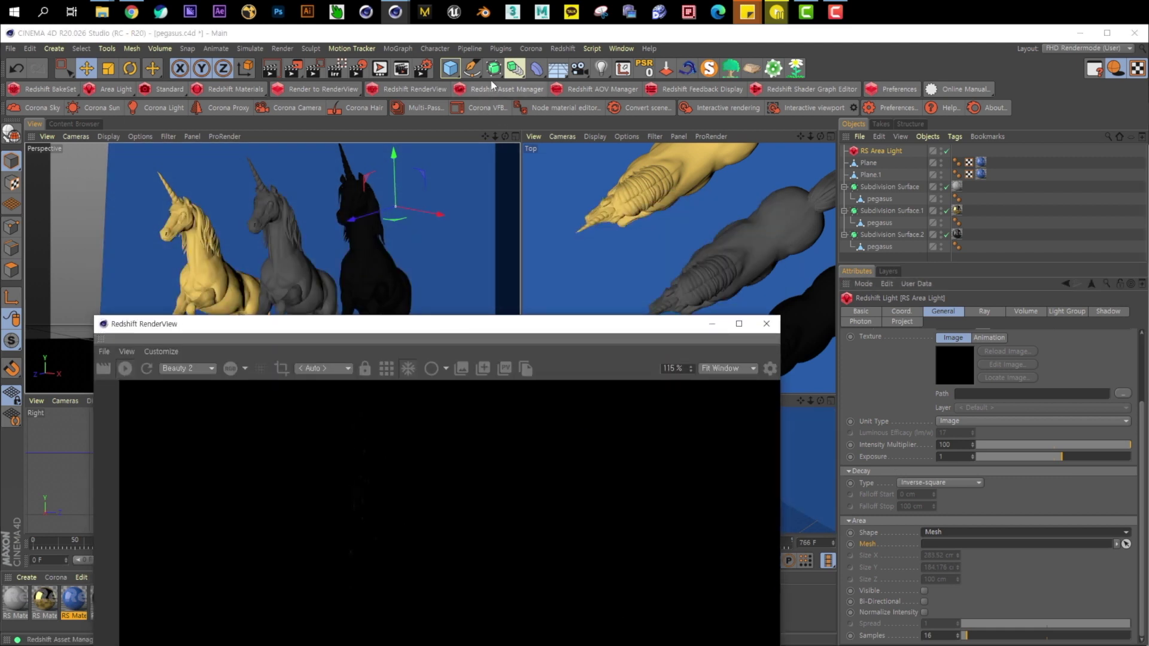
pyautogui.click(449, 68)
pyautogui.click(668, 106)
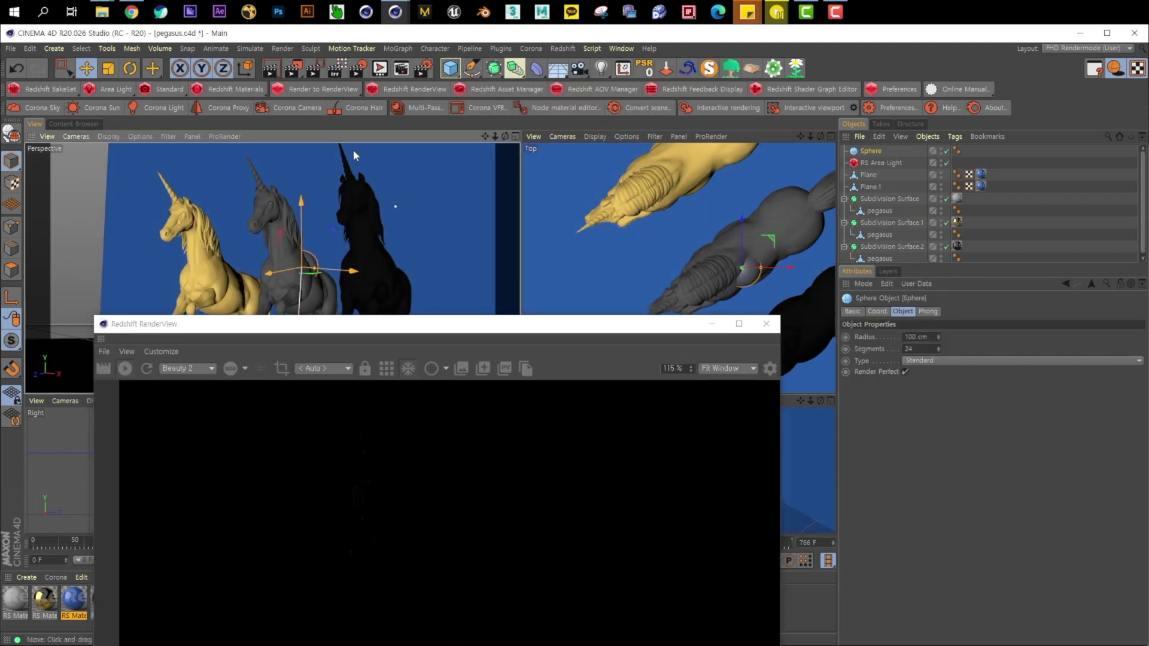
pyautogui.moveTo(277, 242); pyautogui.dragTo(361, 193)
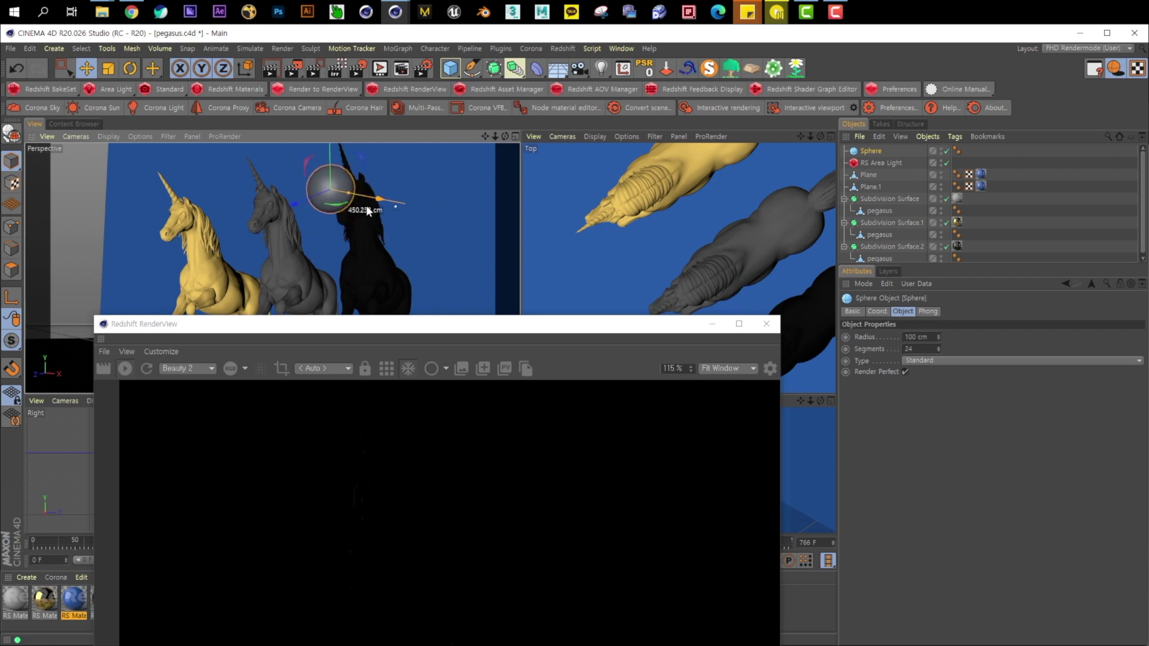
# Step: Add a standard light of type Area, examine its Area Shape options including Object / Spline, and delete the light
pyautogui.click(601, 68)
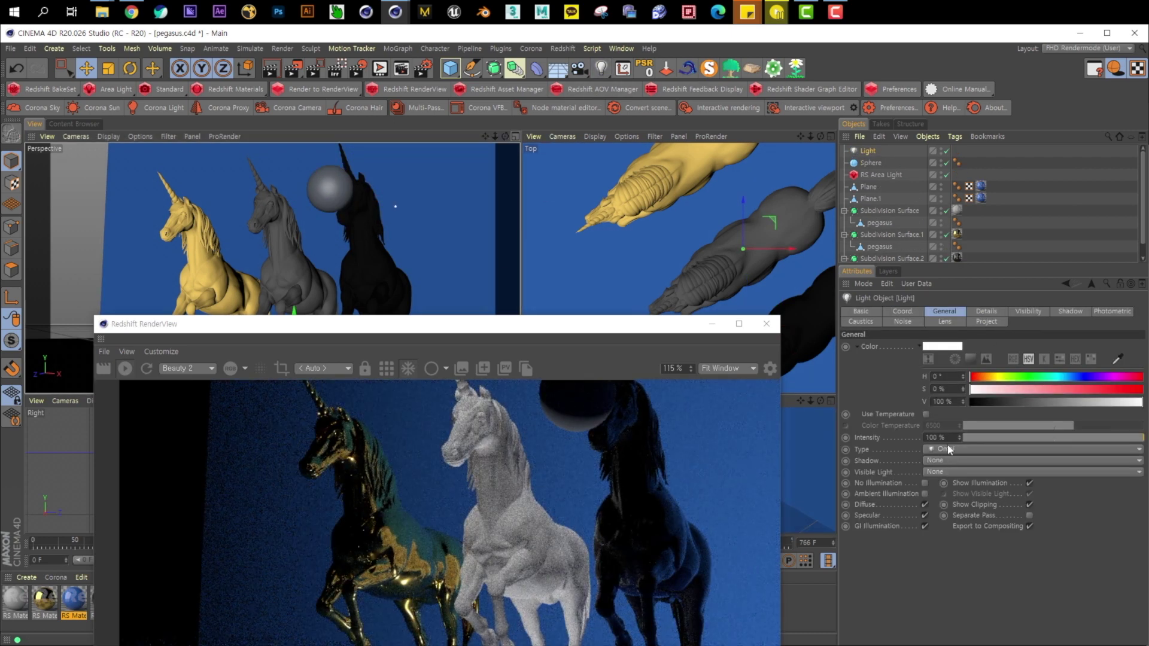
pyautogui.click(960, 449)
pyautogui.click(960, 496)
pyautogui.click(1027, 311)
pyautogui.click(1069, 312)
pyautogui.click(1116, 312)
pyautogui.click(943, 312)
pyautogui.click(978, 311)
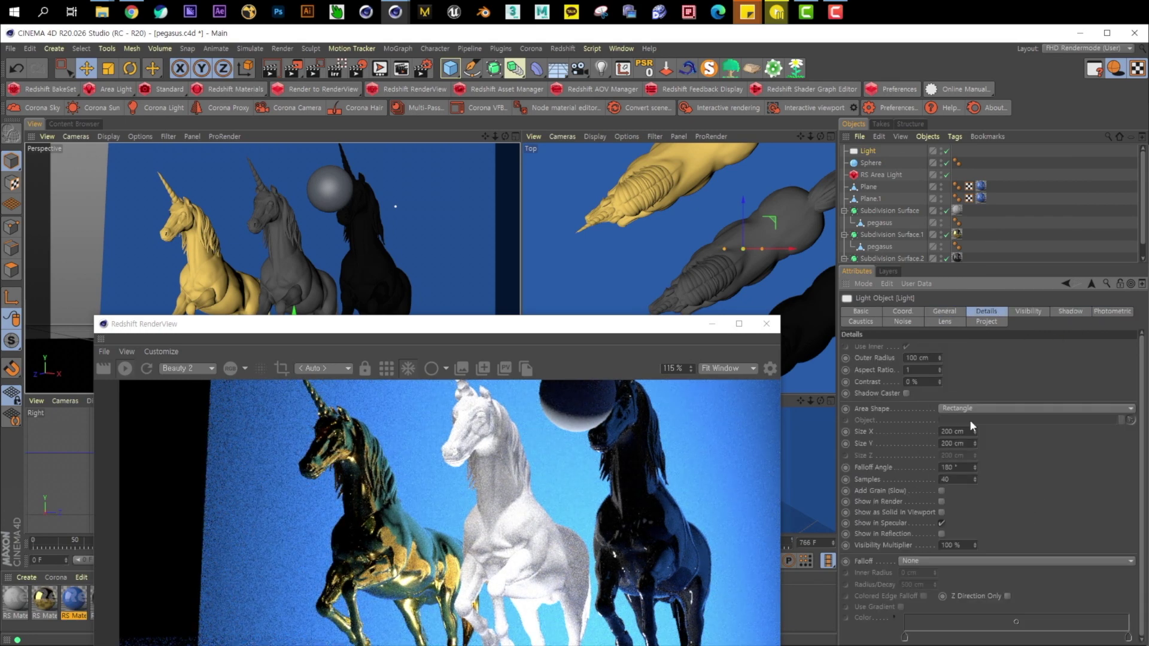
pyautogui.click(962, 408)
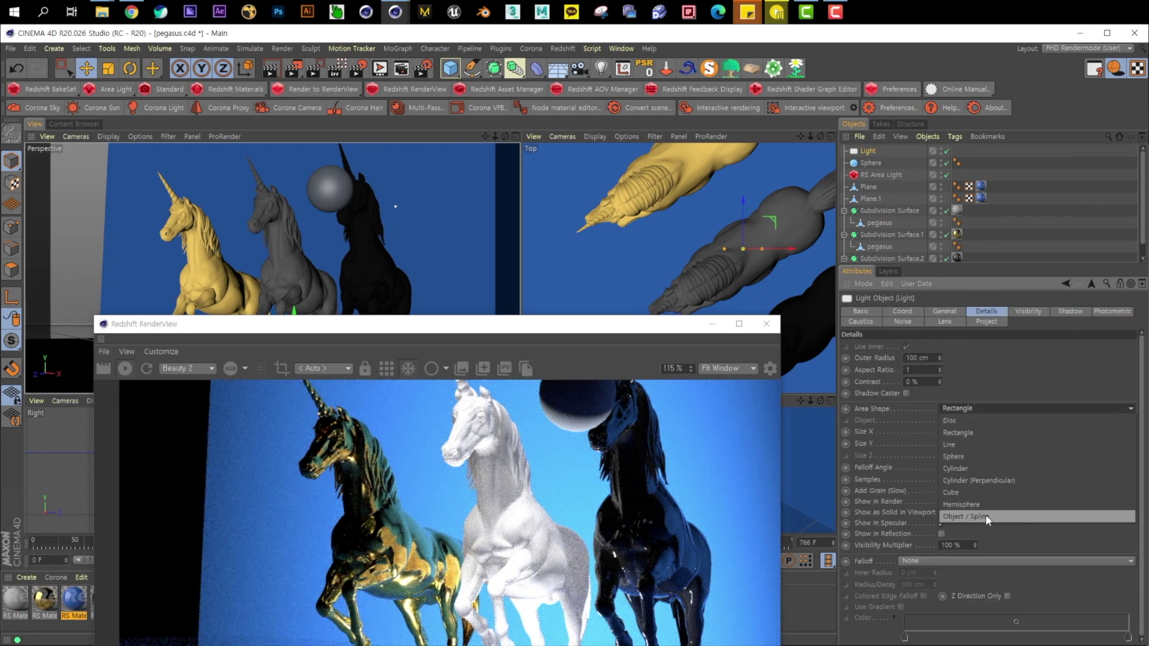
pyautogui.click(888, 453)
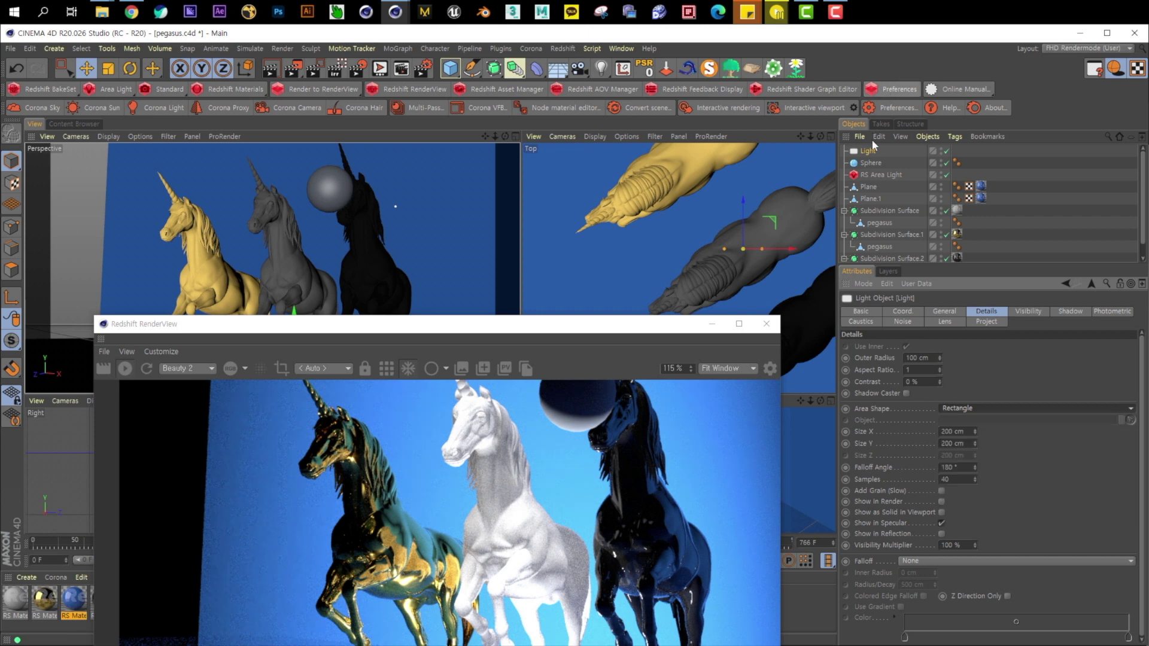
pyautogui.click(866, 154)
pyautogui.press('Delete')
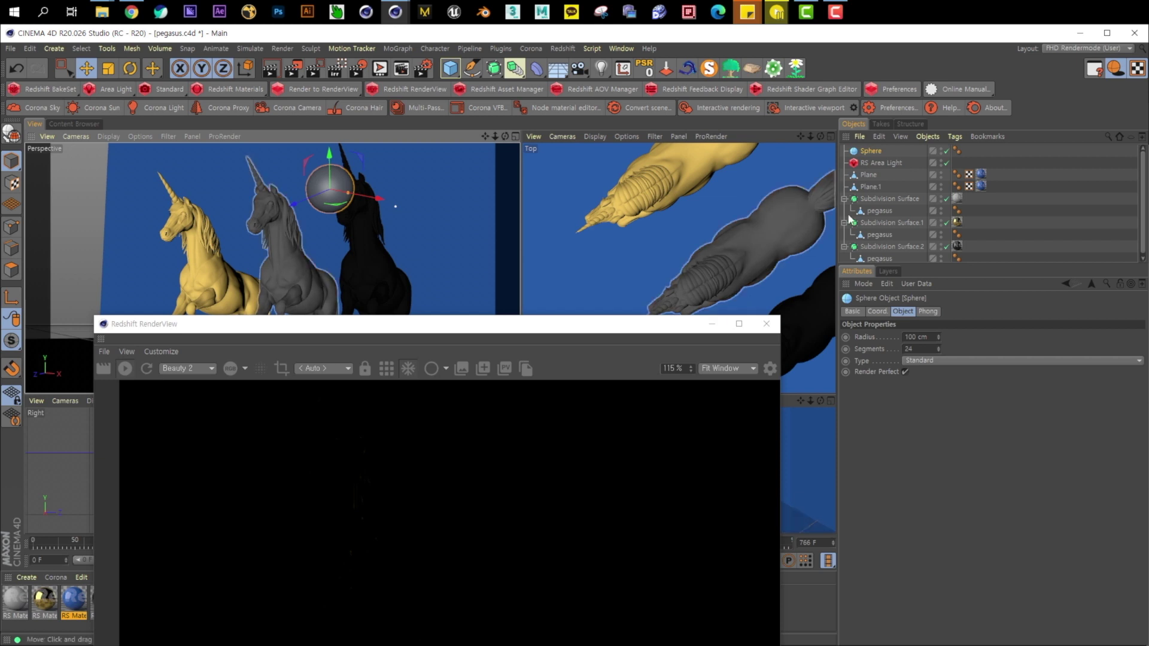
# Step: Try assigning the Redshift area light itself as the source object for its Mesh shape
pyautogui.click(891, 162)
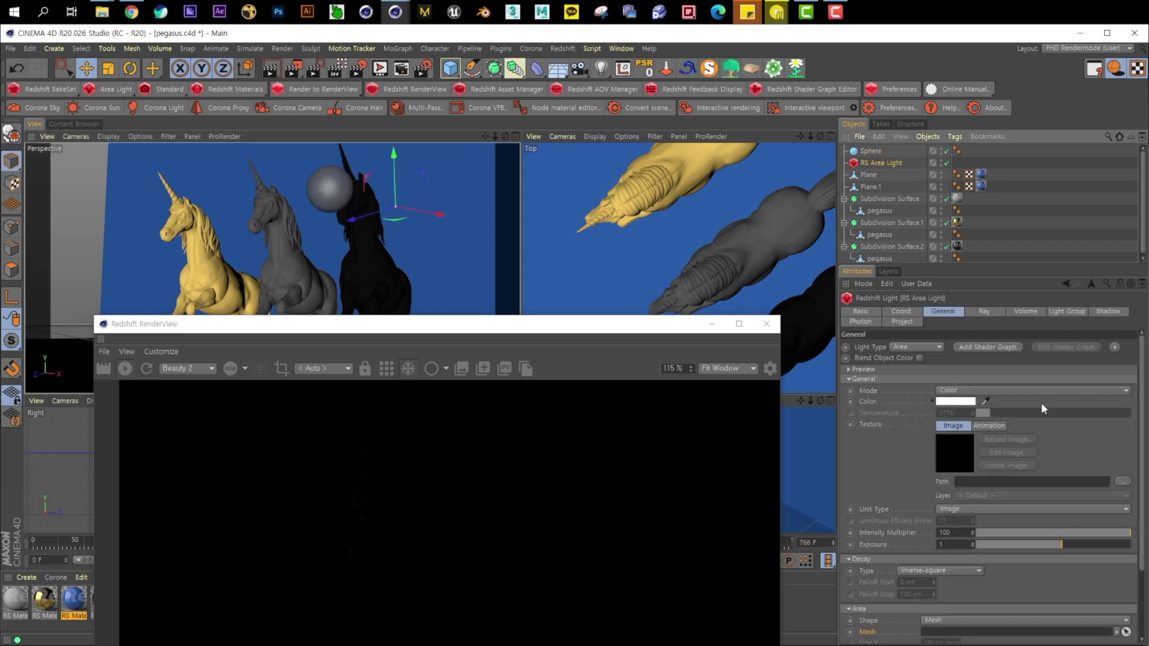
pyautogui.moveTo(636, 324); pyautogui.dragTo(670, 214)
pyautogui.moveTo(889, 163); pyautogui.dragTo(979, 633)
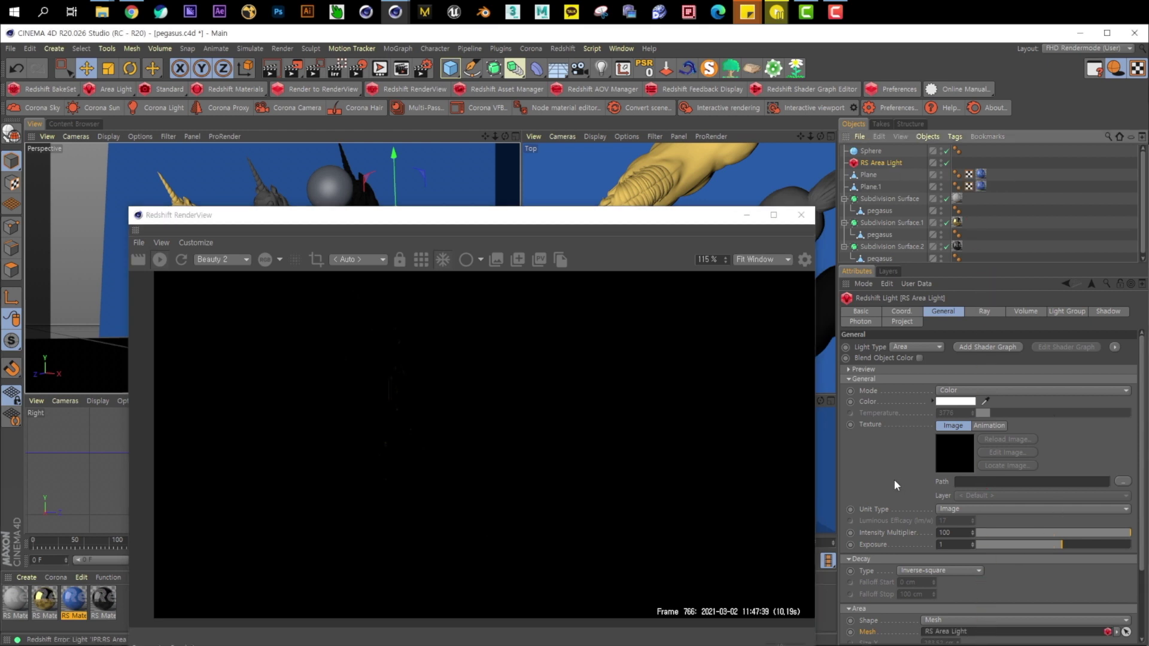
pyautogui.scroll(-3, 894, 480)
pyautogui.scroll(-1, 1024, 598)
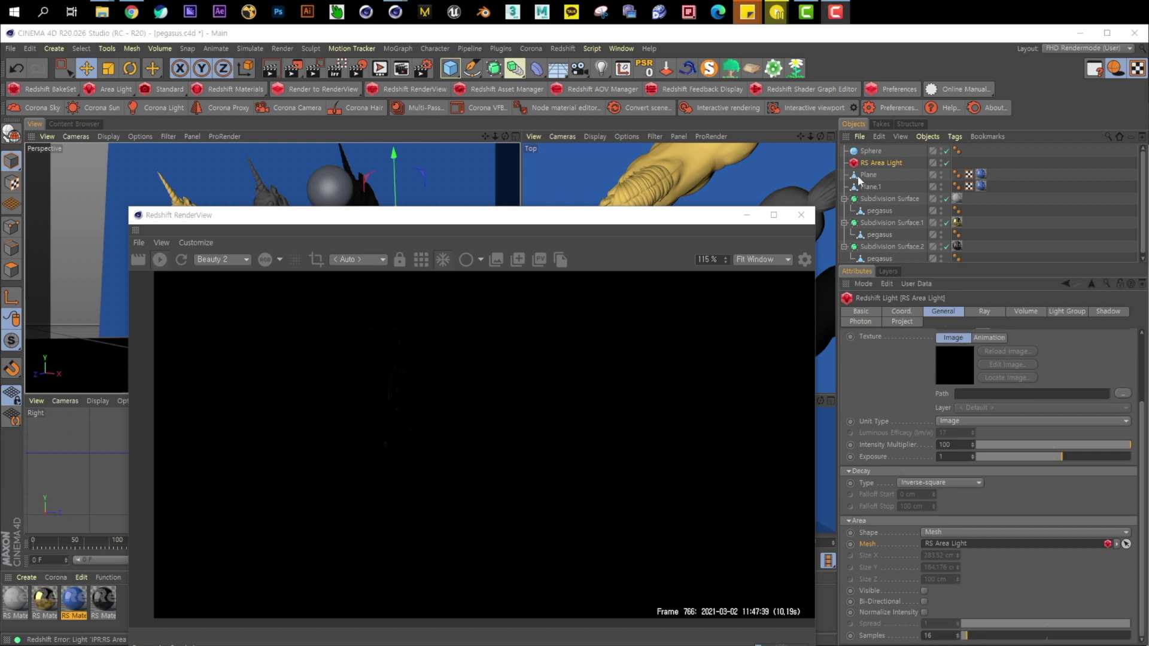
# Step: Make the sphere a child of the RS Area Light and move it onto the light's position
pyautogui.click(873, 151)
pyautogui.moveTo(873, 162); pyautogui.dragTo(885, 172)
pyautogui.moveTo(539, 216); pyautogui.dragTo(494, 296)
pyautogui.moveTo(389, 179); pyautogui.dragTo(462, 199)
pyautogui.moveTo(616, 307); pyautogui.dragTo(586, 270)
# Step: Assign the Sphere as the Mesh object of the RS Area Light
pyautogui.click(881, 150)
pyautogui.scroll(-3, 874, 454)
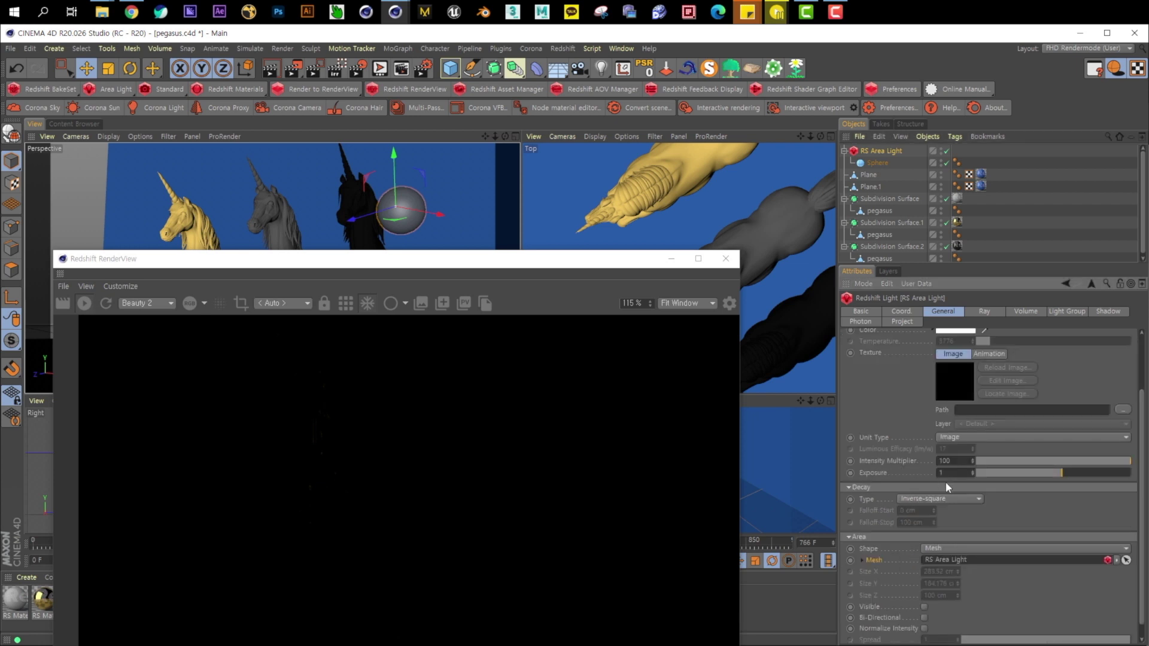
pyautogui.scroll(-1, 873, 563)
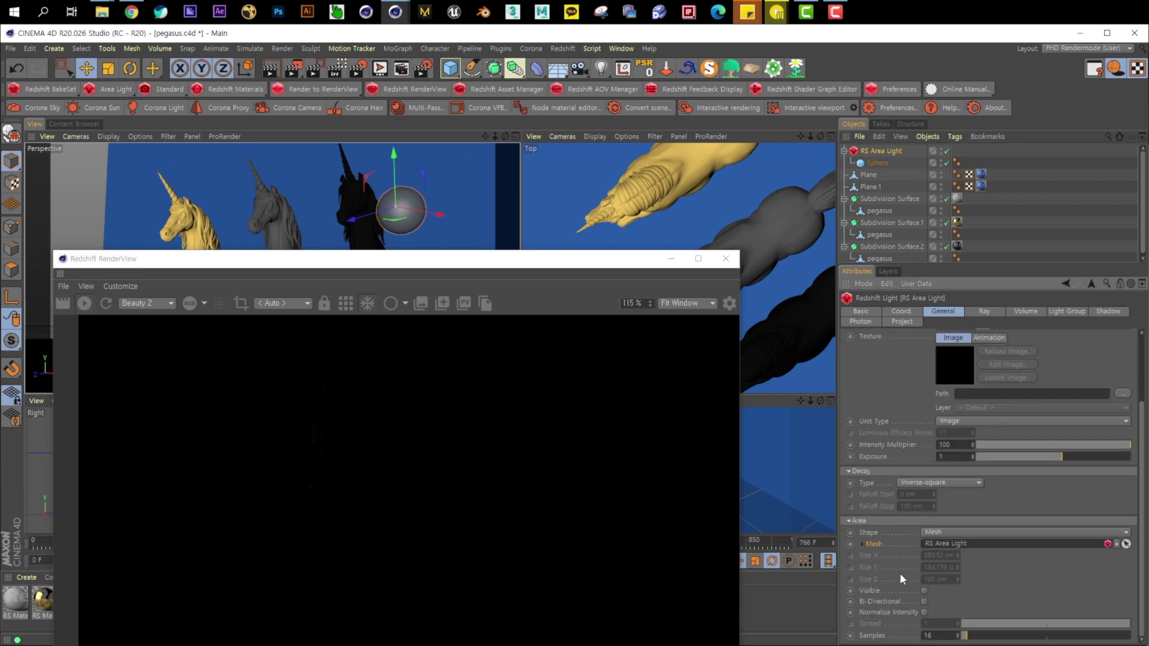
pyautogui.moveTo(973, 526); pyautogui.dragTo(963, 543)
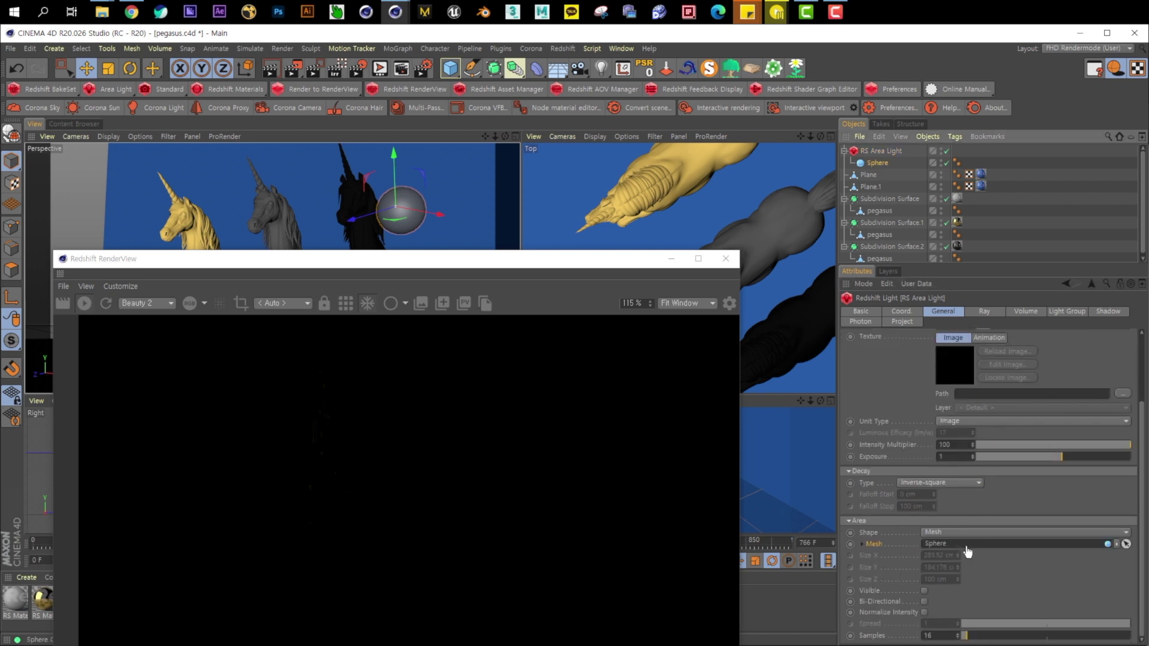
# Step: Move the area light so its sphere sits between the grey and black unicorns, and enable Visible
pyautogui.moveTo(532, 259); pyautogui.dragTo(598, 249)
pyautogui.moveTo(453, 191); pyautogui.dragTo(99, 187)
pyautogui.moveTo(201, 204); pyautogui.dragTo(278, 207)
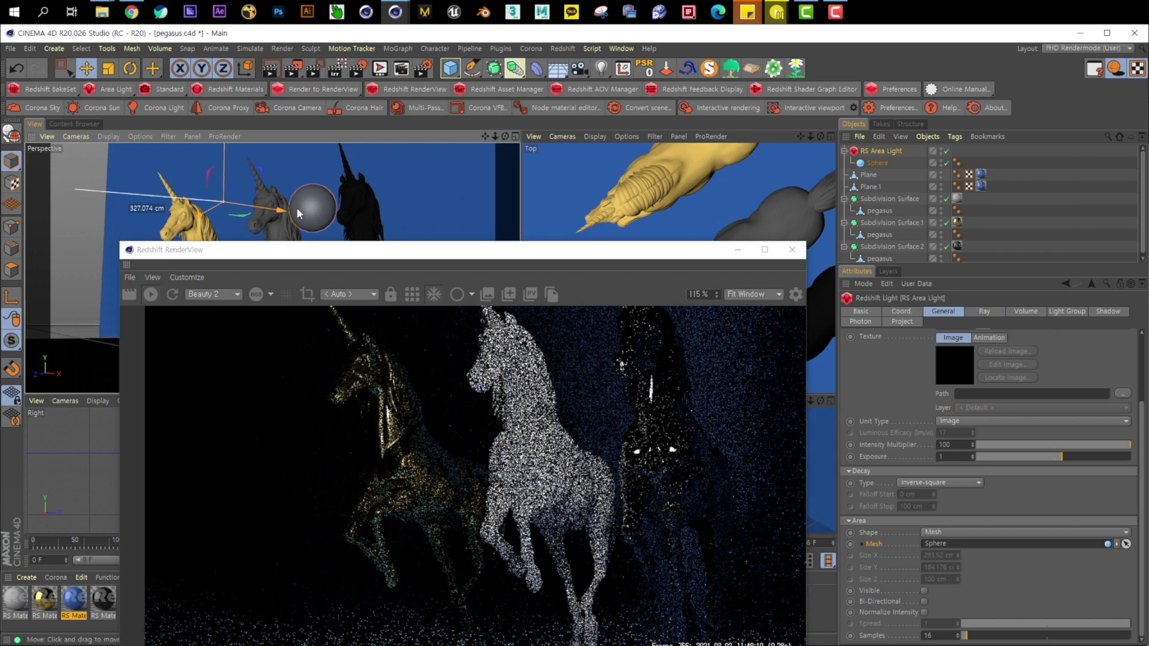
pyautogui.click(924, 590)
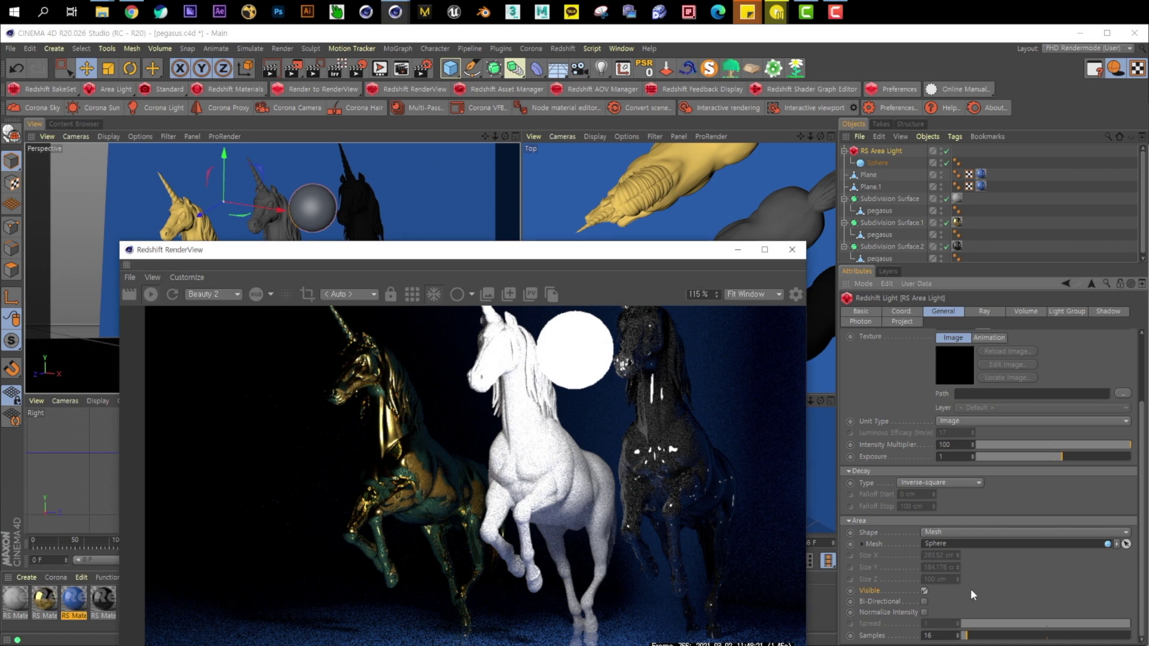
# Step: Set the area light's Shape back to Rectangle and delete the sphere
pyautogui.click(1000, 531)
pyautogui.click(992, 550)
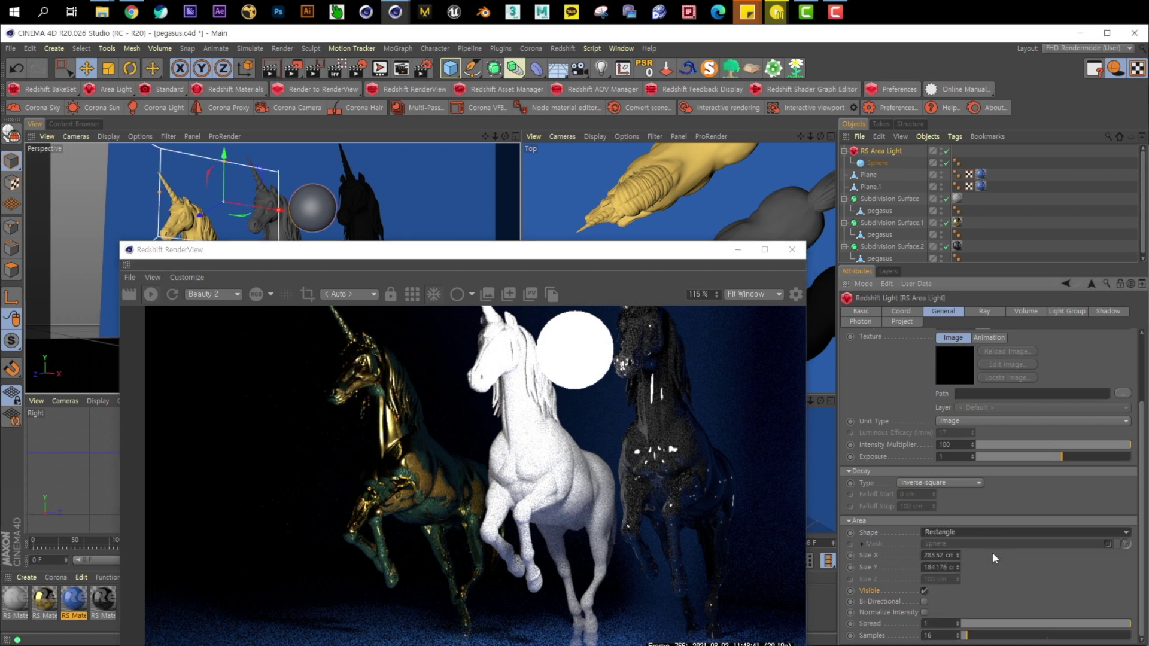
pyautogui.click(321, 207)
pyautogui.press('Delete')
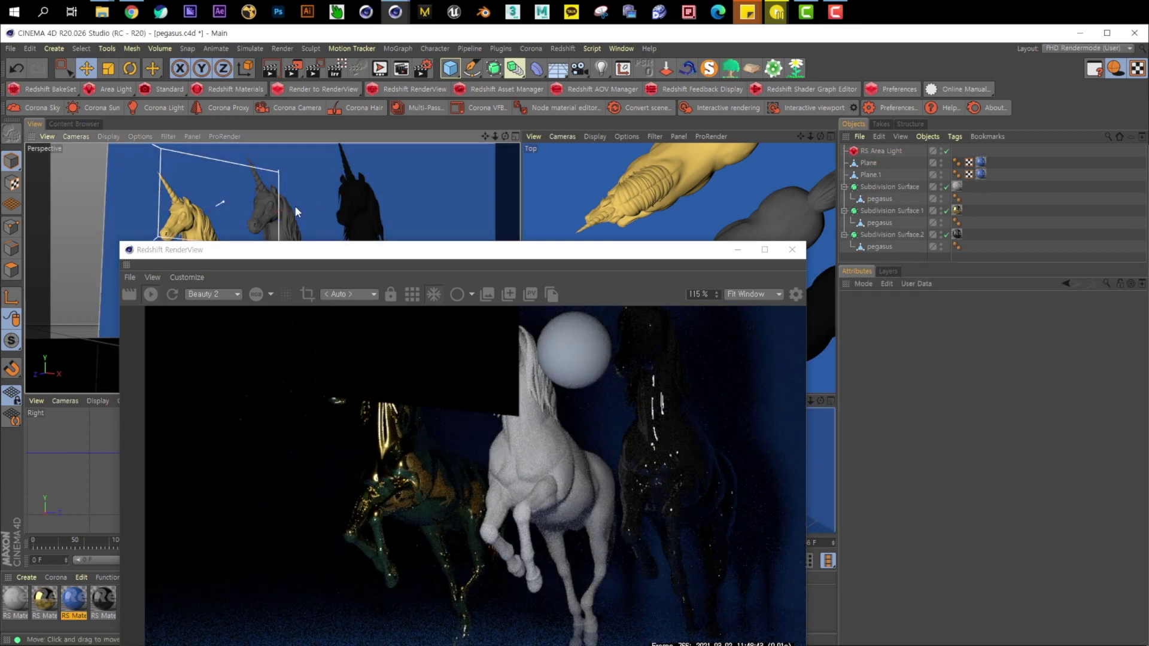
pyautogui.click(277, 174)
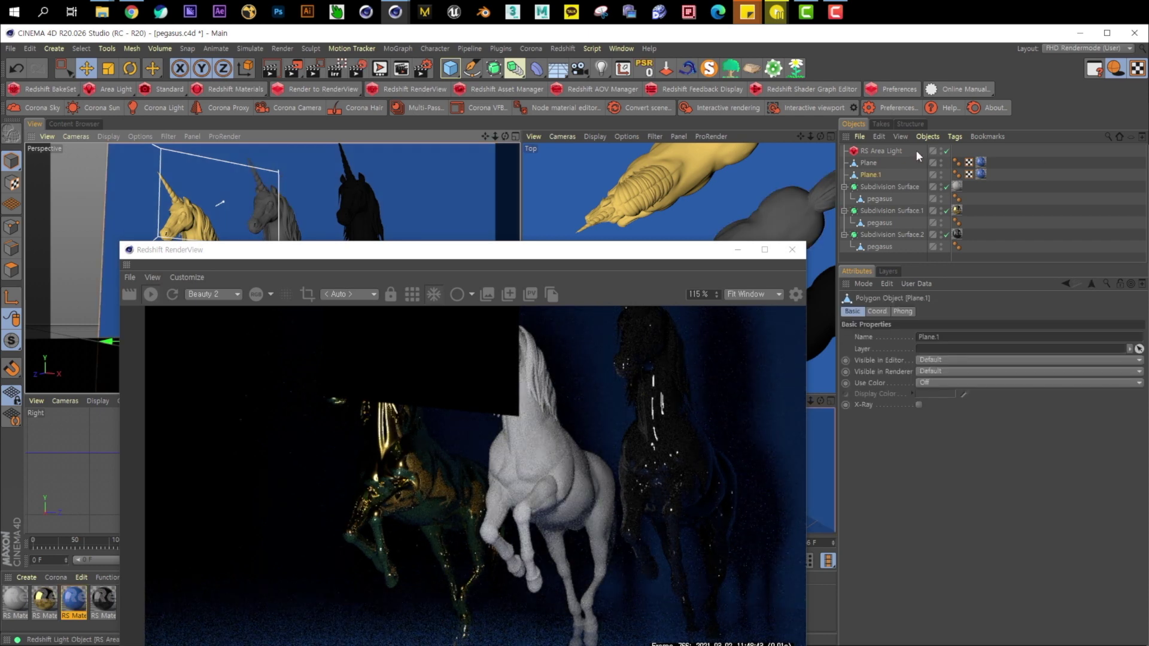
# Step: Move the RS Area Light across the scene to beside the black unicorn and review its General settings
pyautogui.moveTo(196, 217); pyautogui.dragTo(389, 208)
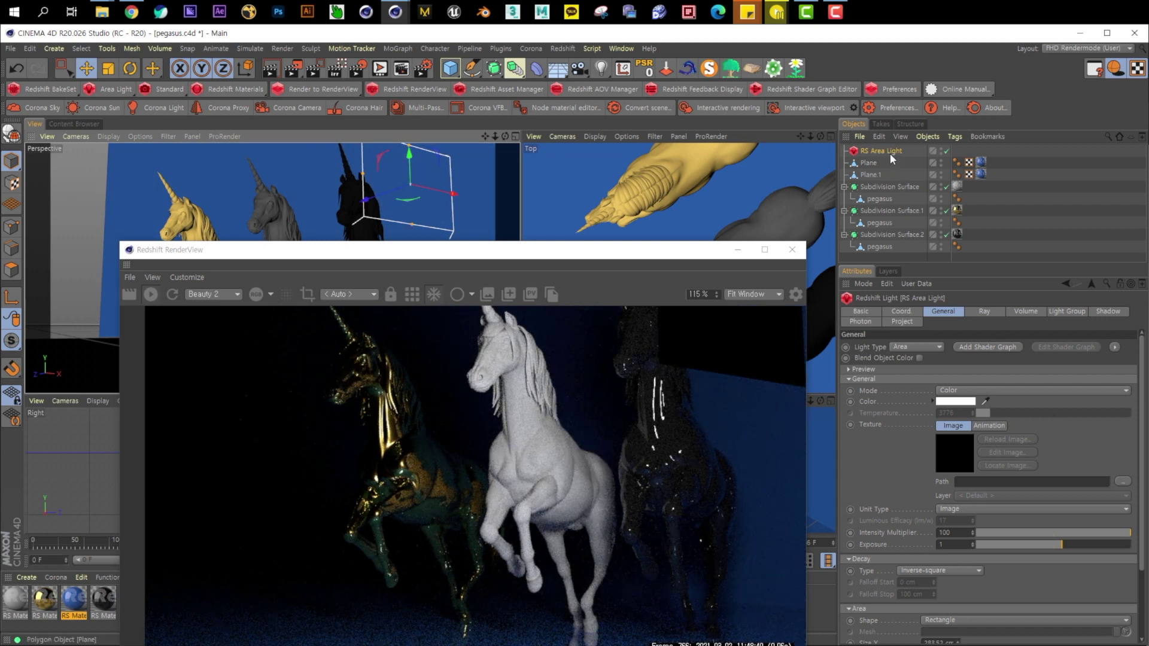
pyautogui.scroll(-3, 913, 569)
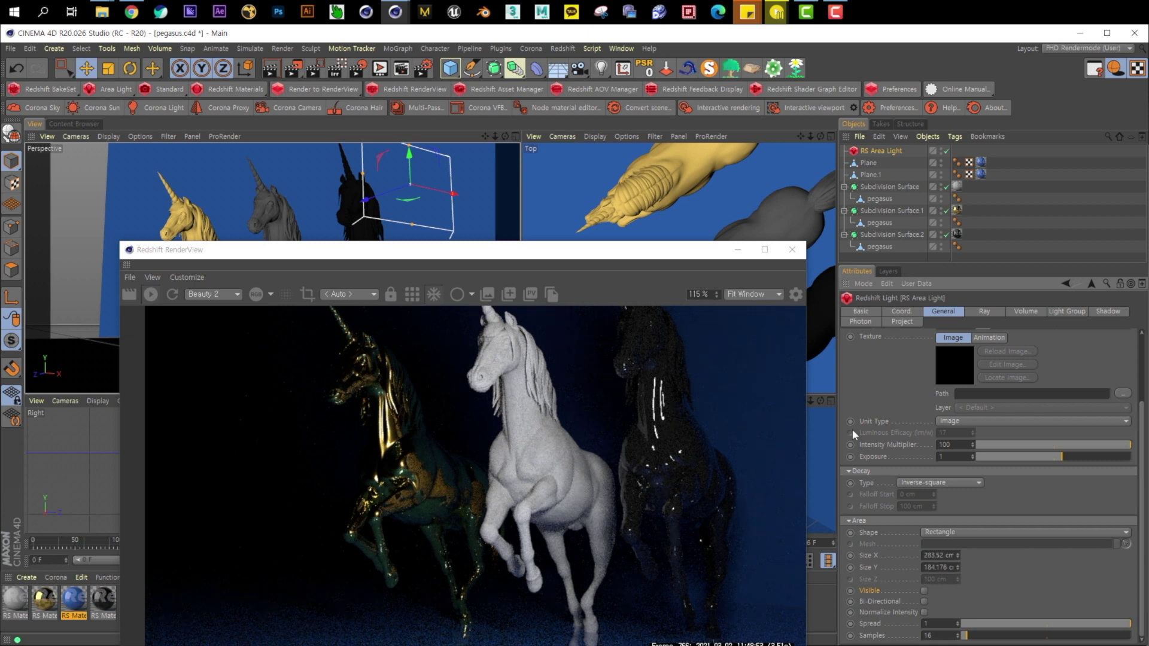
pyautogui.scroll(3, 868, 426)
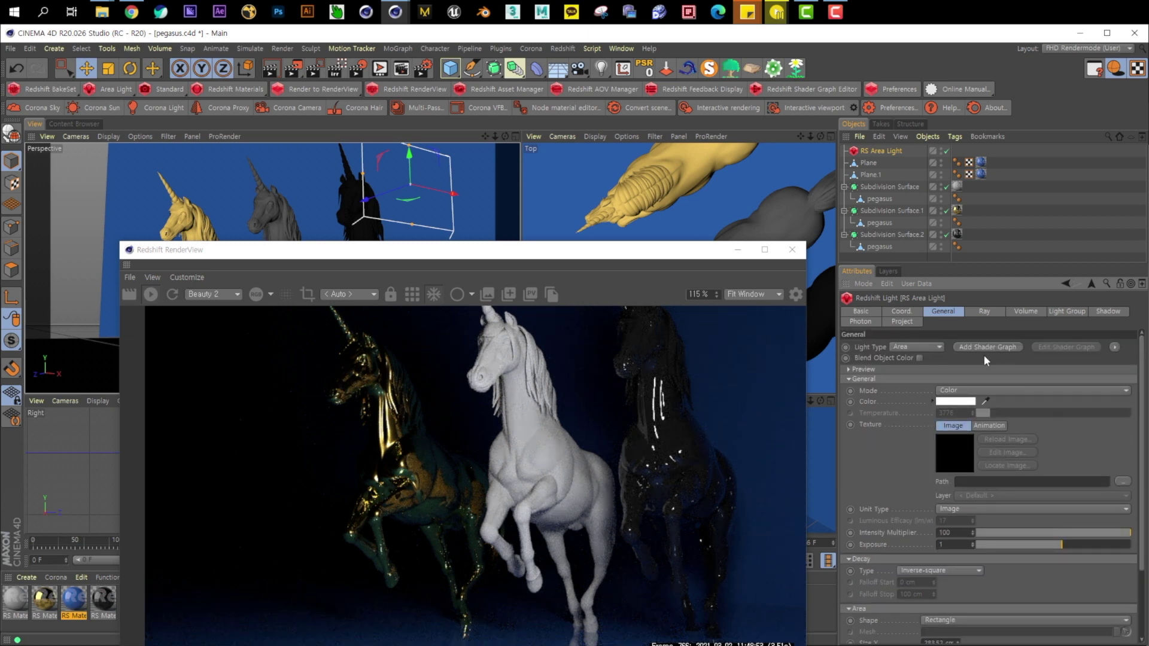
# Step: Add a shader graph to the RS Area Light and open the RS Area Light Material in the shader graph editor
pyautogui.click(1015, 351)
pyautogui.moveTo(689, 260); pyautogui.dragTo(627, 210)
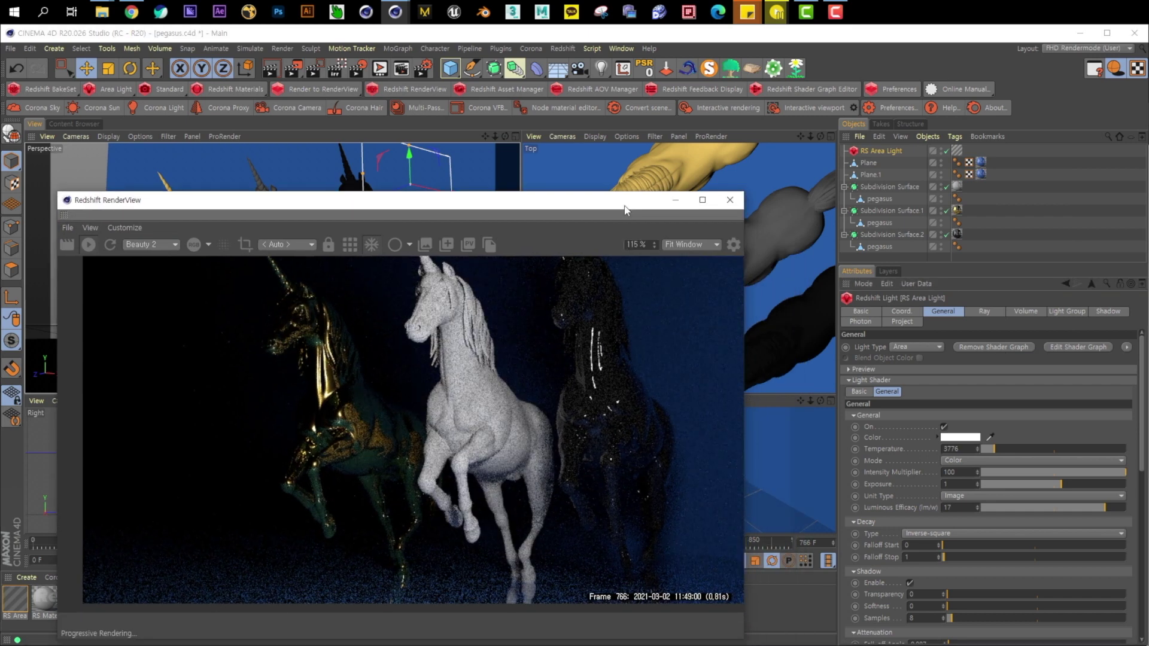
pyautogui.click(957, 151)
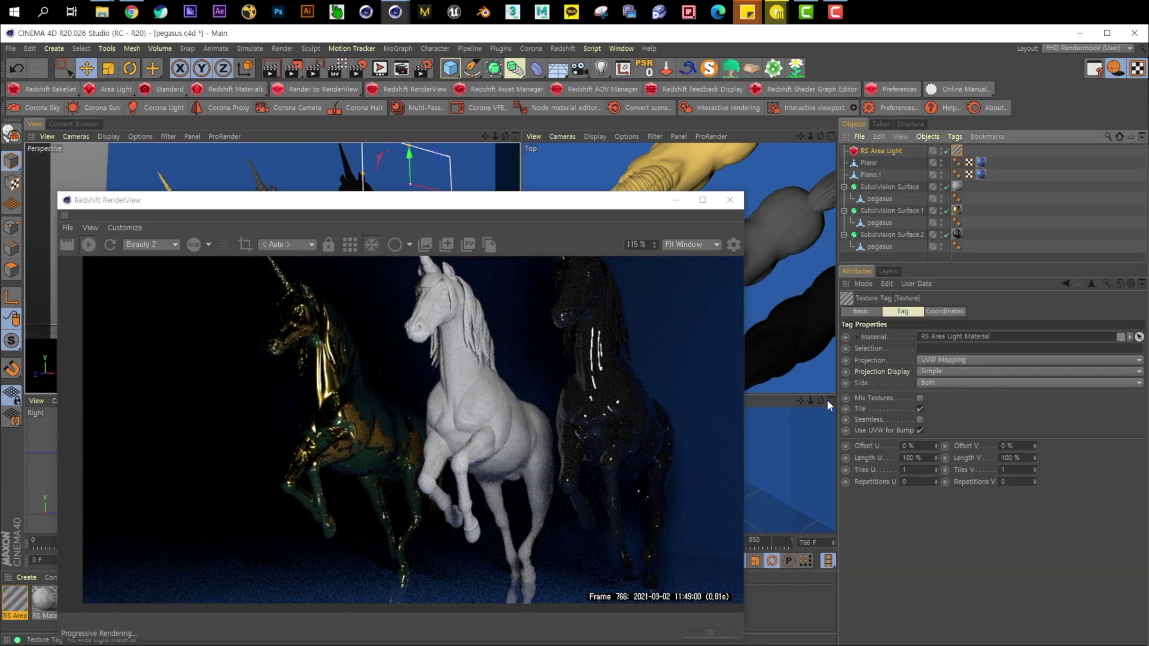
pyautogui.moveTo(536, 200); pyautogui.dragTo(889, 142)
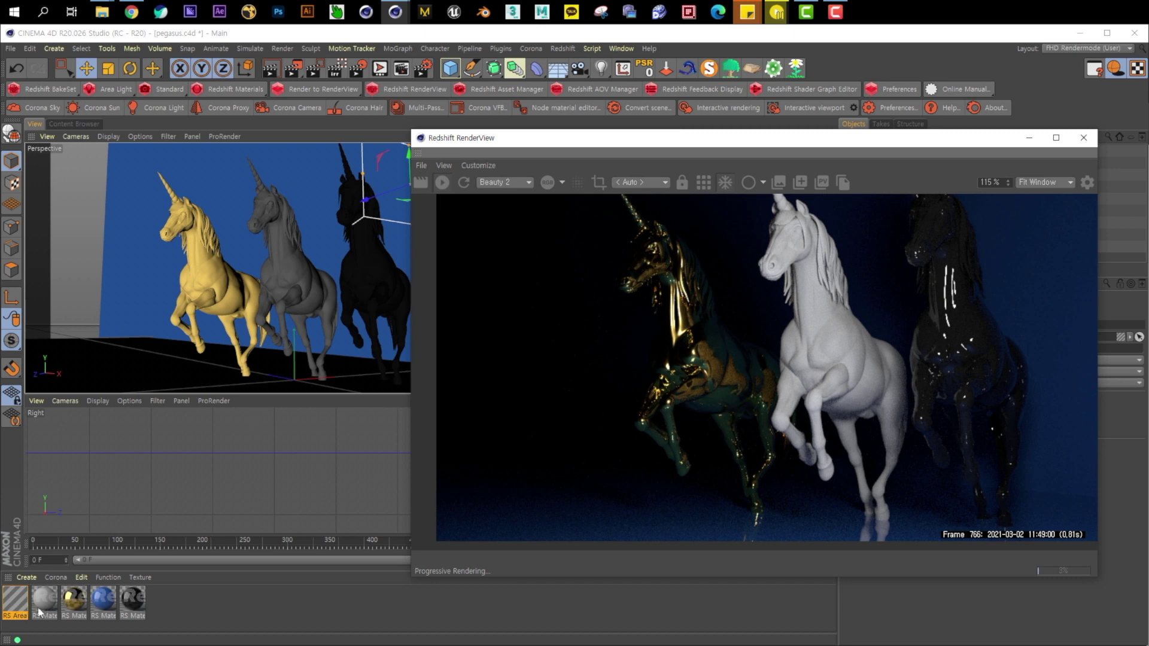
pyautogui.doubleClick(18, 606)
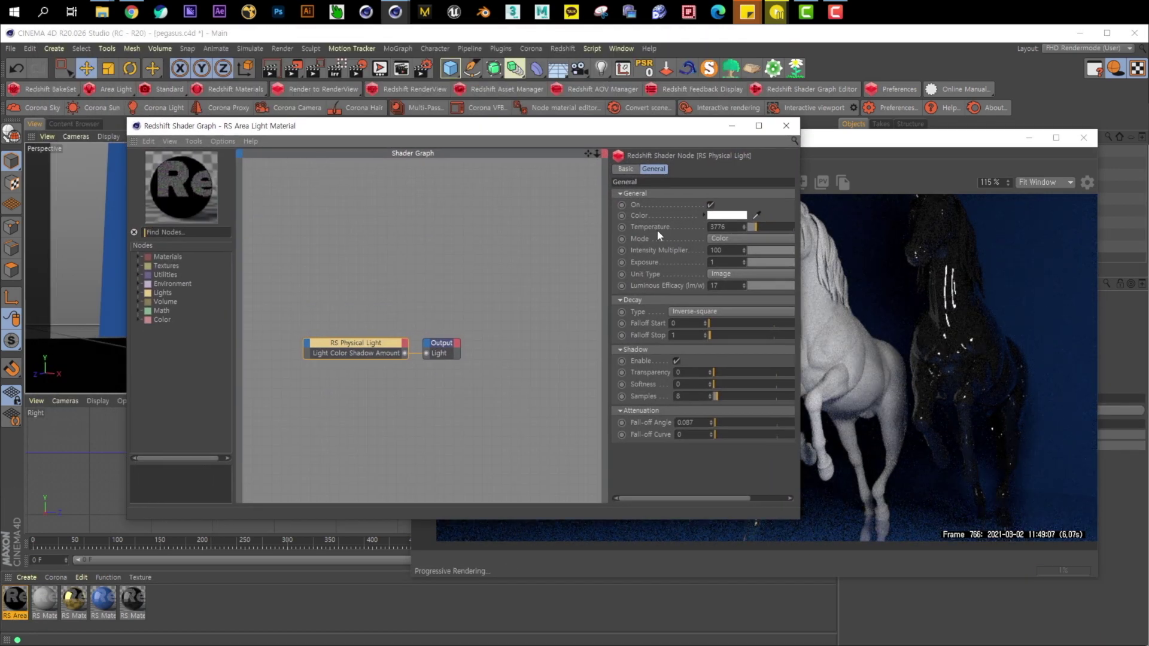
# Step: Examine the RS Physical Light node's settings and Mode options alongside the RS Area Light's own attributes
pyautogui.click(724, 239)
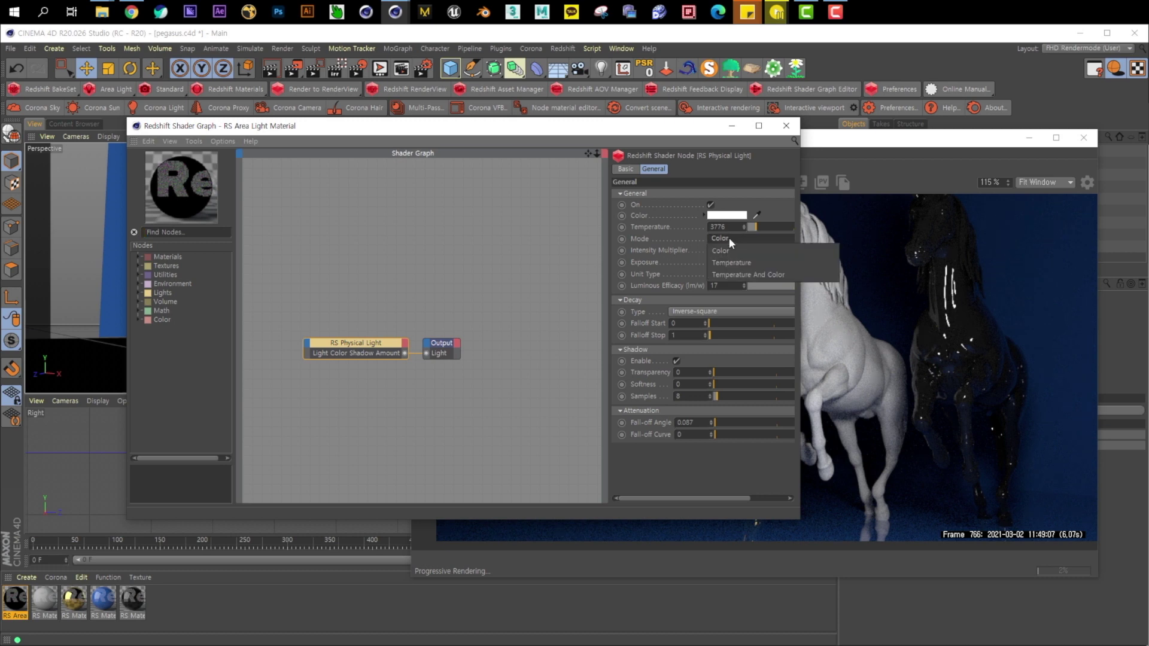
pyautogui.click(663, 264)
pyautogui.click(876, 139)
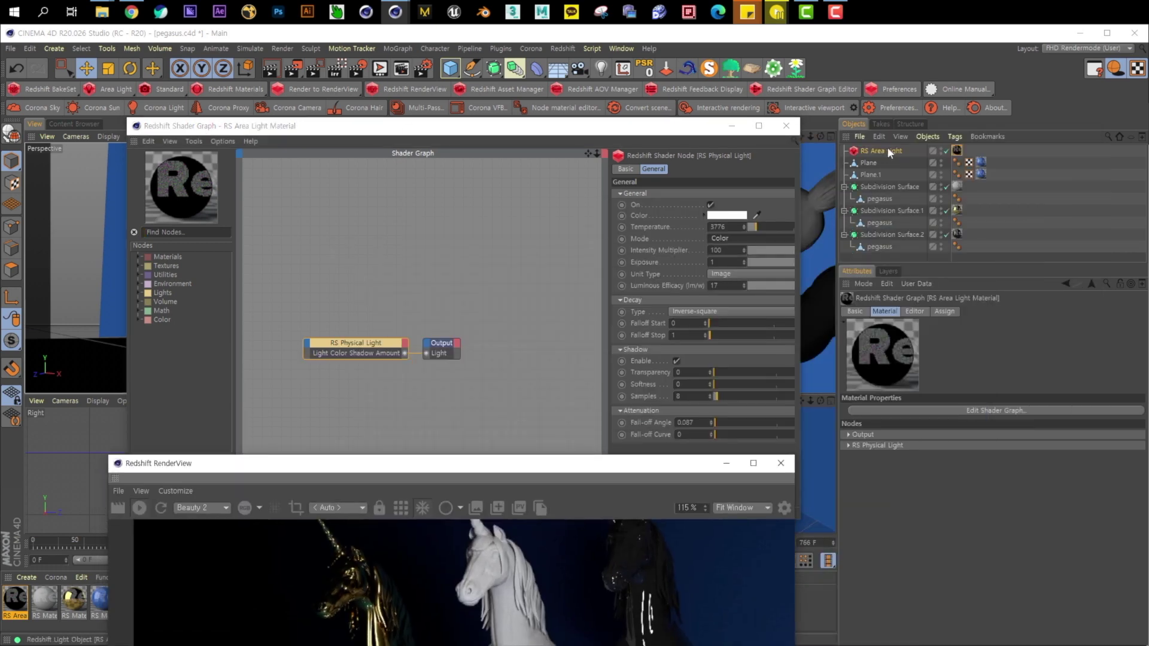
pyautogui.click(888, 151)
pyautogui.click(329, 303)
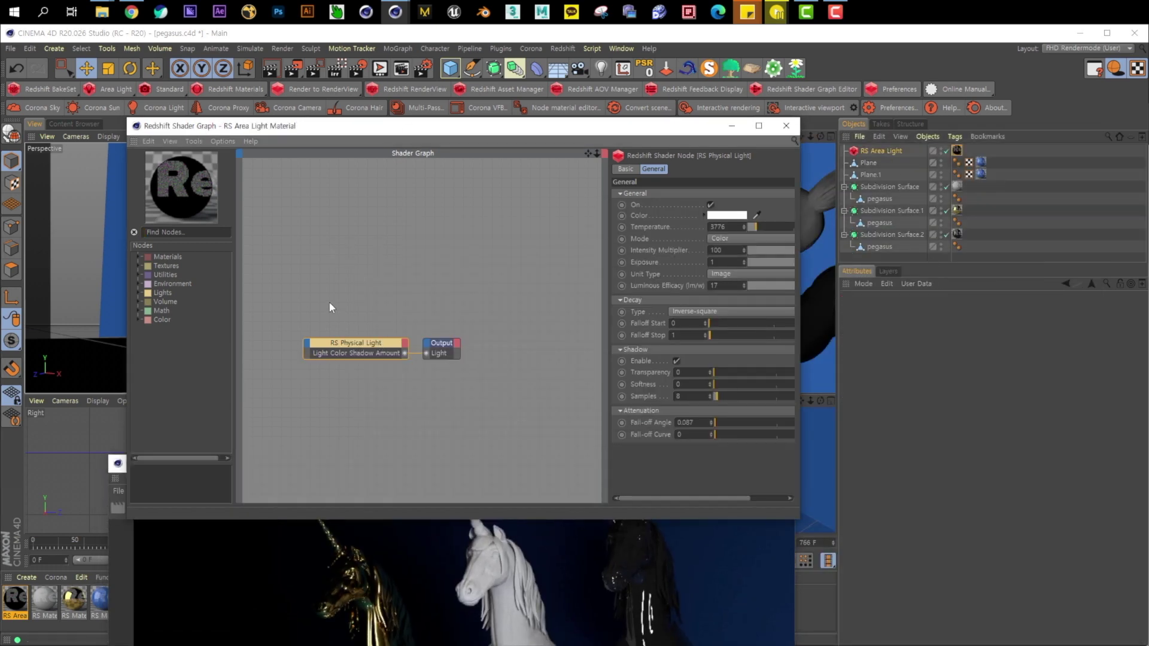
pyautogui.moveTo(454, 397); pyautogui.dragTo(317, 326)
pyautogui.click(464, 525)
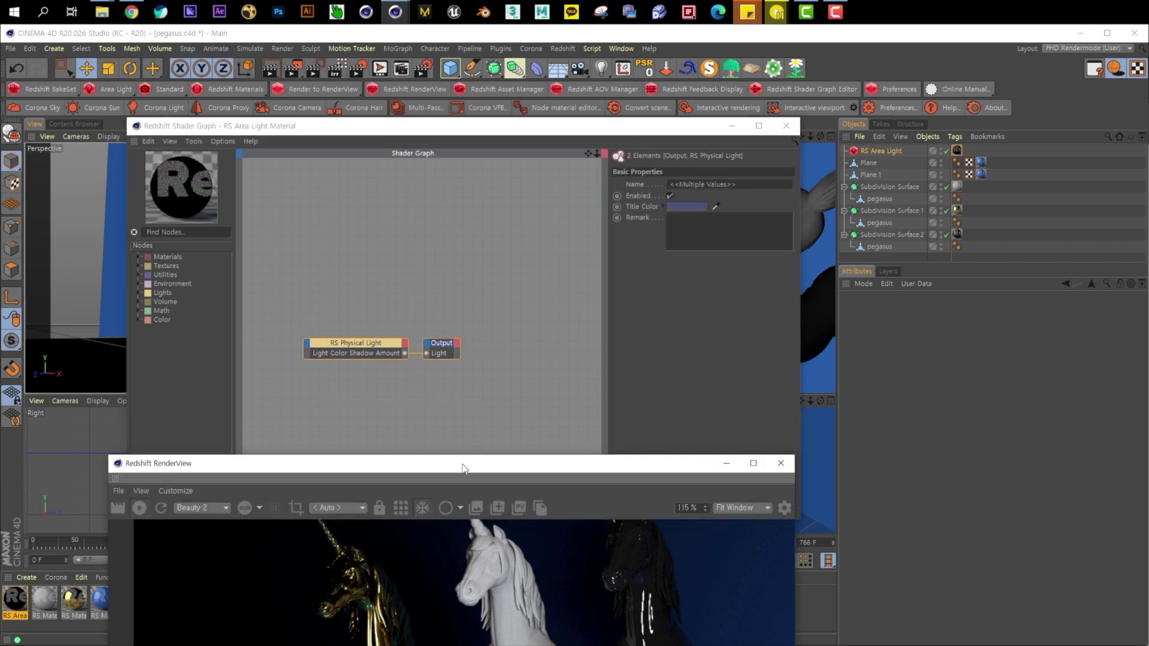
pyautogui.moveTo(468, 467); pyautogui.dragTo(460, 317)
pyautogui.click(515, 174)
pyautogui.moveTo(522, 129); pyautogui.dragTo(520, 77)
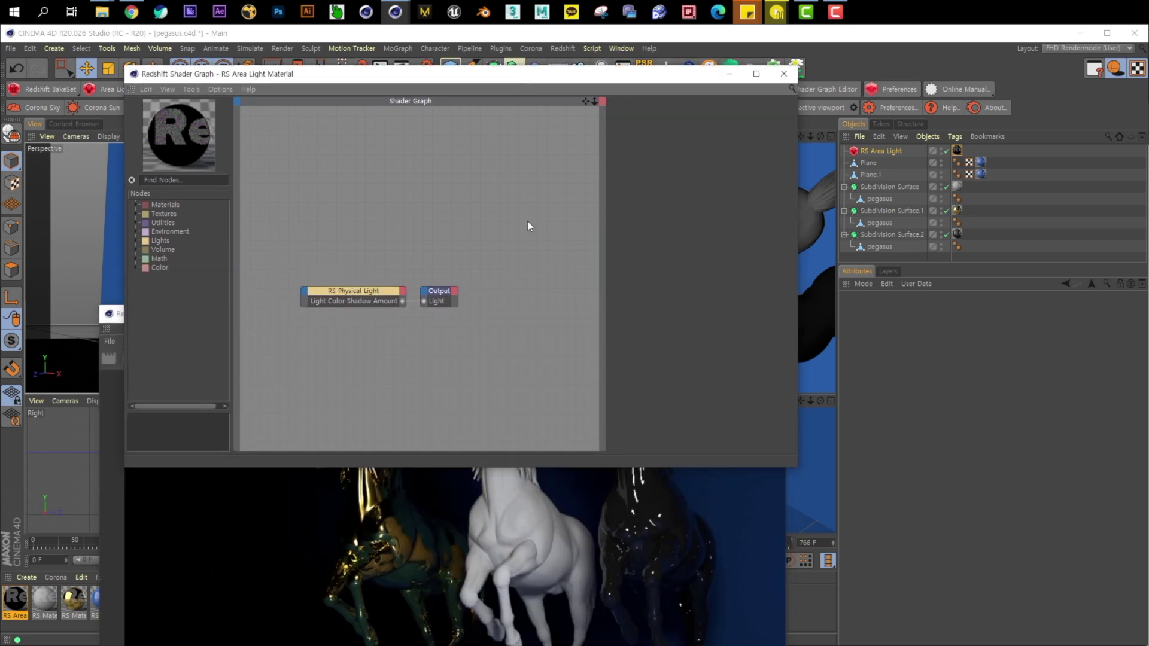
pyautogui.click(366, 300)
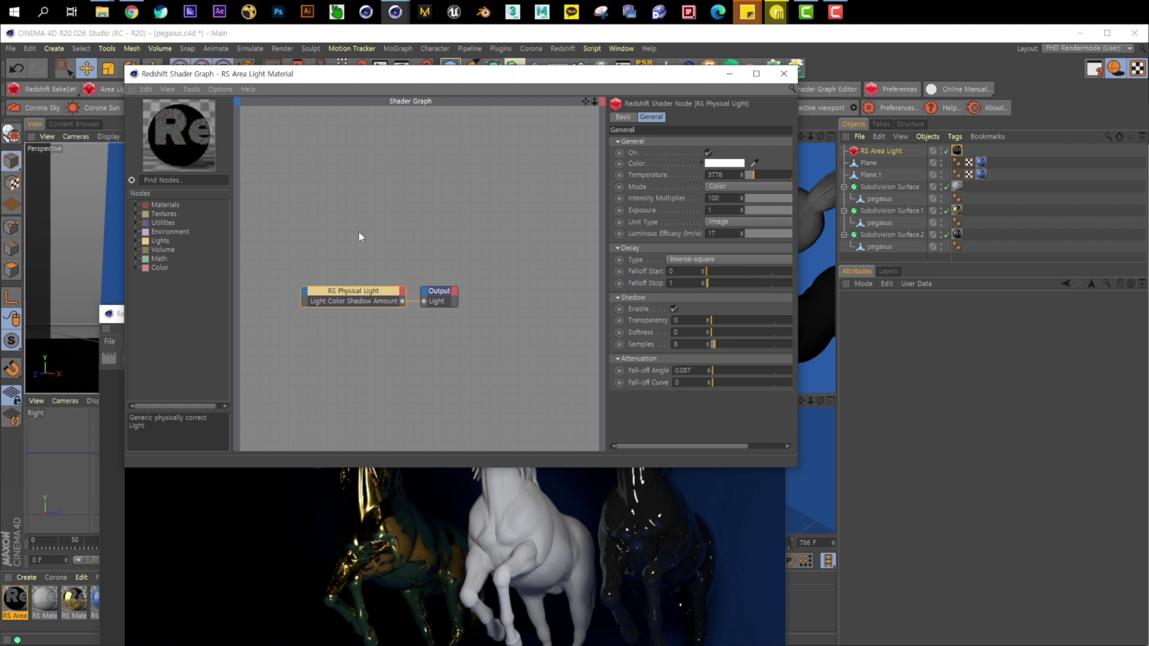
pyautogui.click(895, 152)
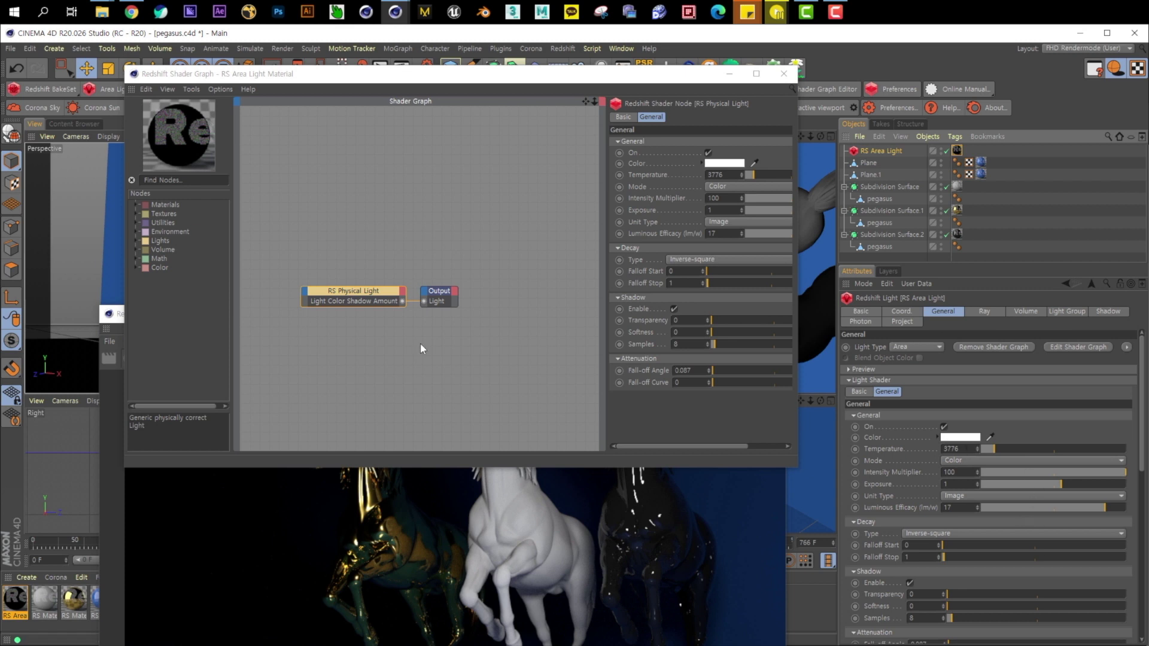
pyautogui.moveTo(387, 297); pyautogui.dragTo(380, 256)
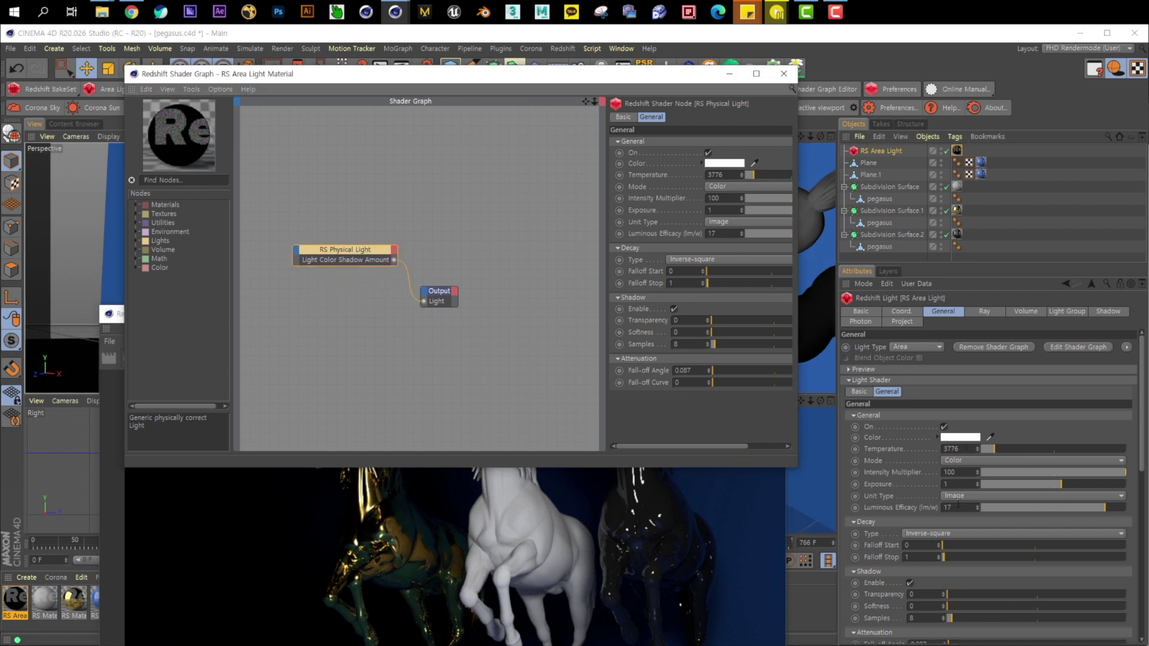
# Step: Close the shader graph and delete the RS Area Light Material
pyautogui.click(783, 75)
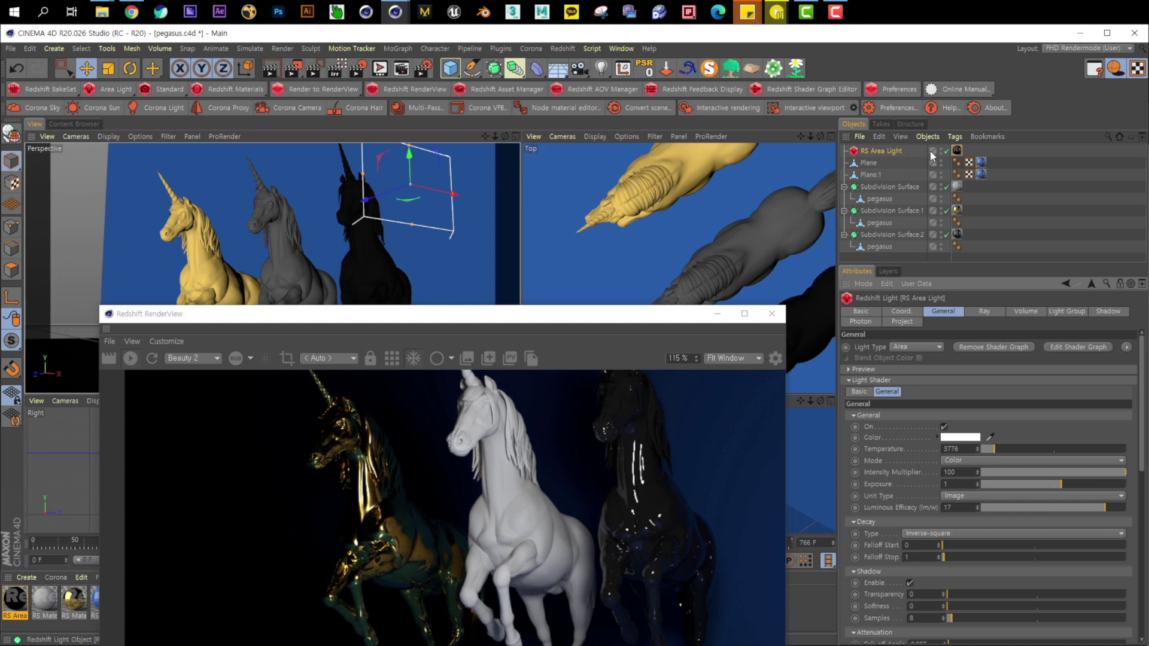
pyautogui.click(18, 601)
pyautogui.press('Delete')
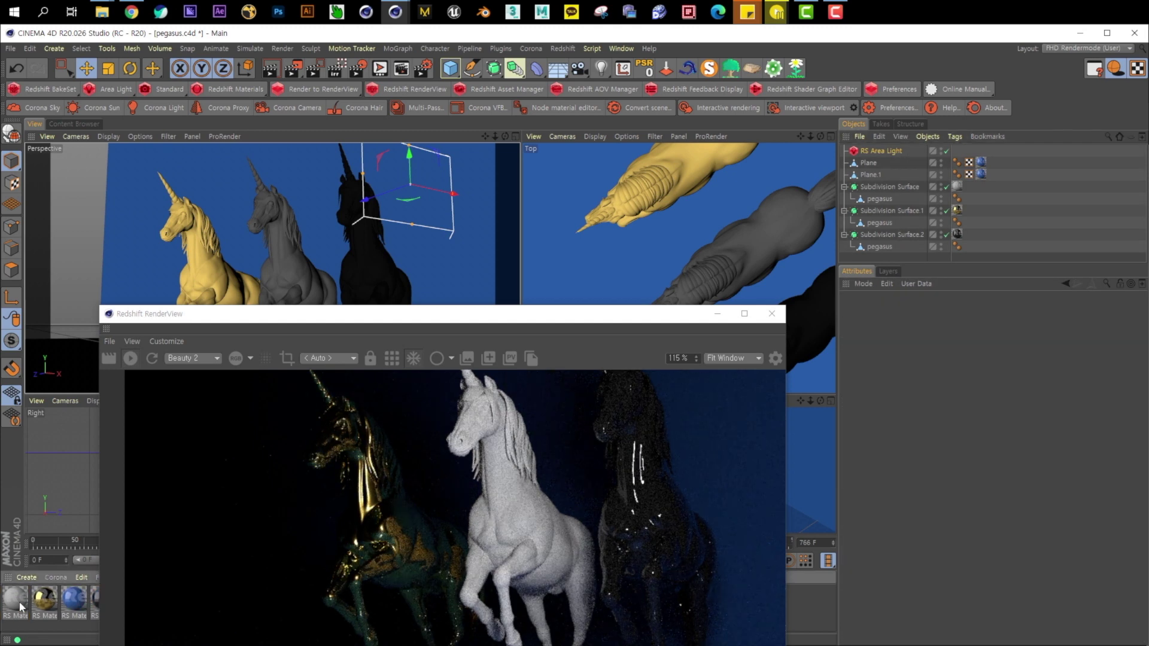
# Step: Add a target null to the RS Area Light
pyautogui.click(886, 152)
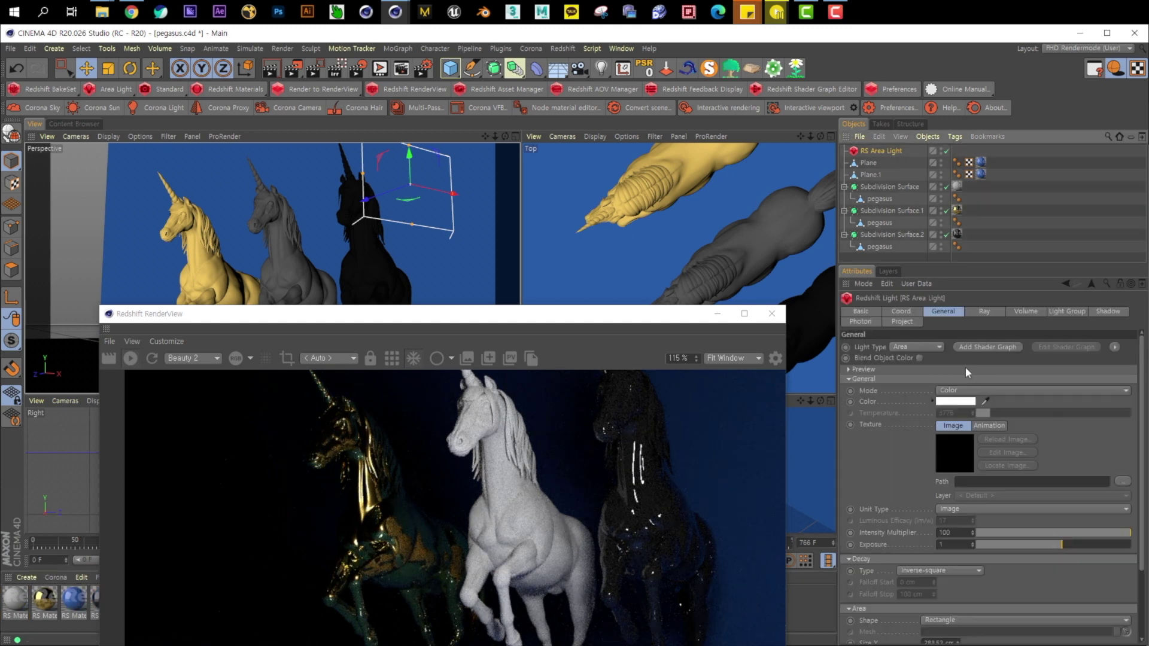
pyautogui.click(1115, 348)
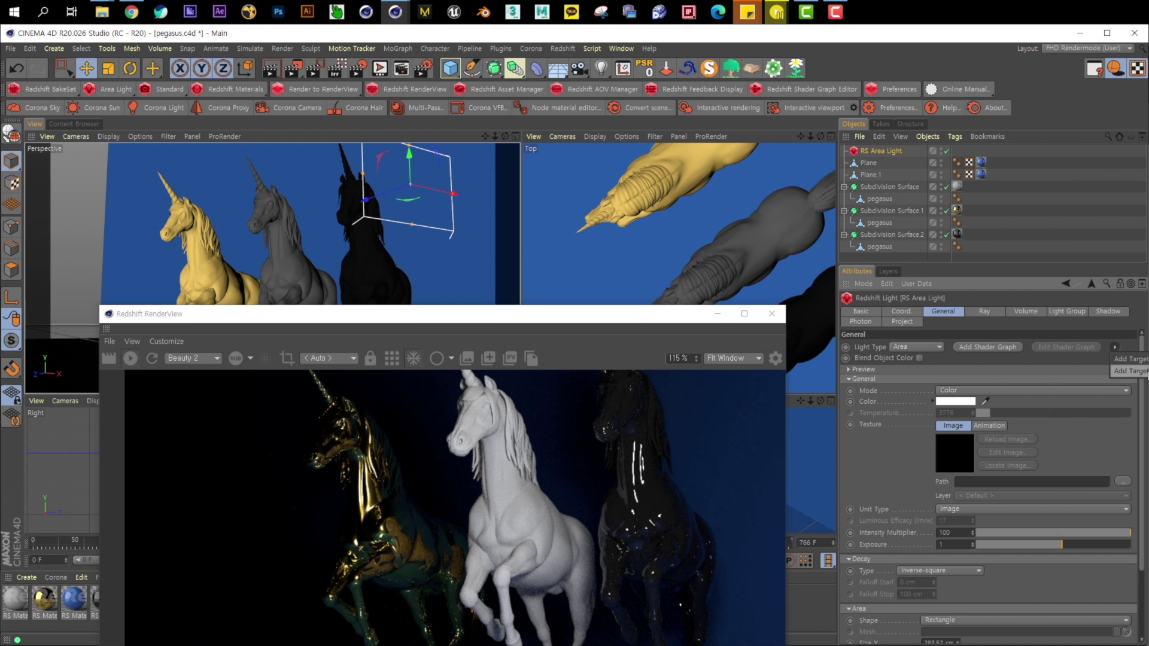
pyautogui.click(1134, 371)
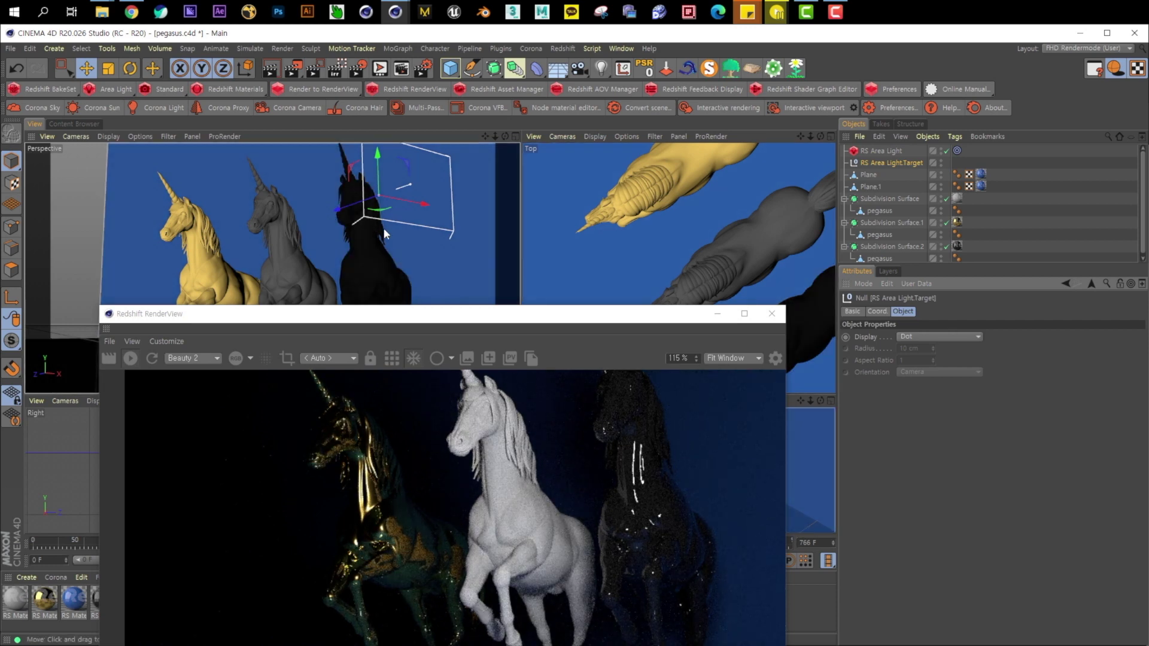
# Step: Reposition the RS Area Light.Target null around the unicorns to re-aim the area light, watching the render
pyautogui.middleClick(684, 256)
pyautogui.scroll(-5, 598, 195)
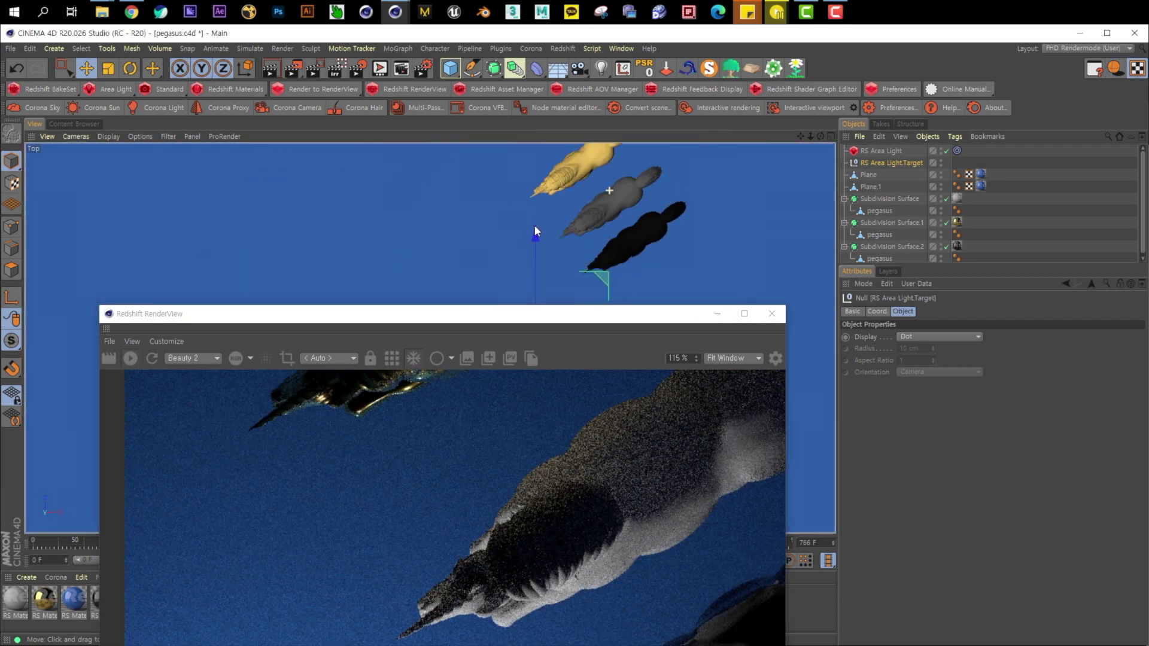
pyautogui.moveTo(539, 314); pyautogui.dragTo(718, 453)
pyautogui.moveTo(551, 294); pyautogui.dragTo(475, 248)
pyautogui.middleClick(475, 248)
pyautogui.middleClick(275, 246)
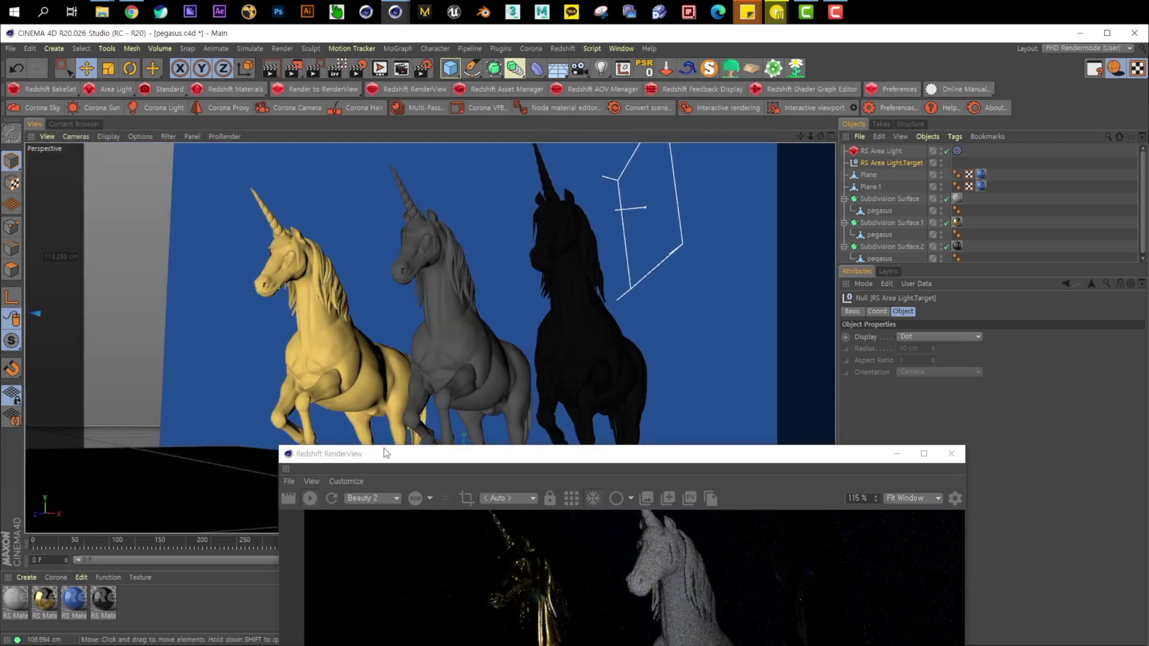
pyautogui.moveTo(585, 479); pyautogui.dragTo(238, 346)
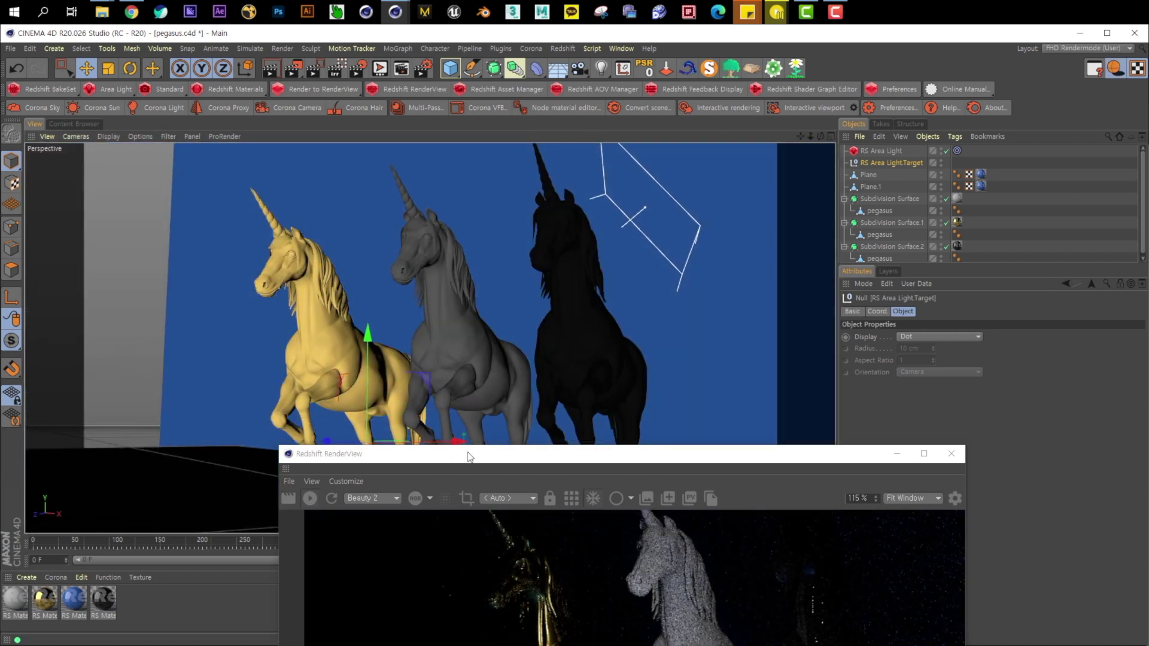
pyautogui.moveTo(448, 456); pyautogui.dragTo(663, 293)
pyautogui.moveTo(366, 383); pyautogui.dragTo(227, 432)
pyautogui.moveTo(853, 157); pyautogui.dragTo(468, 188)
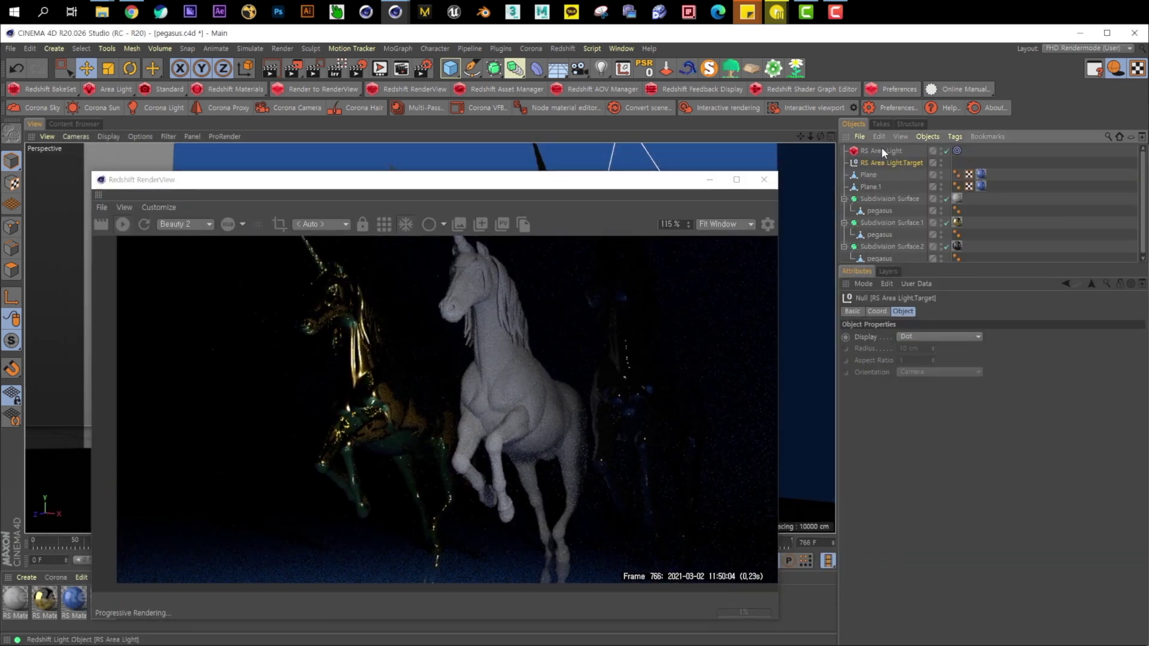
# Step: Look through the Cinema 4D tags available for the RS Area Light to locate the Target tag
pyautogui.click(887, 151)
pyautogui.rightClick(888, 157)
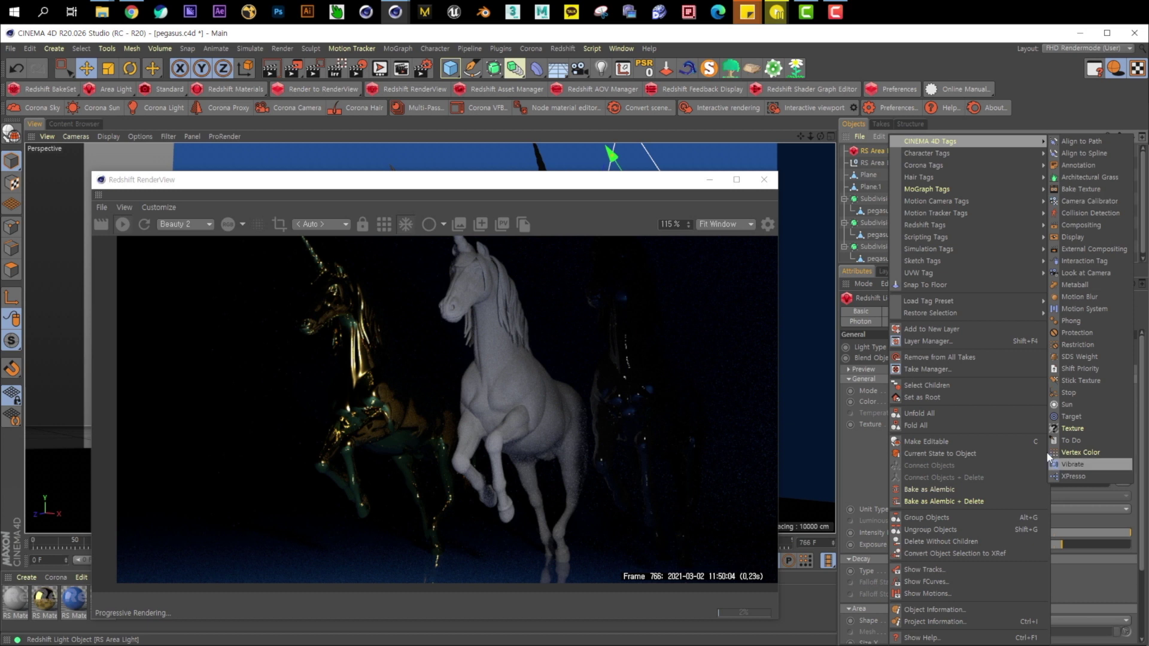
pyautogui.moveTo(1016, 147)
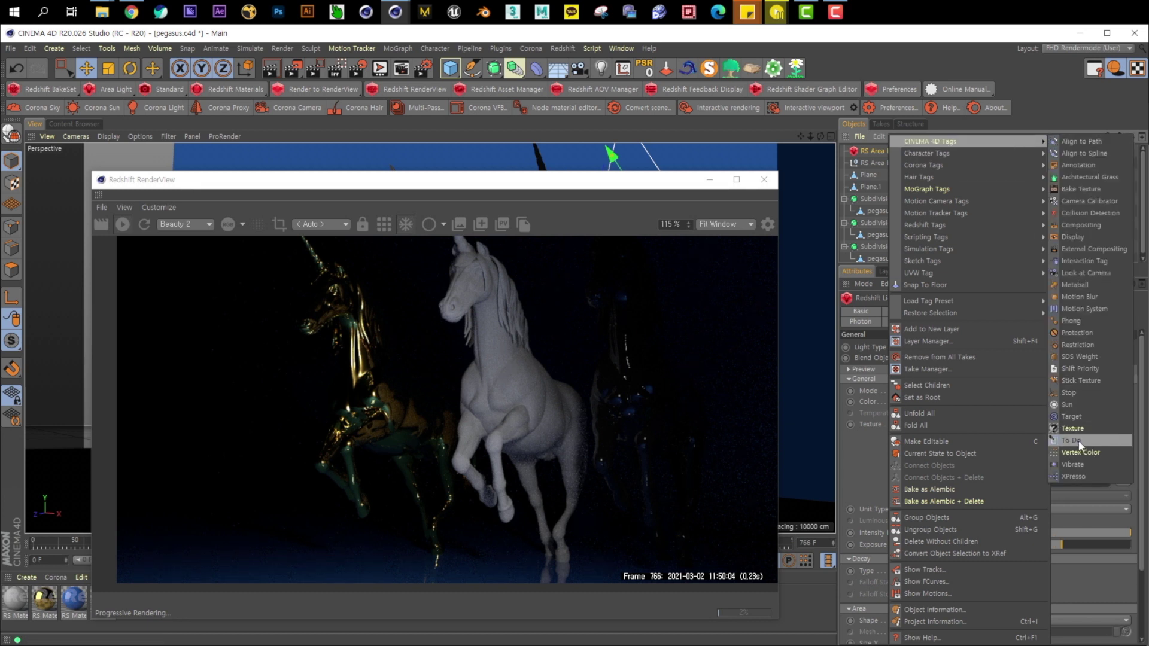
pyautogui.click(1060, 193)
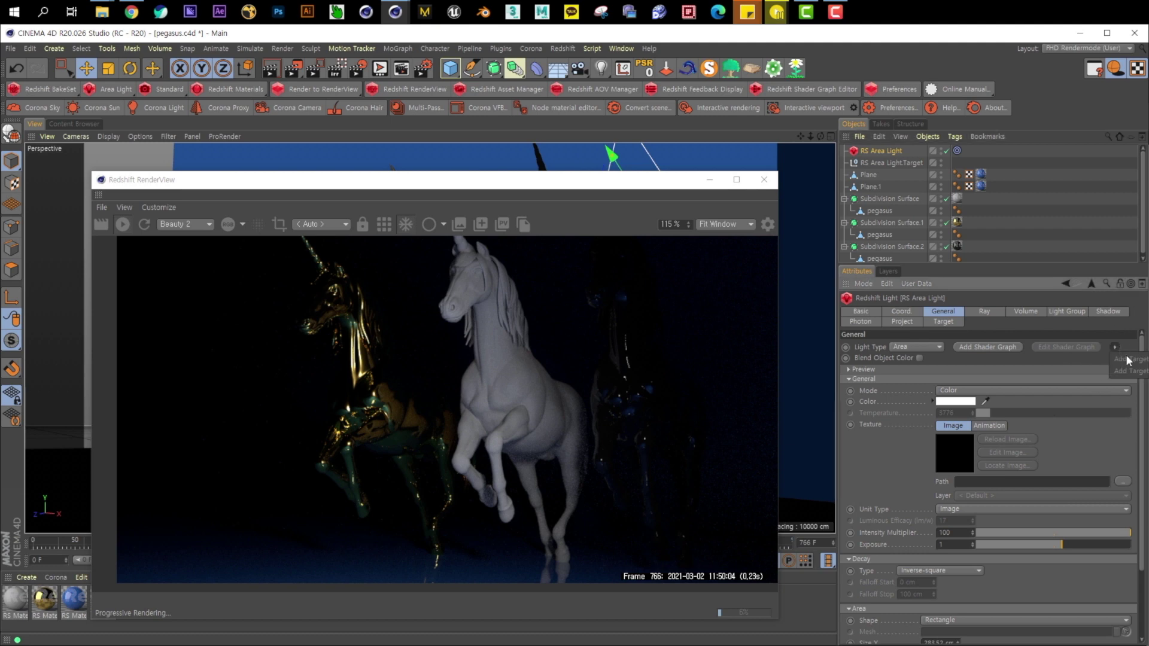
# Step: Delete the RS Area Light's Target tag and the RS Area Light.Target null
pyautogui.click(958, 149)
pyautogui.press('Delete')
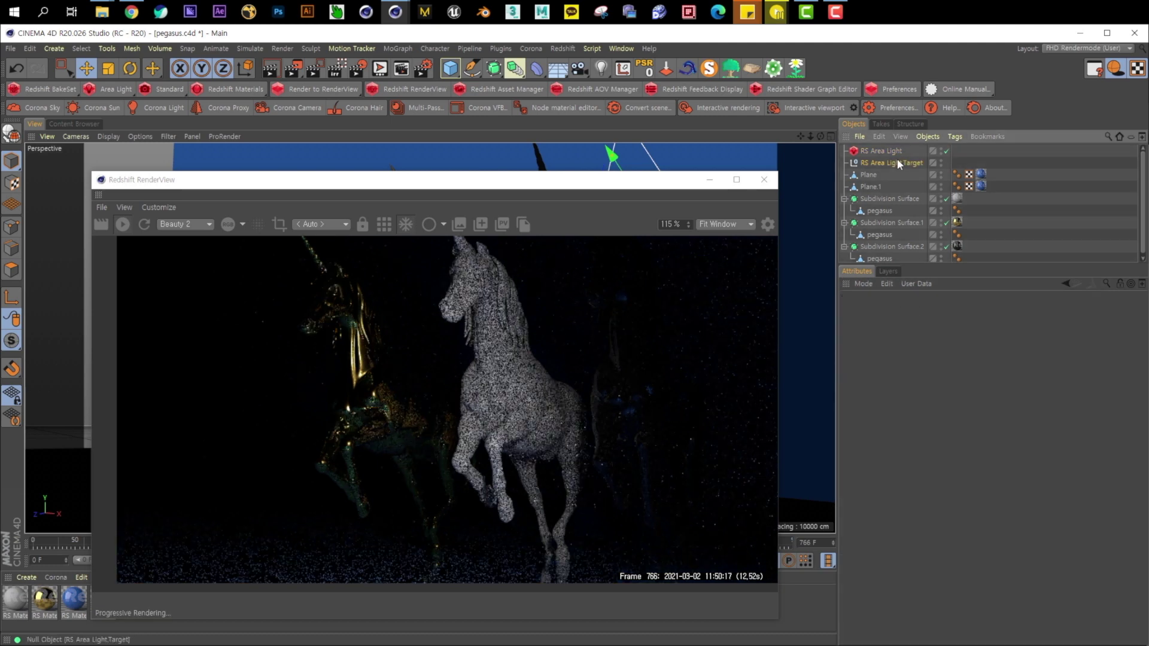
pyautogui.click(896, 160)
pyautogui.press('Delete')
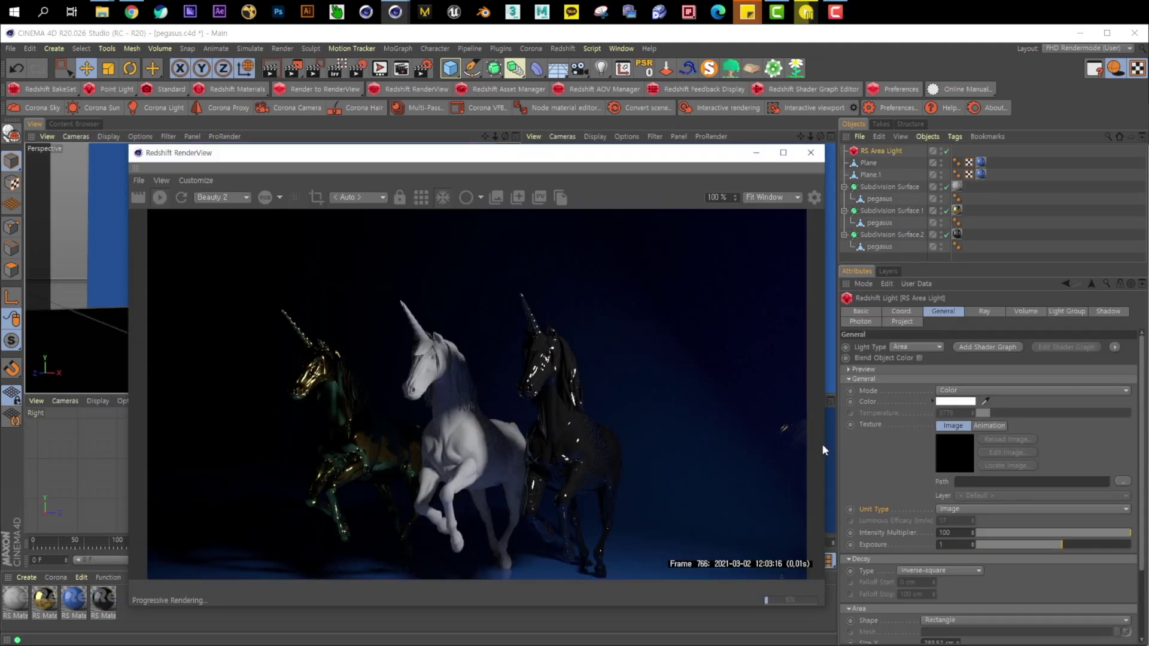
# Step: Change the light type to Point, with an Intensity Multiplier of 100000 and an Exposure of about 4.124
pyautogui.click(870, 349)
pyautogui.click(924, 348)
pyautogui.click(917, 385)
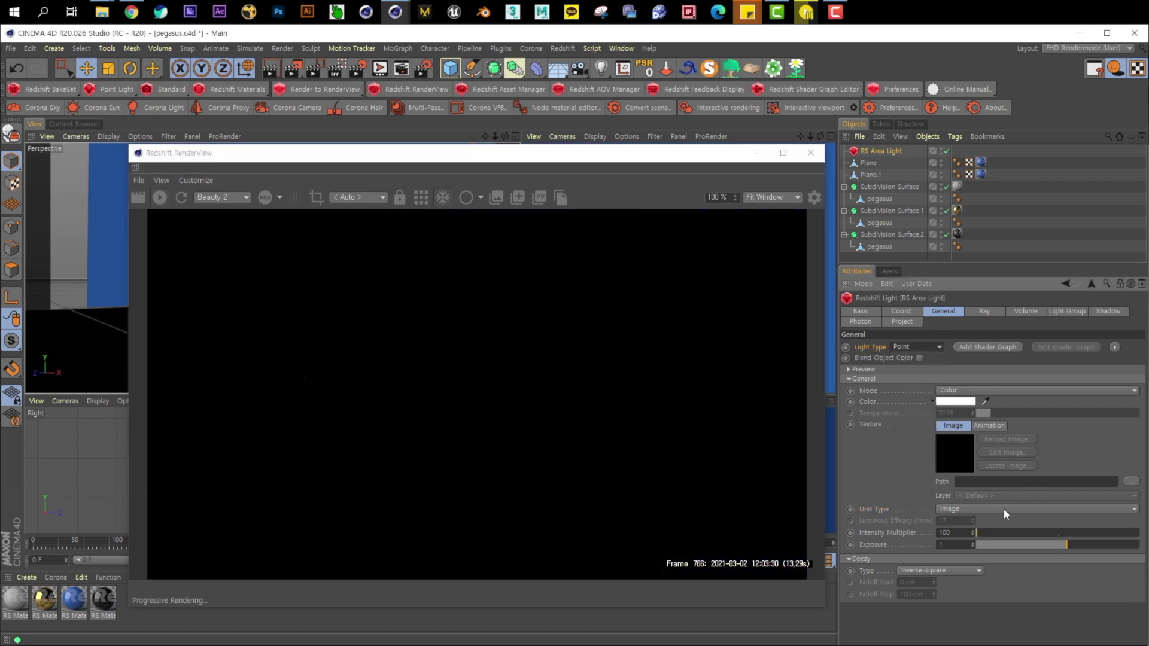
pyautogui.moveTo(984, 534); pyautogui.dragTo(1138, 533)
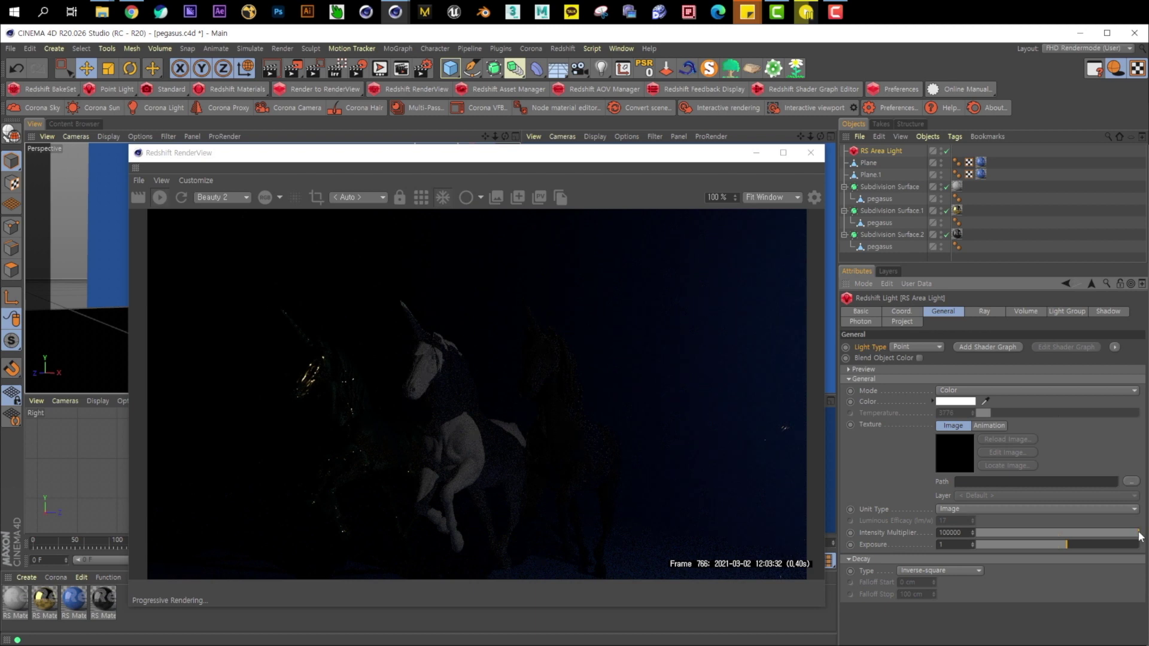
pyautogui.moveTo(1069, 549); pyautogui.dragTo(1094, 547)
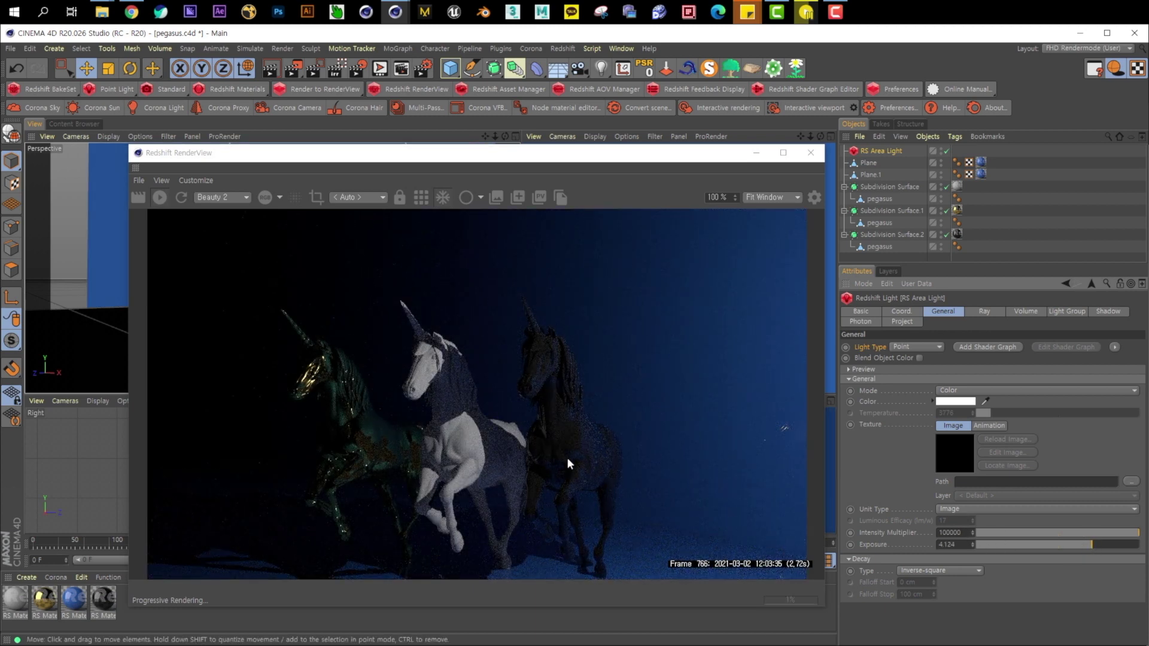
pyautogui.moveTo(507, 154); pyautogui.dragTo(519, 106)
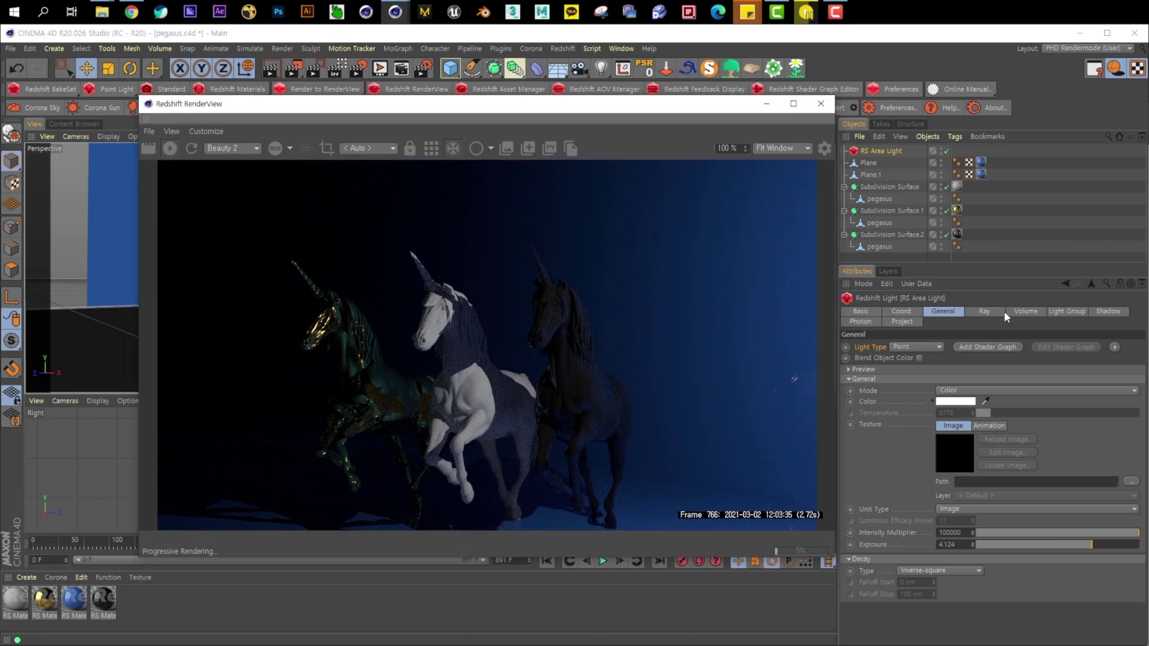
# Step: Set the light type back to Area and compare its Shadow settings with those of the Point light
pyautogui.click(1107, 311)
pyautogui.click(943, 311)
pyautogui.click(919, 346)
pyautogui.click(909, 413)
pyautogui.click(1107, 311)
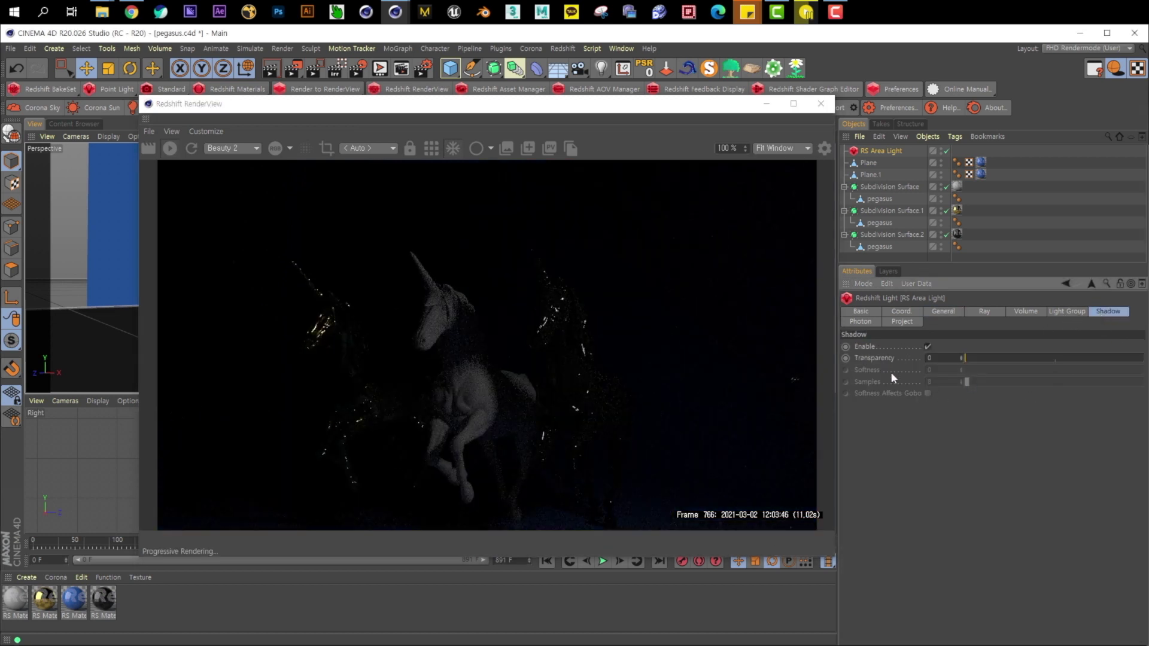
# Step: Switch the light type to Point and raise its Intensity Multiplier to 100000
pyautogui.click(943, 311)
pyautogui.click(919, 346)
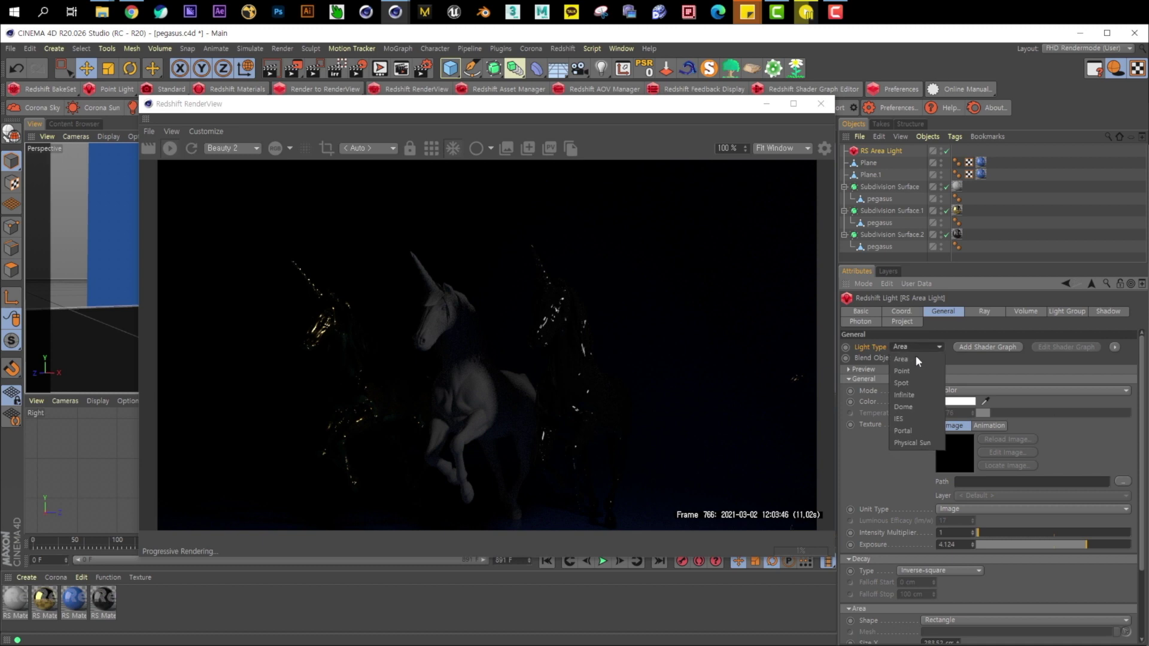
pyautogui.click(906, 359)
pyautogui.moveTo(985, 532); pyautogui.dragTo(1077, 533)
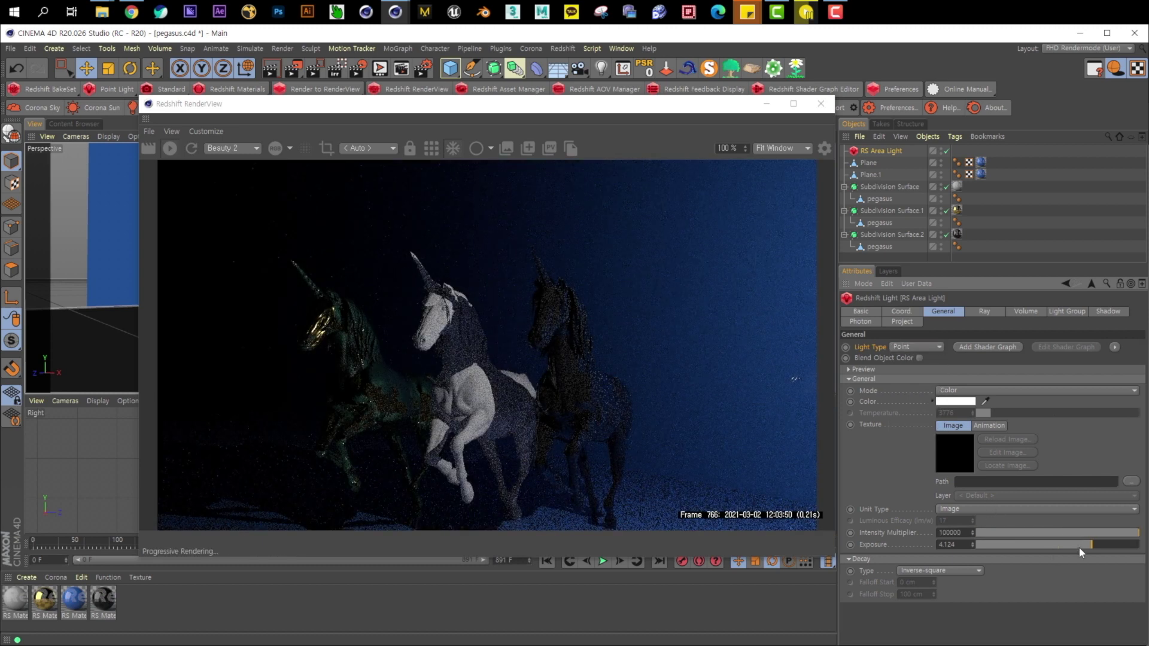
# Step: Try shadow Softness values of 2, 10 and 0 on the Point light
pyautogui.click(1108, 311)
pyautogui.moveTo(975, 370); pyautogui.dragTo(1041, 370)
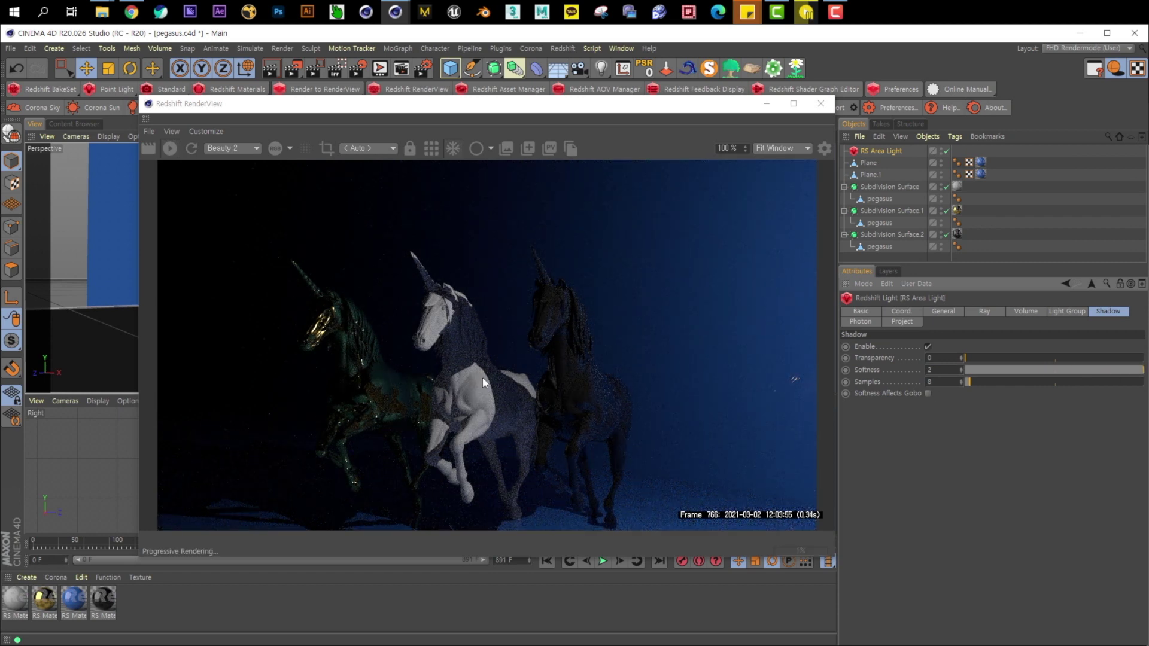
pyautogui.moveTo(996, 371); pyautogui.dragTo(852, 365)
pyautogui.write('10')
pyautogui.press('Return')
pyautogui.moveTo(990, 371); pyautogui.dragTo(903, 359)
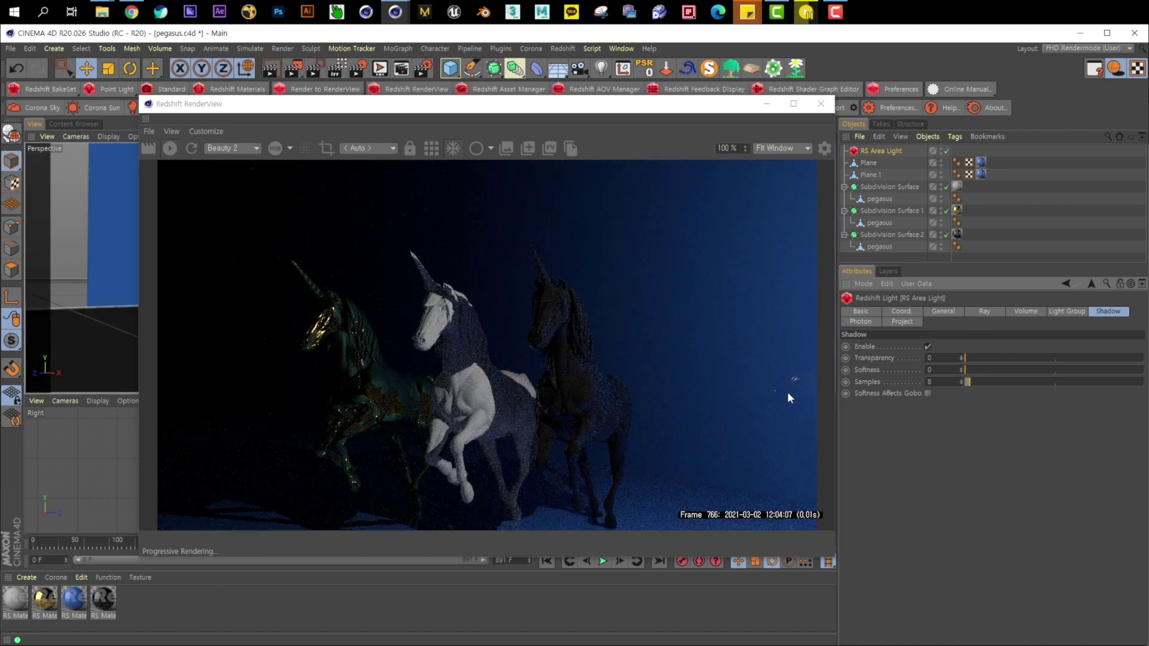
# Step: Try shadow Softness values of 100 and 300 with 256 Samples on the Point light, and lower the Softness again
pyautogui.moveTo(954, 370); pyautogui.dragTo(853, 369)
pyautogui.write('100')
pyautogui.press('Return')
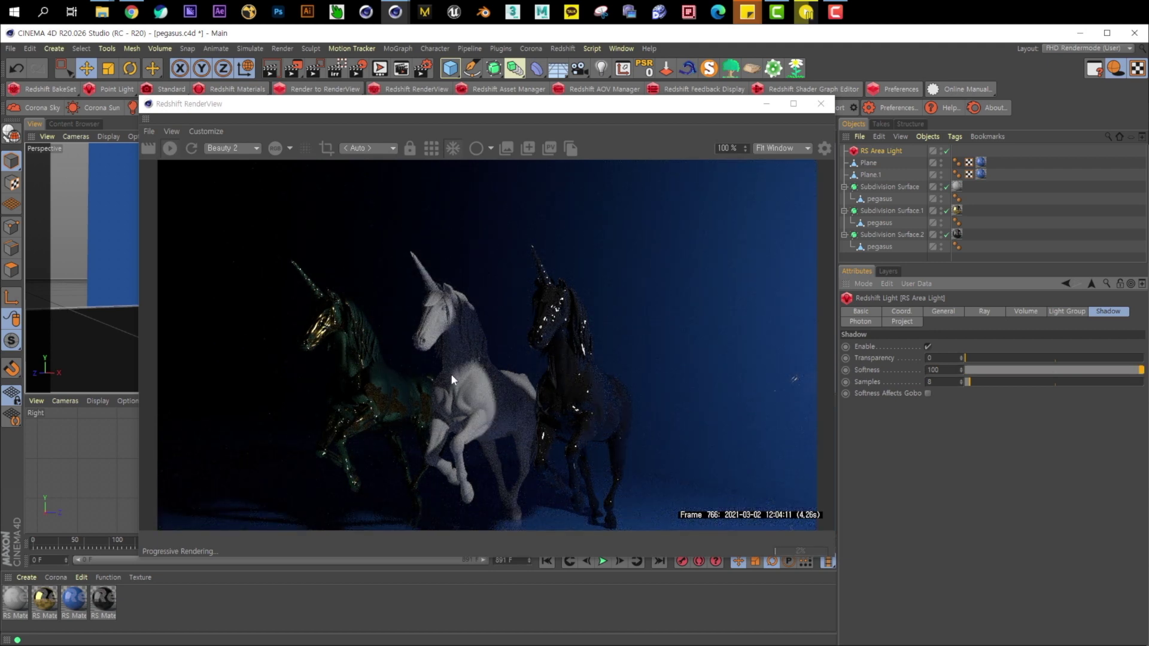
pyautogui.moveTo(951, 376); pyautogui.dragTo(839, 354)
pyautogui.write('300')
pyautogui.press('Return')
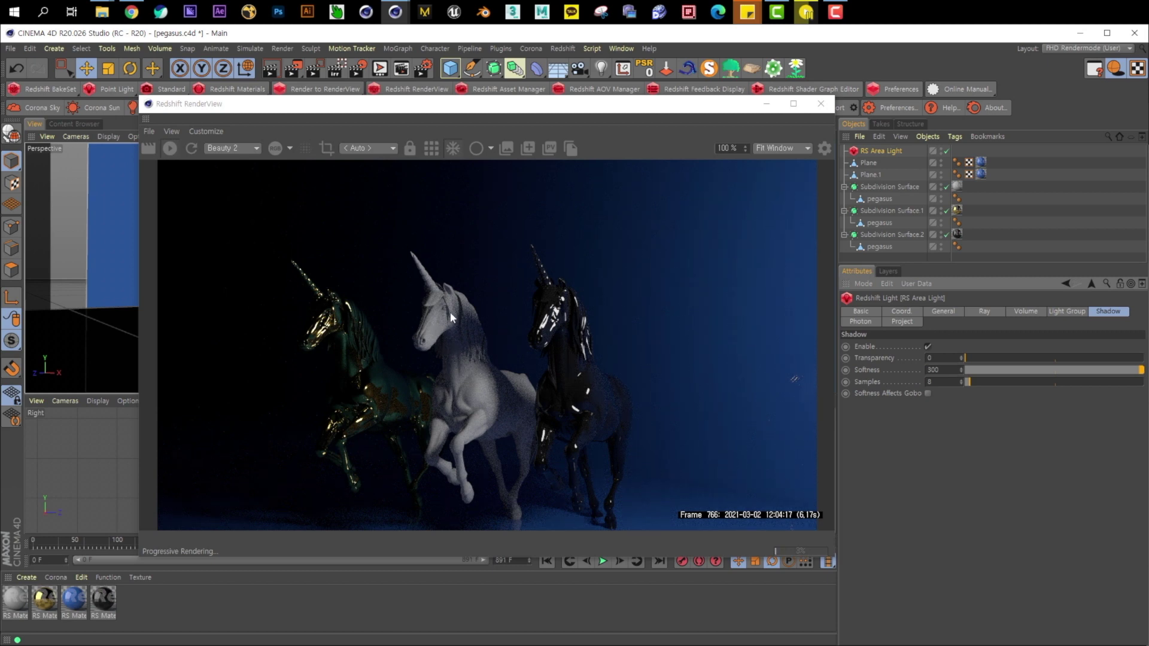
pyautogui.moveTo(998, 381); pyautogui.dragTo(1143, 382)
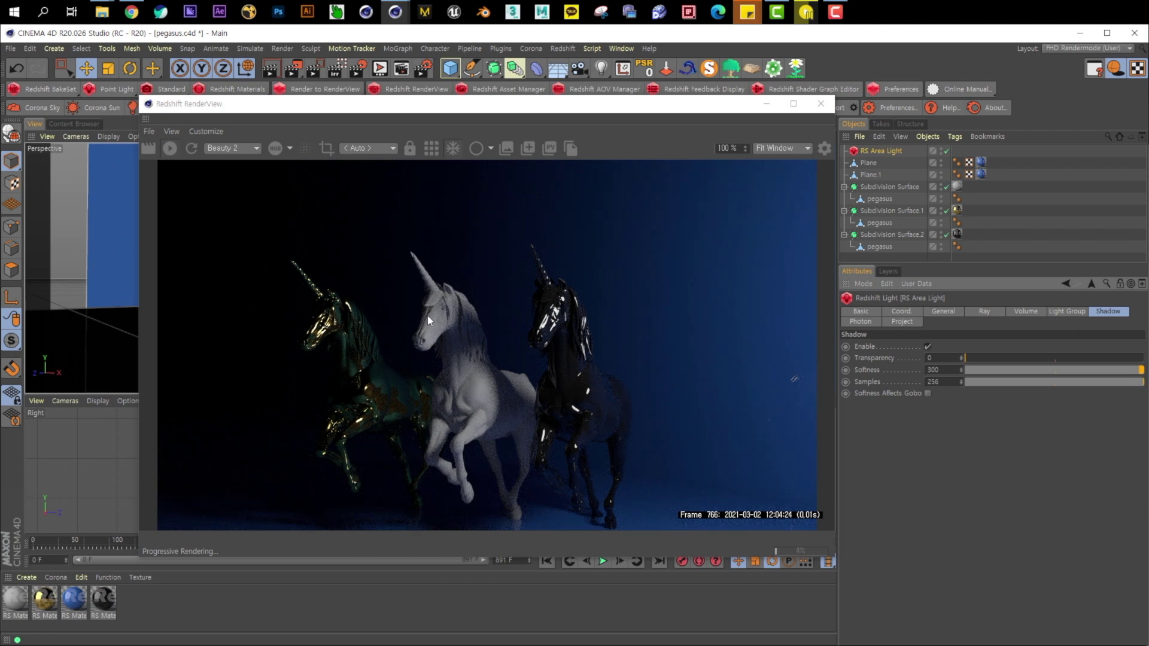
pyautogui.moveTo(983, 368); pyautogui.dragTo(1073, 382)
# Step: Change the light type from Point to Spot in the light's general settings
pyautogui.click(948, 312)
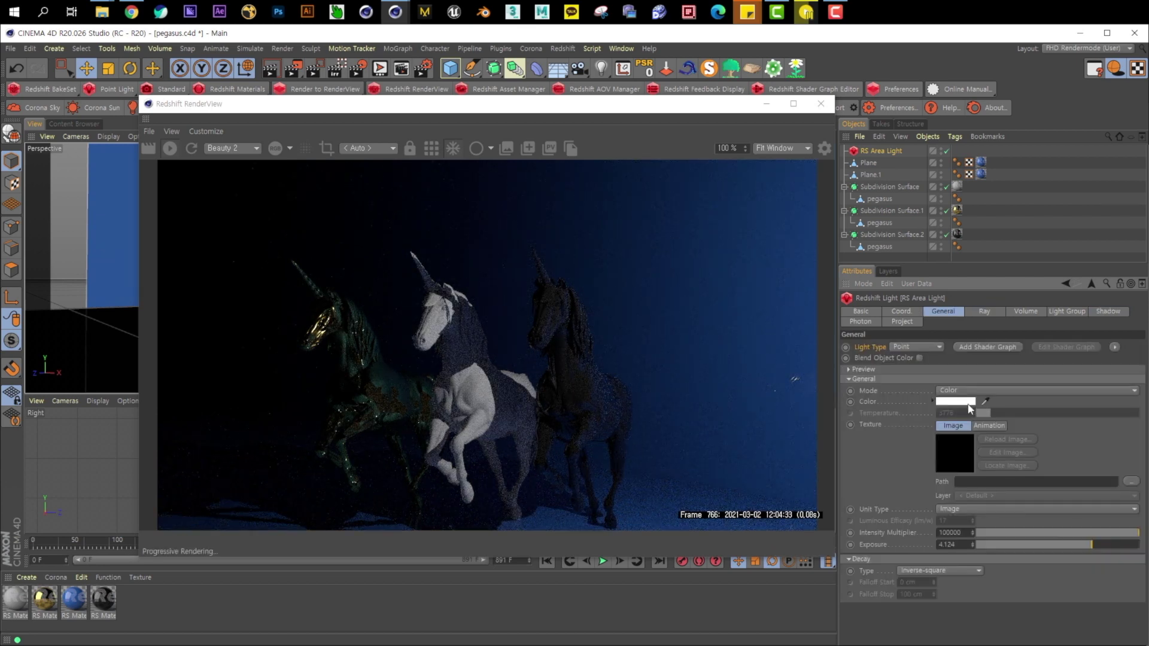
pyautogui.click(903, 347)
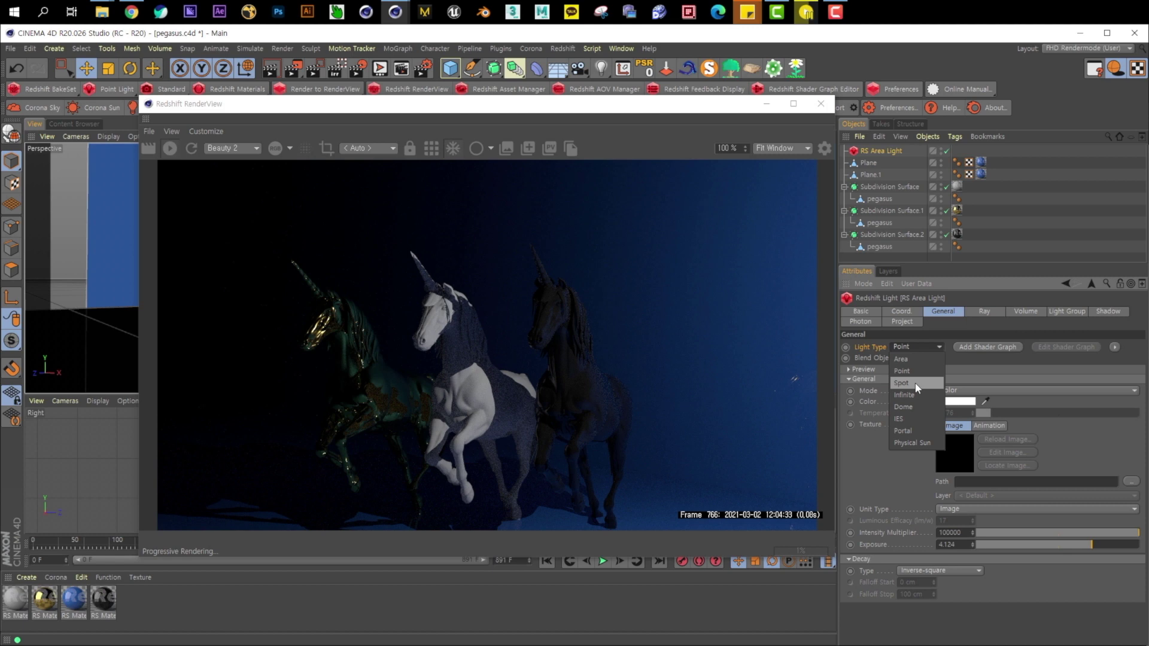
pyautogui.click(914, 384)
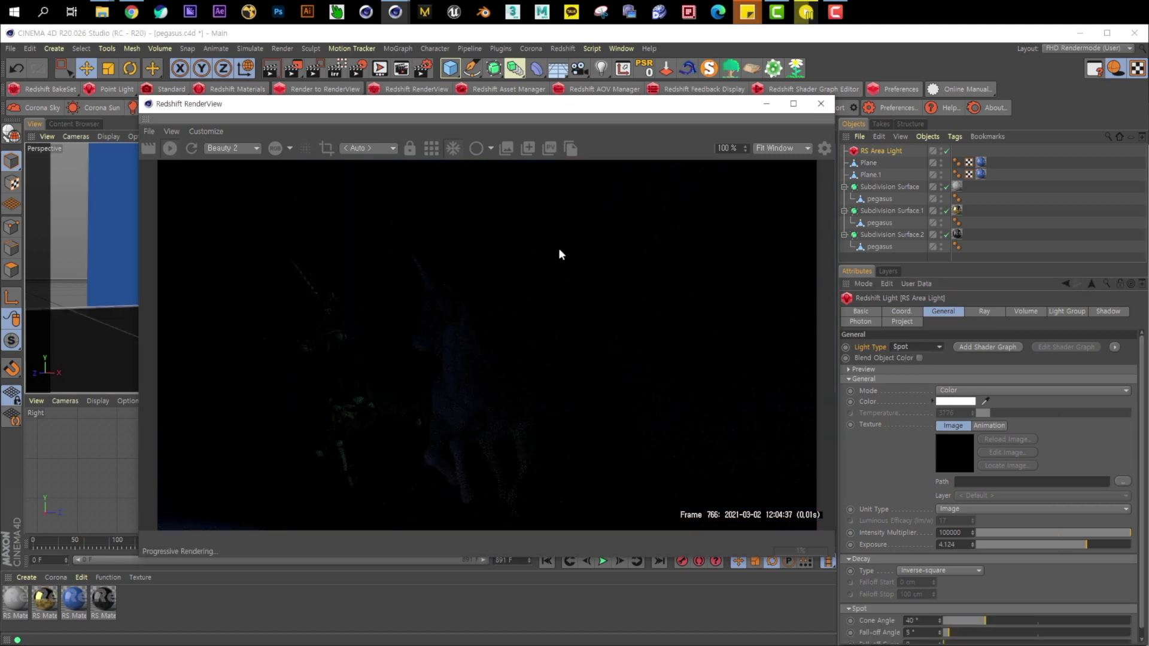
# Step: Move and rotate the spot light in the Top view to redirect its cone, checking the effect in the render
pyautogui.moveTo(457, 104); pyautogui.dragTo(449, 323)
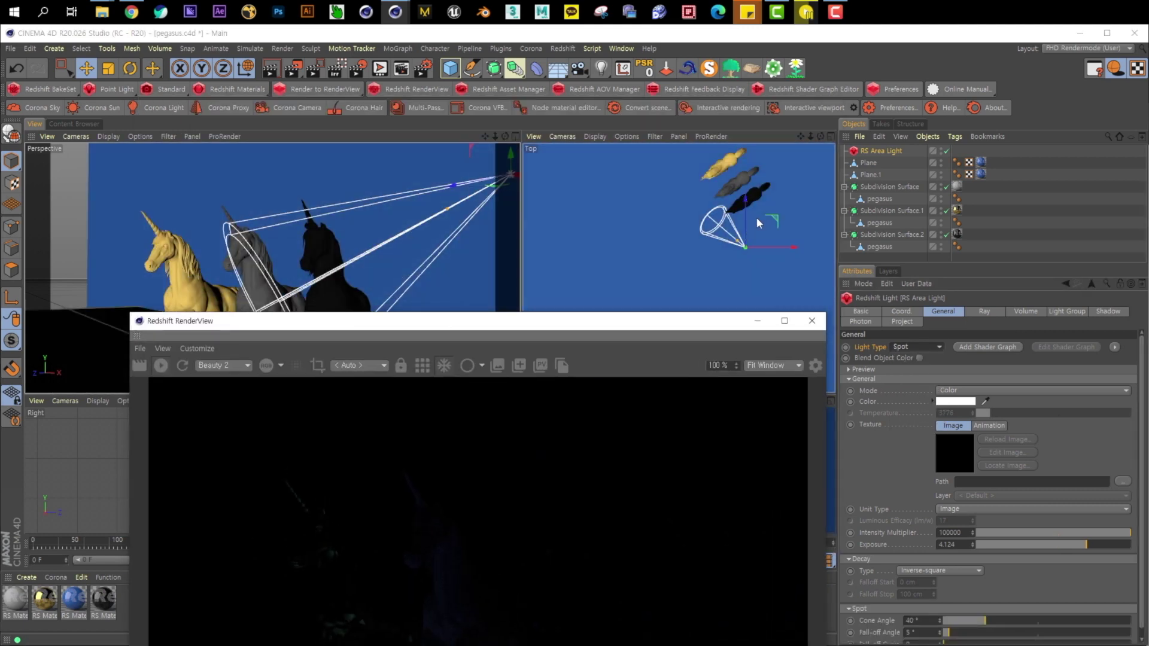
pyautogui.moveTo(755, 217); pyautogui.dragTo(774, 210)
pyautogui.click(142, 73)
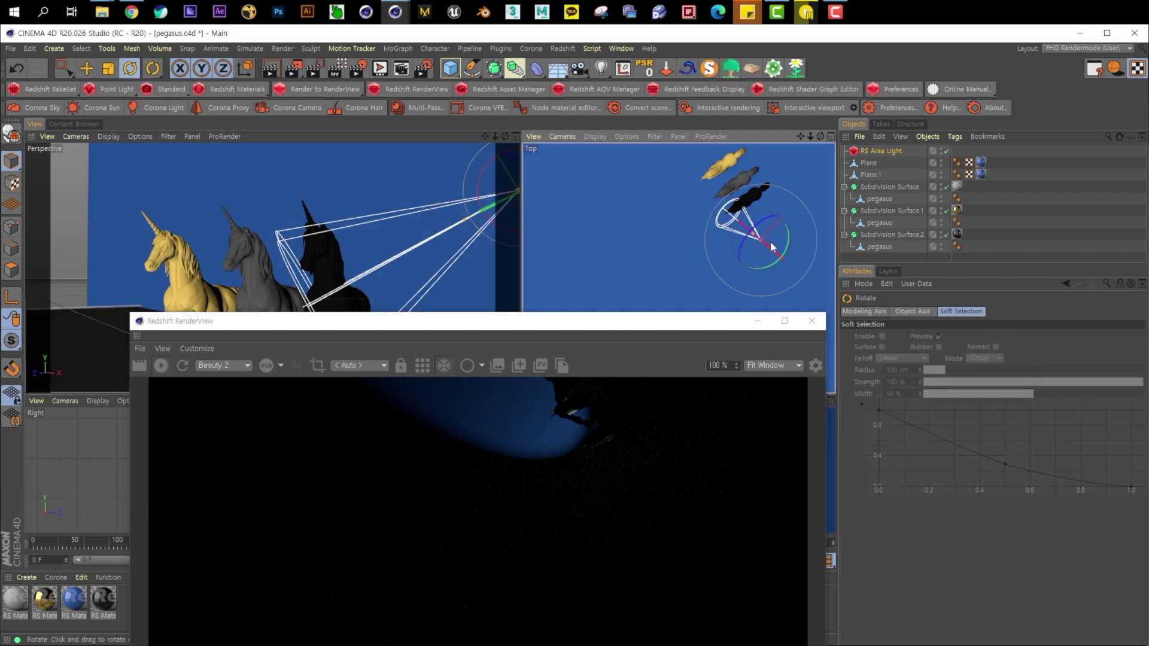
pyautogui.moveTo(771, 246); pyautogui.dragTo(749, 241)
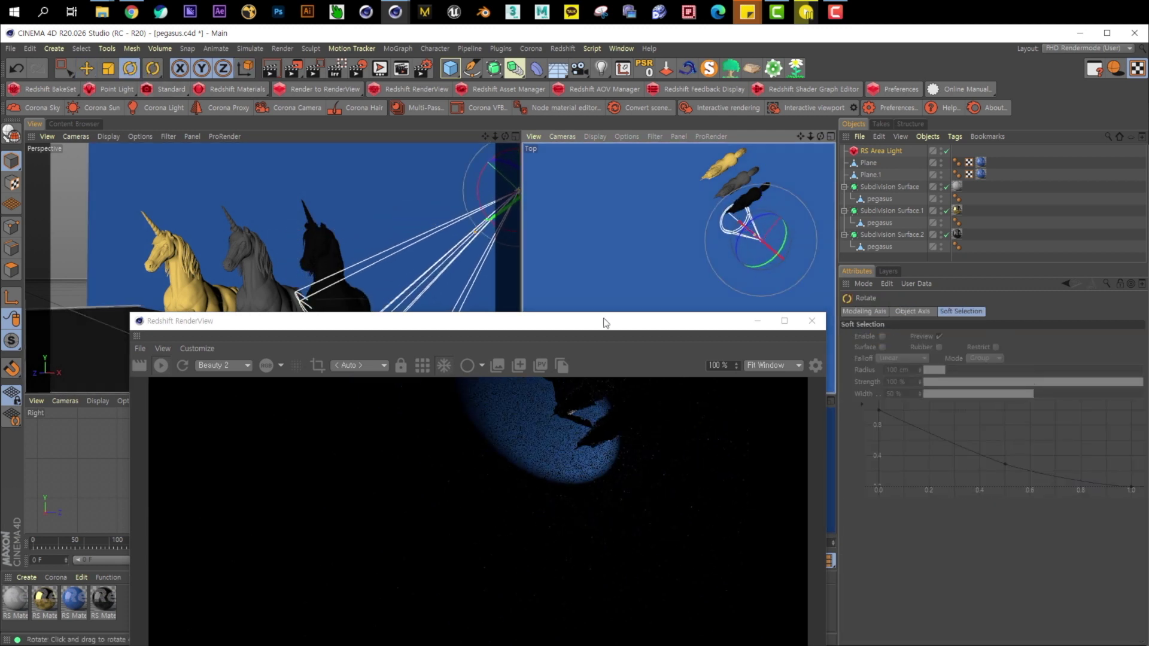
pyautogui.moveTo(419, 327); pyautogui.dragTo(417, 157)
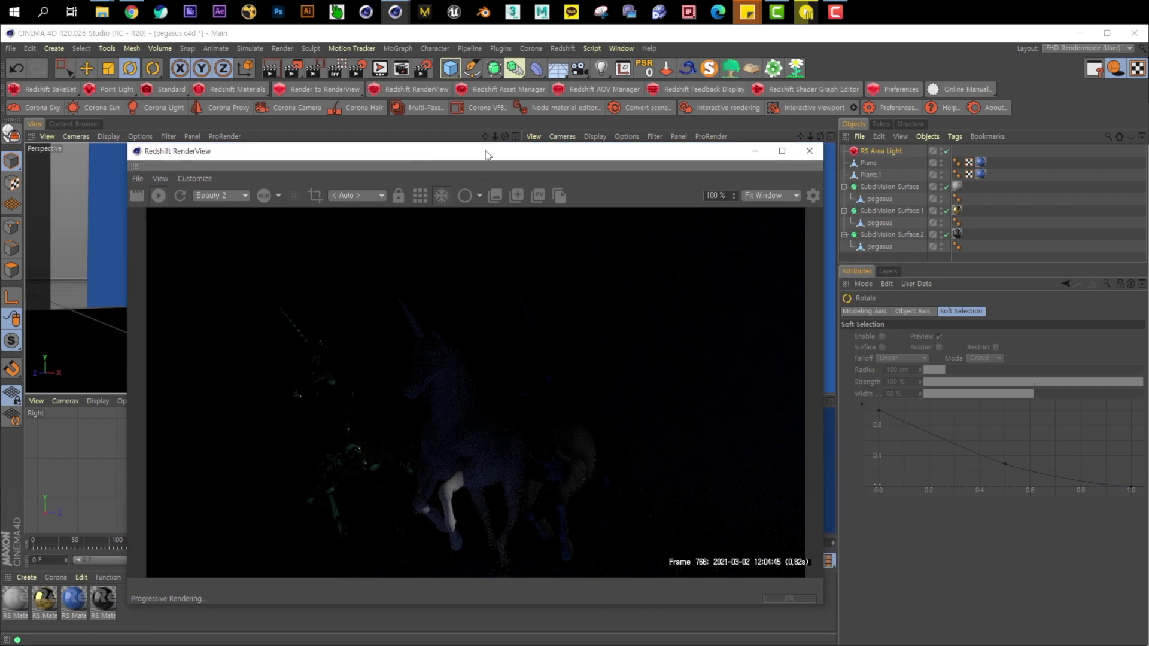
pyautogui.moveTo(487, 154); pyautogui.dragTo(445, 332)
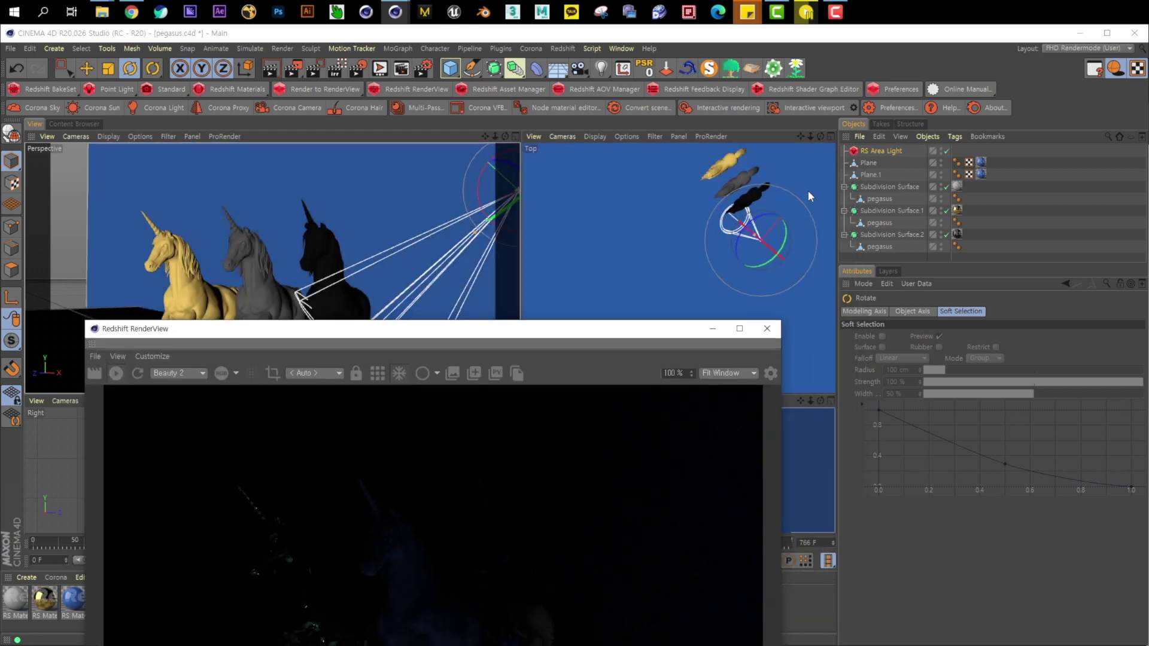
# Step: Set the spot light's Cone Angle to 92°, Fall-off Angle to 129° and Fall-off Curve to 7.29
pyautogui.click(924, 151)
pyautogui.scroll(-1, 893, 452)
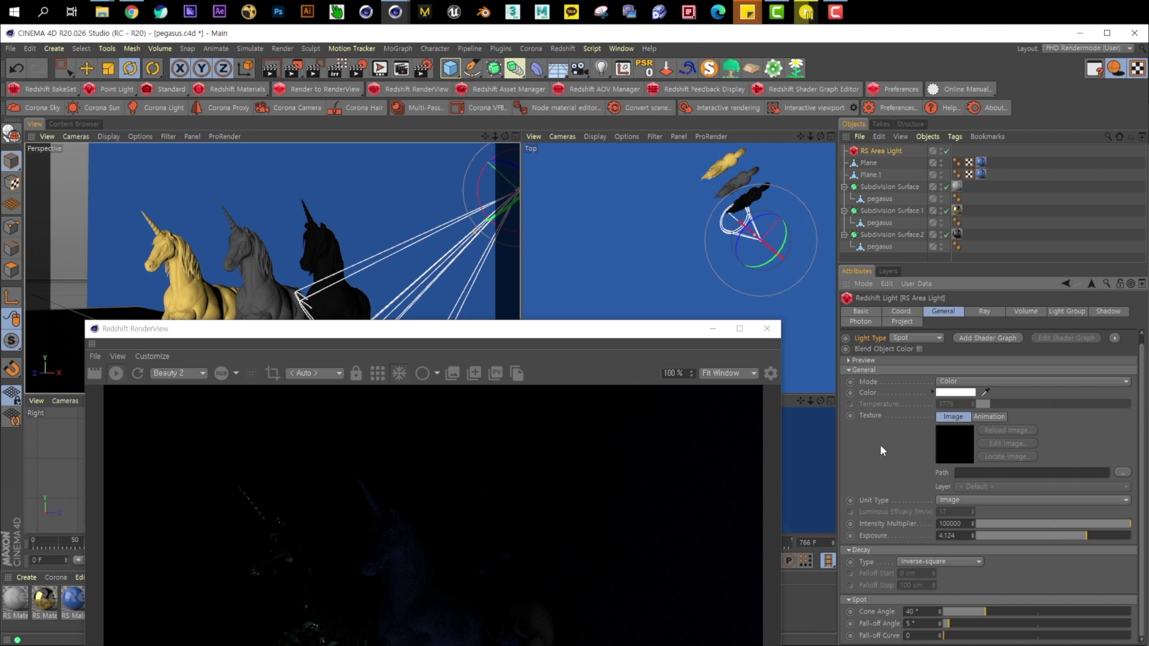
pyautogui.moveTo(984, 611); pyautogui.dragTo(1039, 608)
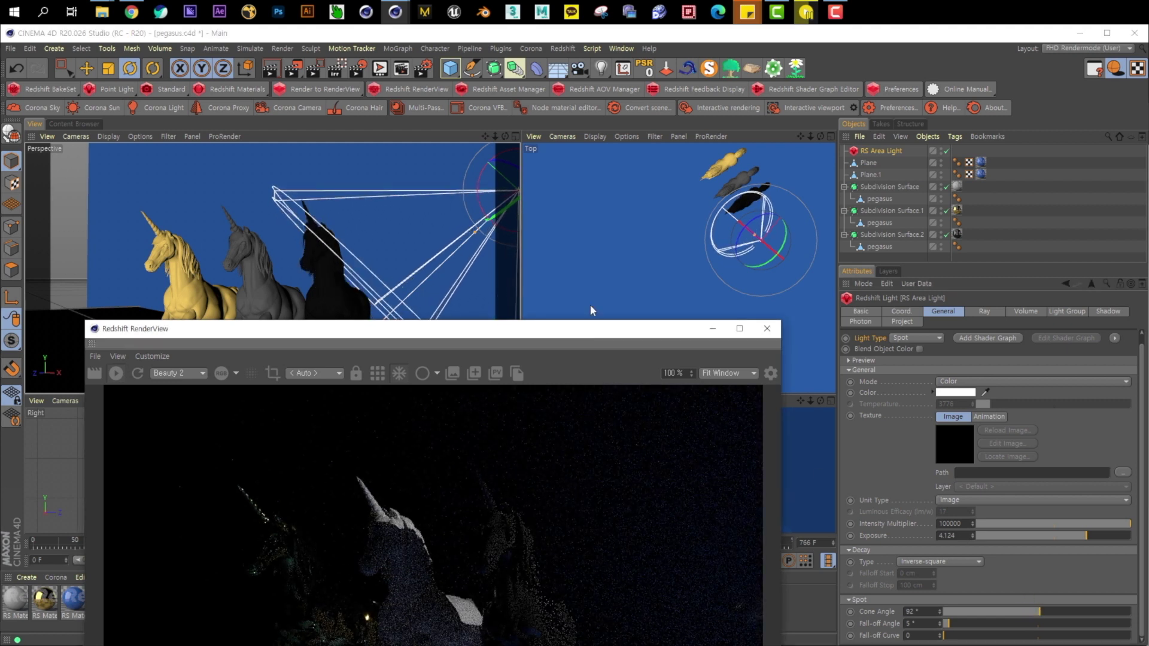
pyautogui.moveTo(579, 332); pyautogui.dragTo(600, 180)
pyautogui.moveTo(960, 622); pyautogui.dragTo(1017, 622)
pyautogui.moveTo(945, 635); pyautogui.dragTo(1077, 640)
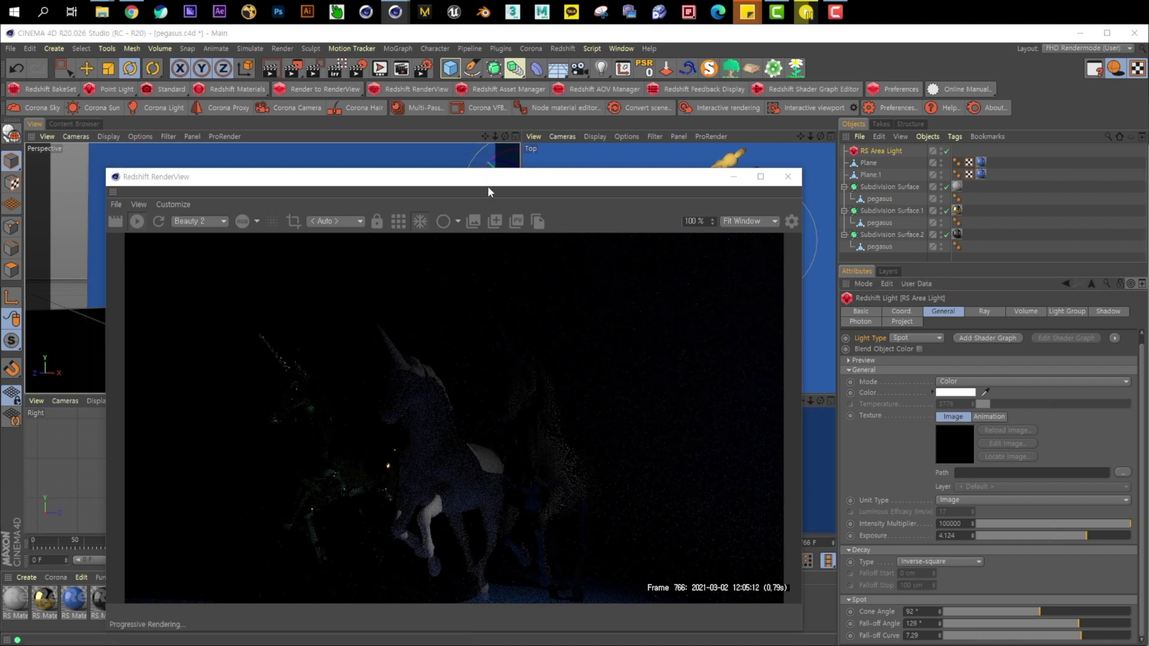
# Step: Raise the spot light's Exposure to about 6.885 and reposition its cone over the unicorns
pyautogui.moveTo(493, 178); pyautogui.dragTo(490, 307)
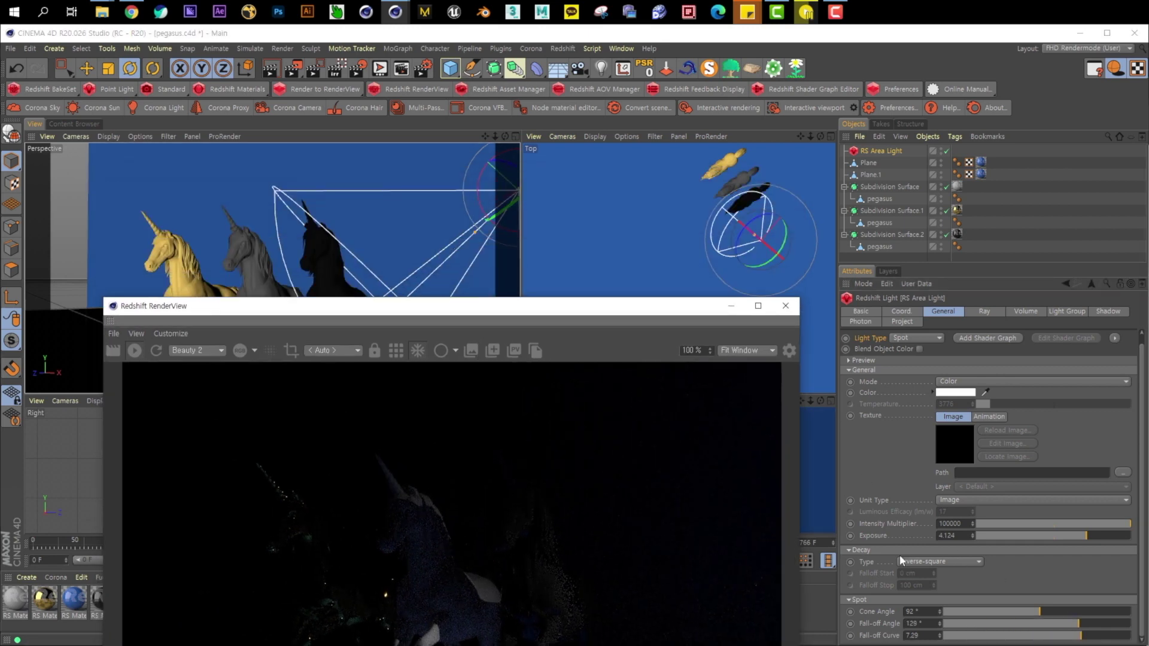
pyautogui.click(1108, 536)
pyautogui.moveTo(525, 325); pyautogui.dragTo(647, 236)
pyautogui.moveTo(559, 223); pyautogui.dragTo(512, 392)
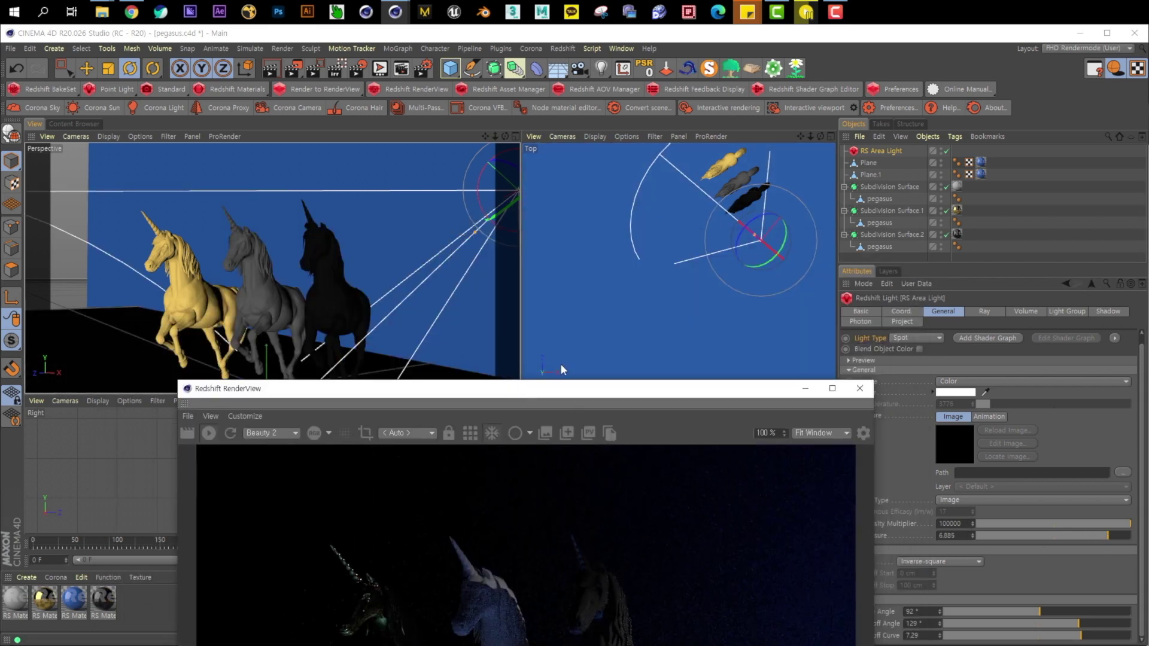
pyautogui.moveTo(488, 177); pyautogui.dragTo(219, 155)
pyautogui.press('e')
pyautogui.moveTo(467, 409); pyautogui.dragTo(371, 177)
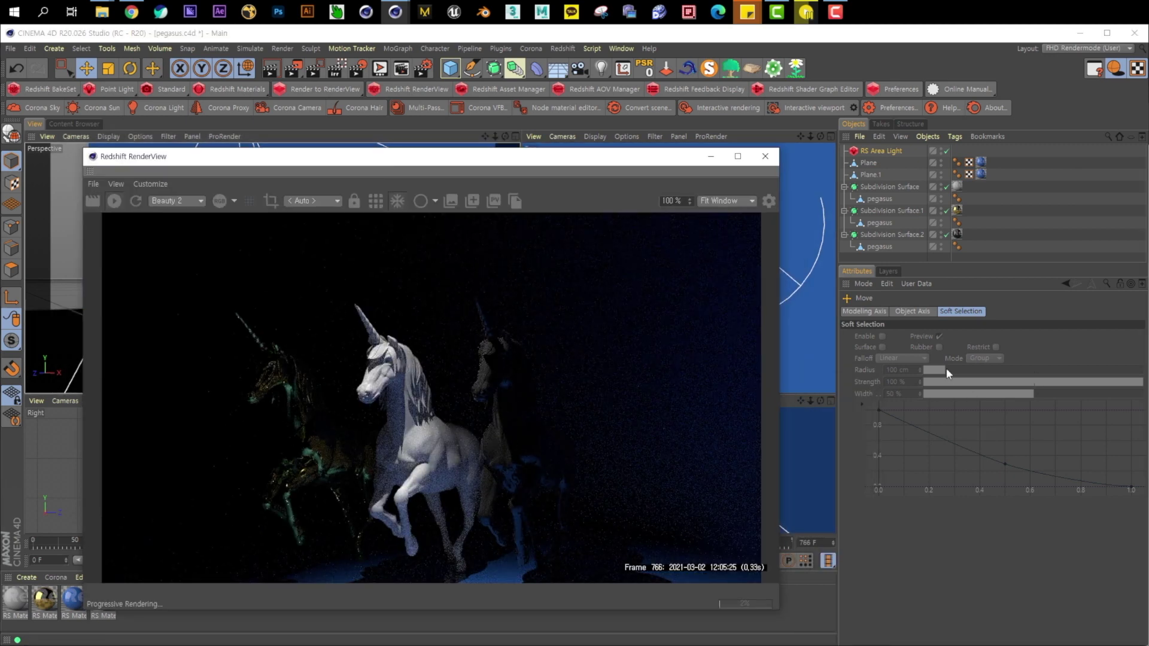
# Step: Change the RS Area Light's type to Infinite and set its Exposure to 1
pyautogui.click(881, 151)
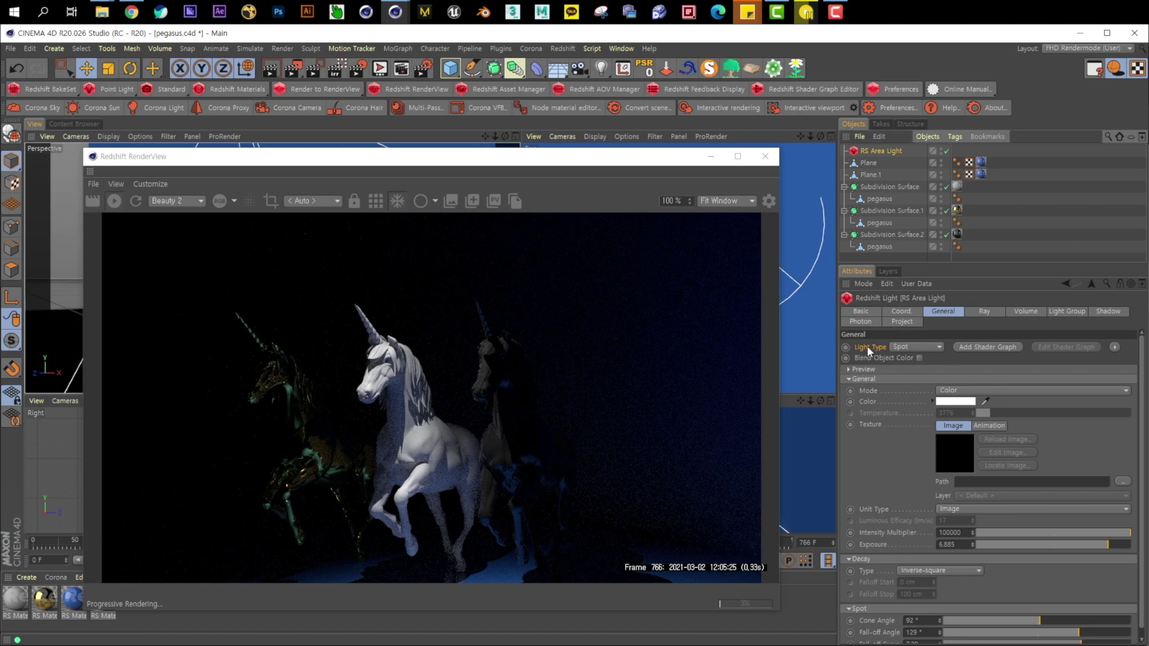
pyautogui.click(916, 347)
pyautogui.click(918, 395)
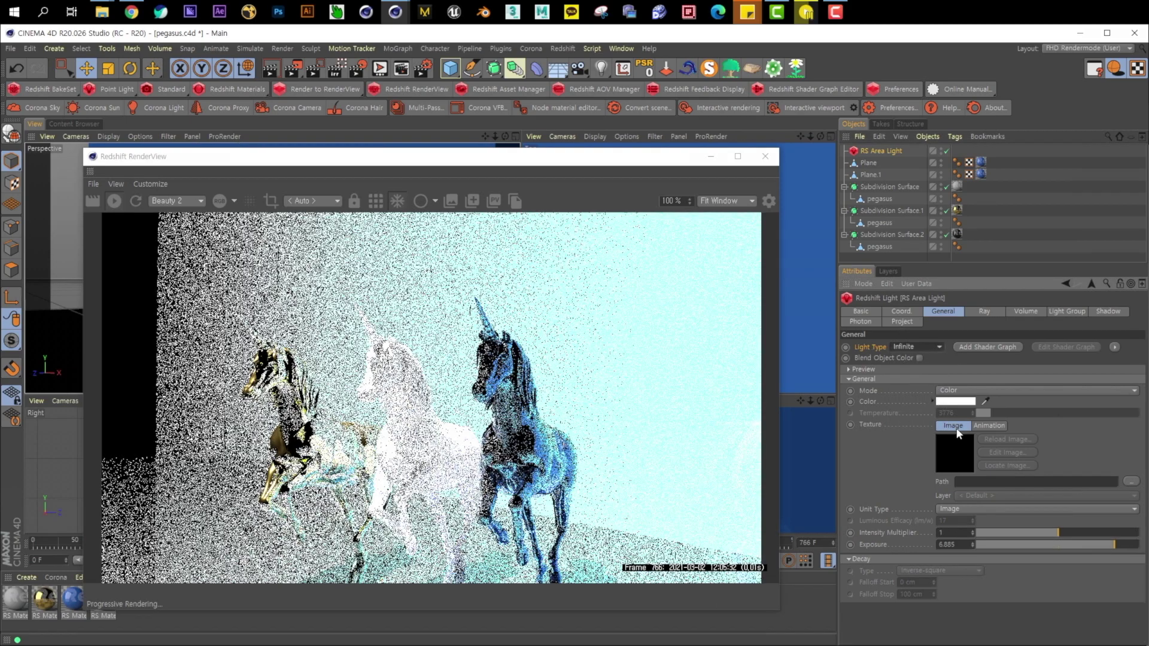
pyautogui.doubleClick(947, 545)
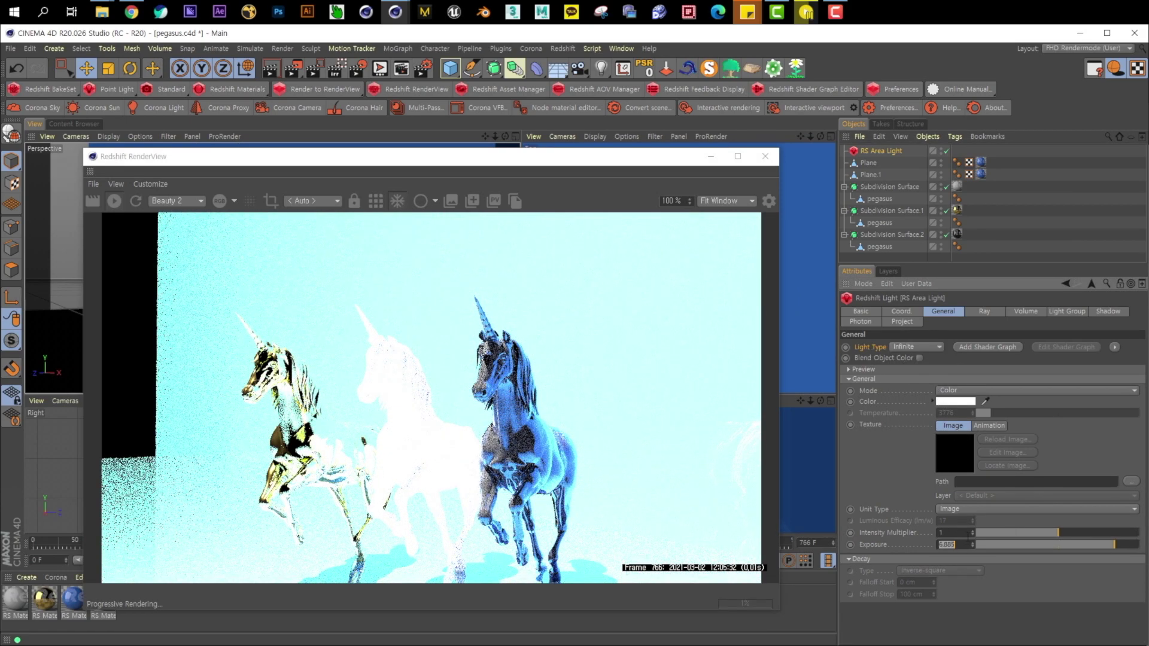
pyautogui.write('1')
pyautogui.press('Return')
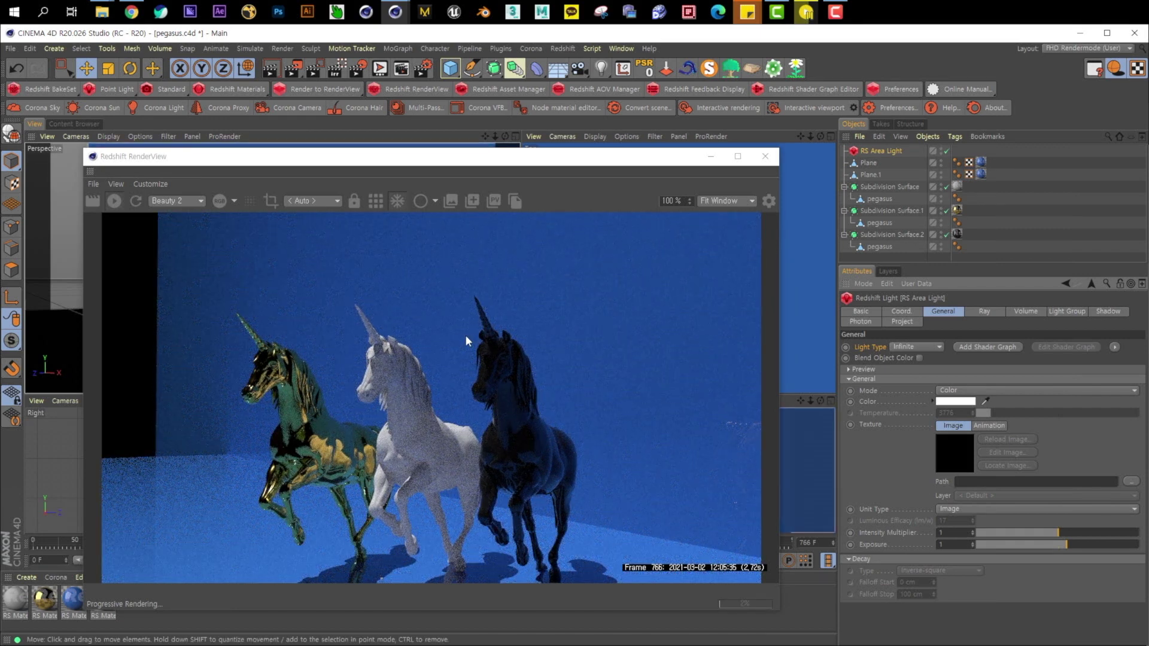
# Step: Bring the infinite light down beside the middle unicorn in the Perspective view and compare the render
pyautogui.moveTo(566, 158); pyautogui.dragTo(622, 265)
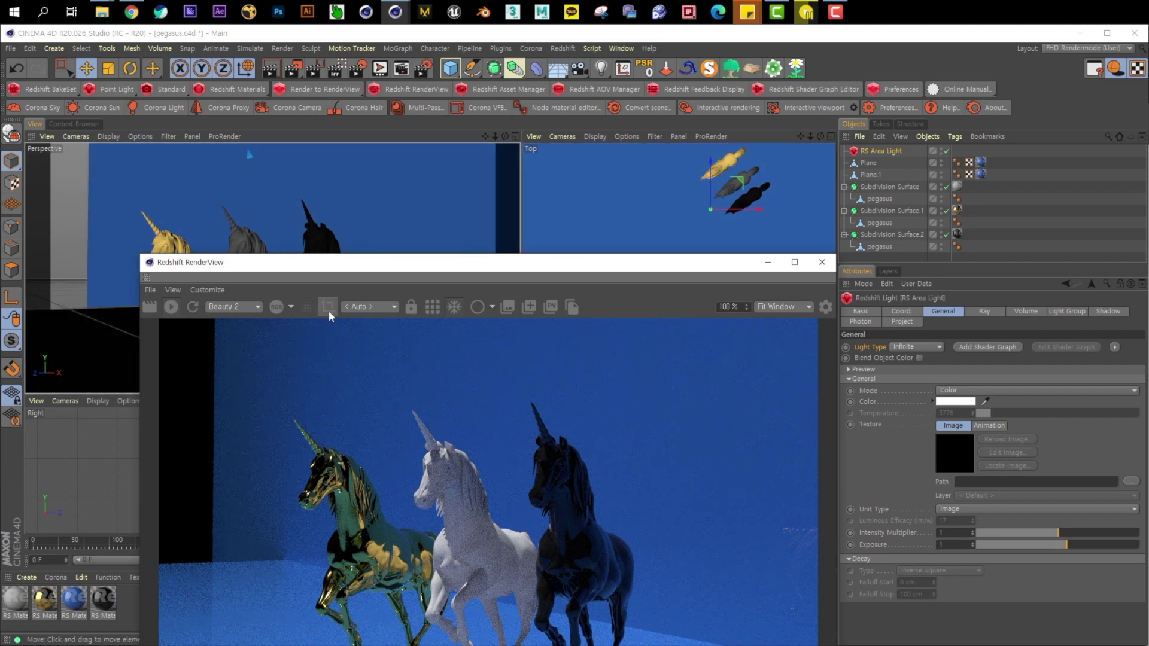
pyautogui.moveTo(402, 259); pyautogui.dragTo(415, 256)
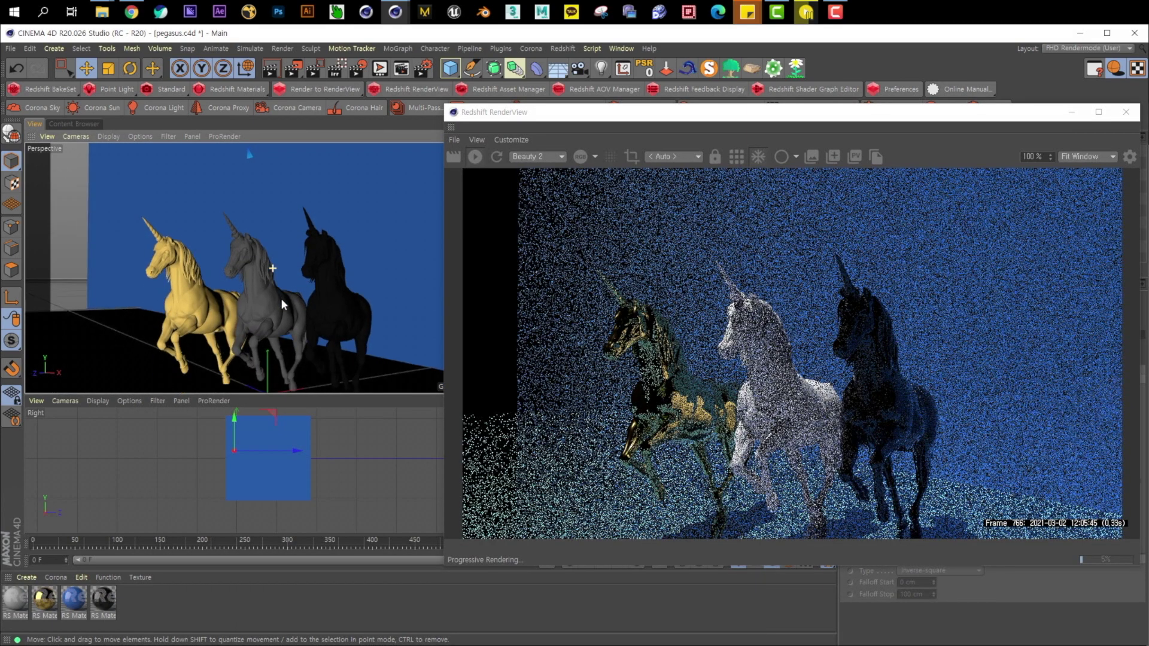
pyautogui.moveTo(282, 189); pyautogui.dragTo(301, 263)
pyautogui.moveTo(551, 123); pyautogui.dragTo(412, 117)
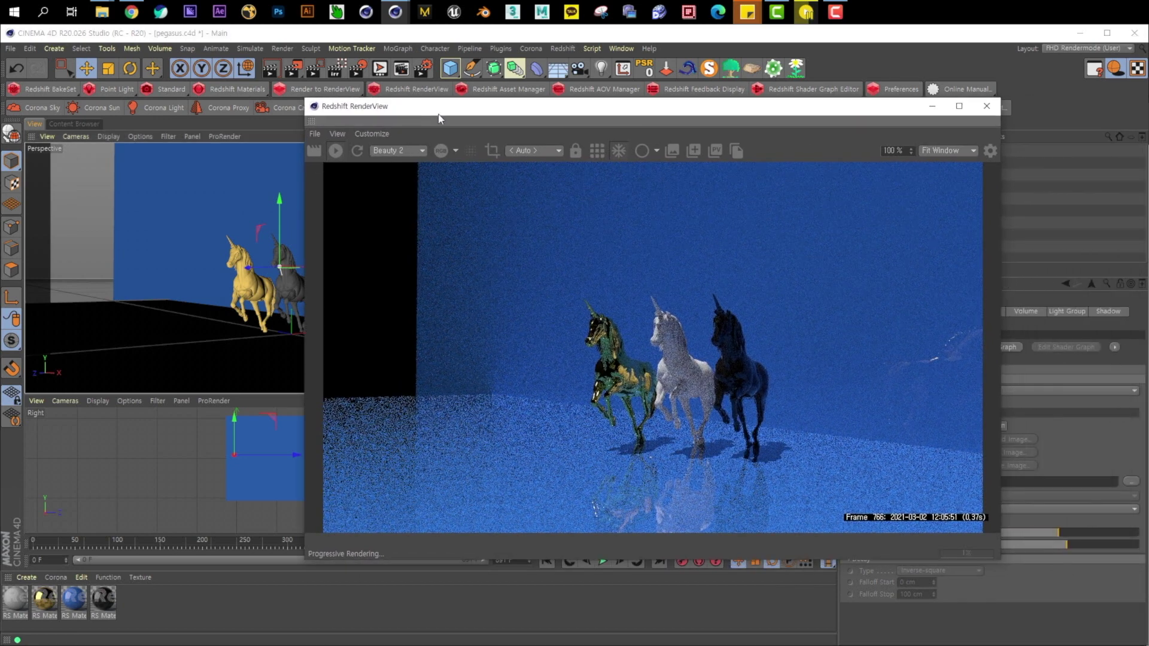
pyautogui.scroll(5, 236, 250)
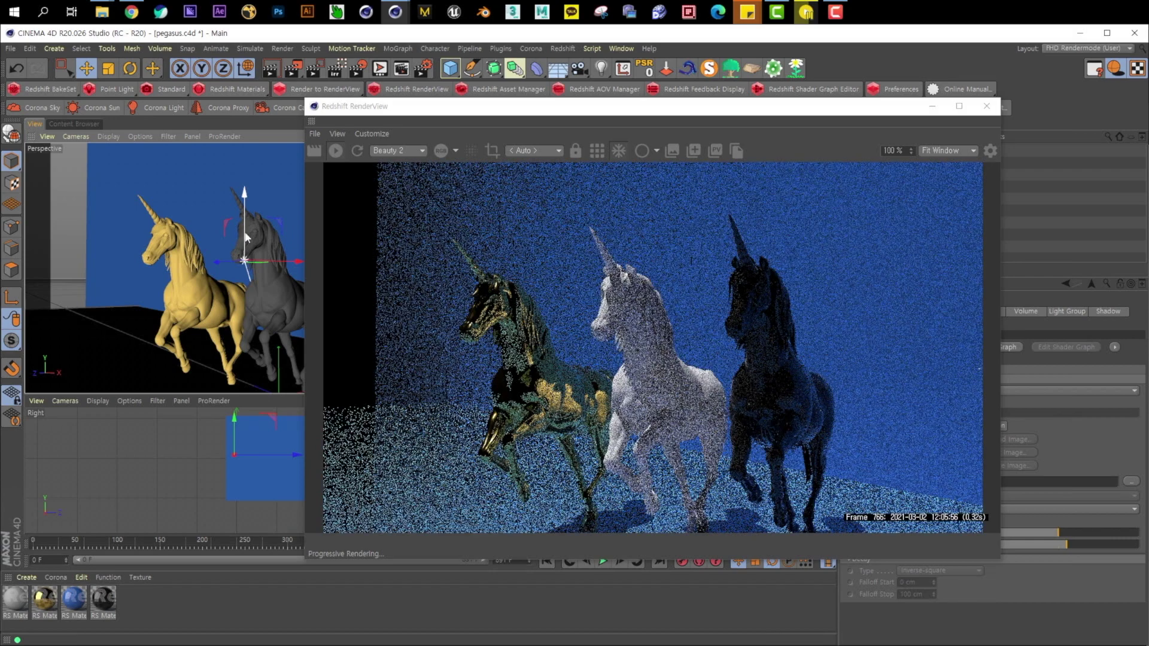
# Step: Rotate the infinite light to change the direction of the shadows, and shift its position slightly near the middle unicorn
pyautogui.press('r')
pyautogui.moveTo(223, 263); pyautogui.dragTo(293, 296)
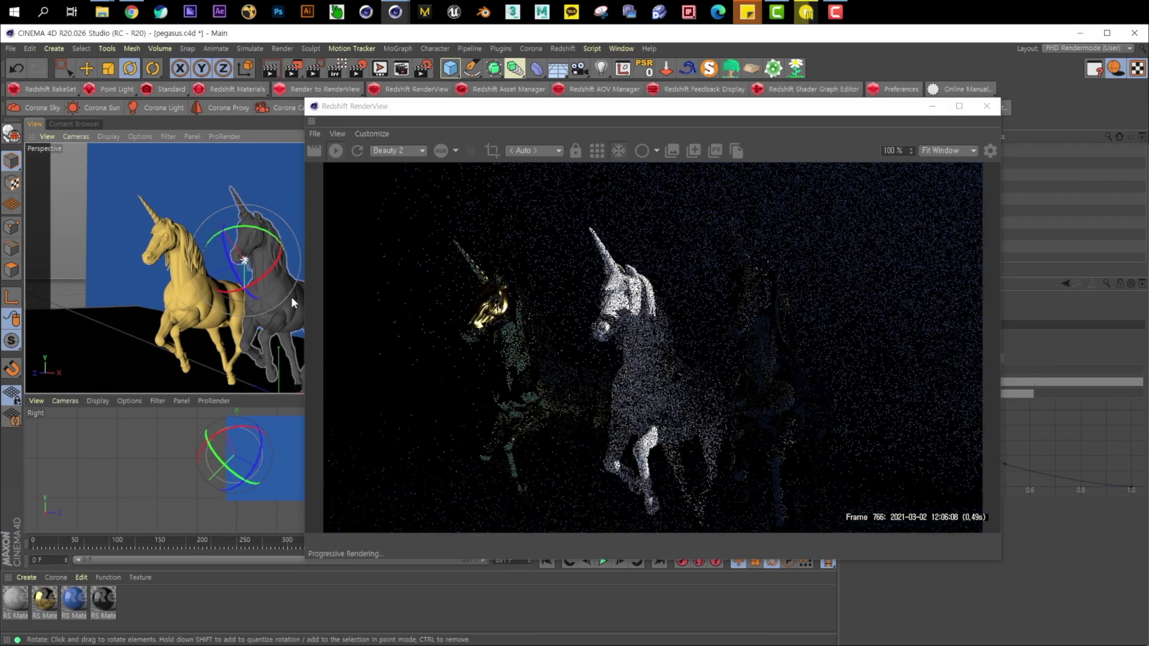
pyautogui.hotkey('ctrl', 'z')
pyautogui.hotkey('ctrl', 'y')
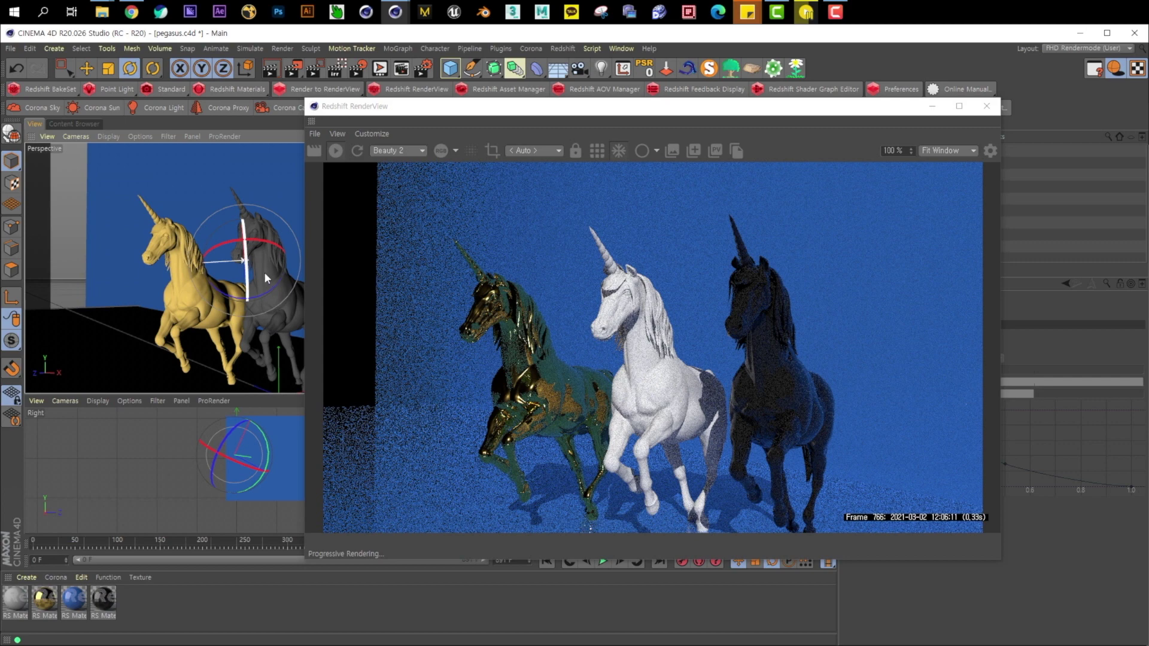
pyautogui.click(87, 67)
pyautogui.moveTo(239, 235); pyautogui.dragTo(264, 216)
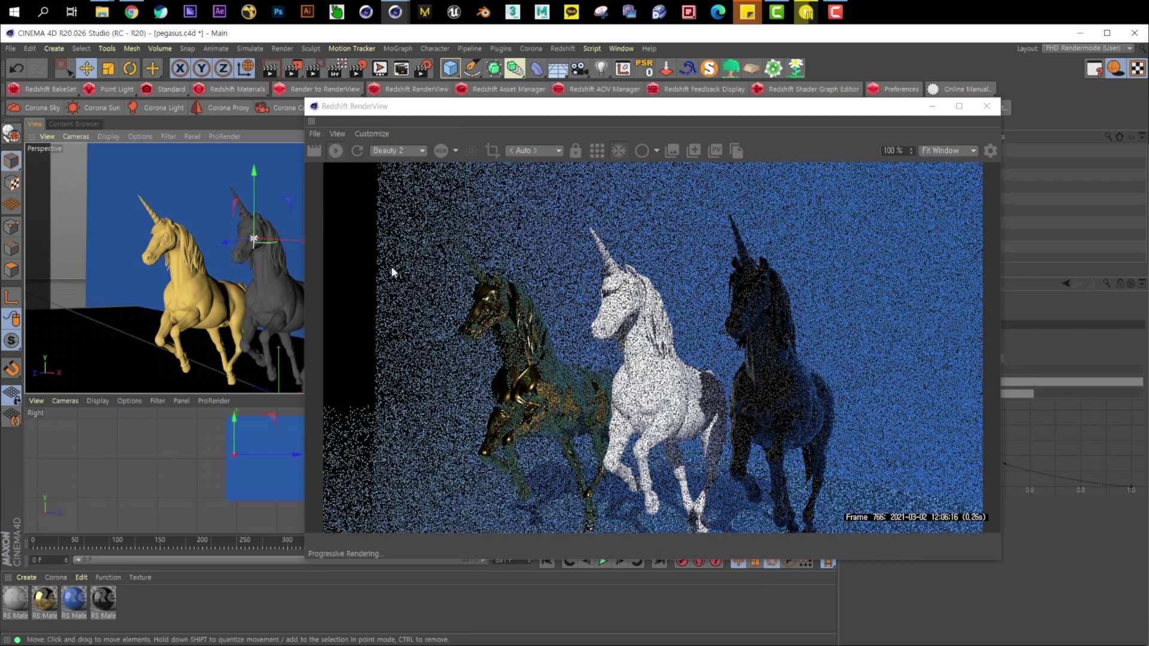
pyautogui.moveTo(618, 107); pyautogui.dragTo(434, 93)
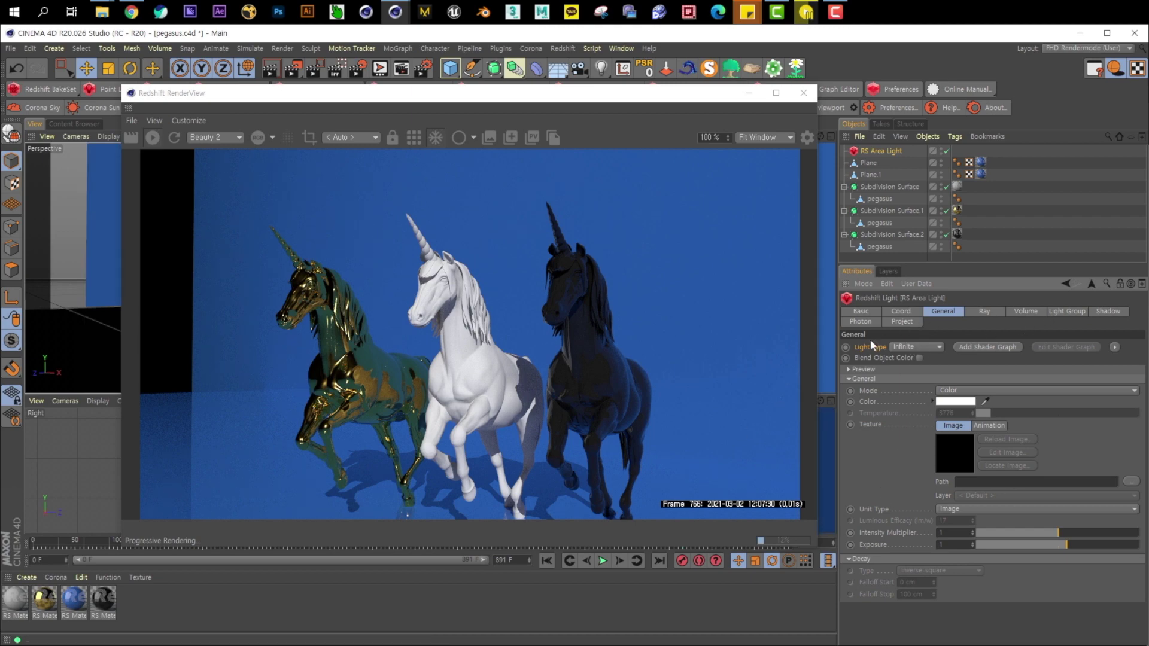
# Step: Set the infinite light's shadow Samples to 90 and Softness to 2, and return to its general settings
pyautogui.click(1107, 312)
pyautogui.moveTo(982, 383); pyautogui.dragTo(1143, 369)
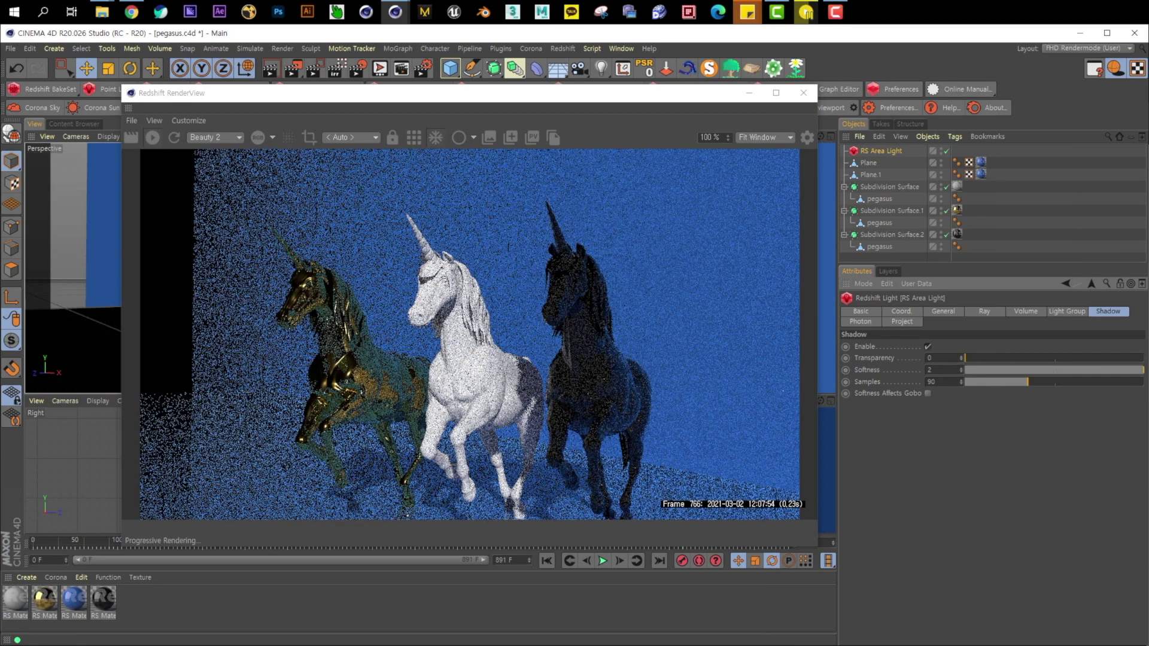
pyautogui.click(945, 312)
pyautogui.click(903, 313)
pyautogui.click(954, 311)
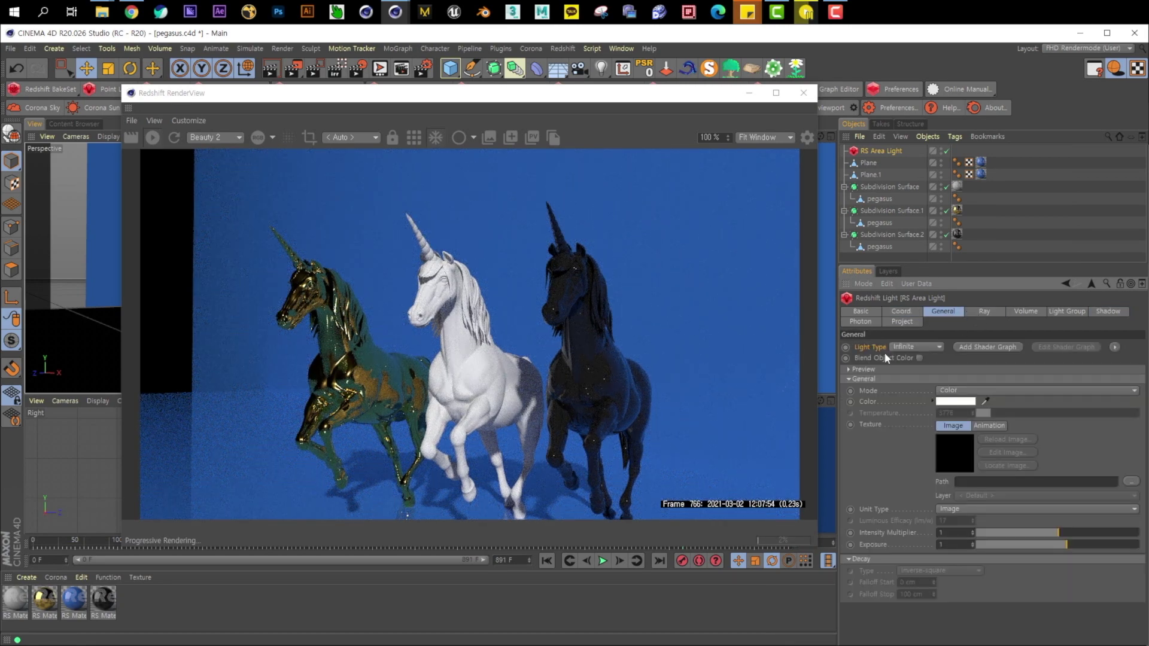
# Step: Change the RS Area Light's type to IES
pyautogui.click(914, 347)
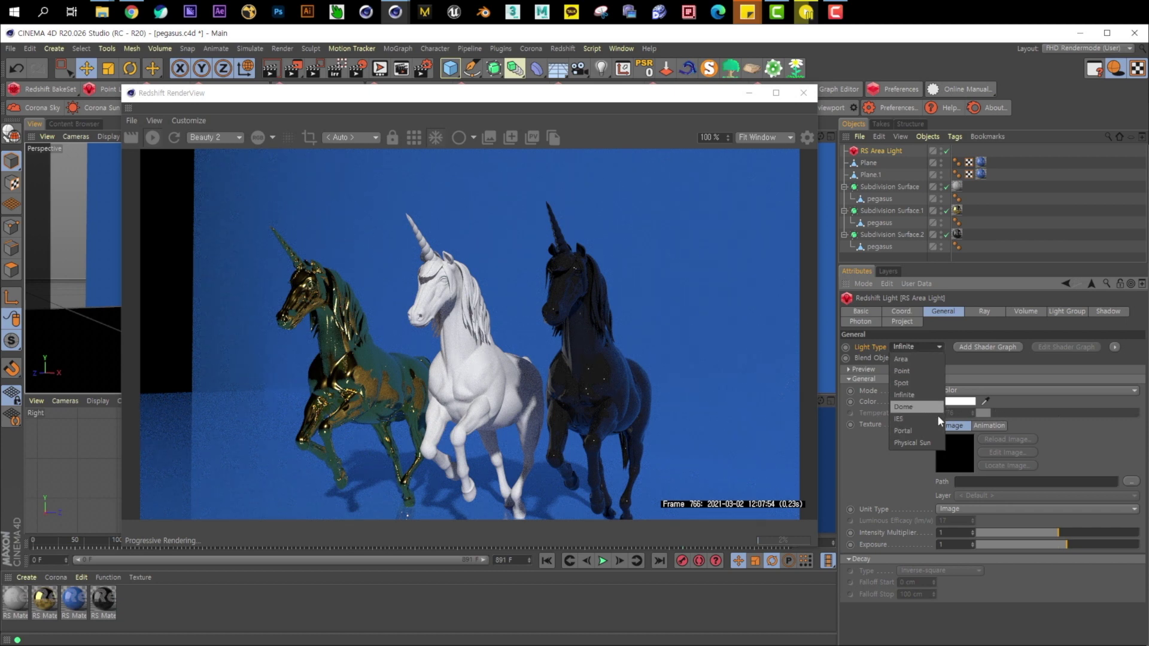
pyautogui.press('Down')
pyautogui.press('Down')
pyautogui.click(921, 419)
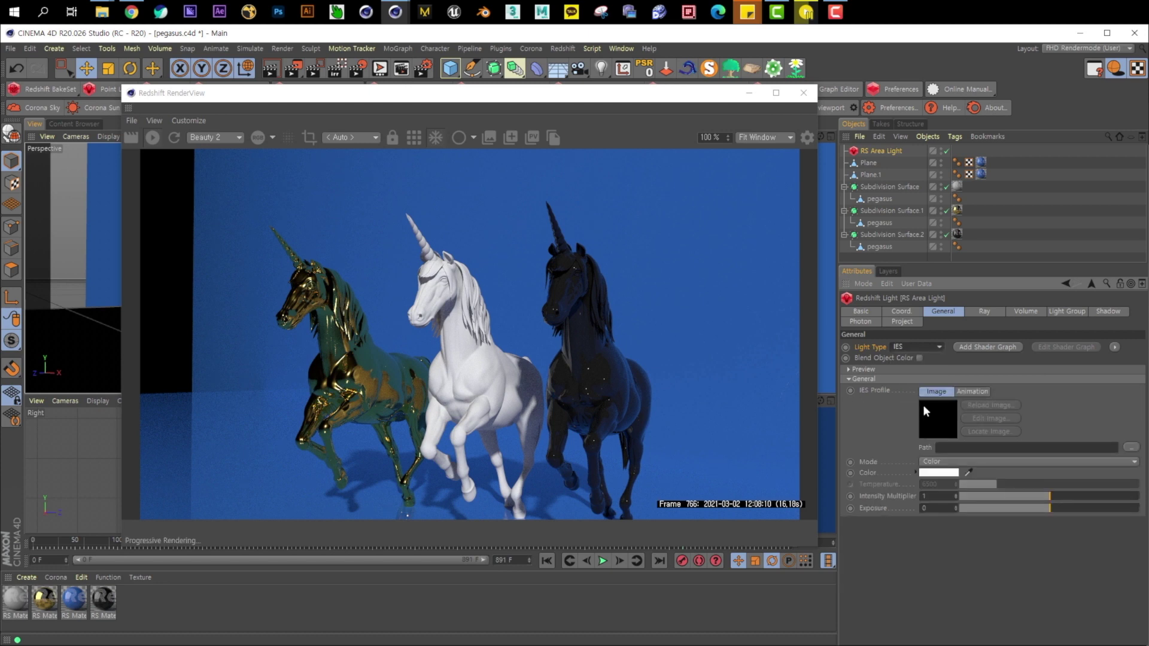
# Step: Browse for an IES profile file in the IES Lights collection folder under 3D Sources on drive F
pyautogui.moveTo(518, 97); pyautogui.dragTo(459, 293)
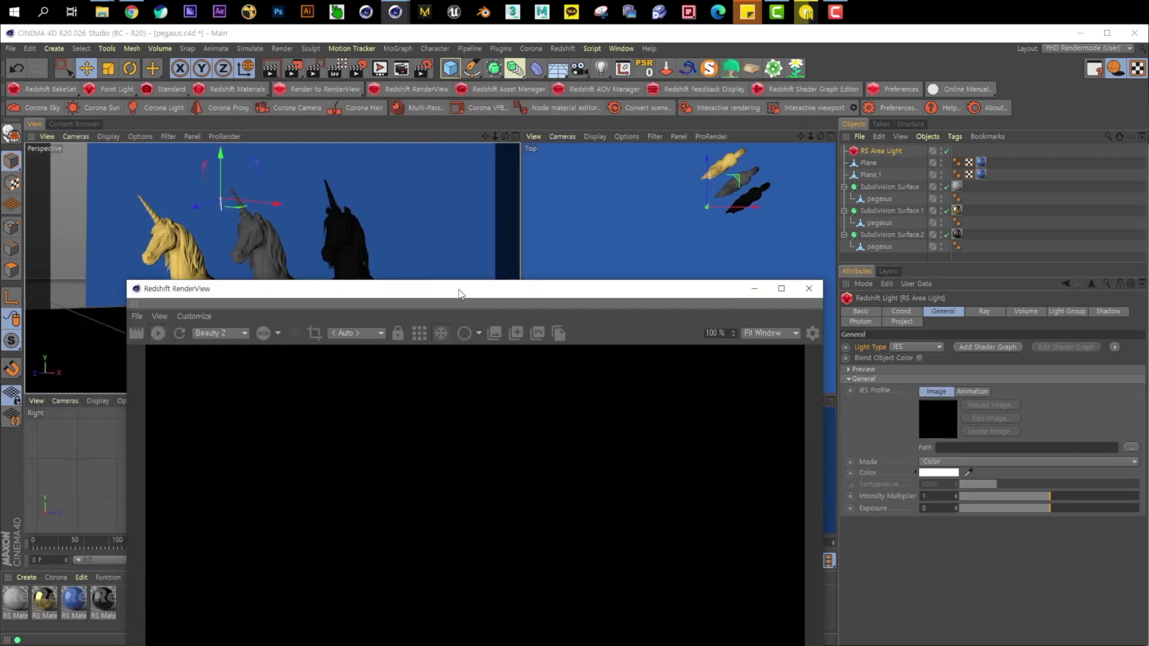
pyautogui.click(1131, 448)
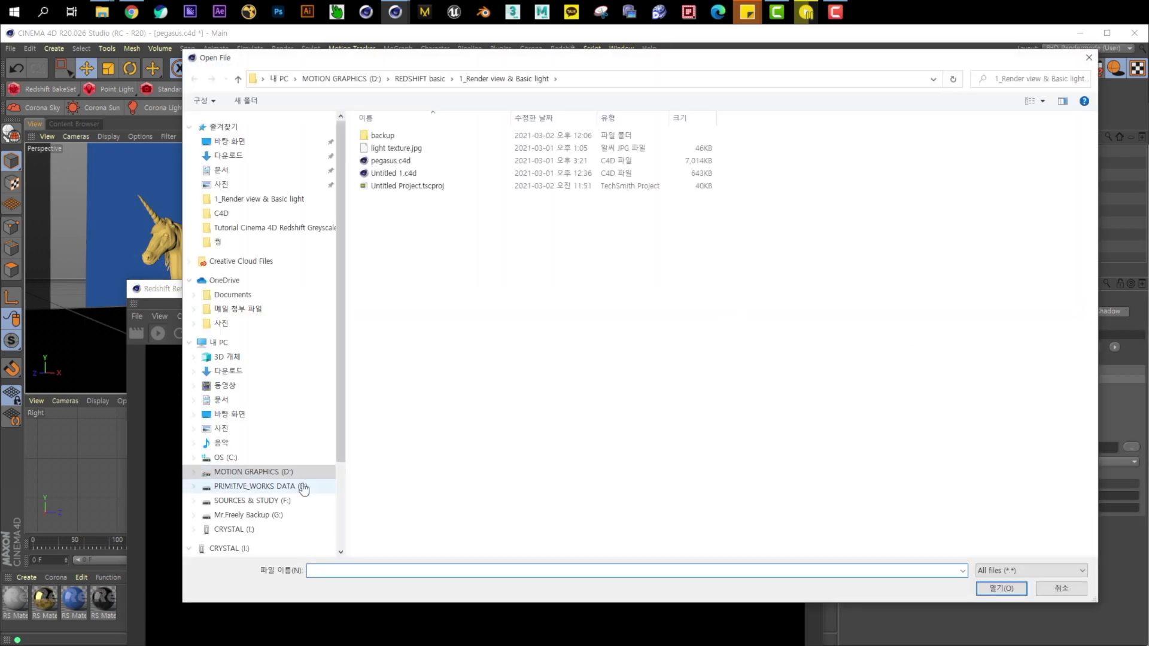
pyautogui.click(312, 500)
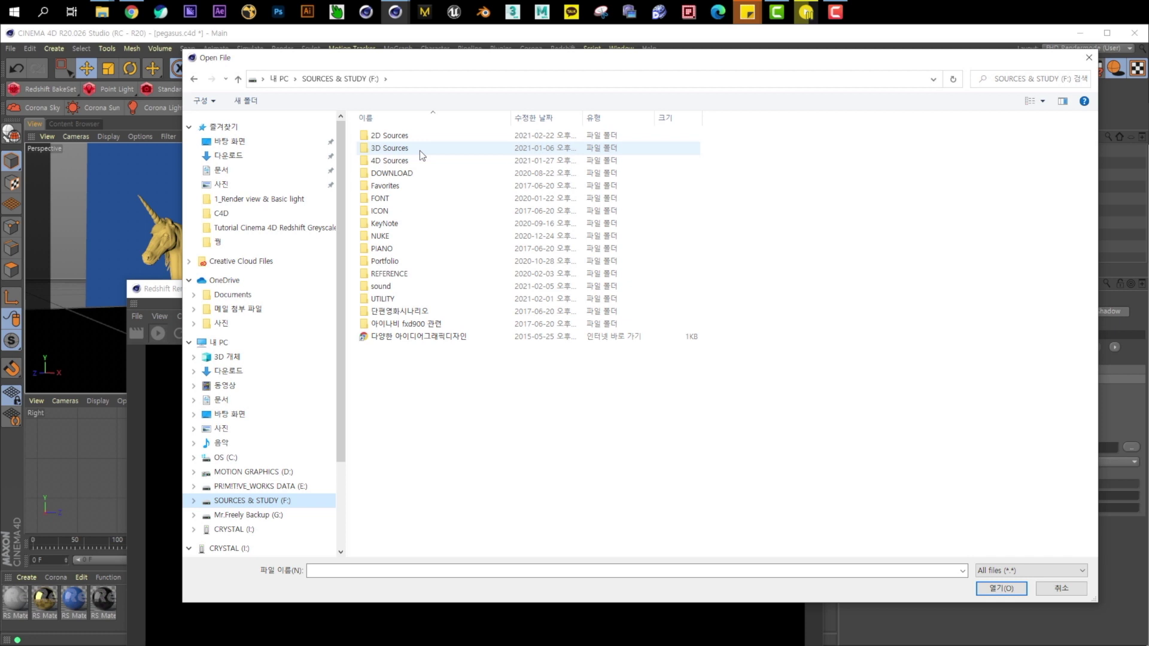
pyautogui.doubleClick(419, 149)
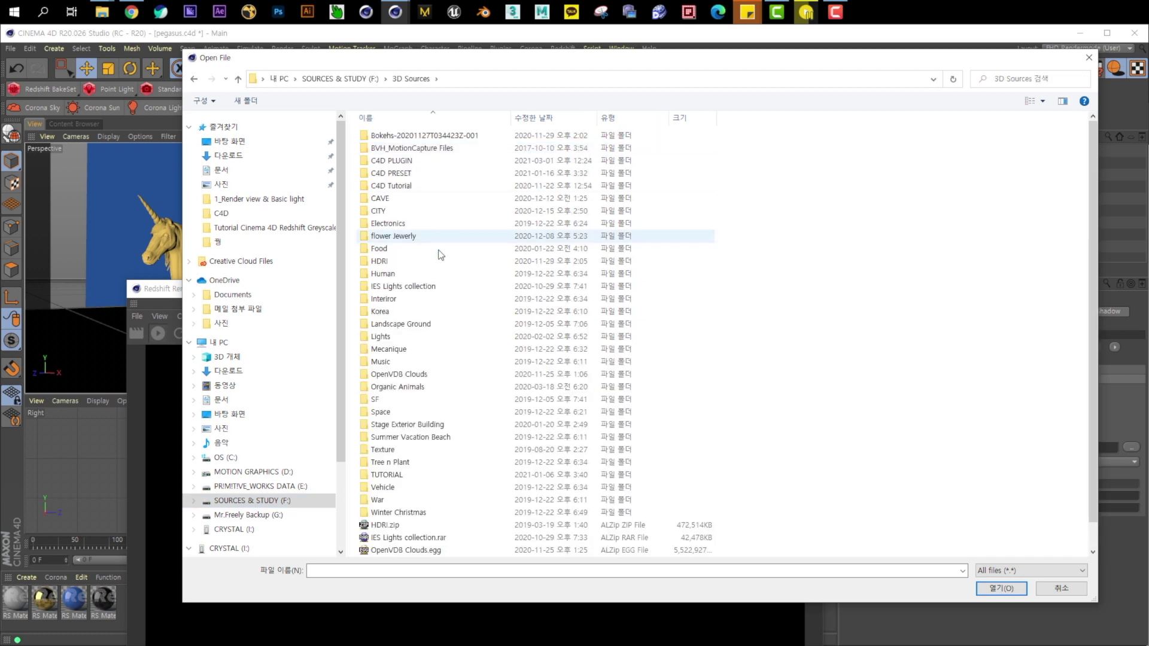
pyautogui.click(416, 337)
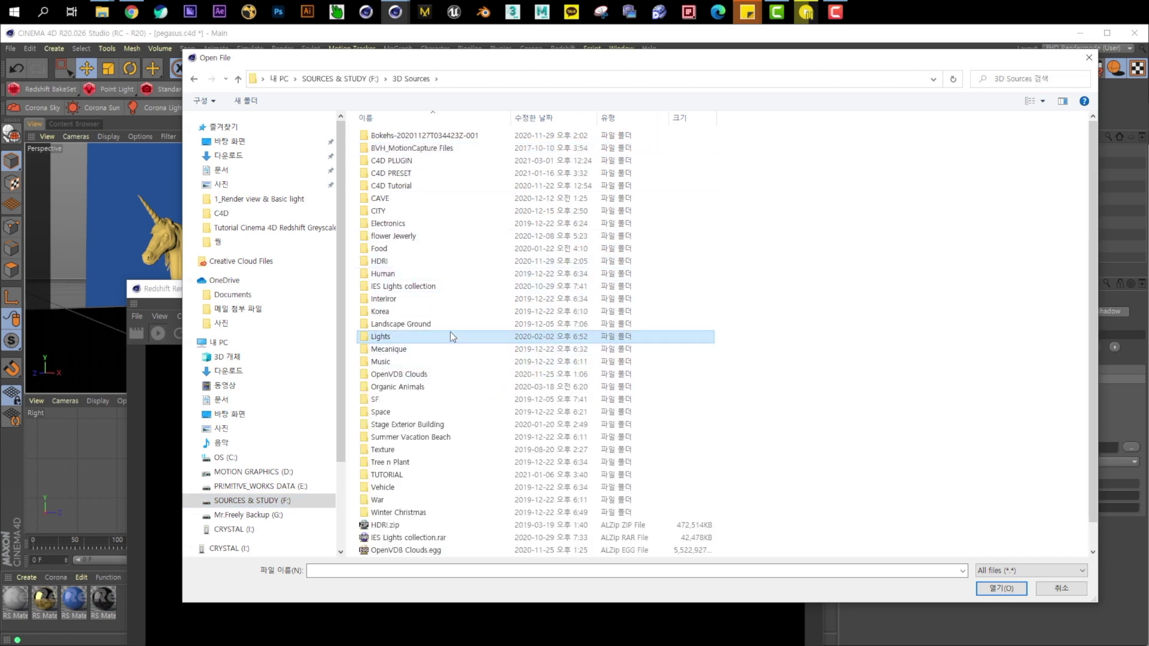
pyautogui.press('i')
pyautogui.press('i')
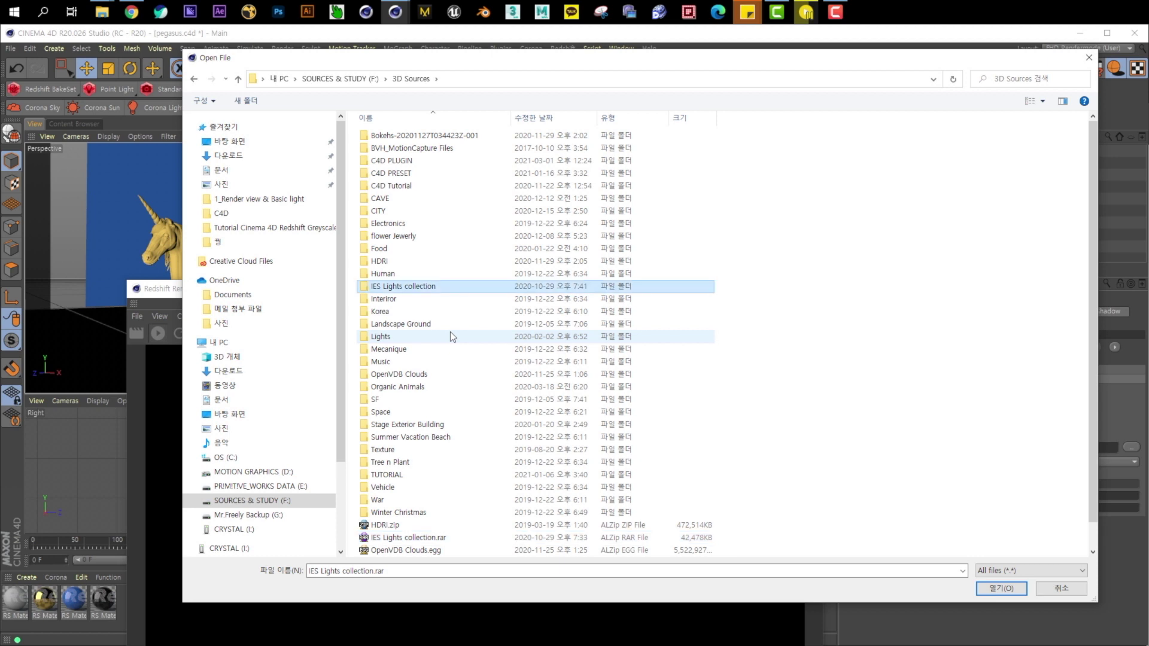
pyautogui.press('Return')
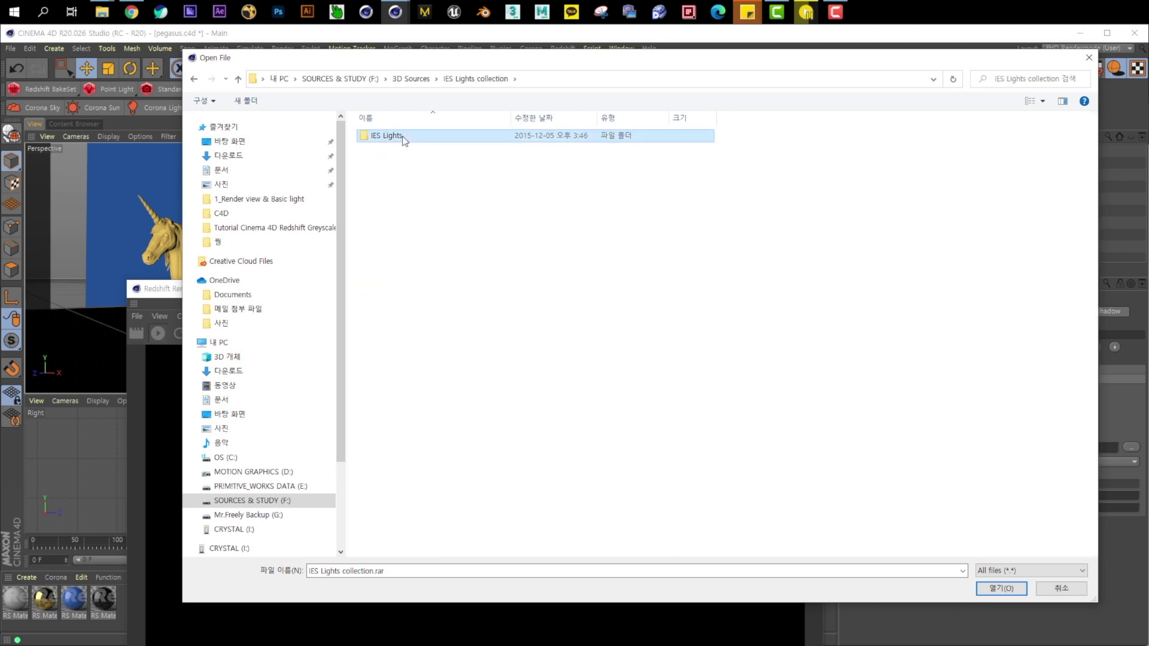
# Step: Load 18.ies from the ies folder inside IES Lights > NICE_IES as the light's IES profile
pyautogui.doubleClick(404, 139)
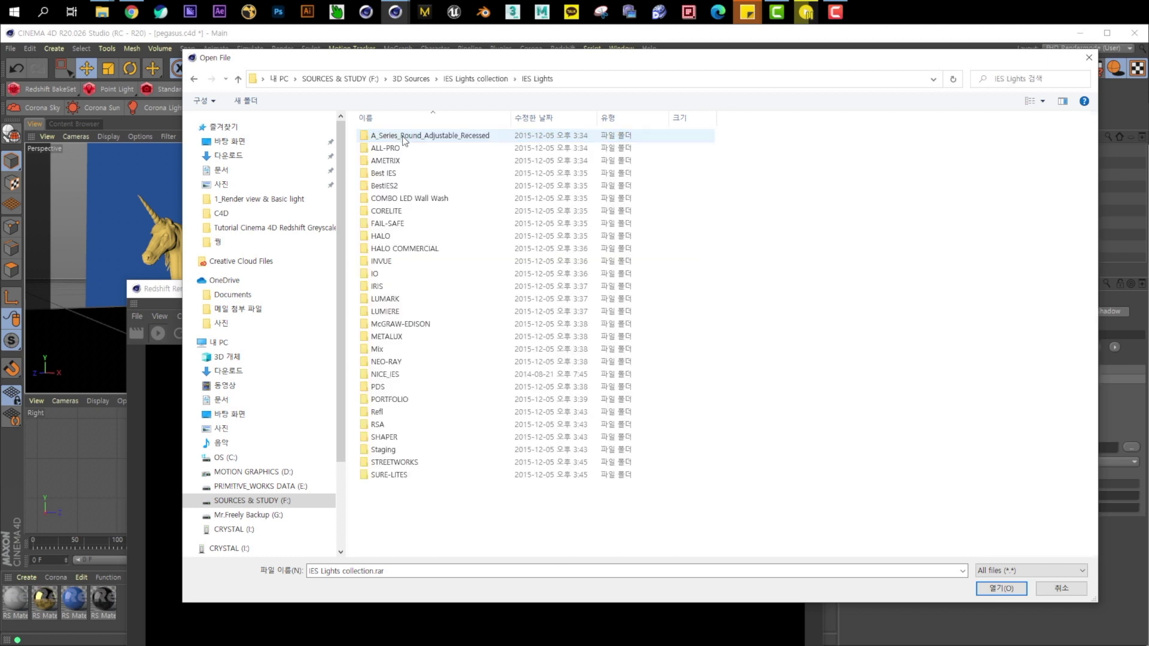
pyautogui.doubleClick(412, 372)
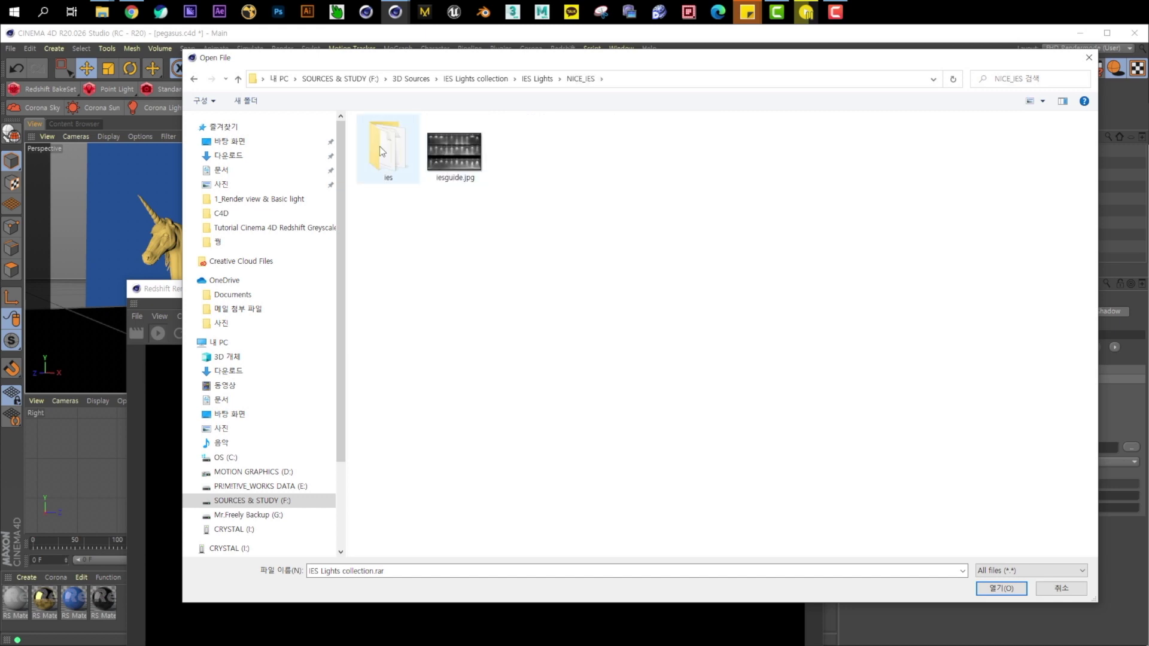
pyautogui.doubleClick(380, 146)
pyautogui.press('Escape')
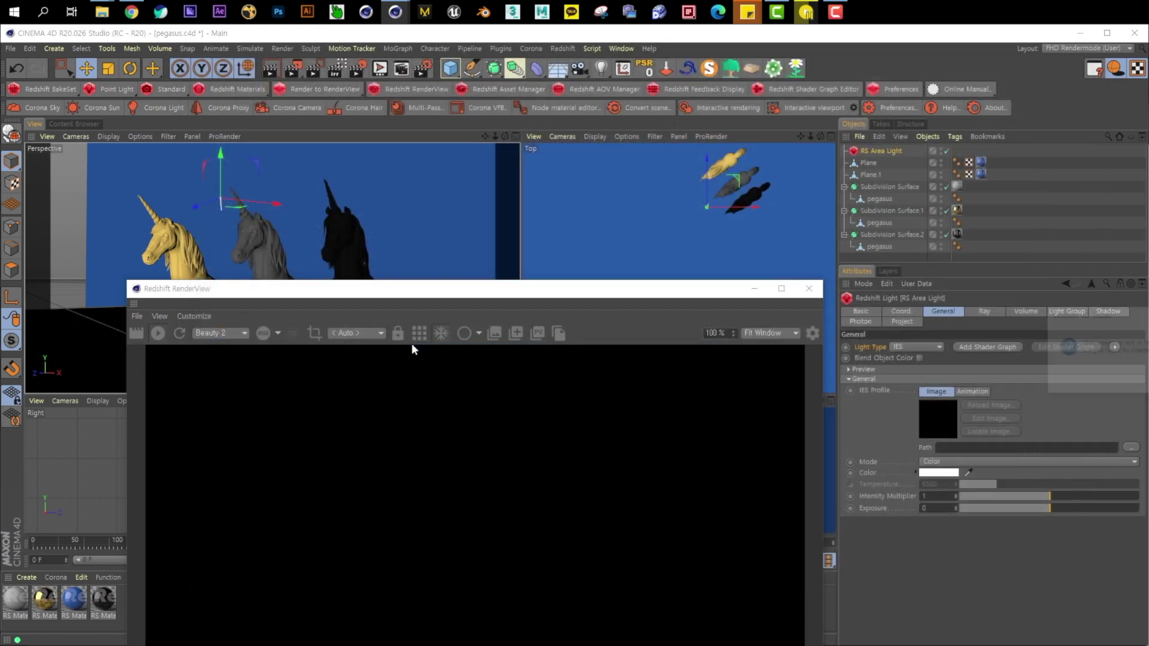
pyautogui.press('Return')
# Step: Raise the IES light's Intensity Multiplier to 100 and further to 1000
pyautogui.moveTo(632, 293); pyautogui.dragTo(624, 175)
pyautogui.moveTo(1072, 496); pyautogui.dragTo(1139, 496)
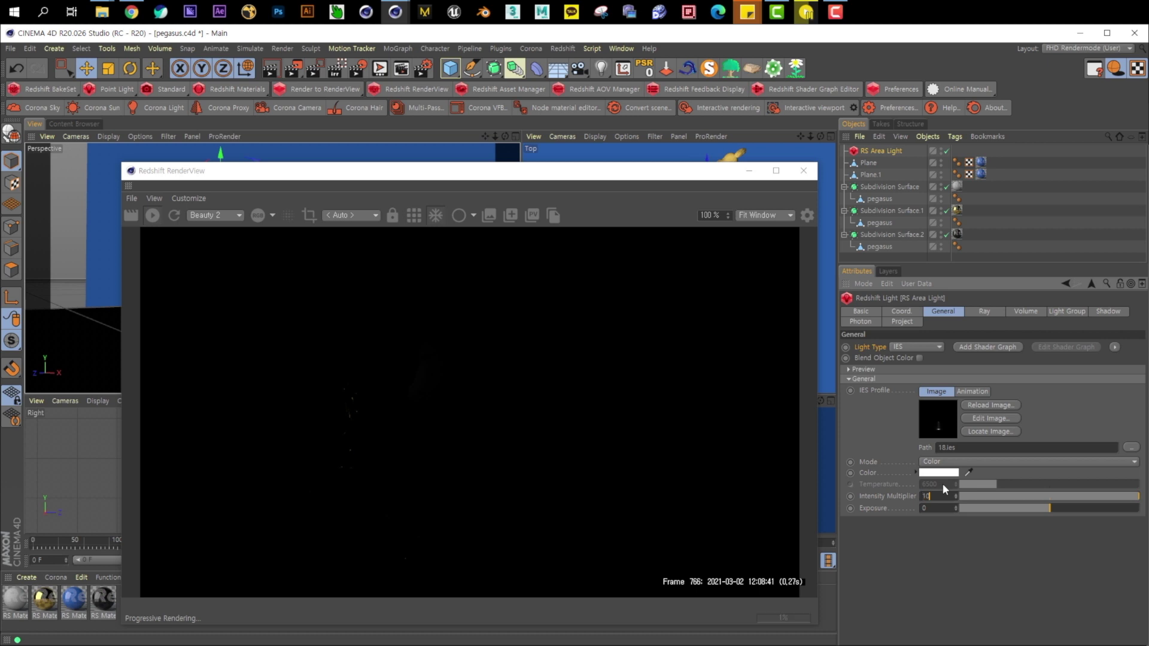
pyautogui.write('0')
pyautogui.press('Return')
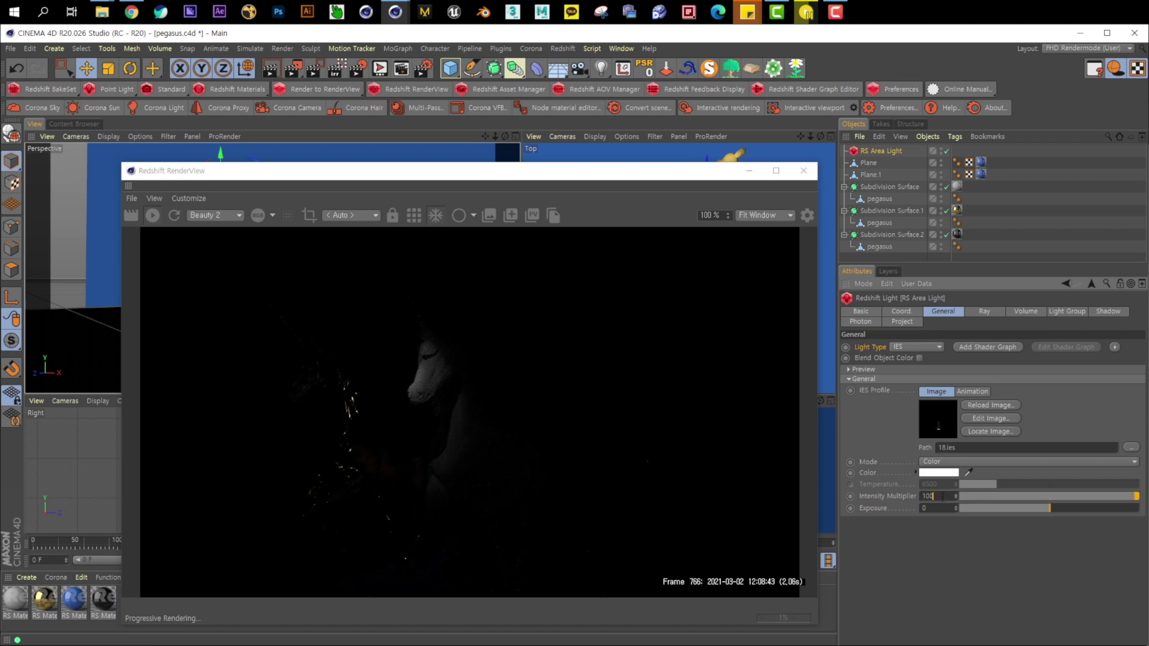
pyautogui.click(951, 495)
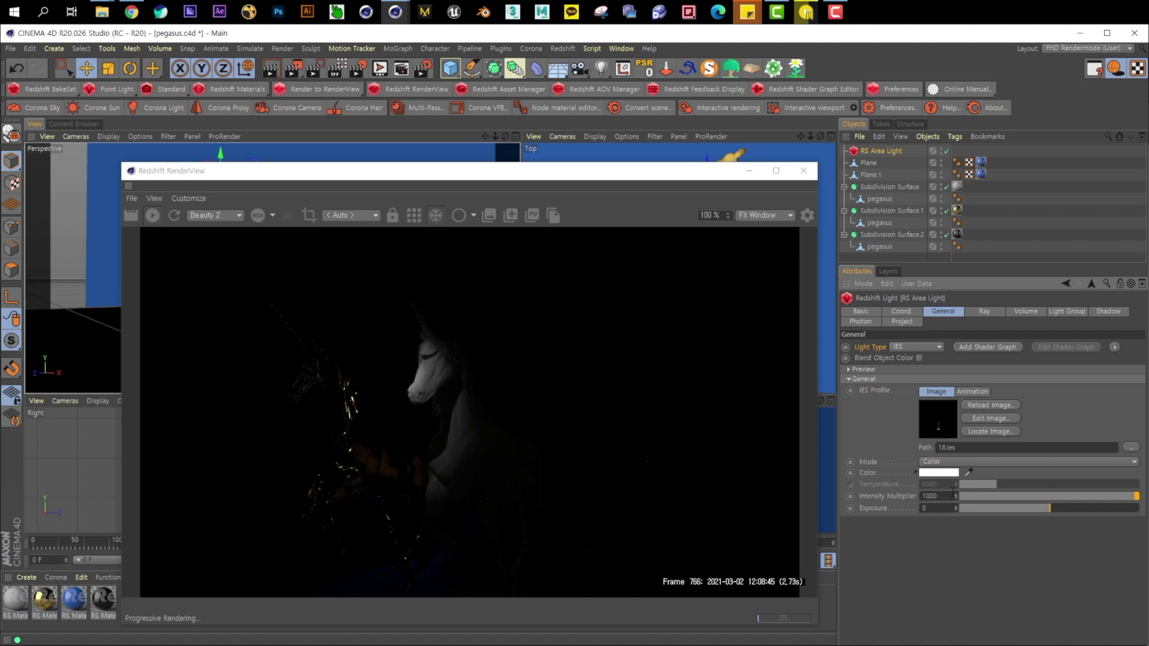
# Step: Move the IES light in the Perspective view so it sits slightly farther from the unicorns
pyautogui.moveTo(473, 174); pyautogui.dragTo(734, 179)
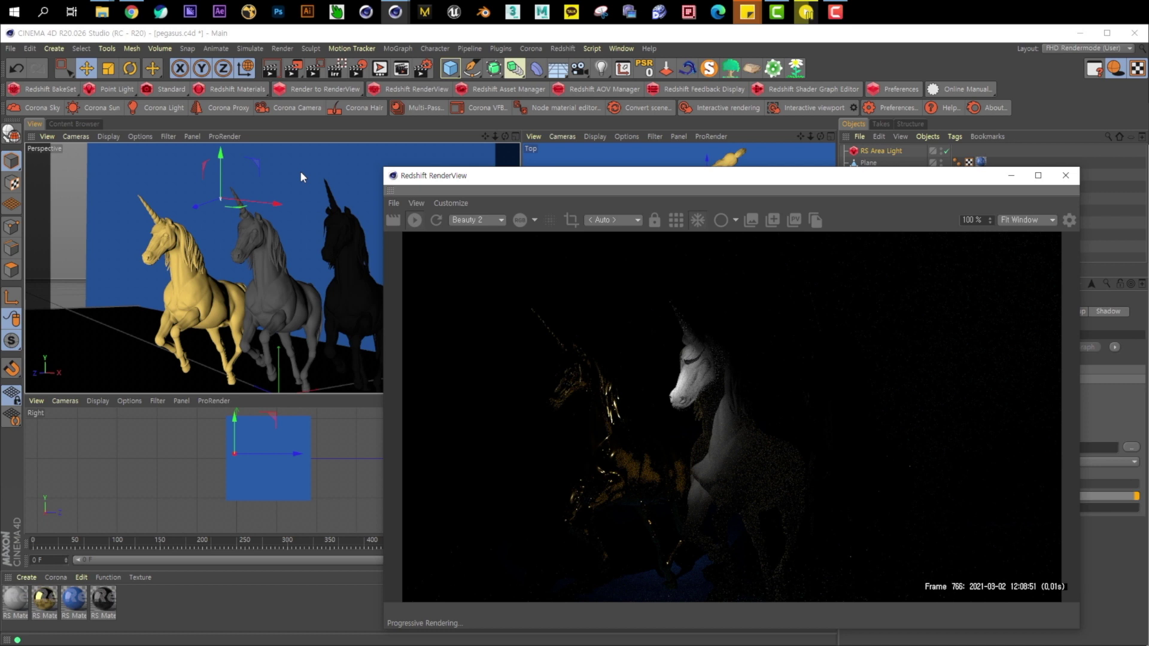
pyautogui.moveTo(331, 163); pyautogui.dragTo(197, 220)
pyautogui.moveTo(226, 173)
pyautogui.mouseDown()
pyautogui.moveTo(174, 198)
pyautogui.moveTo(196, 199)
pyautogui.moveTo(102, 193)
pyautogui.moveTo(214, 161)
pyautogui.moveTo(237, 193)
pyautogui.mouseUp()
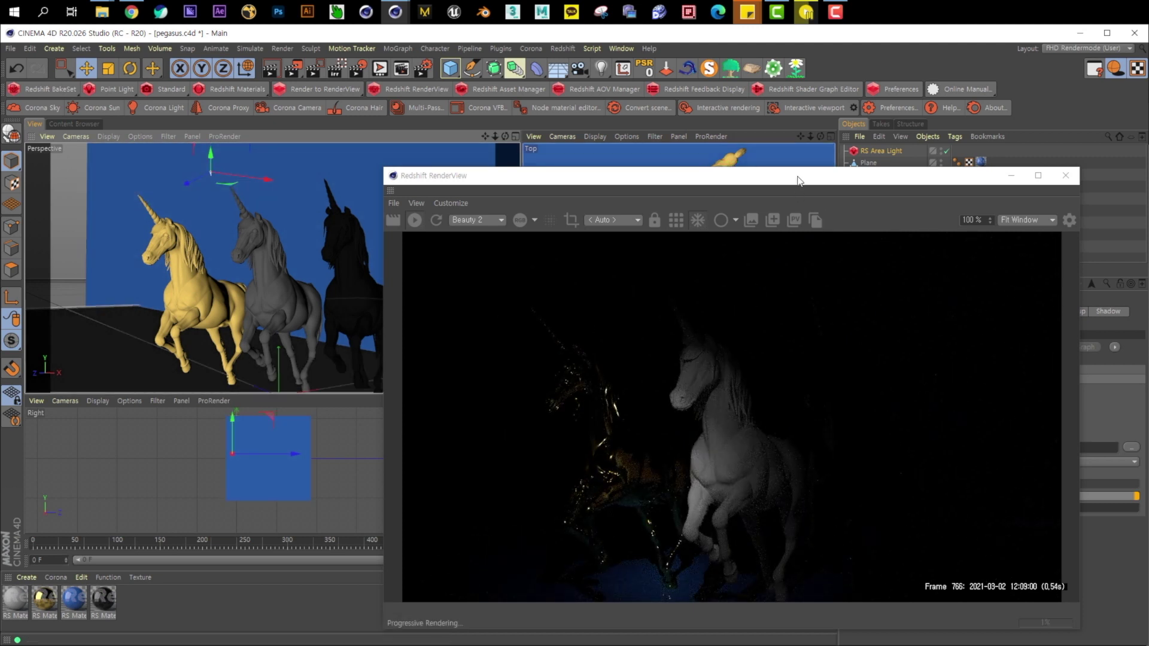
pyautogui.moveTo(798, 181); pyautogui.dragTo(588, 144)
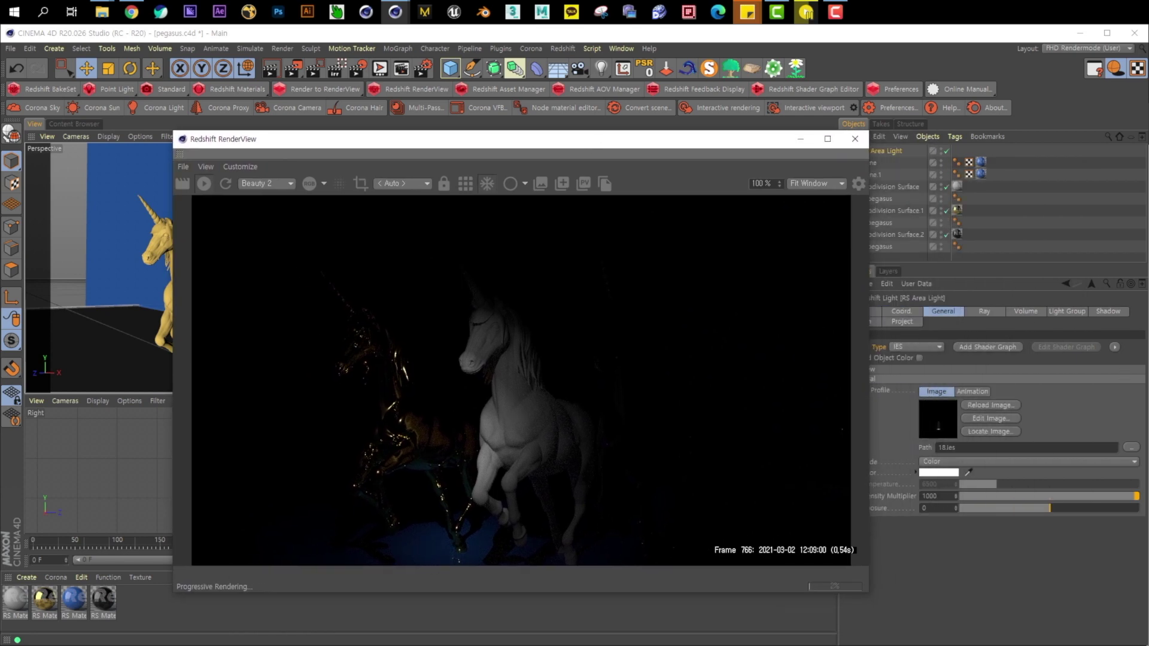
# Step: Replace the light's IES profile with the 1.IES file and check the new render
pyautogui.moveTo(501, 149); pyautogui.dragTo(450, 321)
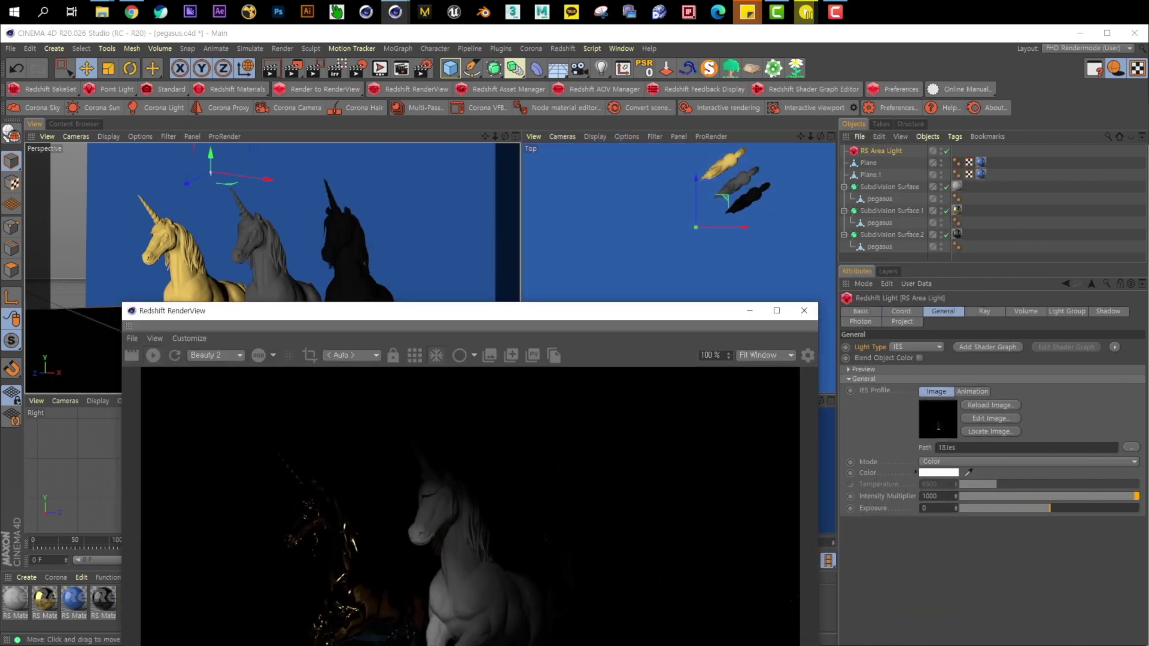
pyautogui.click(1130, 448)
pyautogui.doubleClick(428, 136)
pyautogui.press('Return')
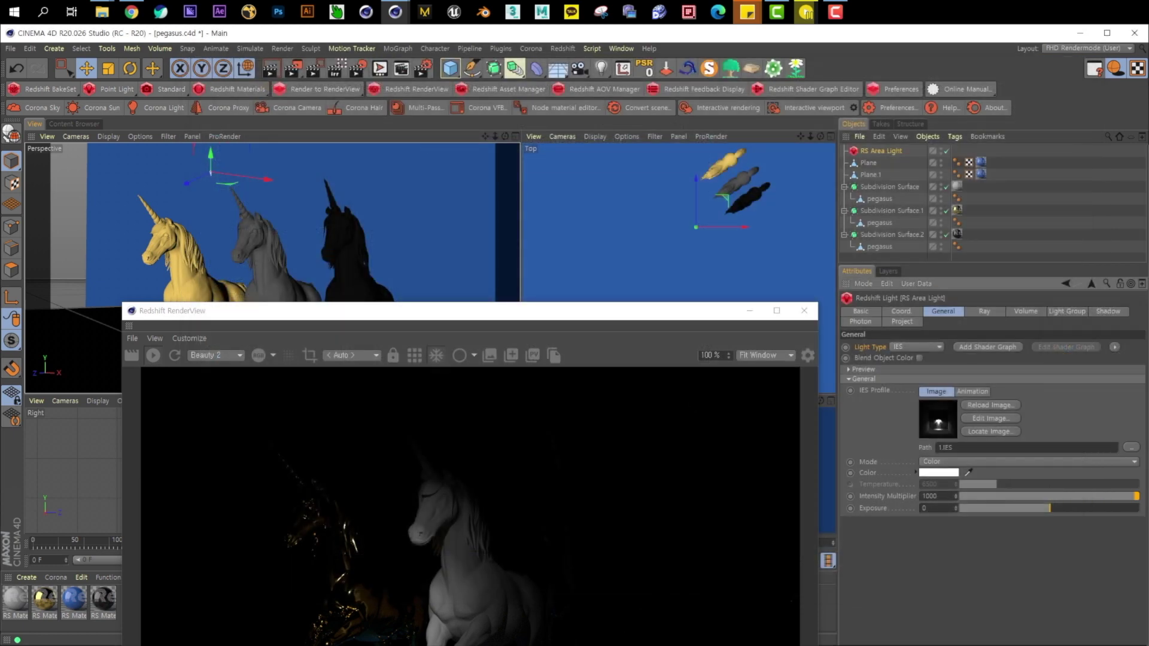
pyautogui.moveTo(564, 314); pyautogui.dragTo(783, 143)
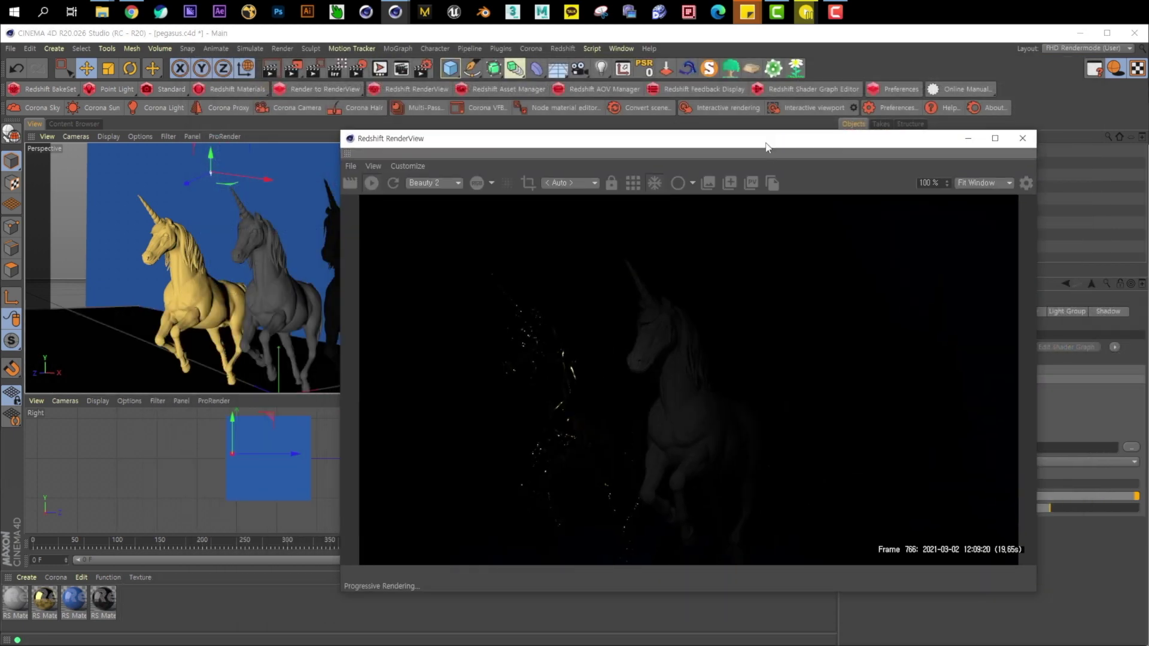
# Step: Try Intensity Multiplier 2000 with Exposure 10 on the IES light, and 1000 with a slightly lower Exposure
pyautogui.moveTo(669, 146); pyautogui.dragTo(478, 146)
pyautogui.moveTo(969, 510); pyautogui.dragTo(1138, 504)
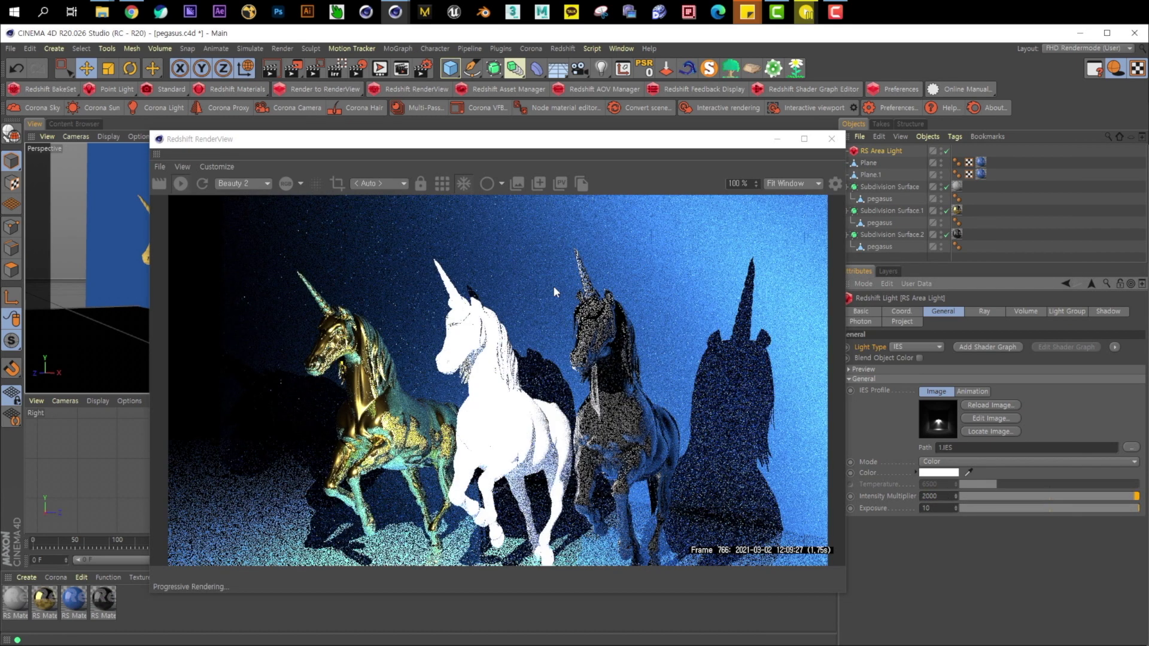
pyautogui.click(942, 495)
pyautogui.write('1000')
pyautogui.press('Return')
pyautogui.moveTo(1136, 508); pyautogui.dragTo(1127, 509)
pyautogui.moveTo(488, 153)
pyautogui.mouseDown()
pyautogui.moveTo(567, 150)
pyautogui.moveTo(494, 135)
pyautogui.mouseUp()
# Step: Set the IES light's Intensity Multiplier to 500 and its Exposure to 7.45
pyautogui.click(1049, 508)
pyautogui.doubleClick(943, 495)
pyautogui.write('500')
pyautogui.press('Return')
pyautogui.moveTo(1093, 508); pyautogui.dragTo(1116, 509)
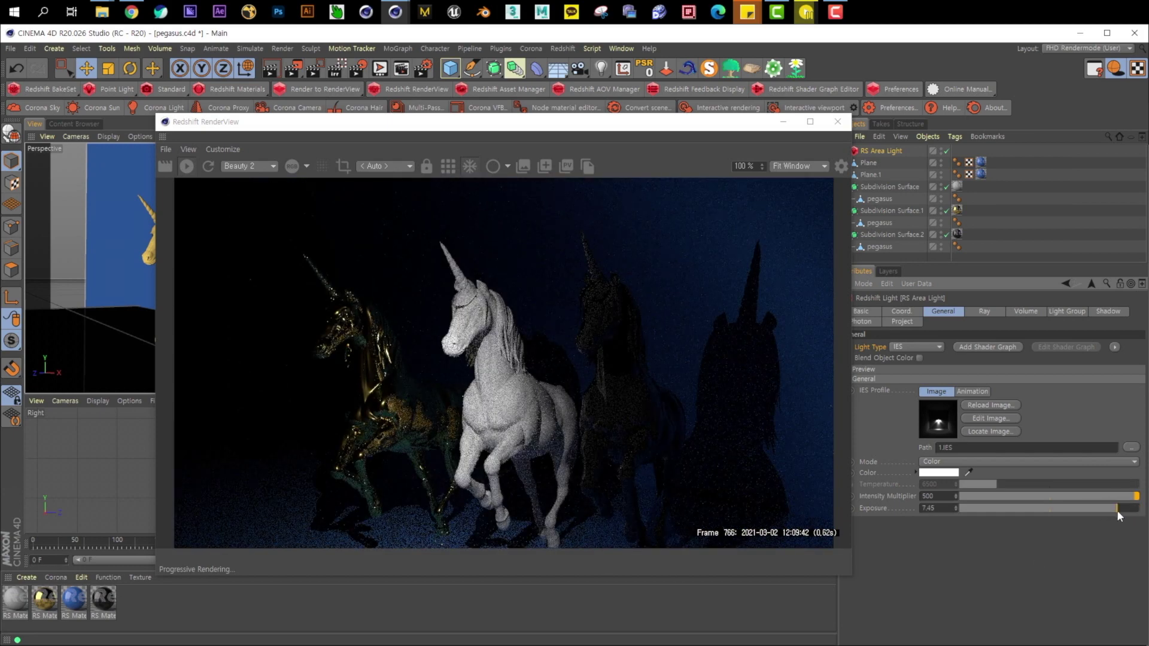
# Step: Move the IES light in the Top view, ending farther away from the heads of the unicorns
pyautogui.moveTo(527, 124); pyautogui.dragTo(789, 133)
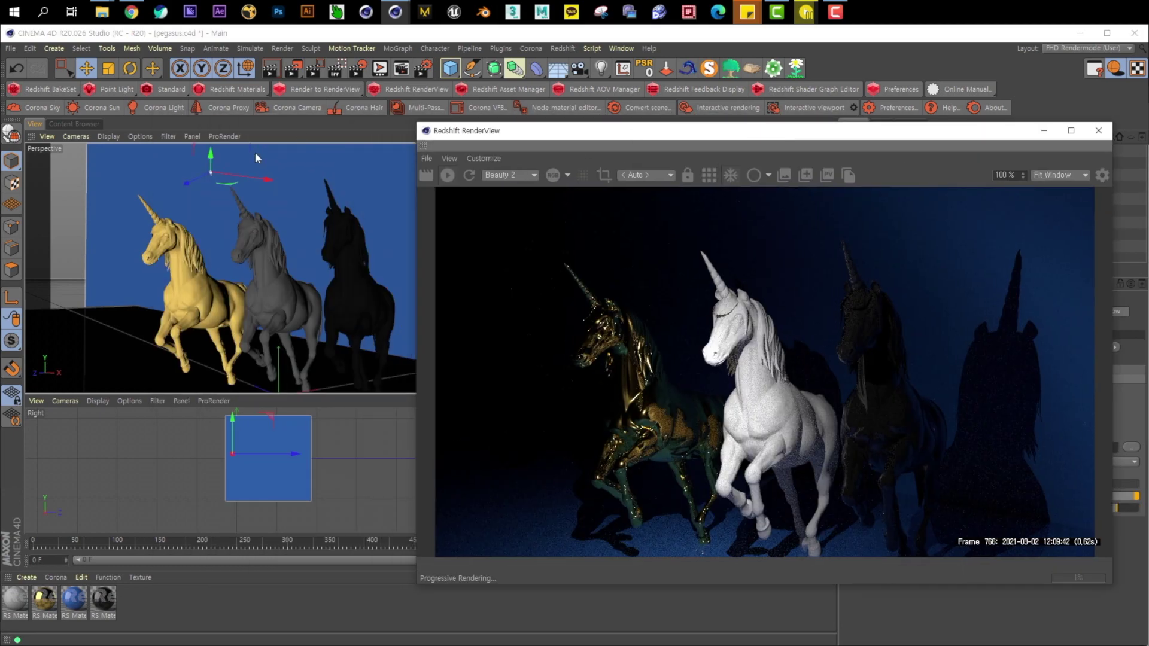
pyautogui.moveTo(563, 137); pyautogui.dragTo(545, 360)
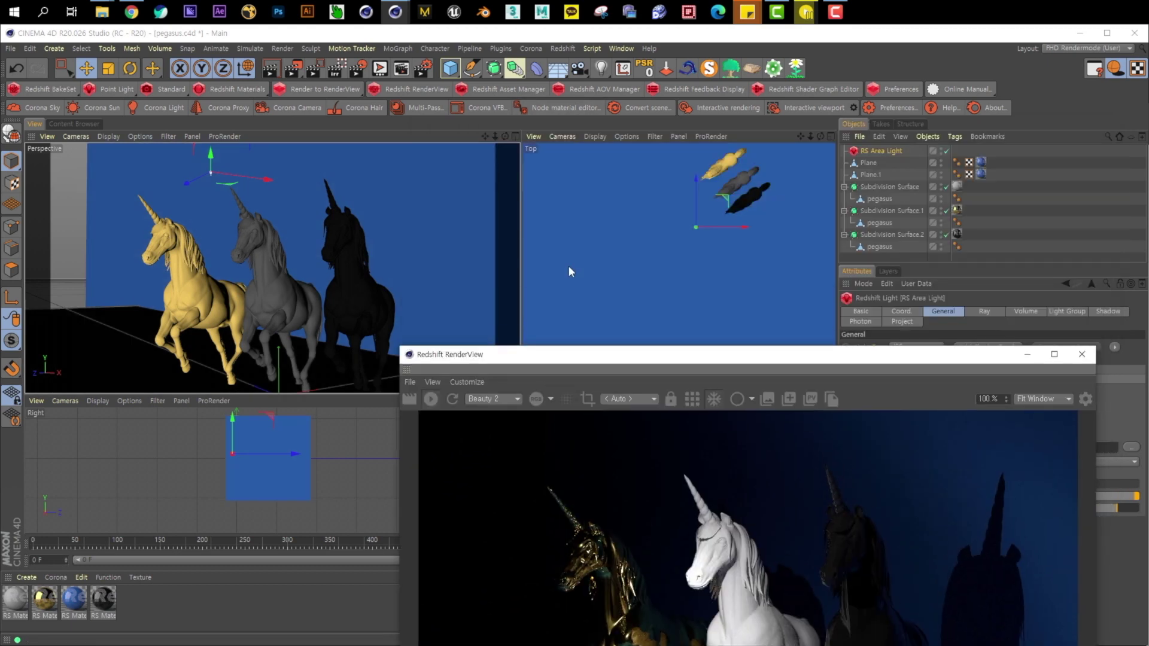
pyautogui.moveTo(708, 207); pyautogui.dragTo(704, 189)
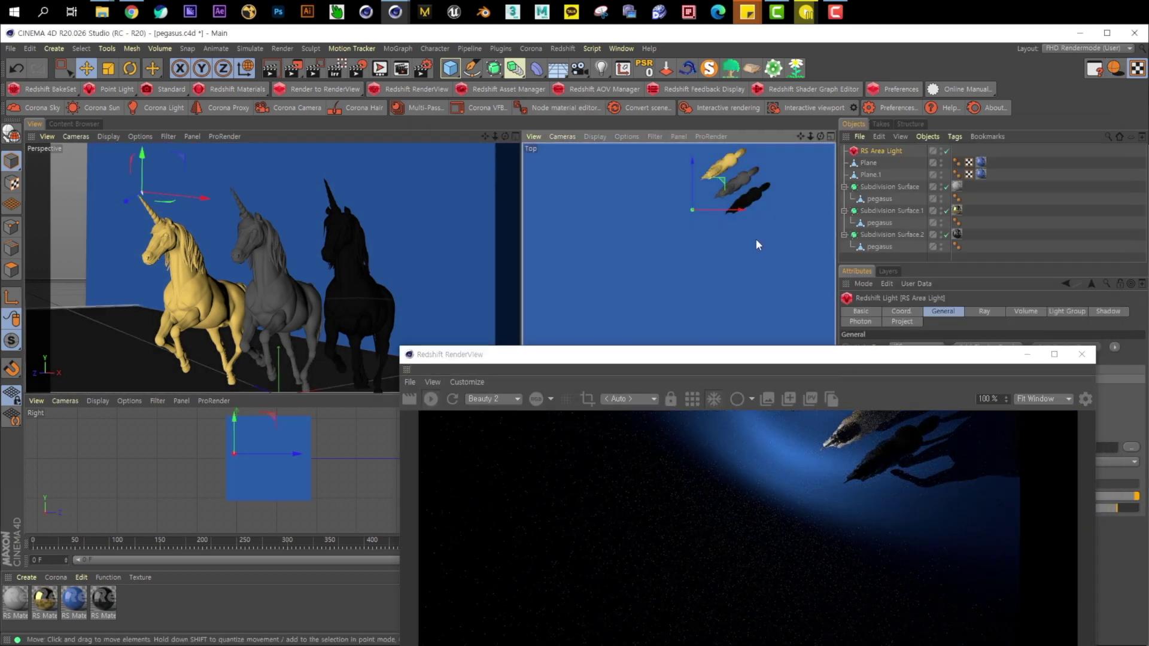
pyautogui.middleClick(694, 250)
pyautogui.moveTo(568, 273); pyautogui.dragTo(397, 310)
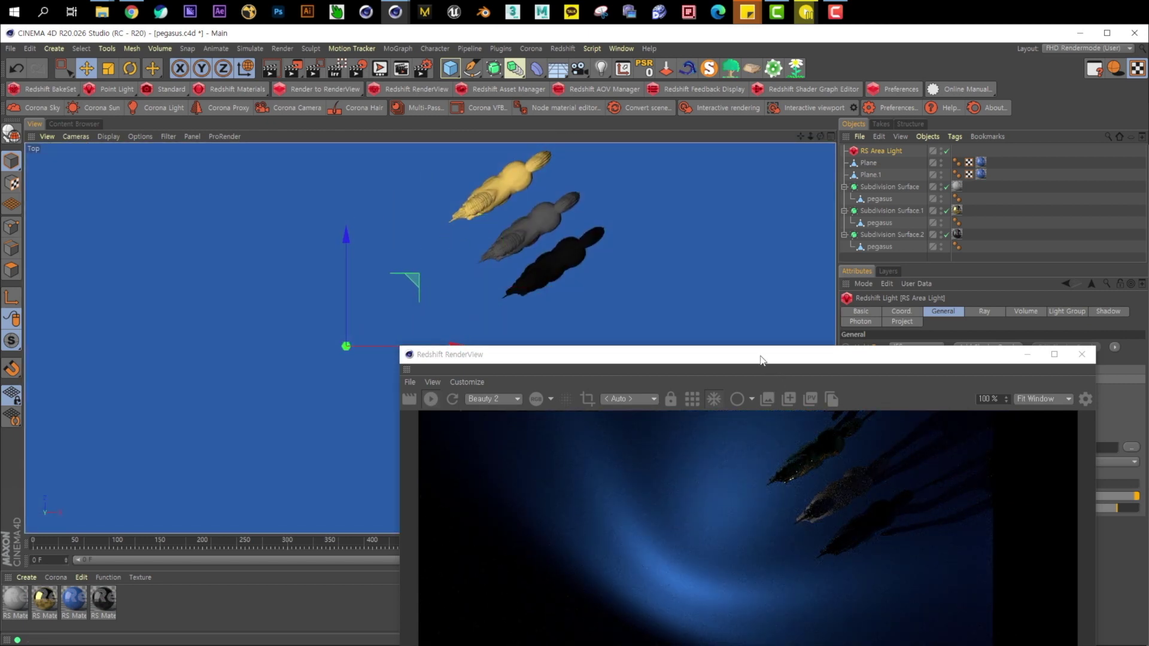
# Step: Compare the IES light pattern in the Top view render with the profile preview, and examine the Perspective render
pyautogui.moveTo(762, 356); pyautogui.dragTo(840, 167)
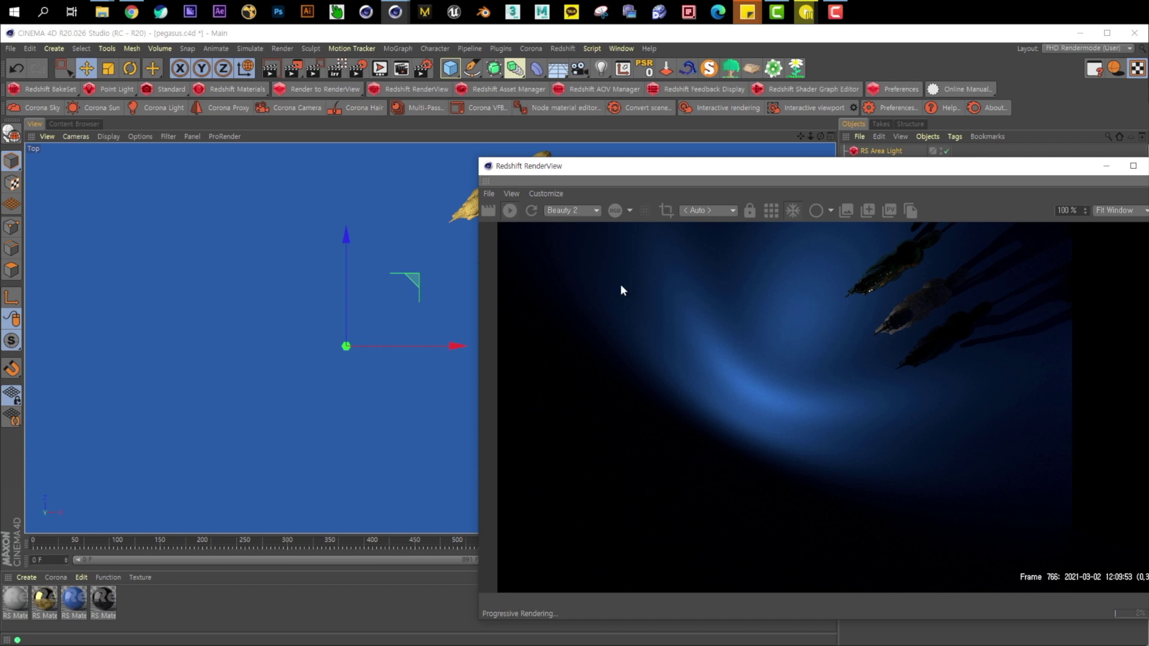
pyautogui.moveTo(859, 168); pyautogui.dragTo(536, 183)
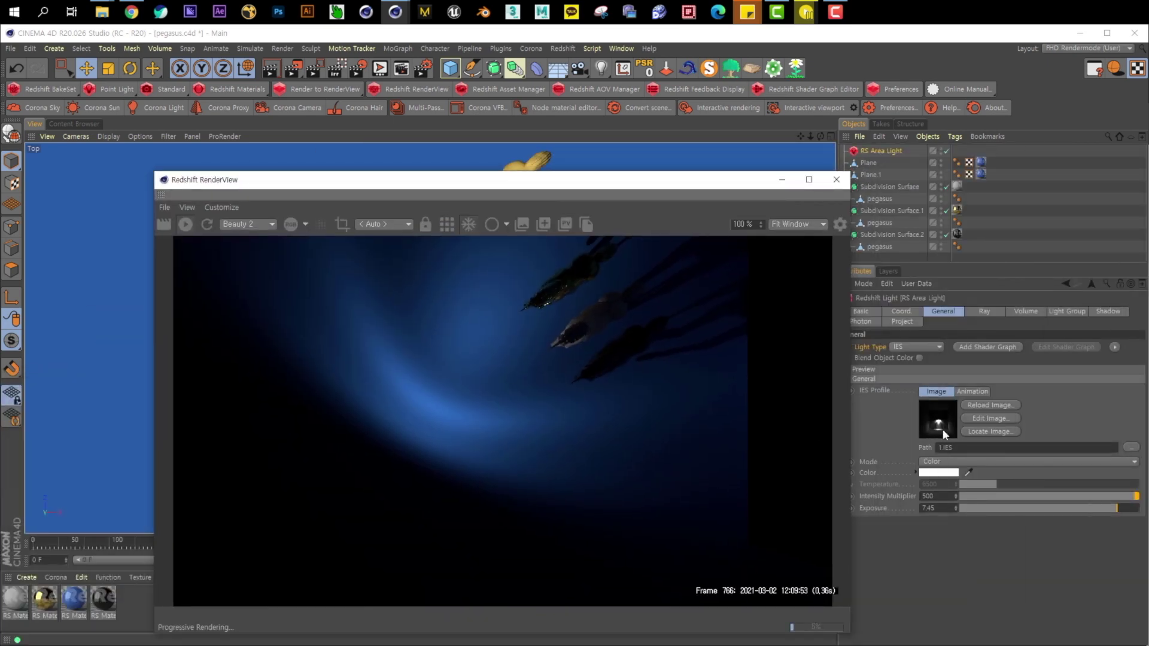
pyautogui.moveTo(672, 195); pyautogui.dragTo(938, 197)
pyautogui.middleClick(335, 315)
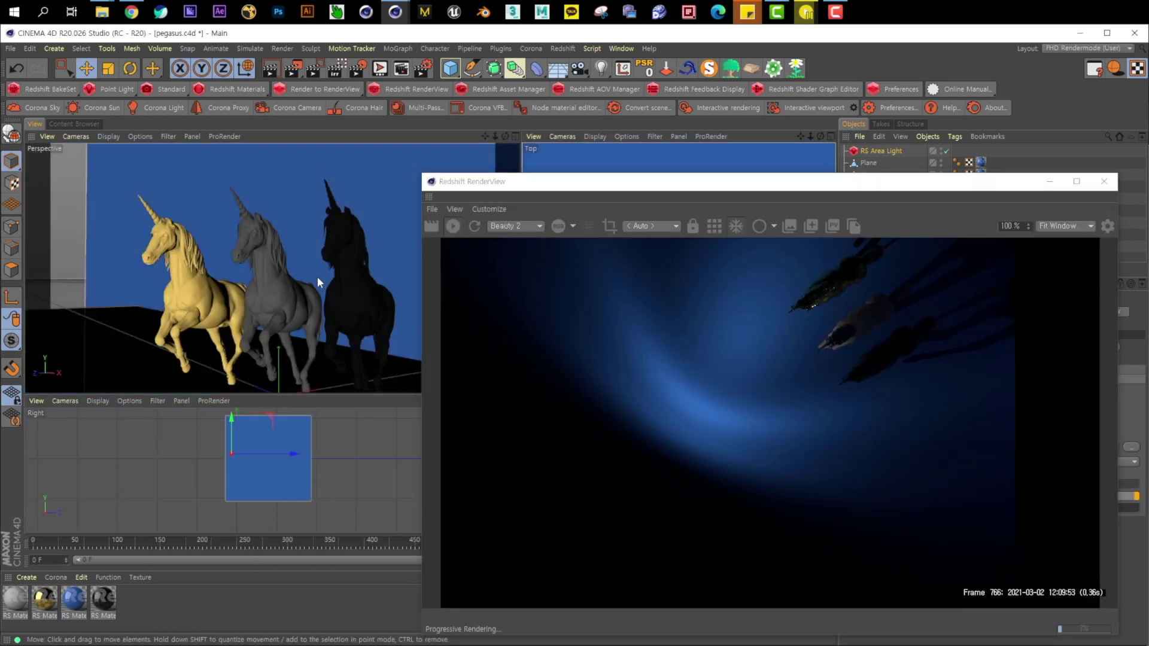
pyautogui.middleClick(317, 276)
pyautogui.moveTo(722, 185); pyautogui.dragTo(683, 160)
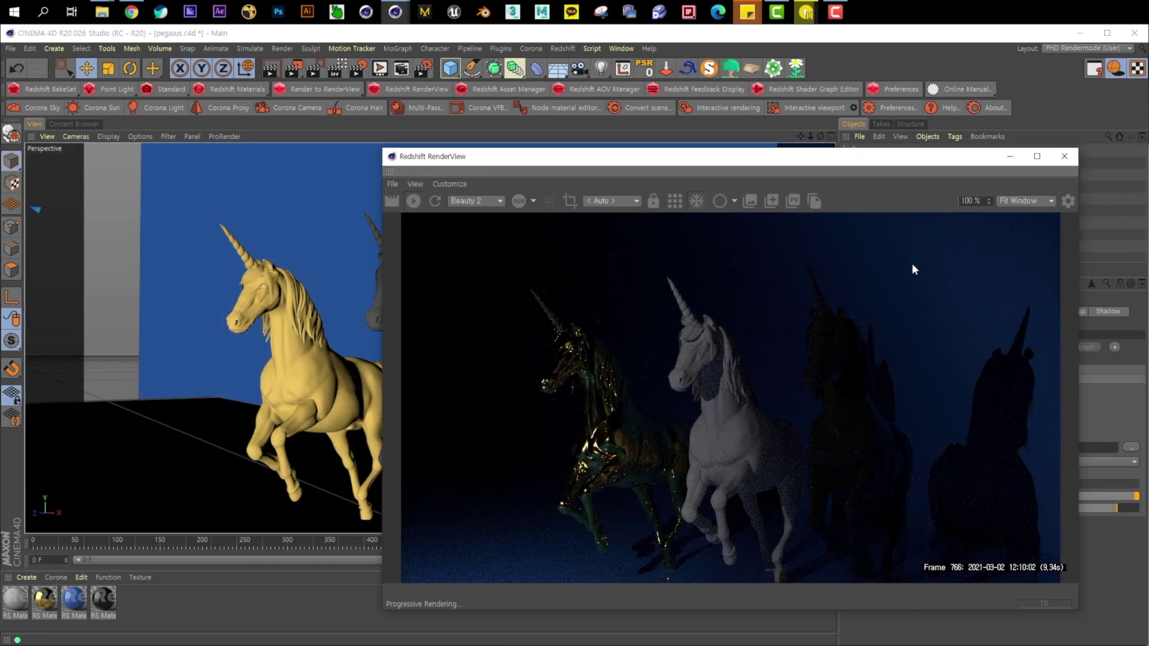
pyautogui.moveTo(897, 170); pyautogui.dragTo(685, 163)
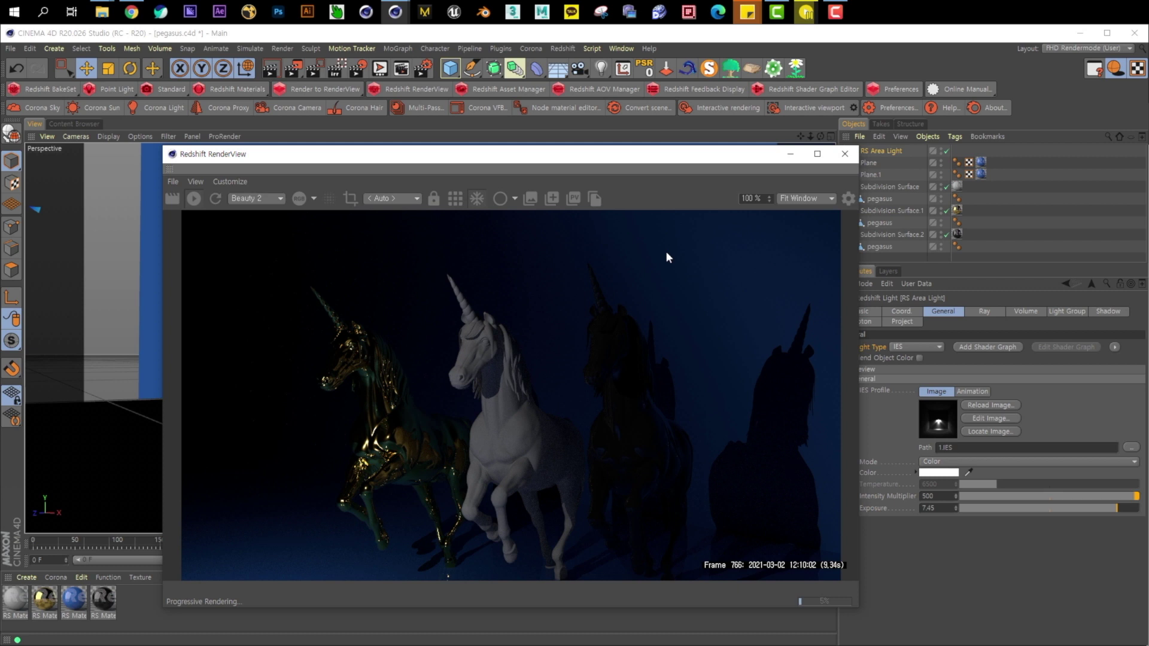
pyautogui.moveTo(727, 157); pyautogui.dragTo(676, 148)
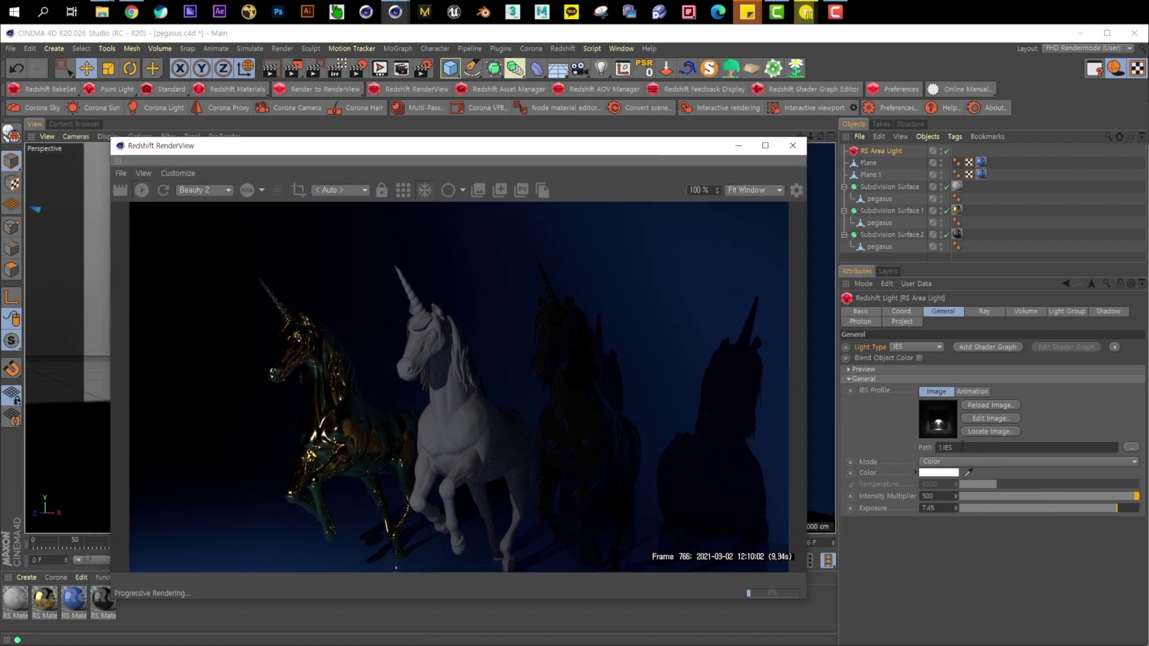
# Step: Review the available light types while keeping IES, and move the render view off the Perspective viewport
pyautogui.click(915, 346)
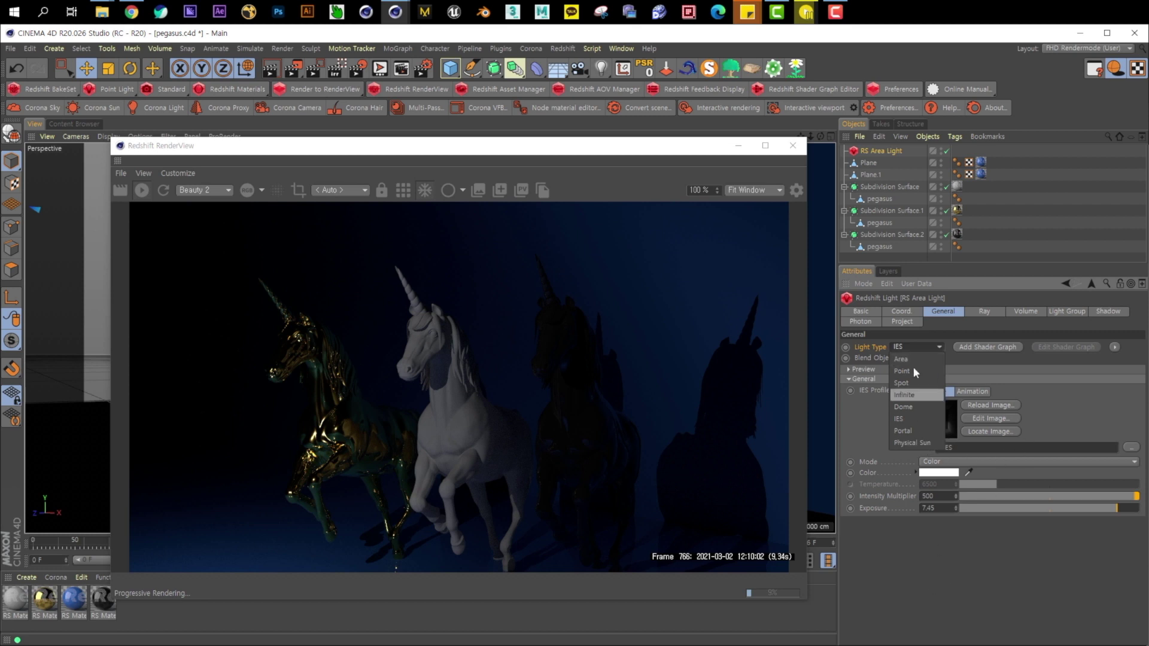
pyautogui.click(944, 566)
pyautogui.click(597, 155)
pyautogui.moveTo(596, 155); pyautogui.dragTo(575, 391)
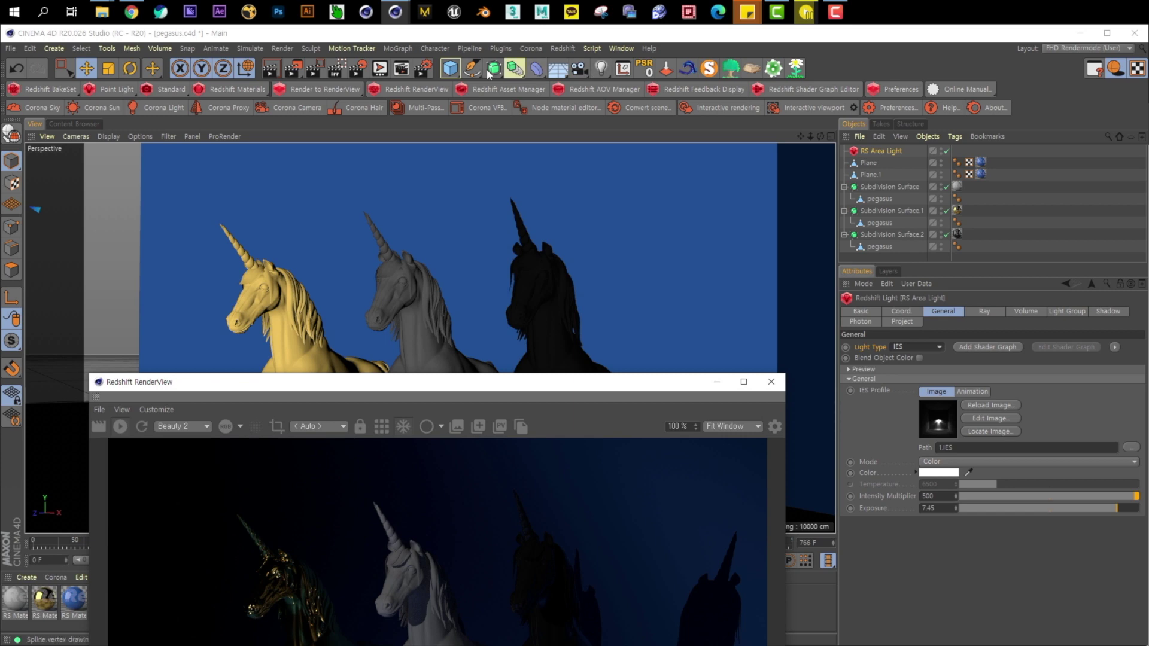
# Step: Reposition the render view so the whole unicorn render is visible, and review the IES light's Ray settings and available light types without changing them
pyautogui.click(601, 68)
pyautogui.moveTo(533, 384); pyautogui.dragTo(580, 134)
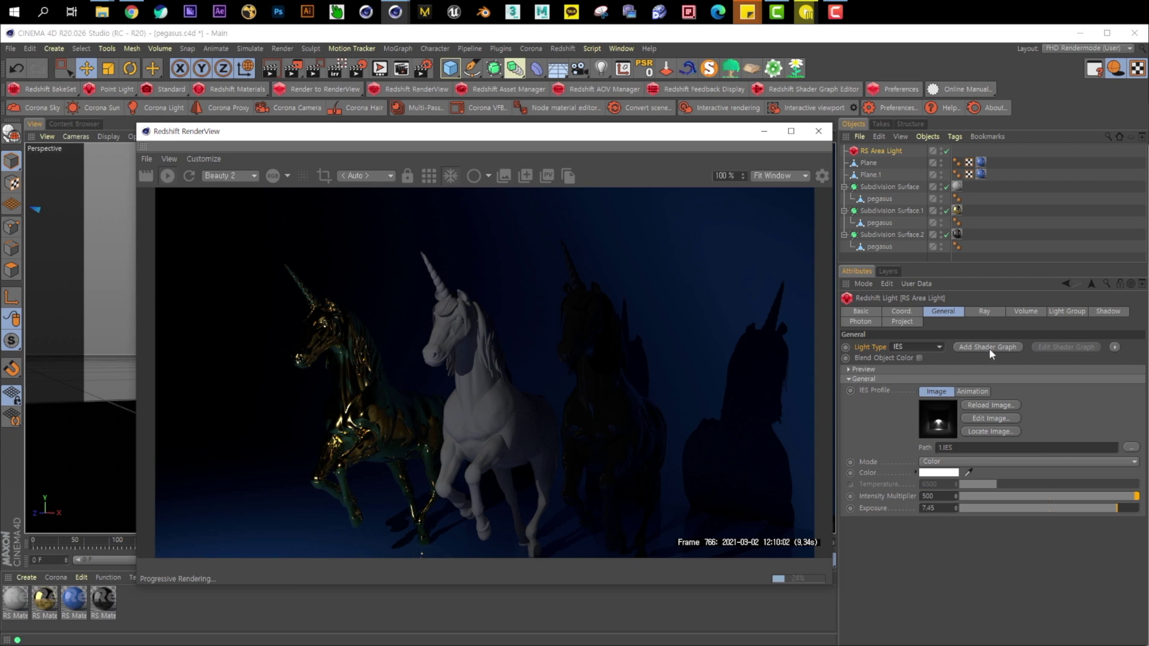
pyautogui.click(1003, 313)
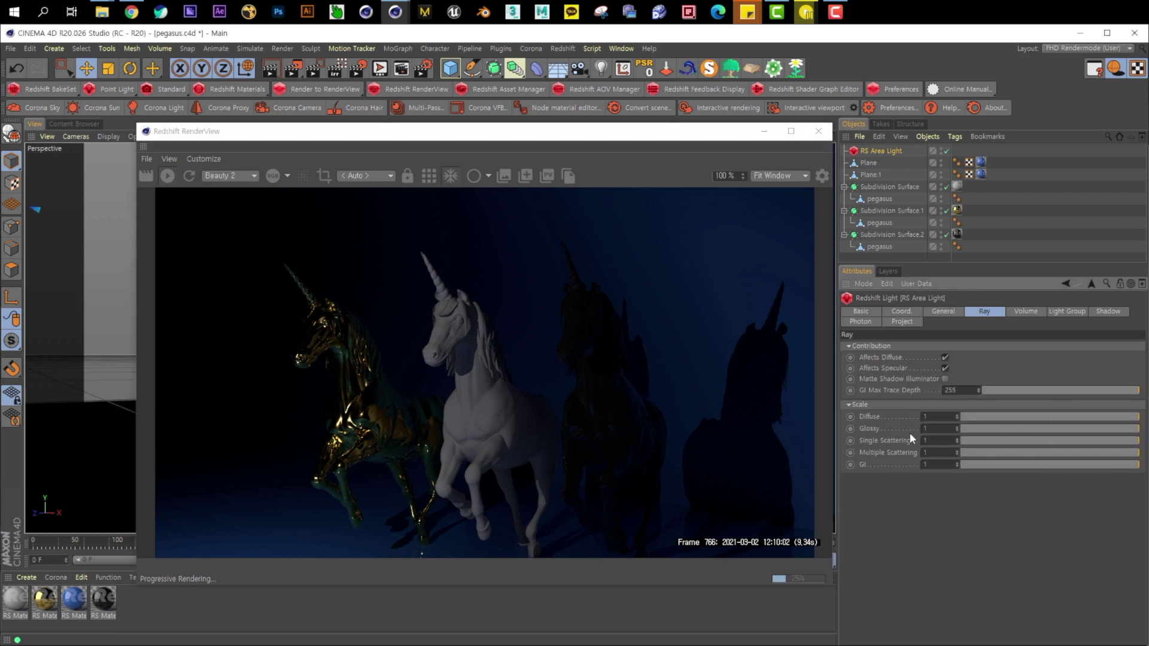
pyautogui.click(940, 312)
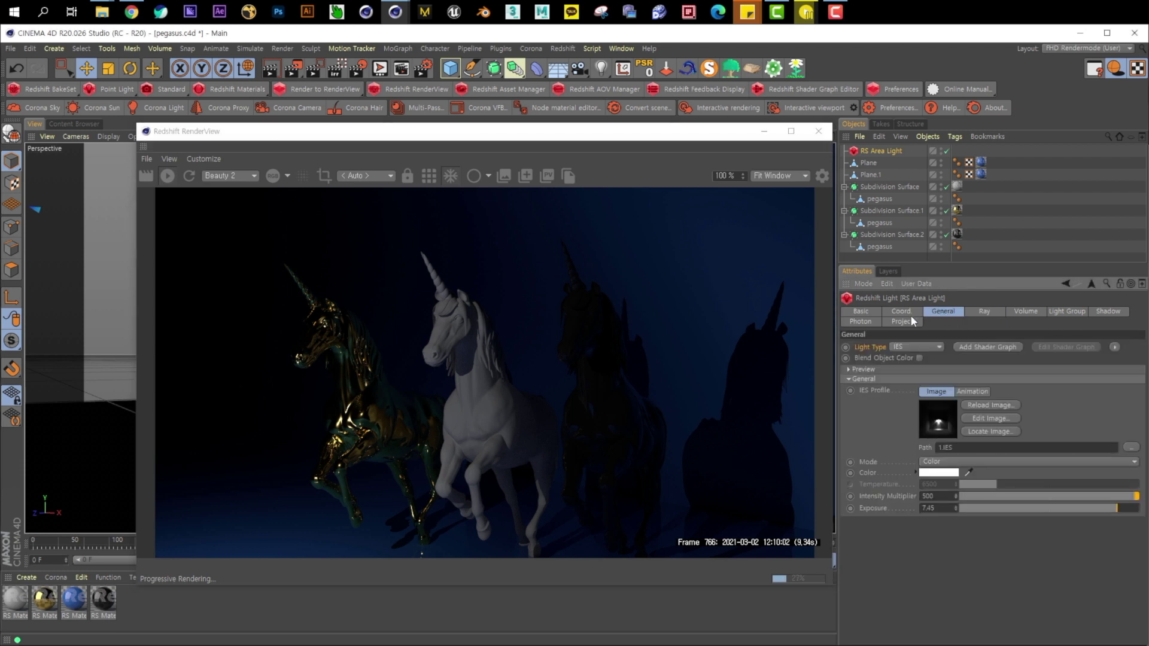
pyautogui.click(534, 331)
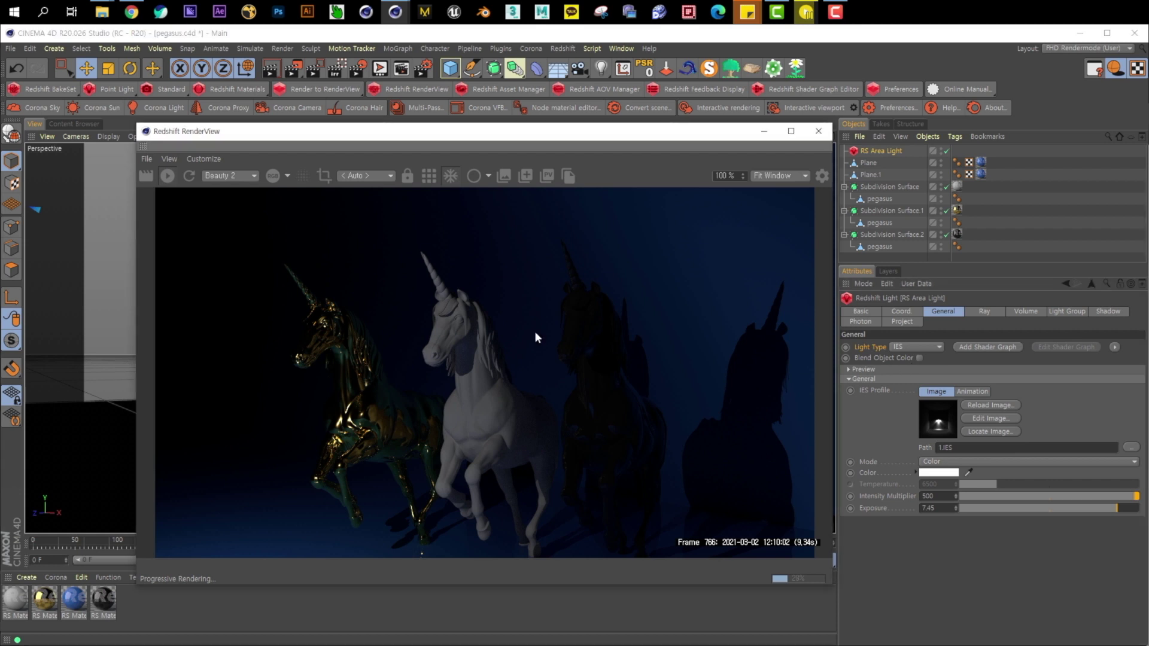
pyautogui.click(907, 347)
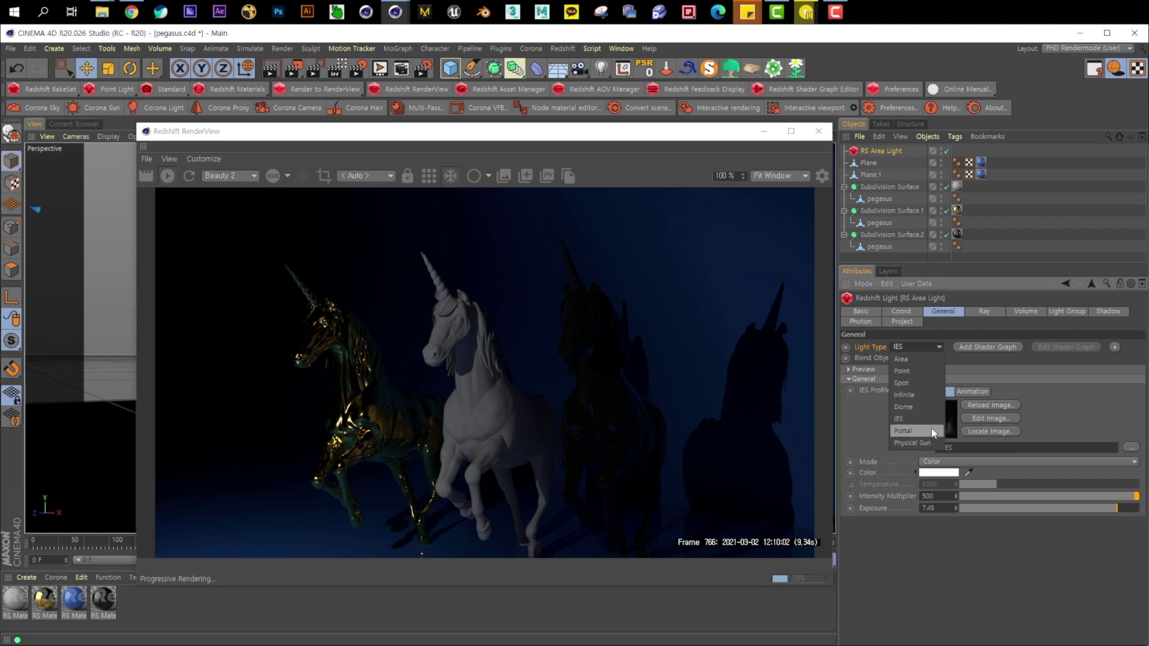
pyautogui.click(707, 451)
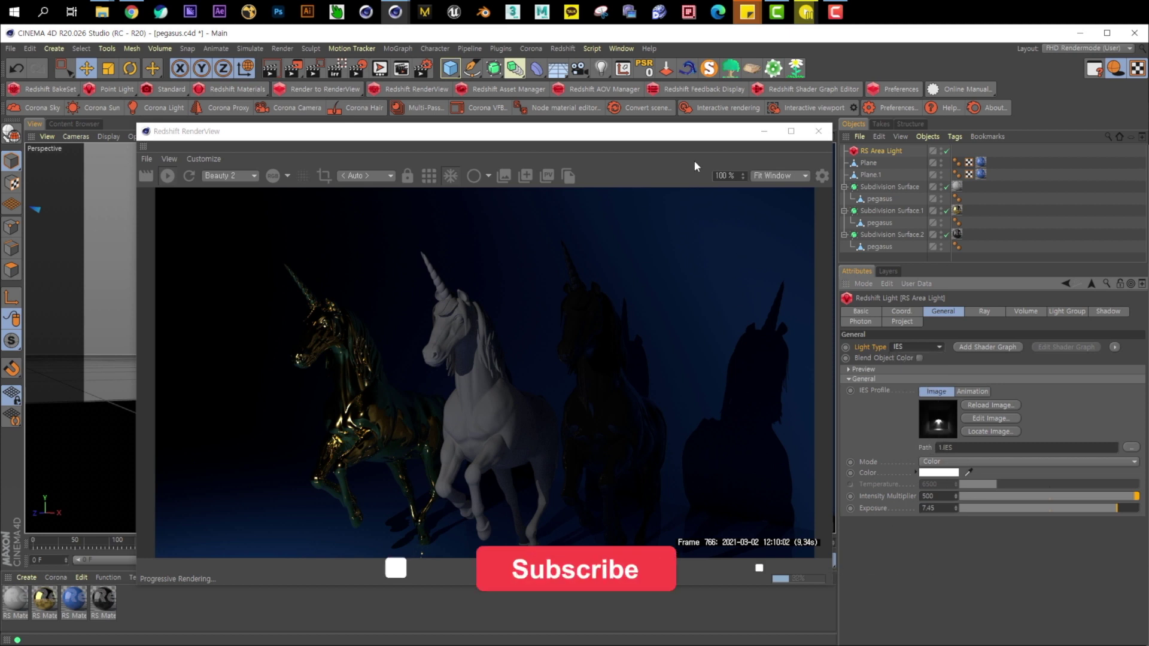